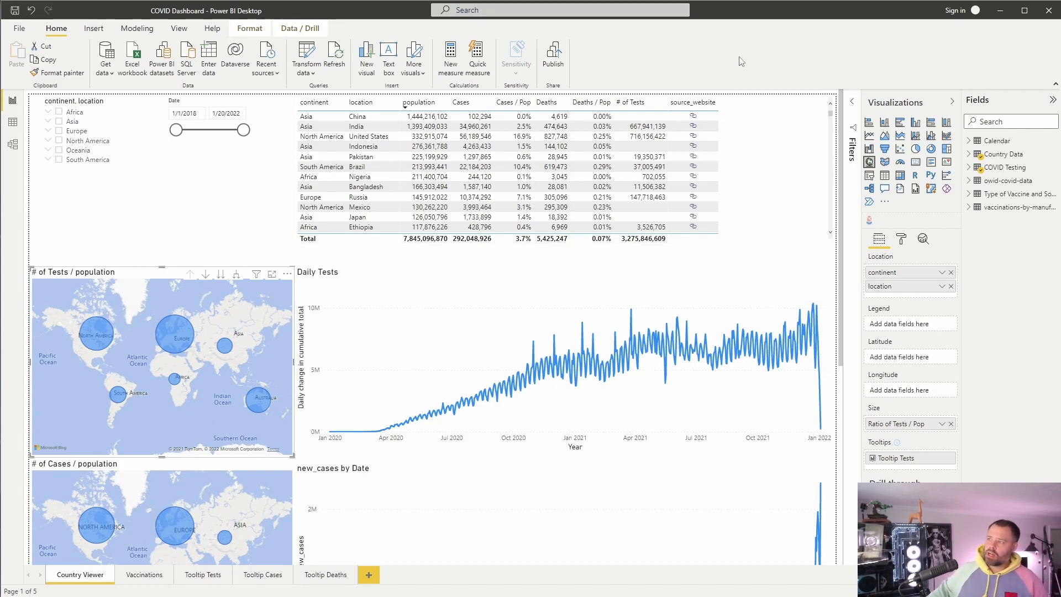
Review the COVID dashboard's Country Viewer page and expand the # of Tests / population map from continents to individual locations.
left_click(195, 219)
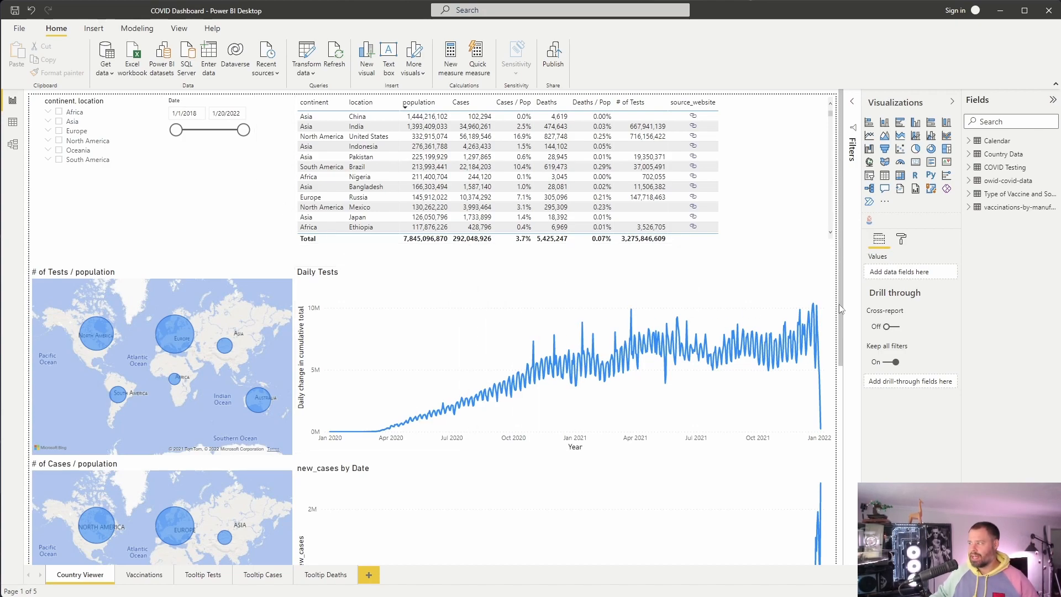
scroll(841, 309, "down", 3)
scroll(841, 309, "down", 2)
scroll(841, 309, "up", 5)
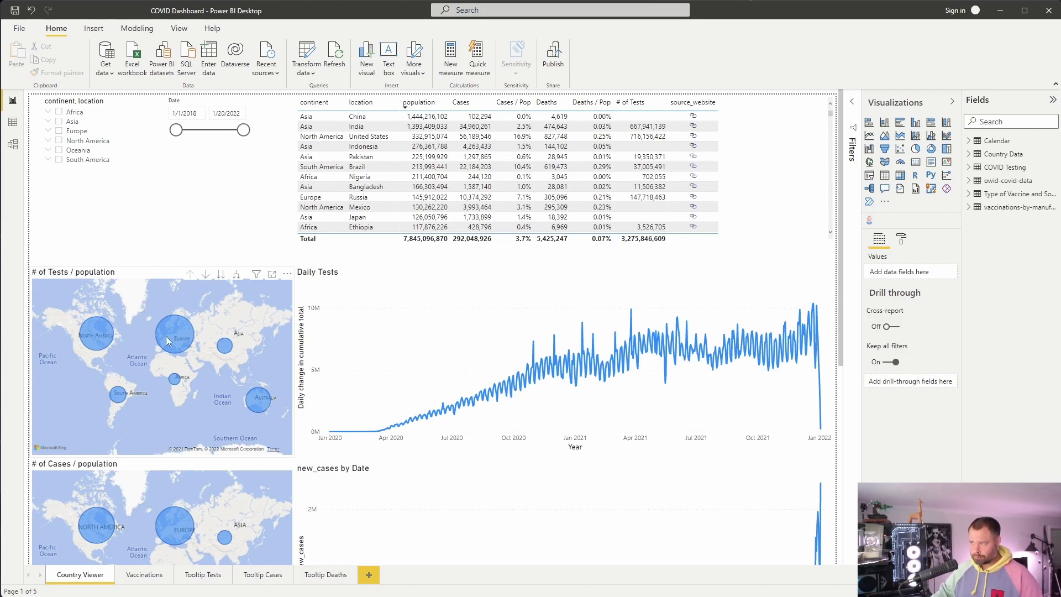
left_click(236, 275)
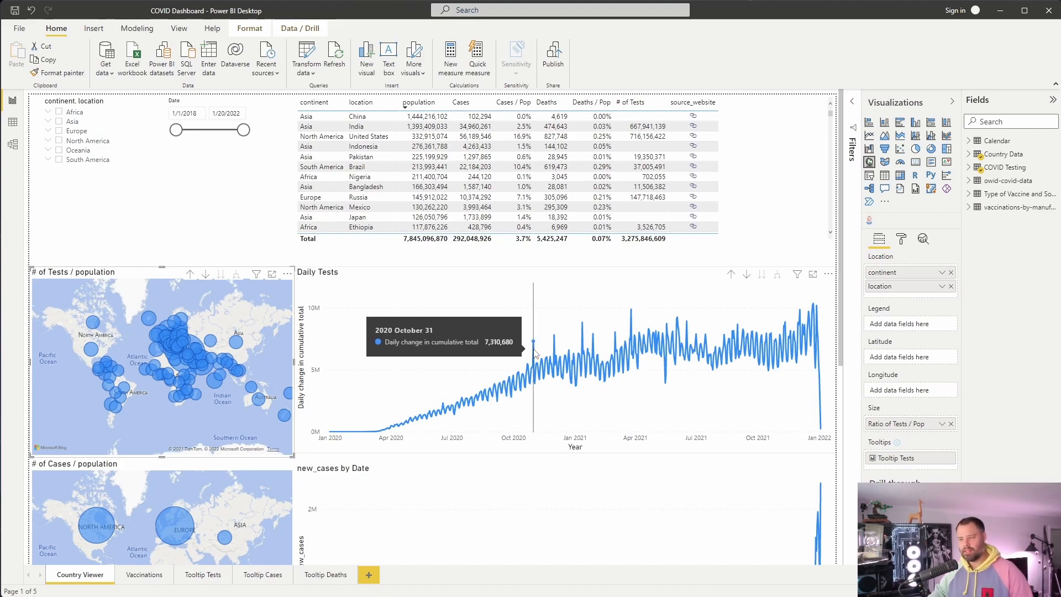
mouse_move(92, 353)
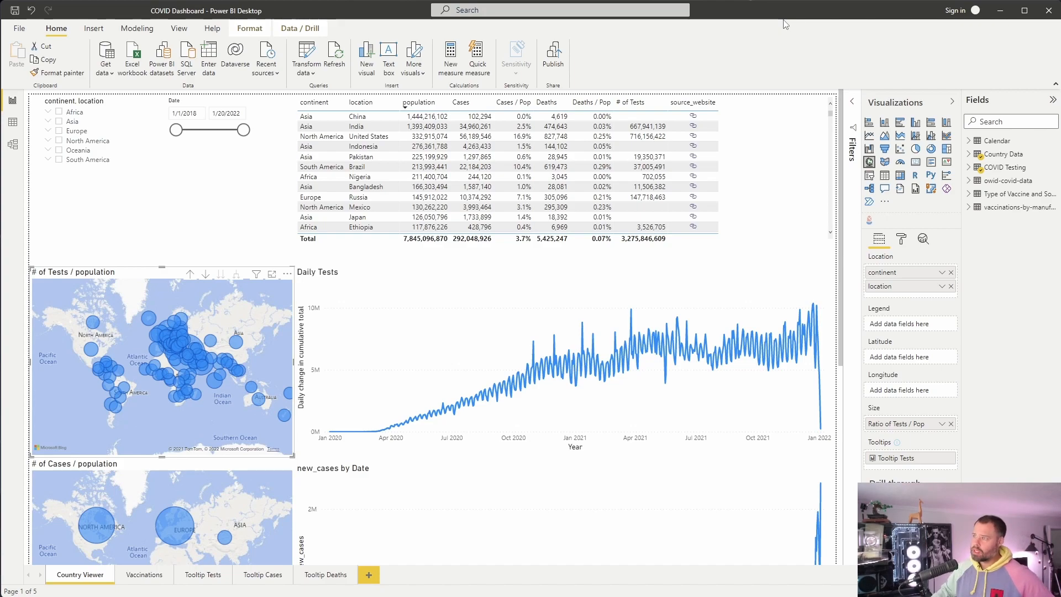
Switch to a new blank report and dismiss its start screen.
left_click(20, 28)
key("Escape")
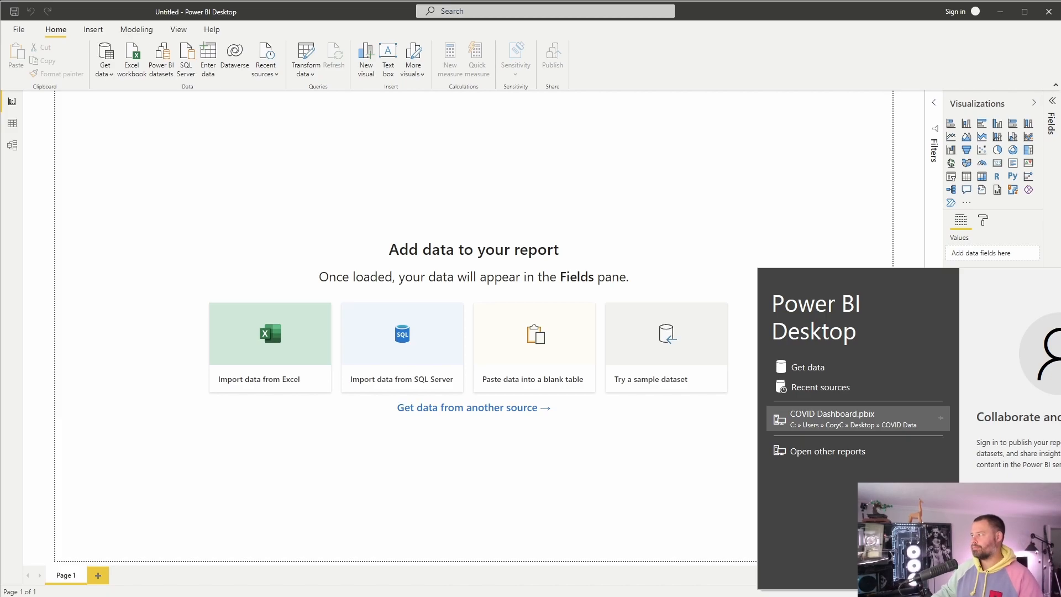
left_click(920, 259)
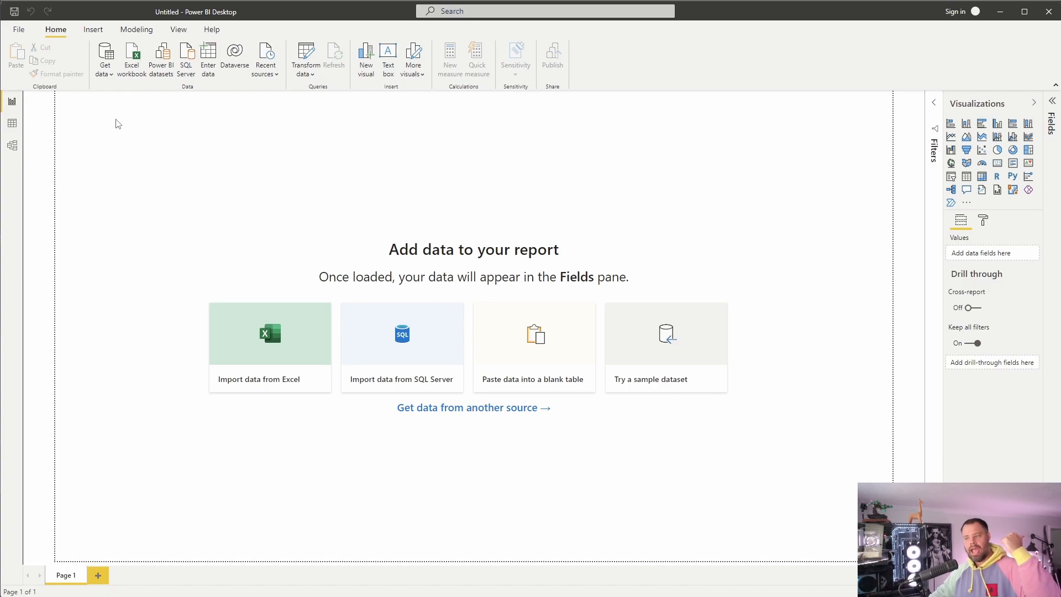
Import the owid-covid-data sheet from the Excel workbook "1 - owid-covid-data country stats" and load it into the report.
left_click(108, 81)
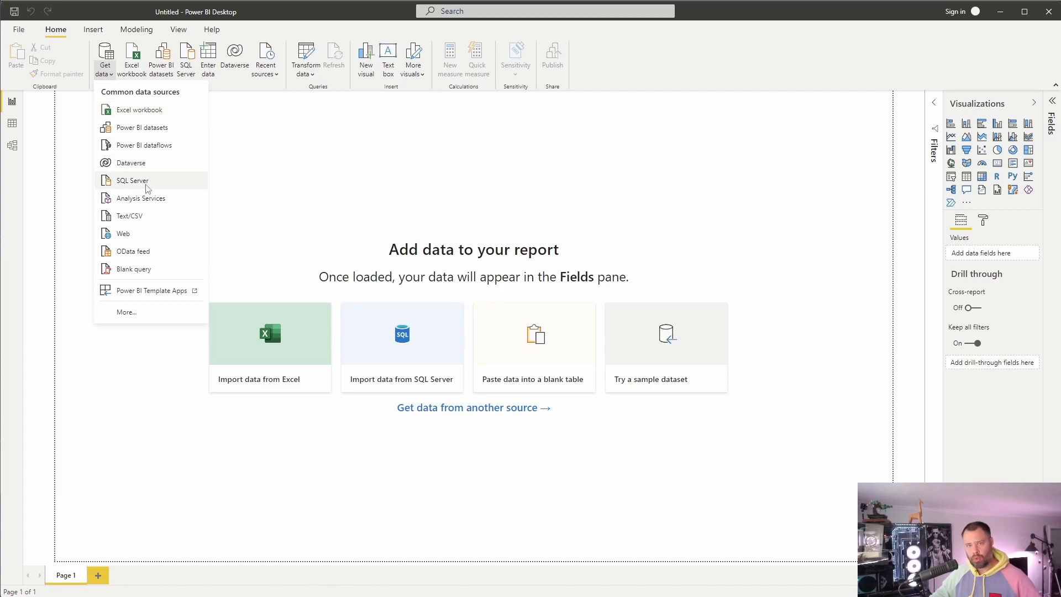
left_click(154, 111)
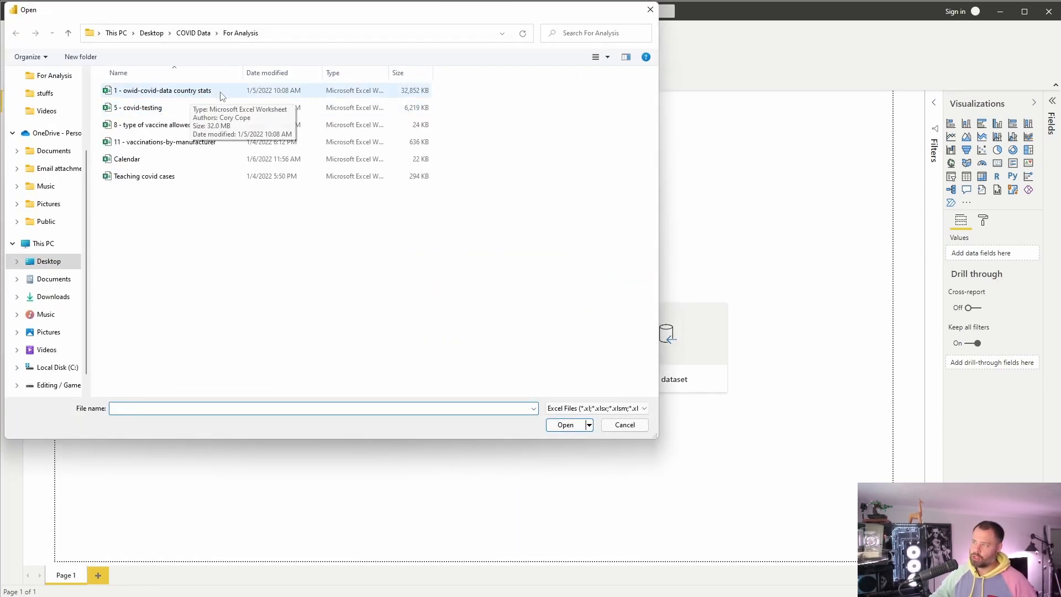
left_click(178, 95)
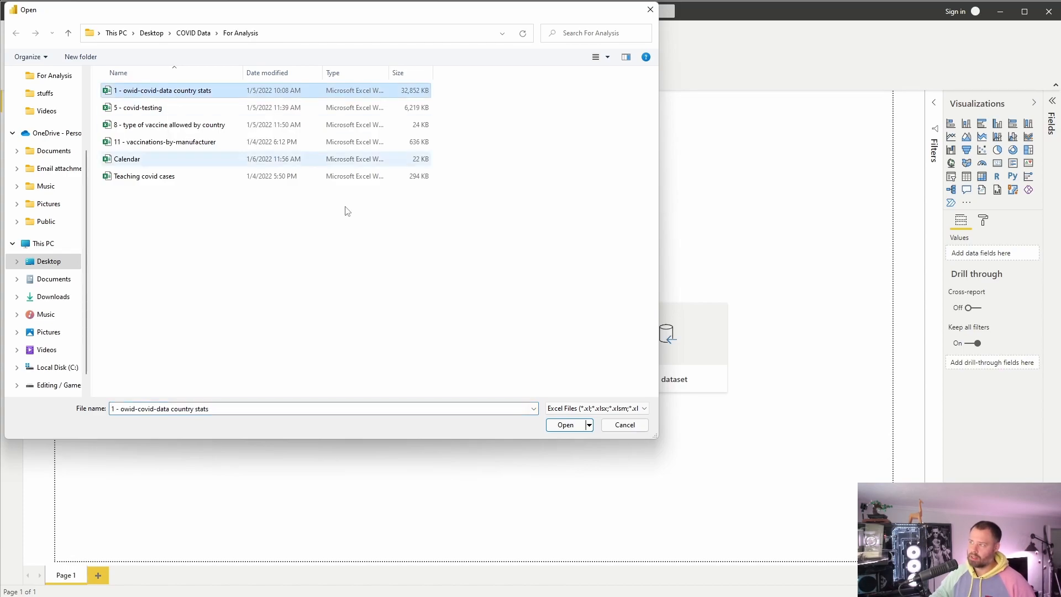
left_click(565, 425)
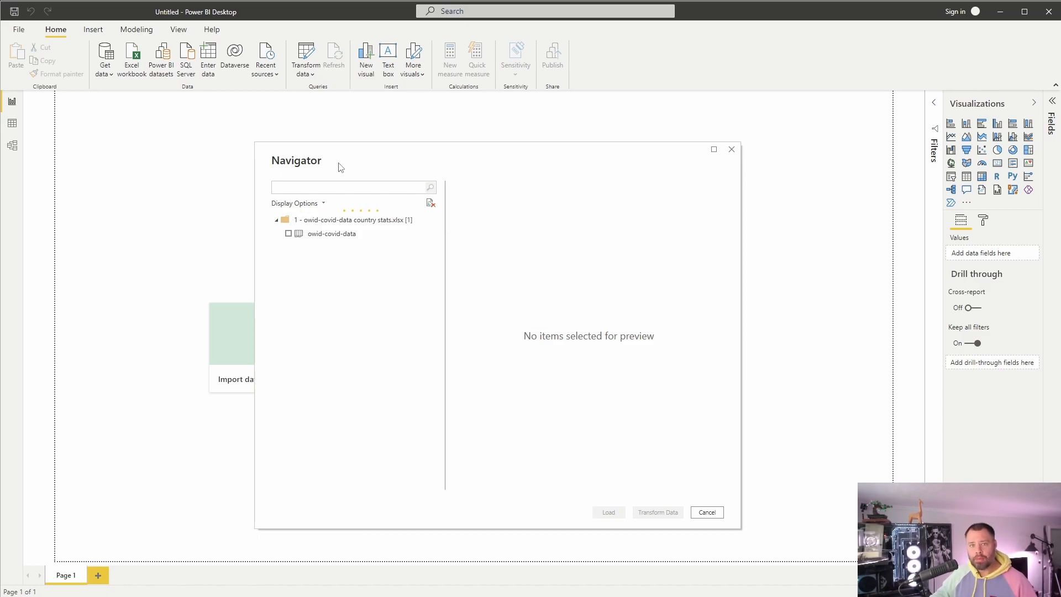
left_click(288, 234)
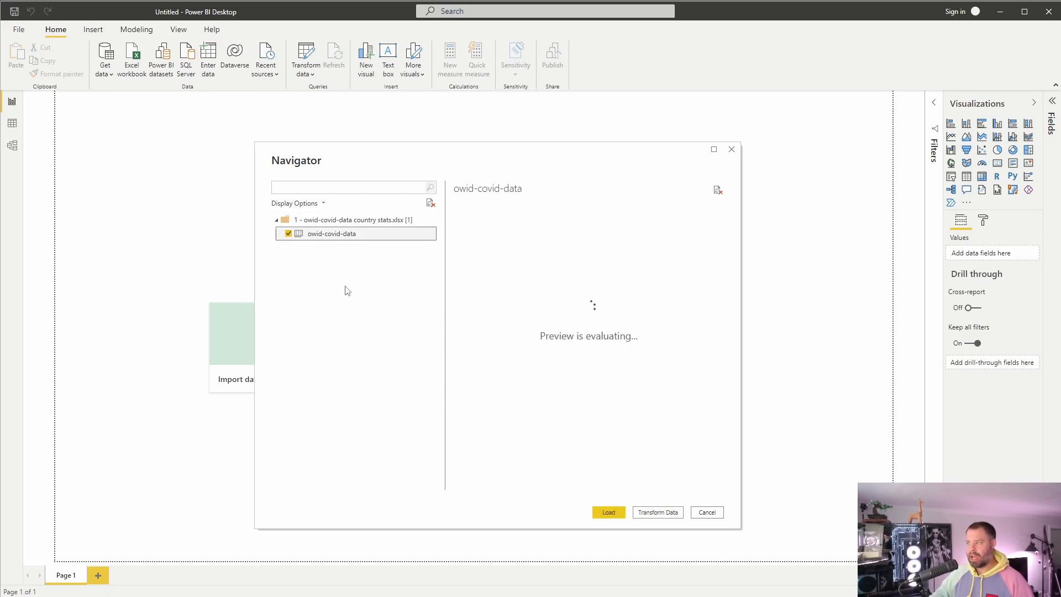
left_click(609, 514)
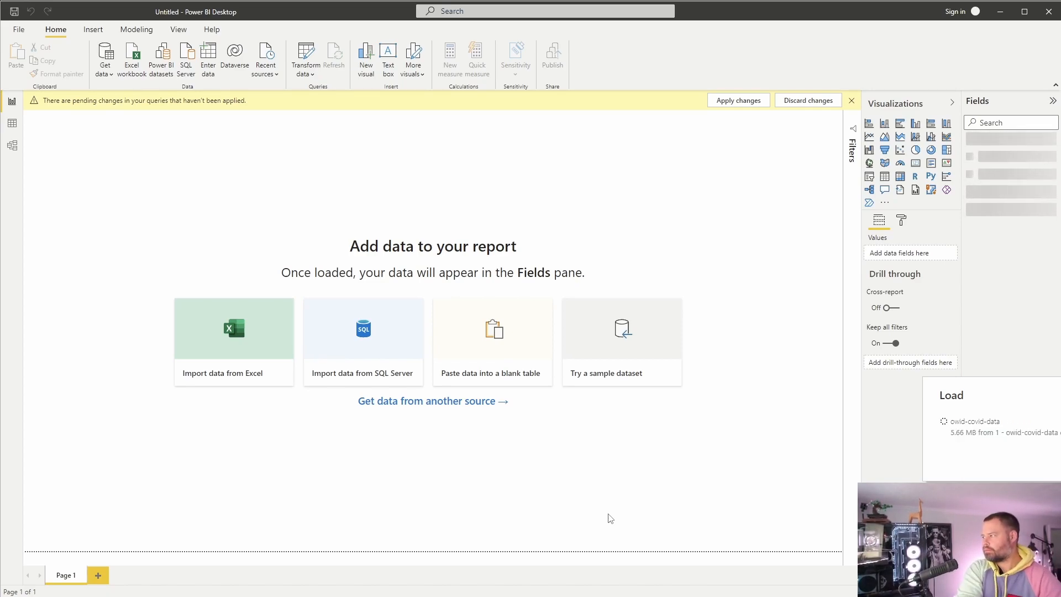
left_click_drag(1041, 398, 554, 331)
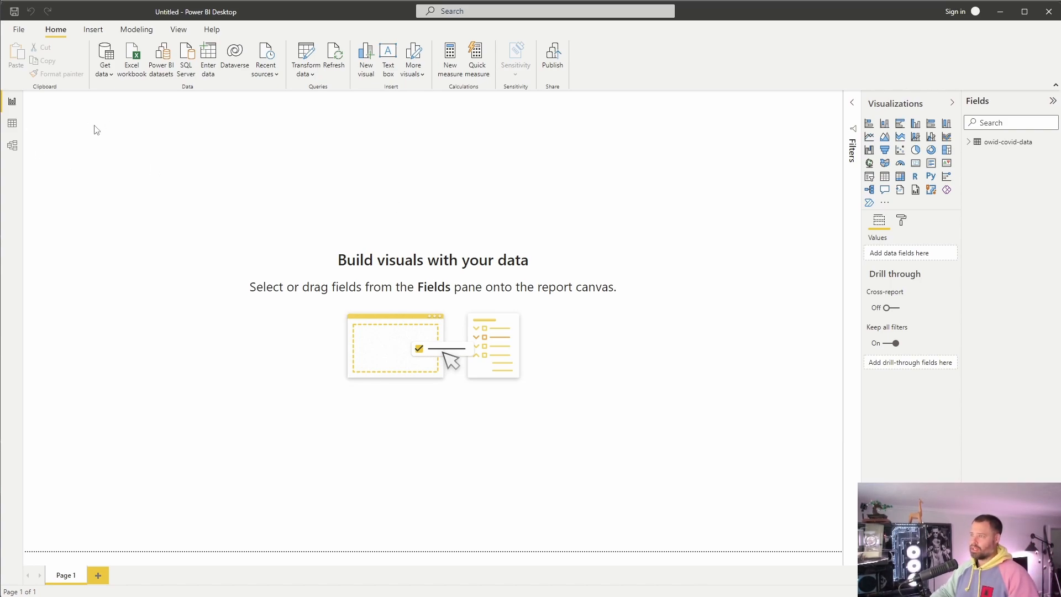
Display the owid-covid-data table's rows and open its query for editing in Power Query Editor.
left_click(17, 131)
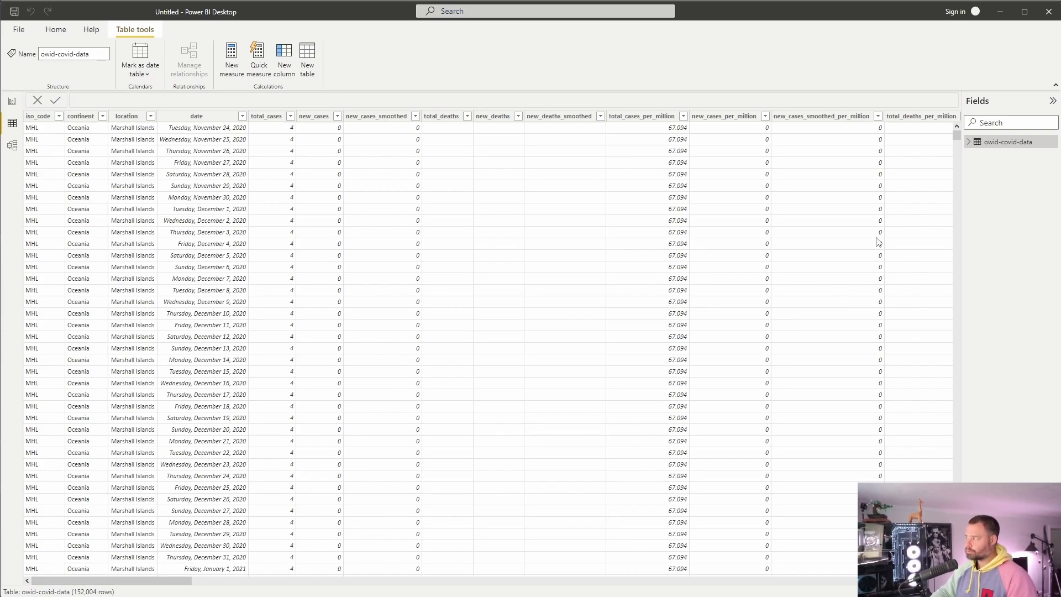
right_click(994, 145)
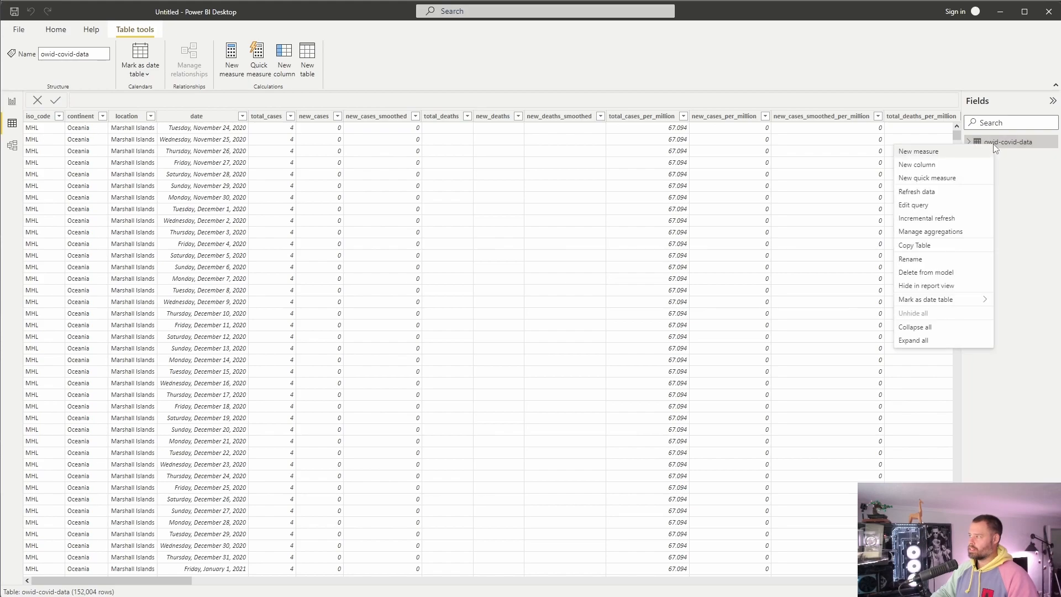
left_click(924, 208)
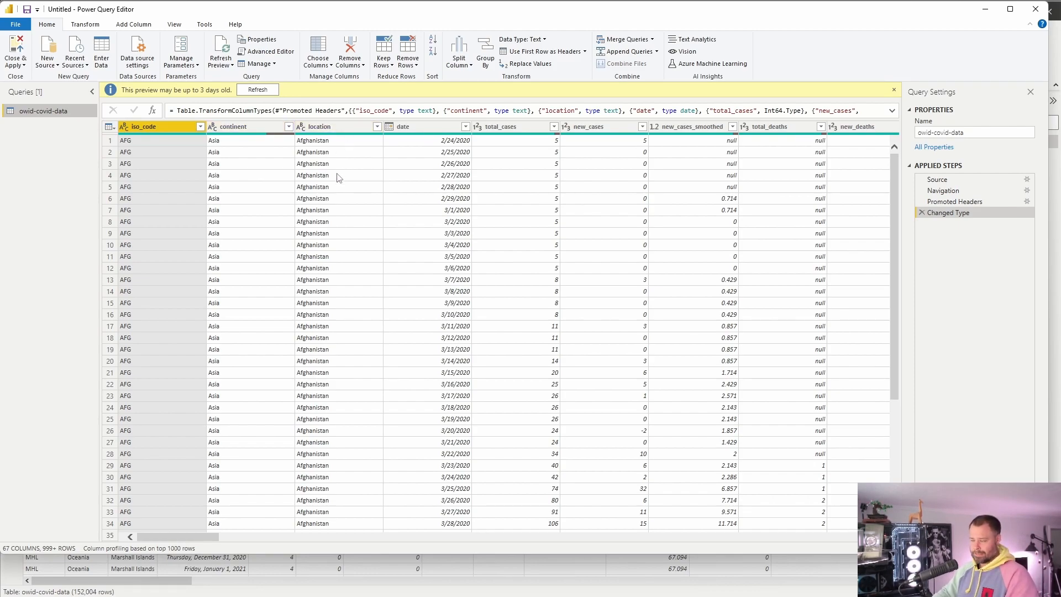
left_click(437, 128)
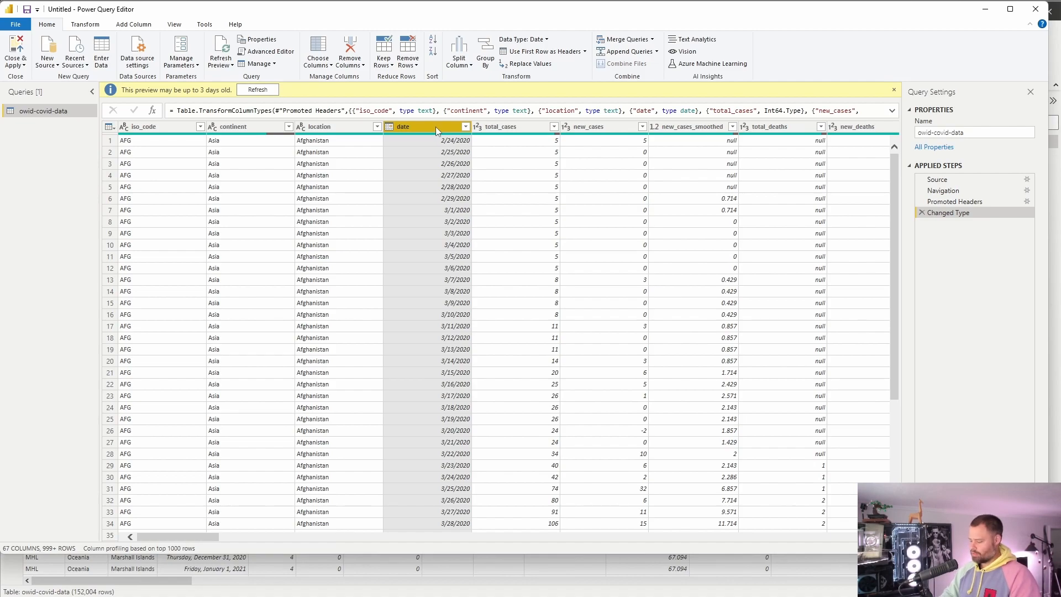
key("shift+Right")
key("shift+Right")
key("shift+Right")
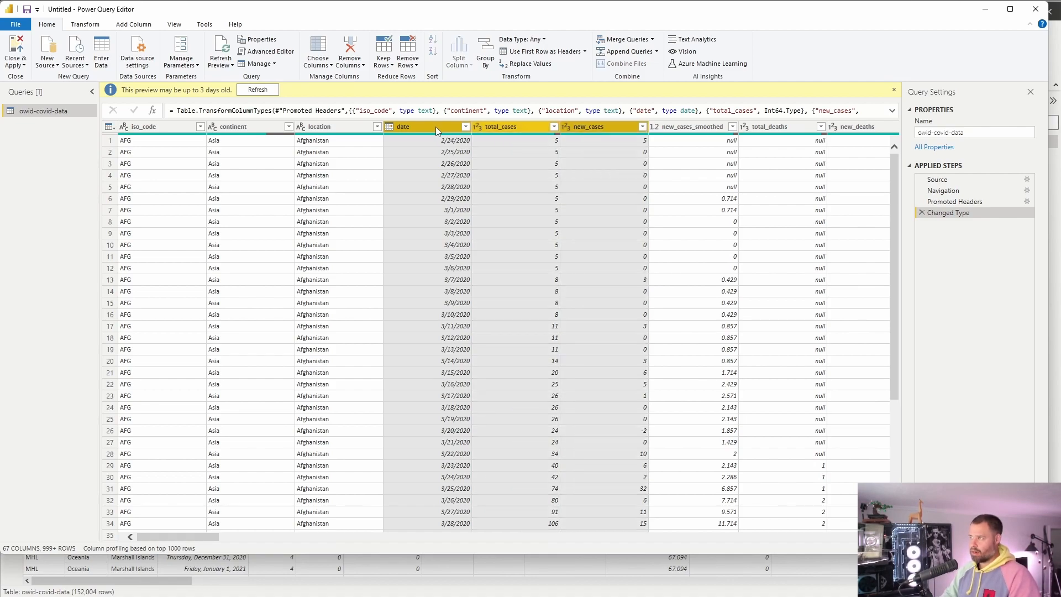
key("Right")
key("Right")
Remove all consecutive columns from date through stringency_index from the owid-covid-data query, keeping population.
left_click(423, 127)
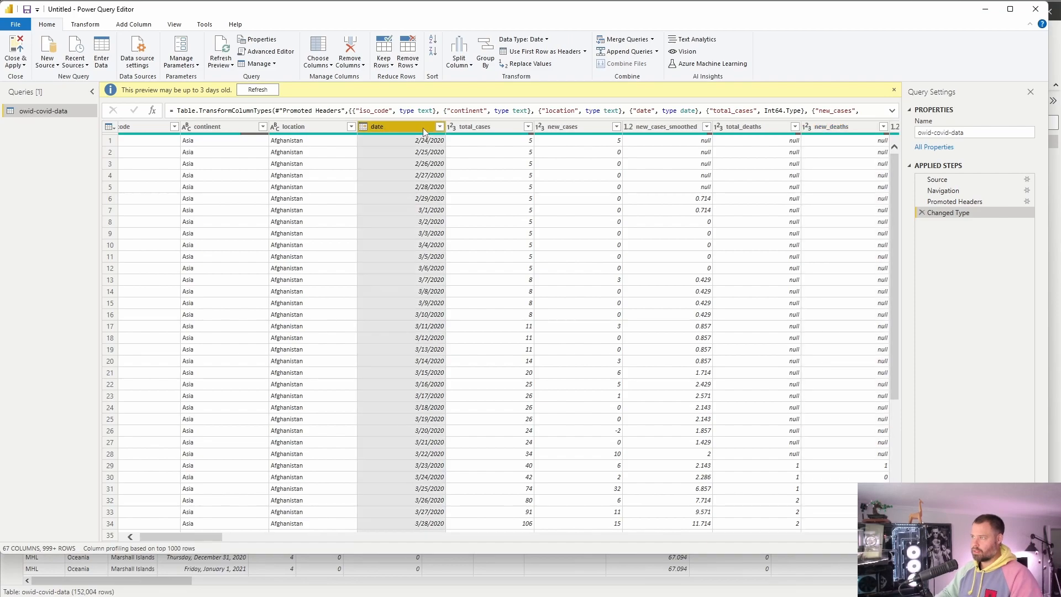
key("shift+Right")
key("shift+Right")
key("shift+Right")
key("shift+Right")
key("shift+Right")
key("shift+Right")
key("shift+Right")
key("shift+Right")
key("shift+Right")
key("shift+Right")
key("shift+Right")
key("shift+Right")
key("shift+Right")
key("shift+Right")
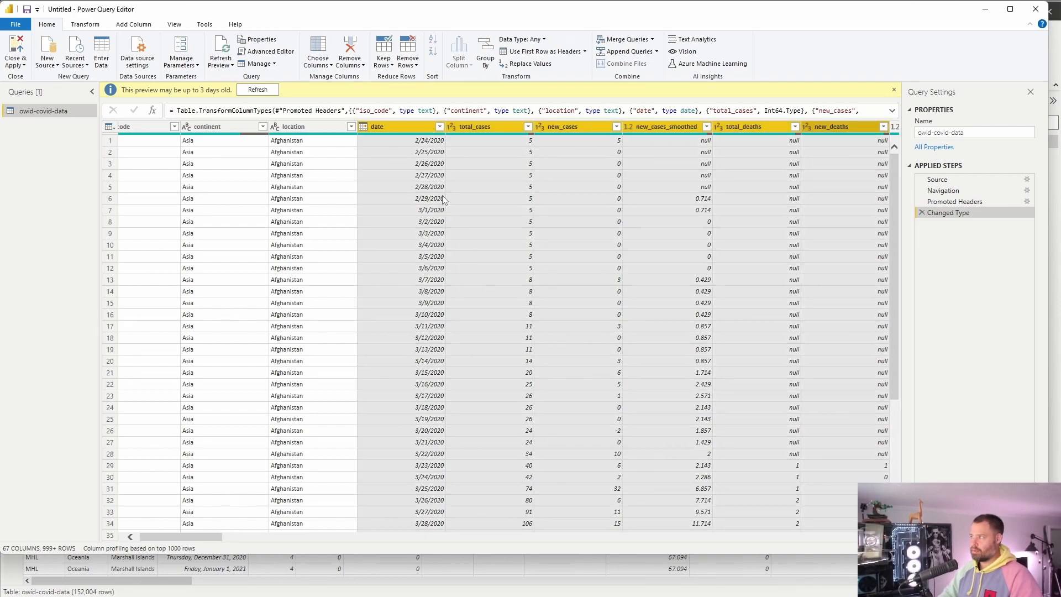
key("shift+Right")
key("shift+Right")
key("shift+Right")
key("shift+Right")
key("shift+Right")
key("shift+Right")
key("shift+Right")
key("shift+Right")
key("shift+Right")
key("shift+Right")
key("shift+Right")
key("shift+Right")
key("shift+Right")
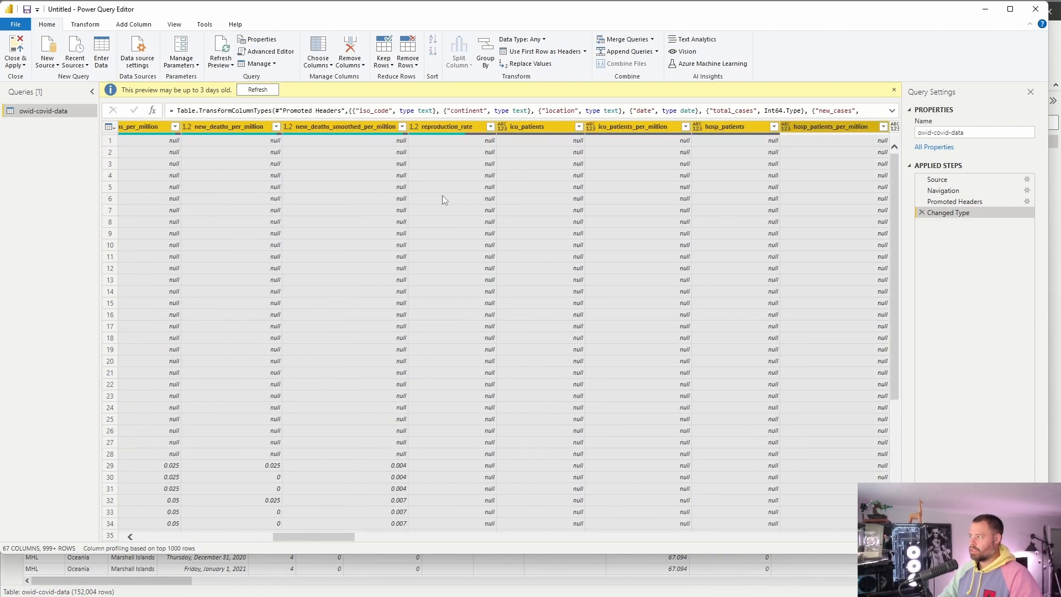
key("shift+Right")
key("shift+Right")
key("shift+Right")
key("shift+Right")
key("shift+Right")
key("shift+Right")
key("shift+Right")
key("shift+Right")
key("shift+Right")
key("shift+Right")
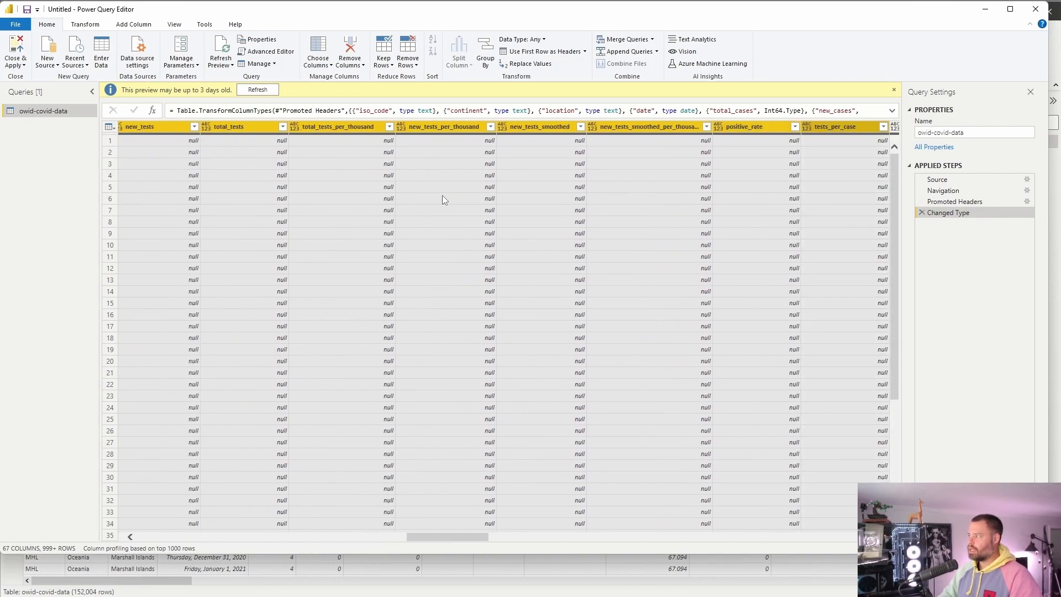
key("shift+Right")
key("shift+Right")
key("shift+Right")
key("shift+Right")
key("shift+Right")
key("shift+Right")
key("shift+Right")
key("shift+Right")
key("shift+Right")
key("shift+Right")
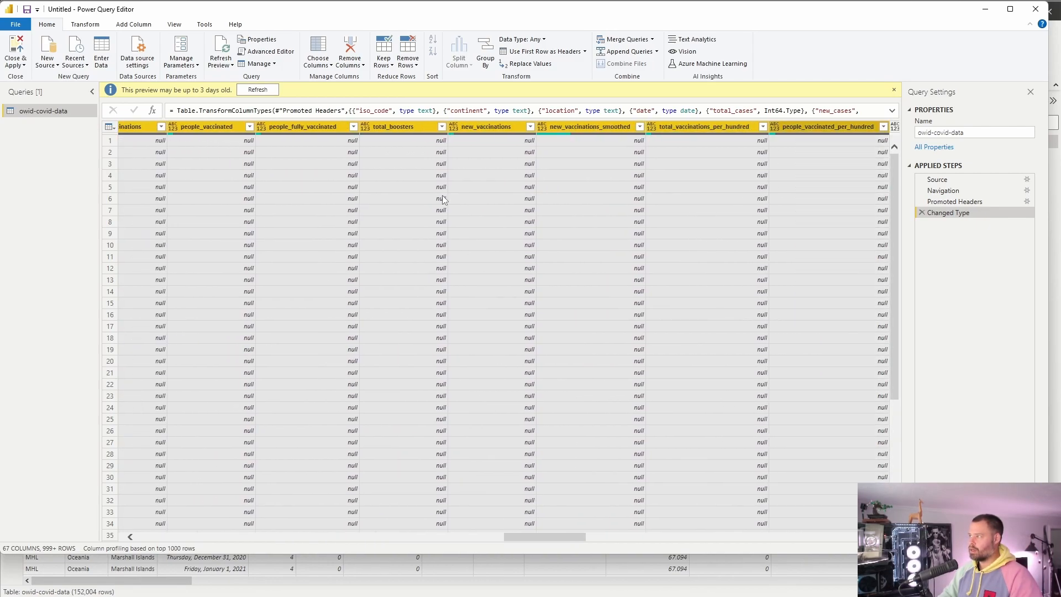
key("shift+Right")
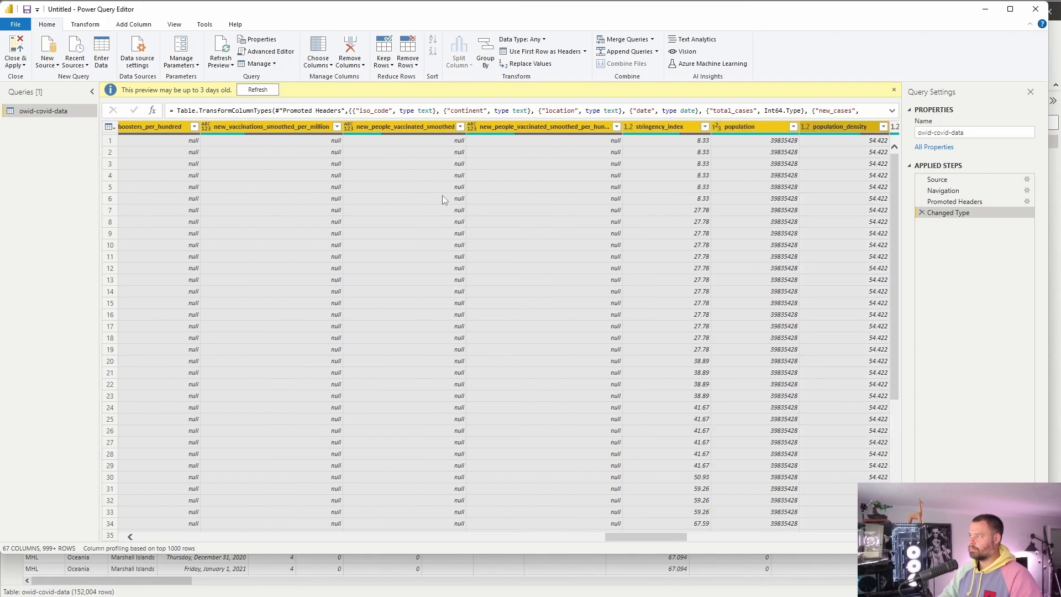
key("shift+Left")
key("shift+Left")
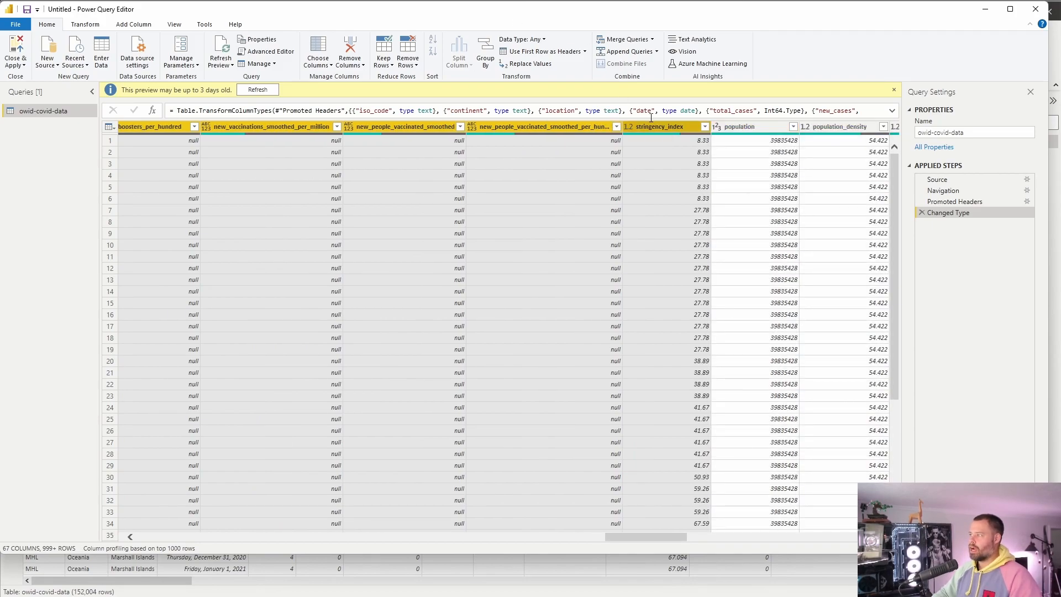
right_click(686, 133)
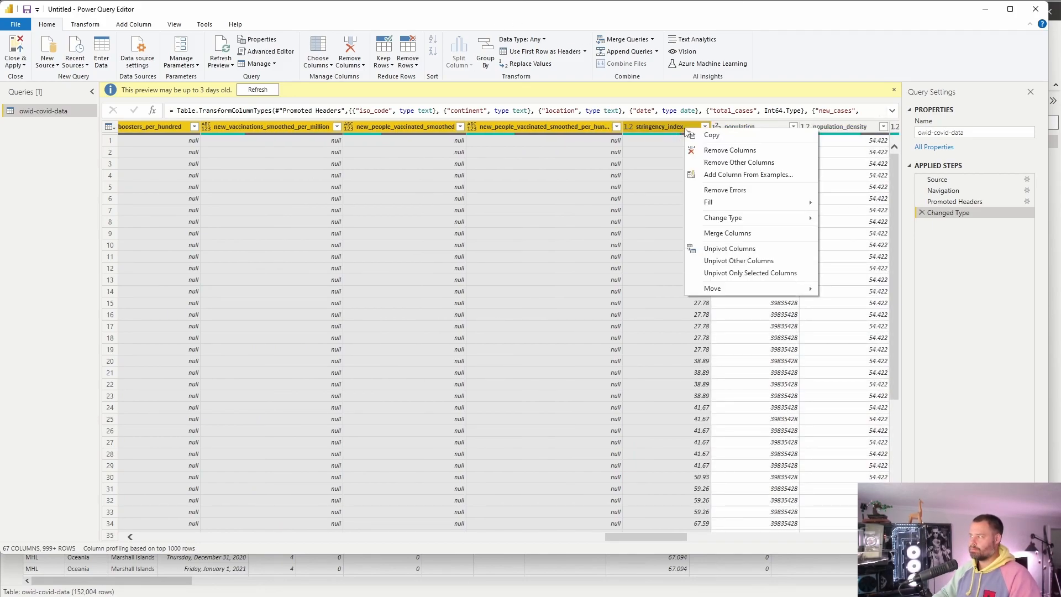
left_click(725, 152)
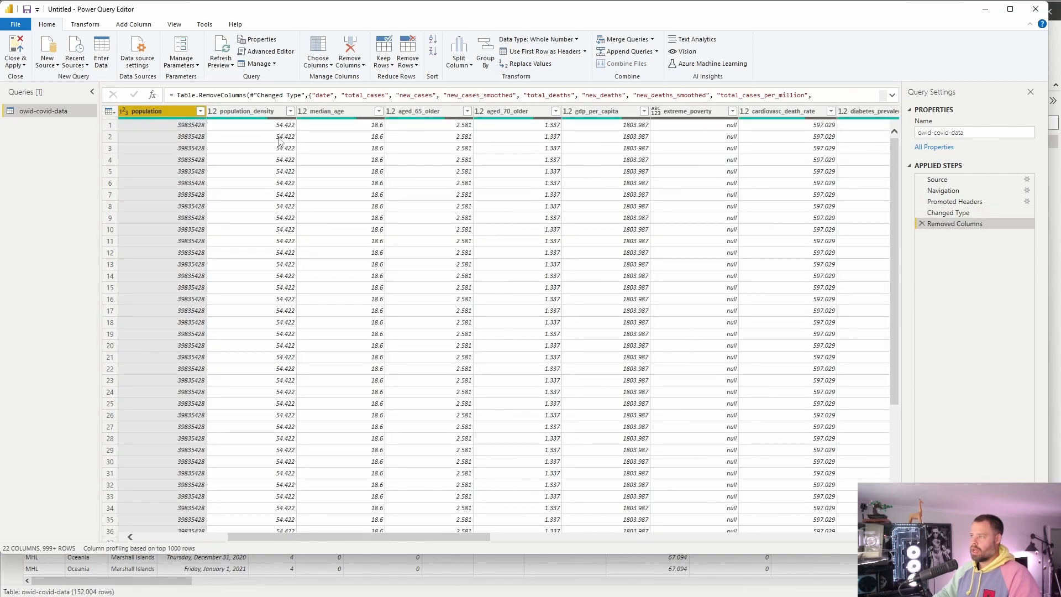
Remove all columns from population_density through excess_mortality_cumulative_per_million from the query.
left_click(280, 112)
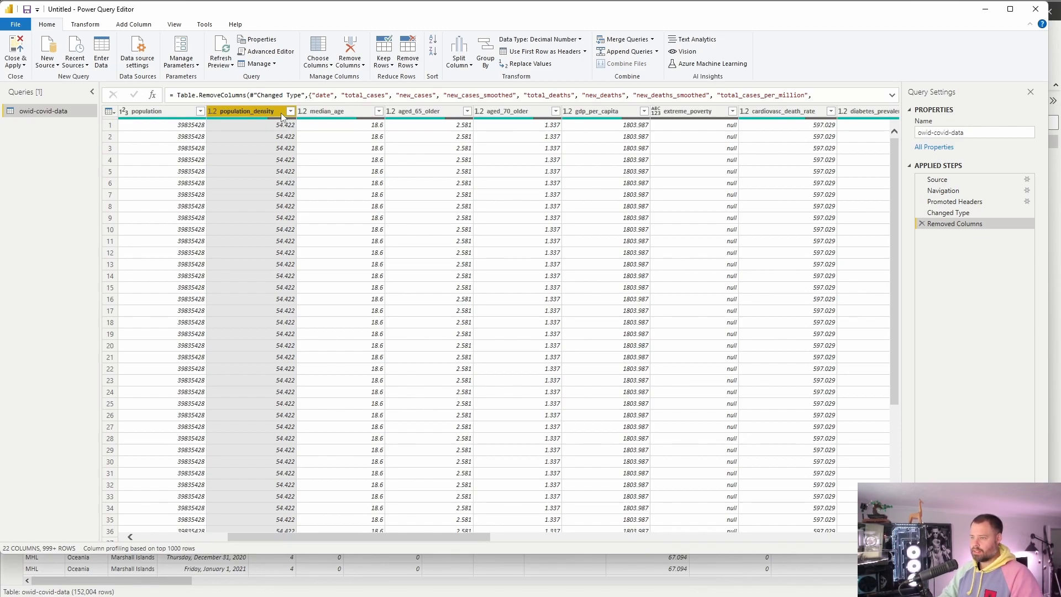
key("shift+Right")
key("shift+Right")
key("shift+Right")
key("shift+Right")
key("shift+Right")
key("shift+Right")
key("shift+Right")
key("shift+Right")
key("shift+Right")
key("shift+Right")
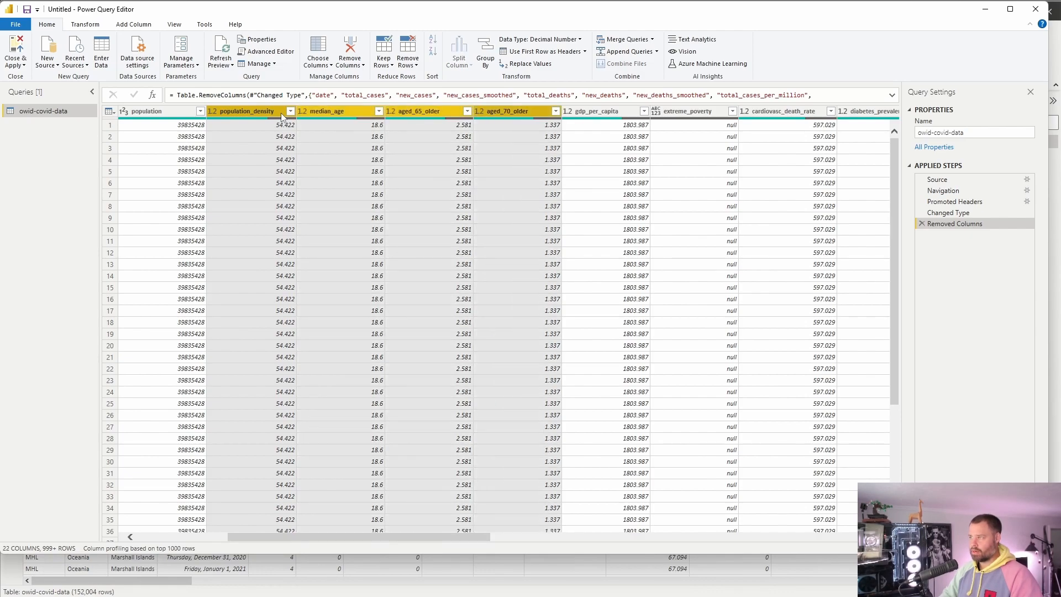
key("shift+Right")
key("shift+Right")
key("shift+Right")
key("shift+Right")
key("shift+Right")
key("shift+Right")
key("shift+Right")
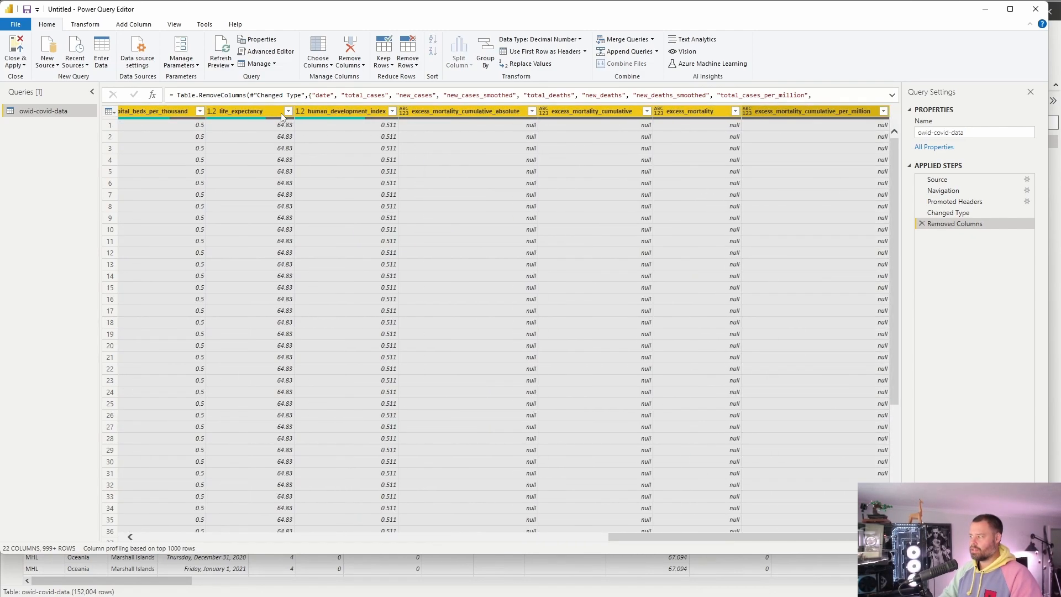
right_click(798, 115)
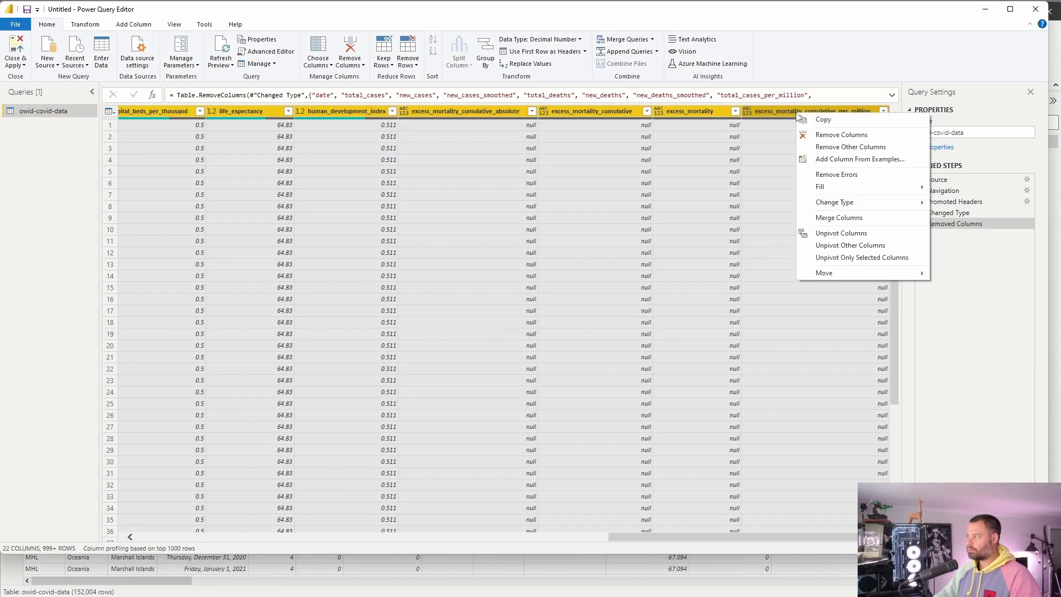
left_click(850, 136)
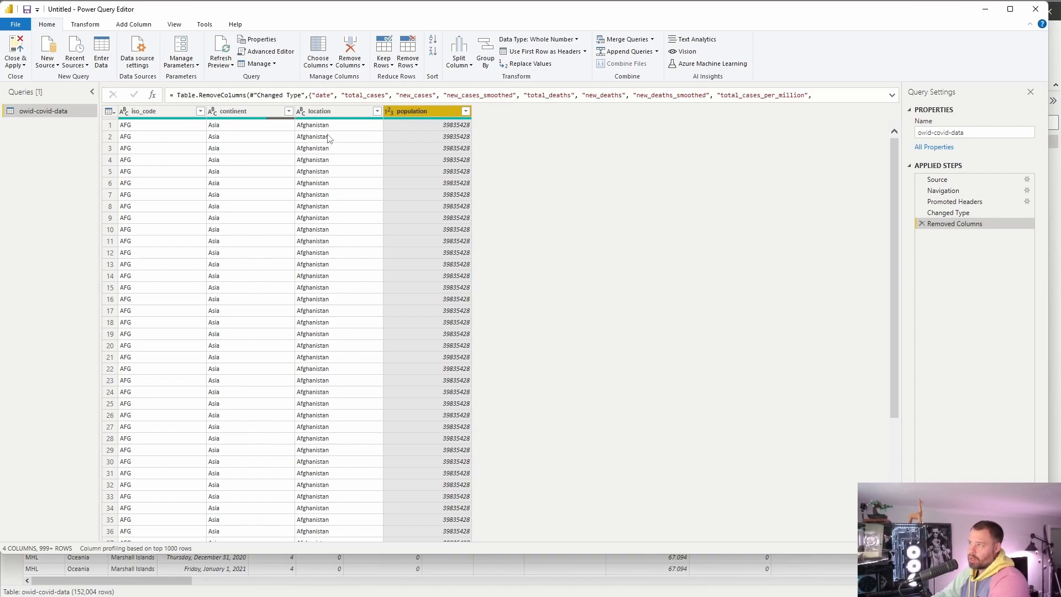
Remove duplicate rows based on the location column.
right_click(340, 113)
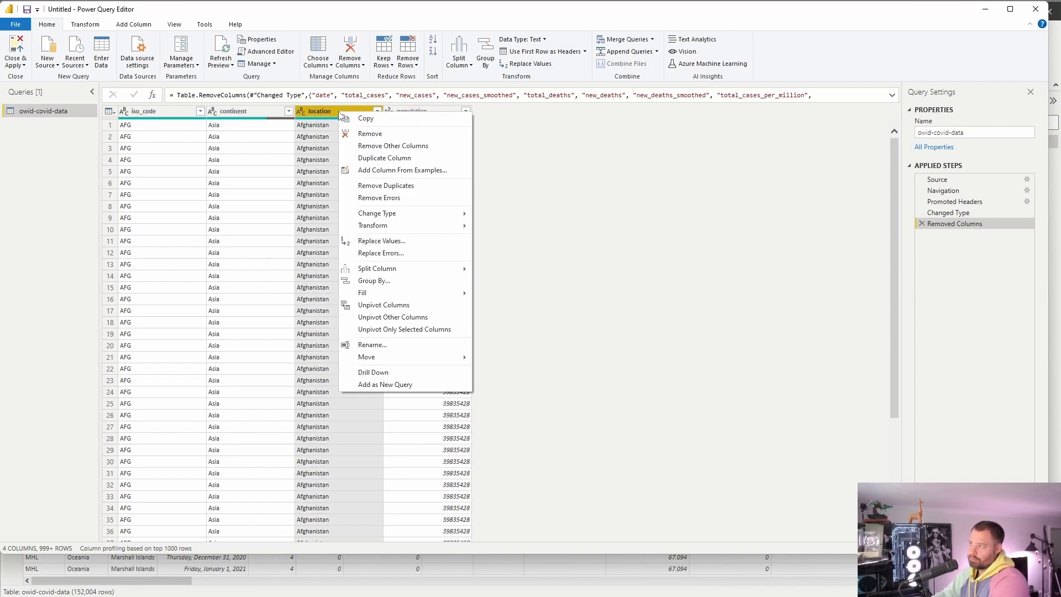
left_click(371, 188)
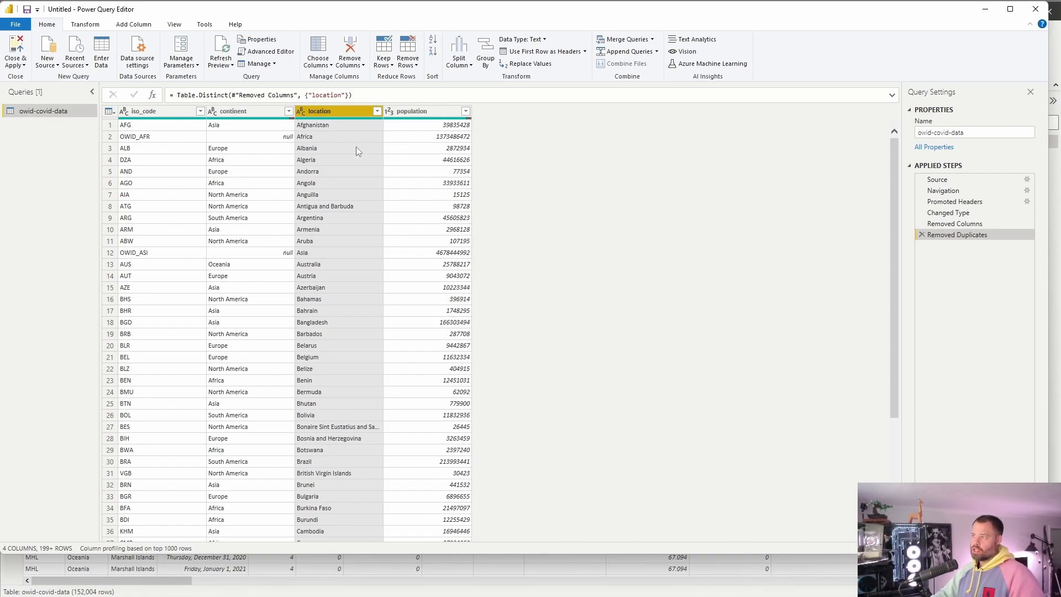
Filter the continent column to exclude rows with null values.
left_click(288, 112)
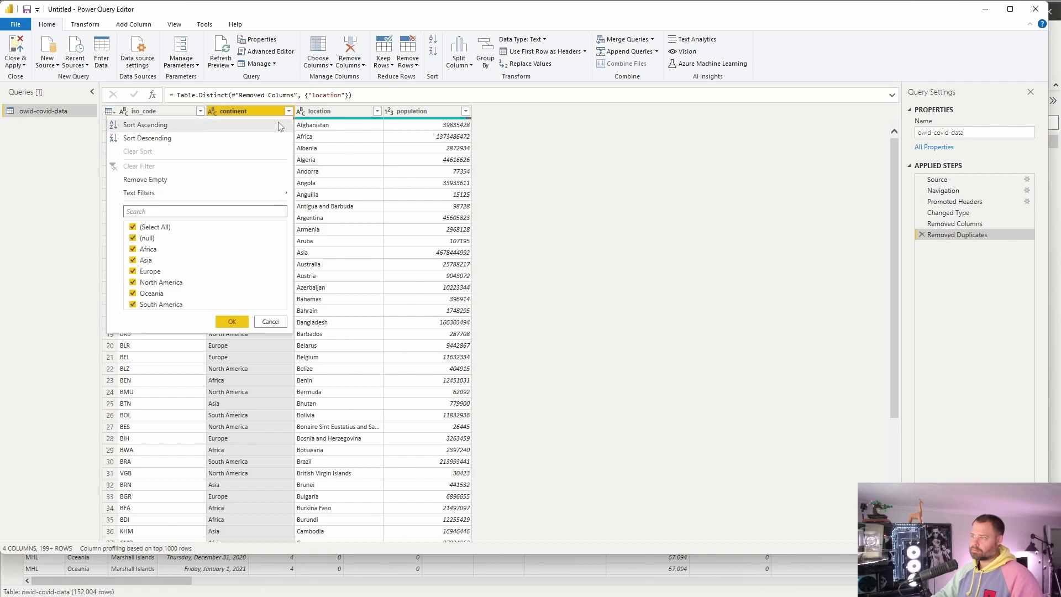
left_click(133, 238)
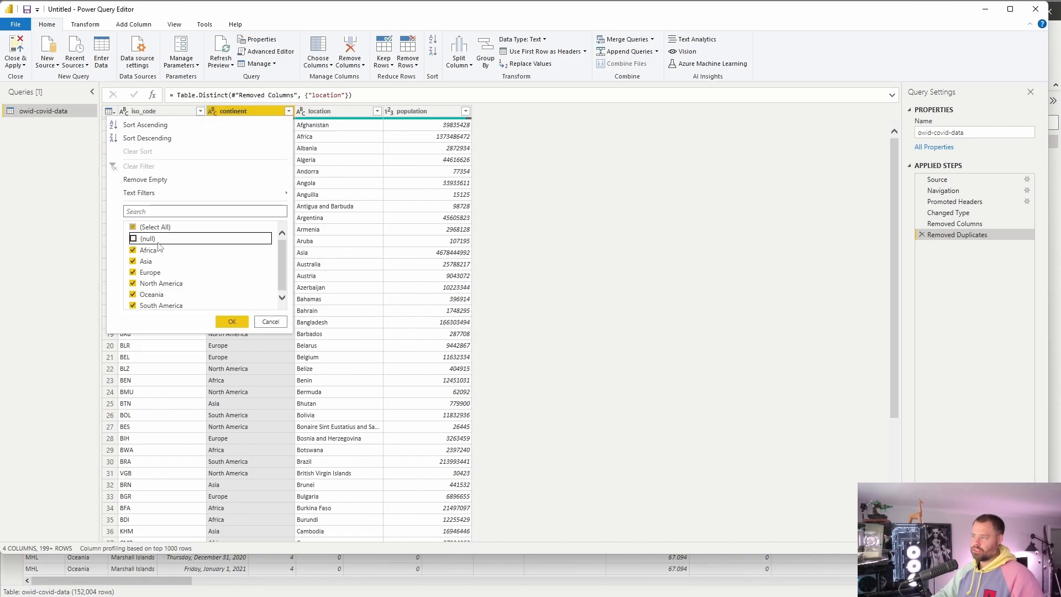
left_click(232, 325)
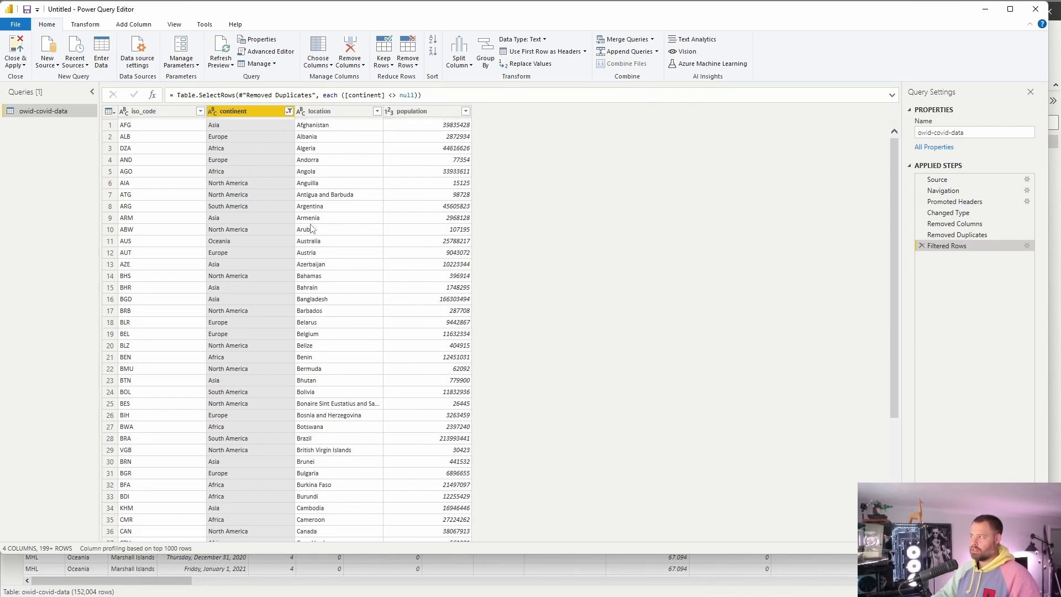
Rename the owid-covid-data query as Country Data and apply the query changes, returning to the report's table data.
left_click(921, 130)
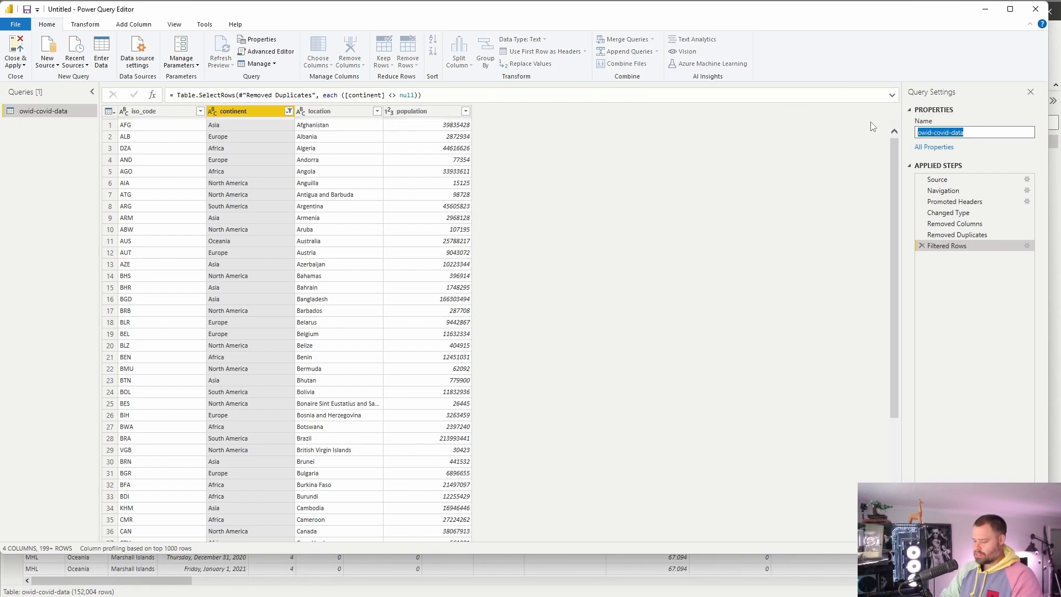
type("Country Data")
key("Return")
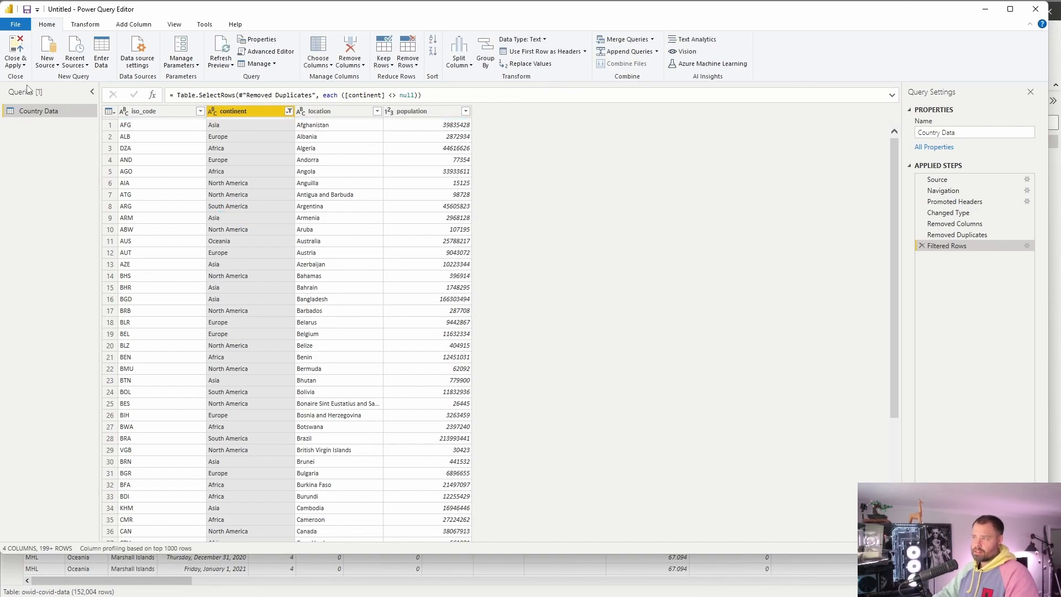
left_click(20, 48)
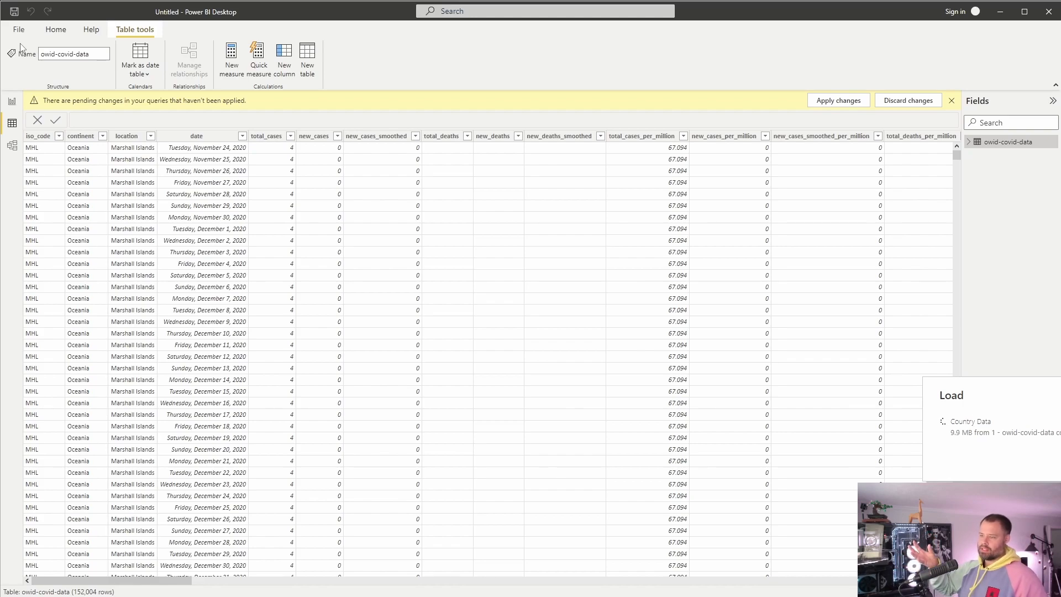
left_click_drag(1060, 391, 570, 324)
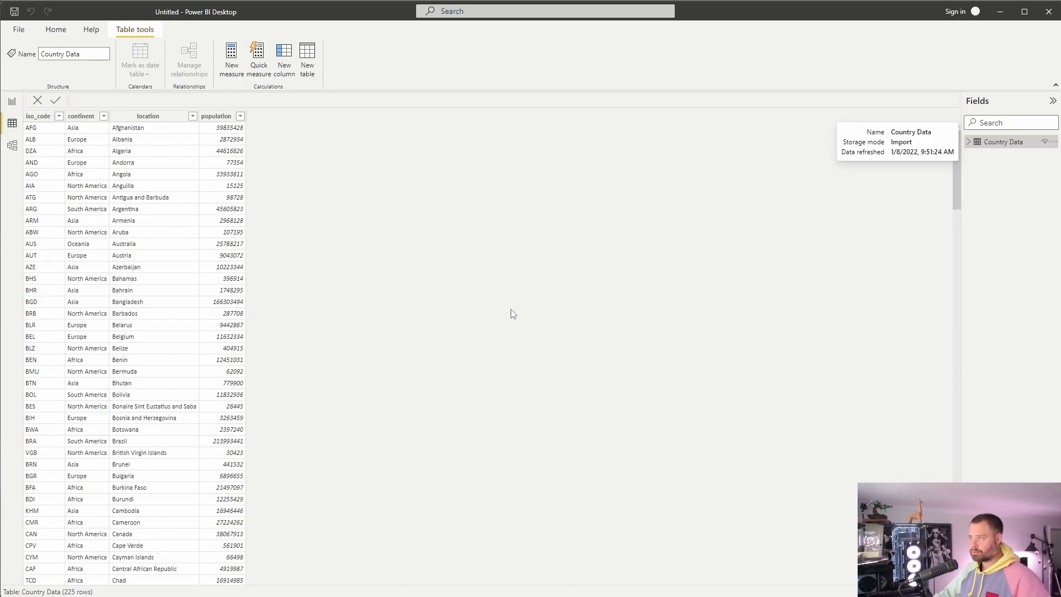
Import and load the COVID Testing sheet from the Excel workbook "5 - covid-testing".
left_click(57, 31)
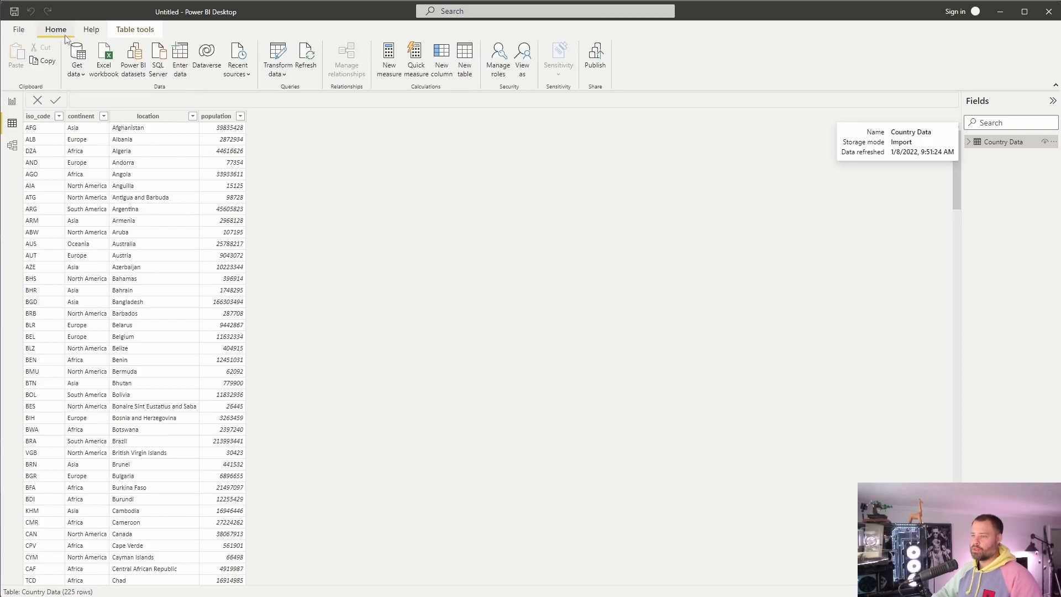
left_click(81, 75)
left_click(99, 108)
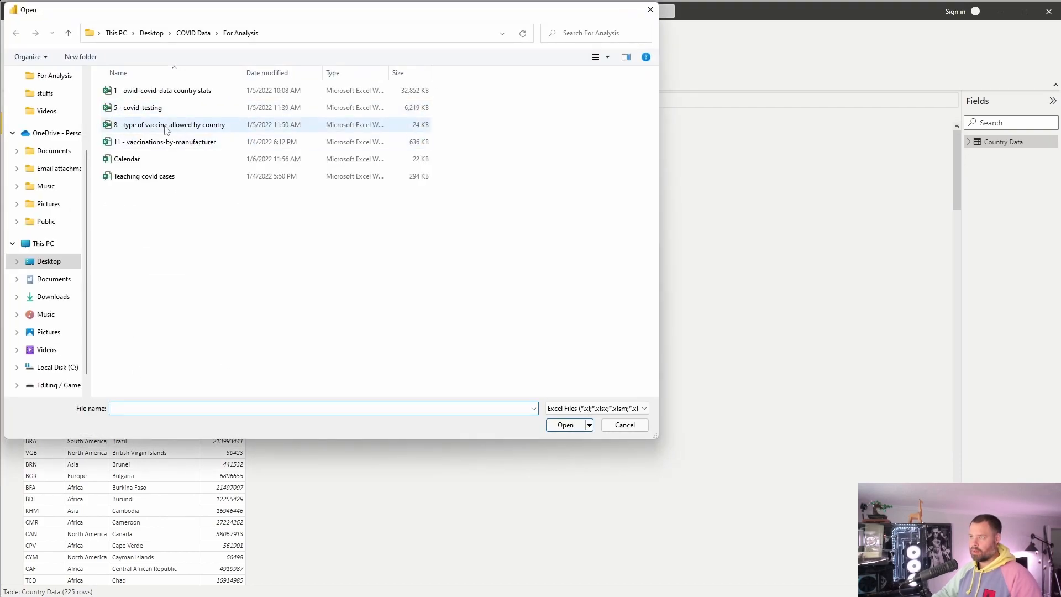
left_click(157, 110)
left_click(558, 427)
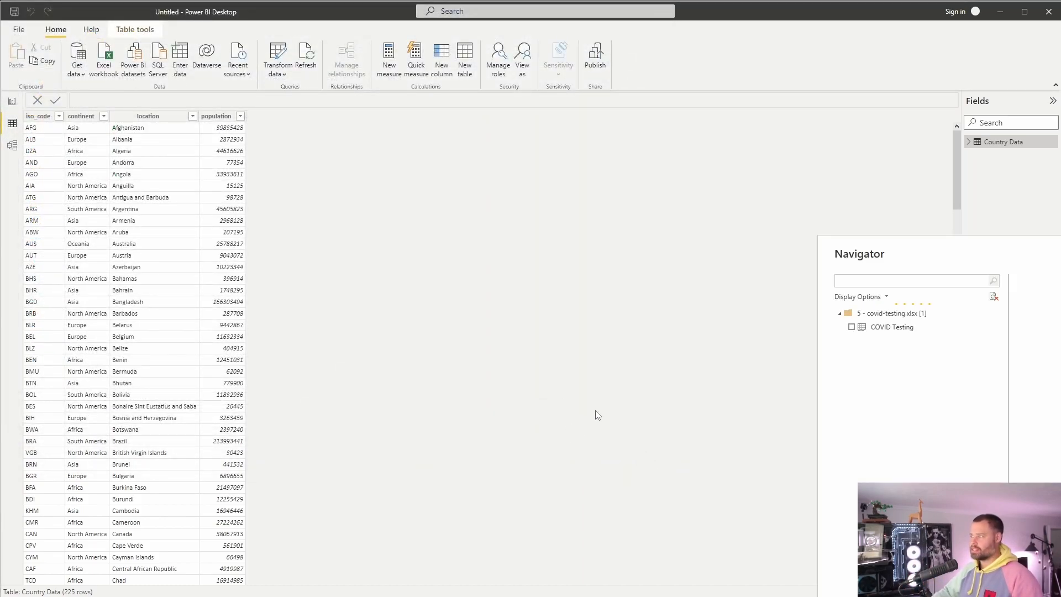
left_click_drag(959, 247, 465, 162)
left_click(361, 245)
left_click(681, 523)
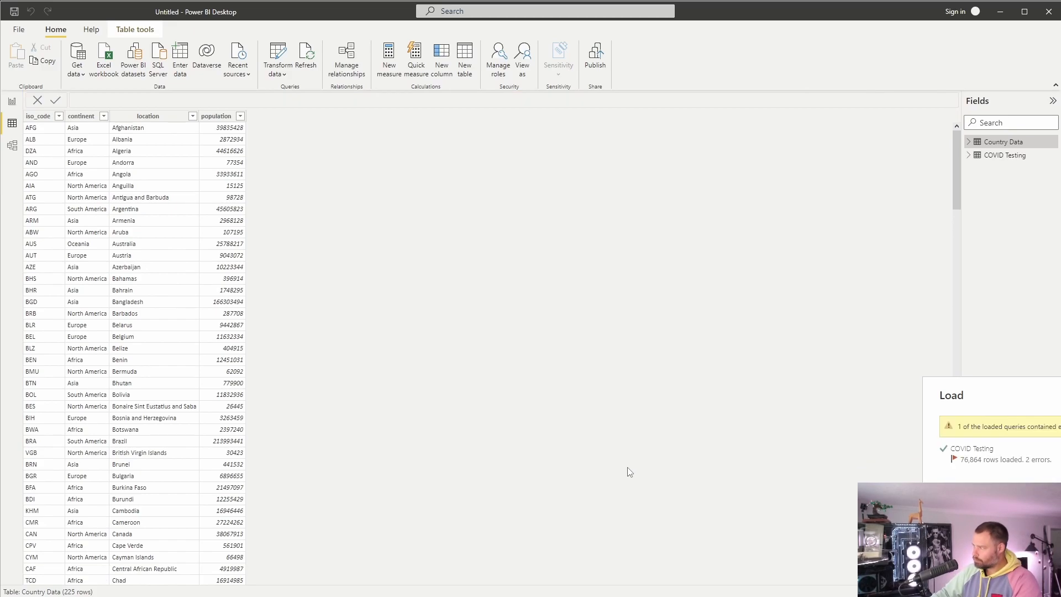
Examine the COVID Testing load errors across the error query's columns, and close the editor without applying, discarding the pending changes.
left_click_drag(1039, 393, 555, 281)
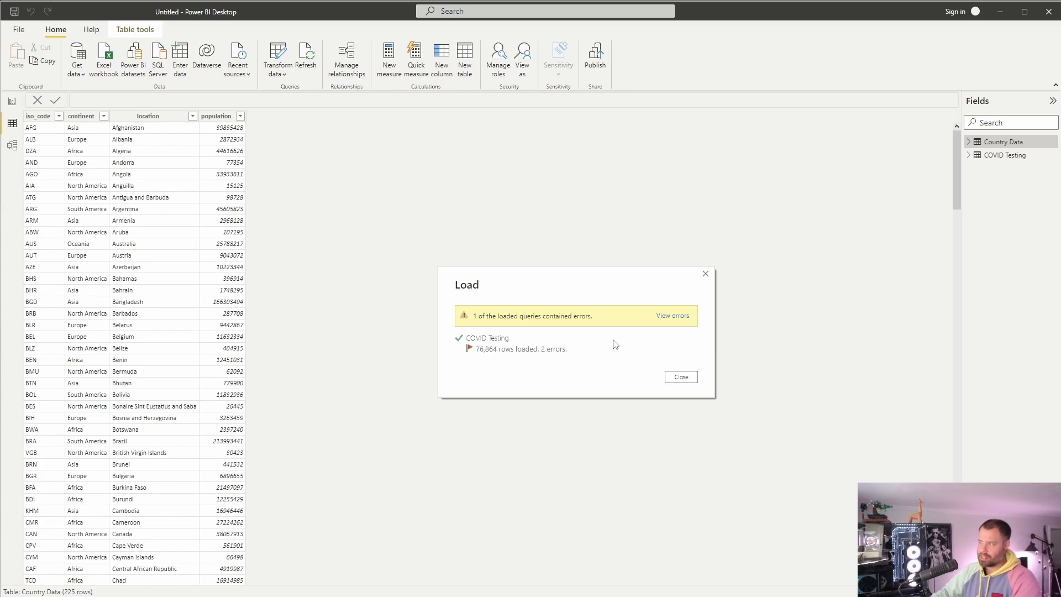
left_click(674, 320)
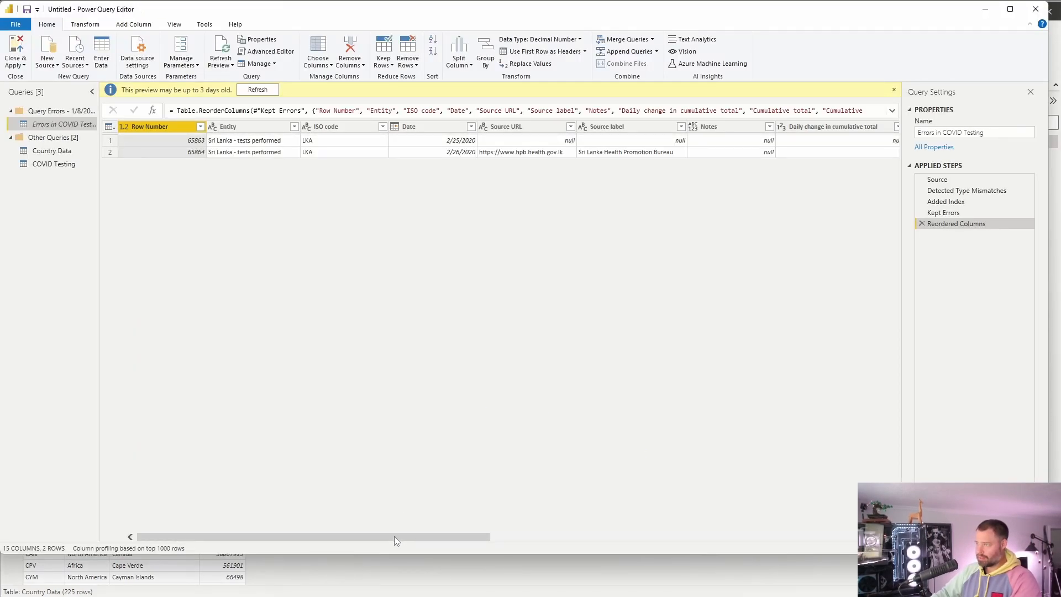
mouse_move(393, 536)
left_mouse_down()
mouse_move(404, 537)
mouse_move(394, 539)
left_mouse_up()
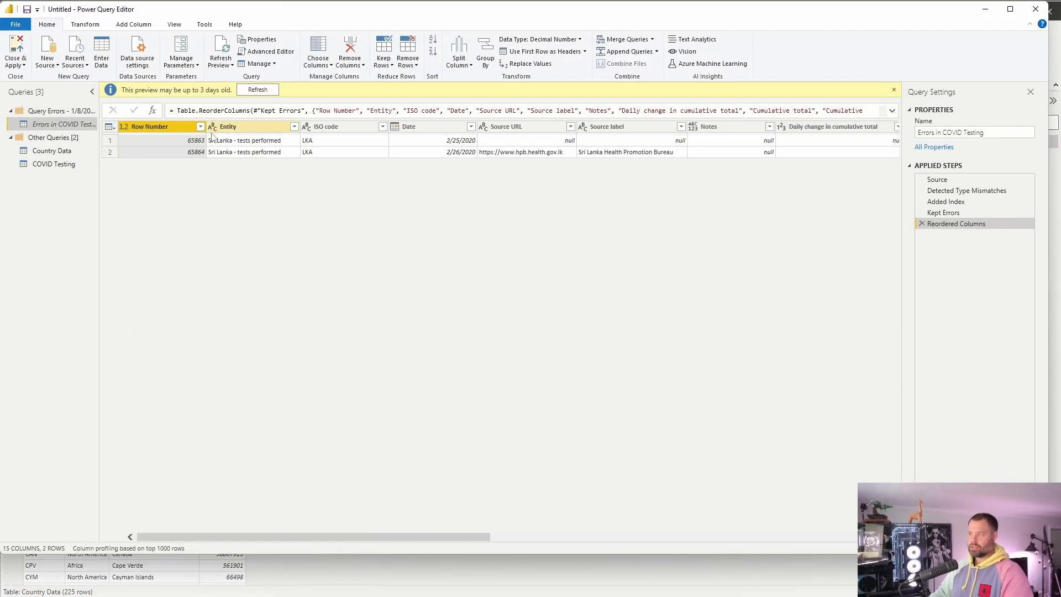
left_click_drag(415, 536, 798, 531)
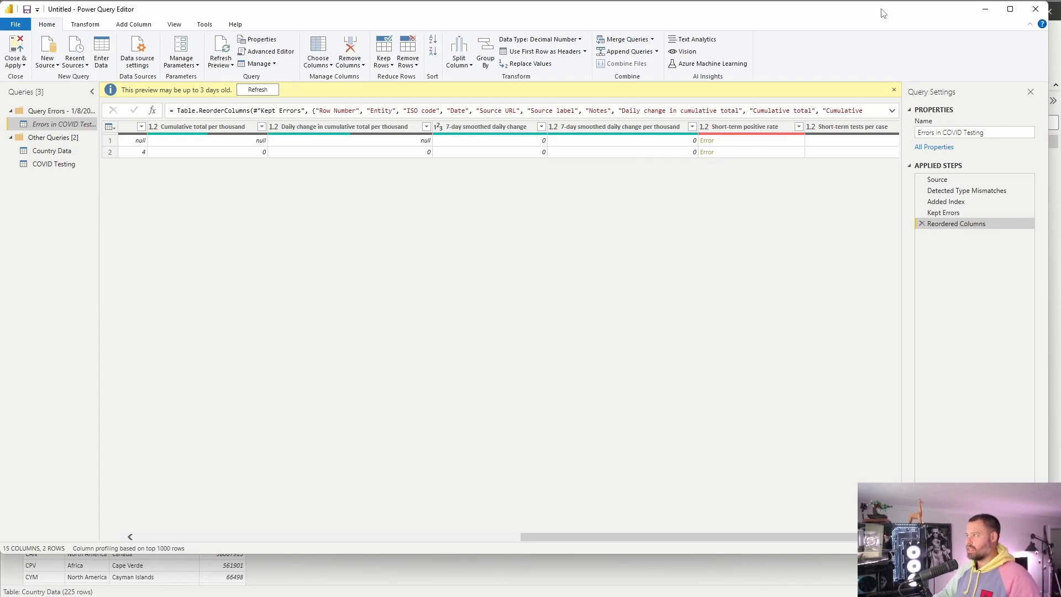
left_click(1036, 8)
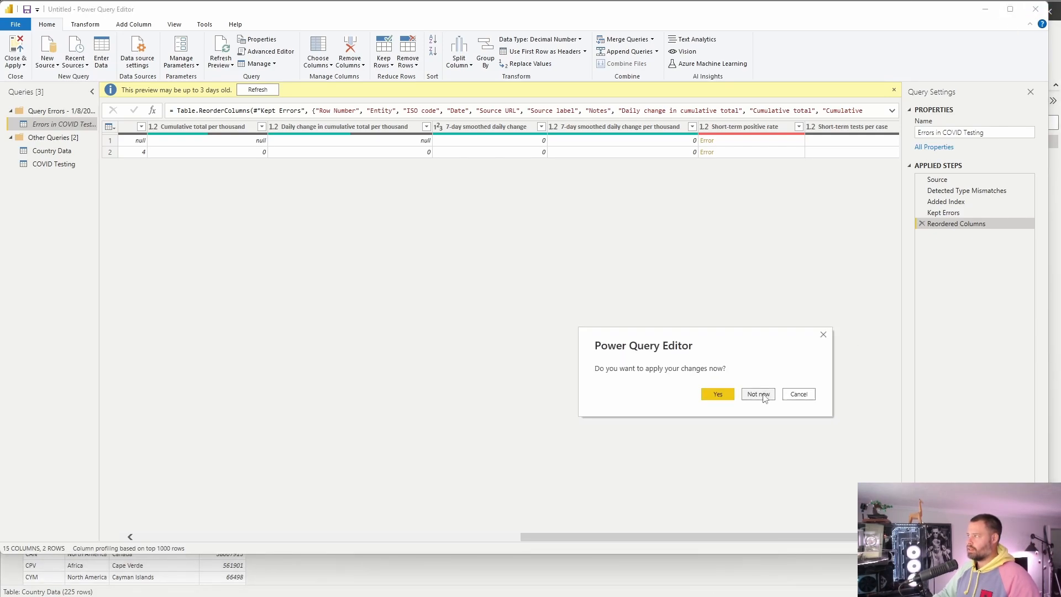
left_click(758, 395)
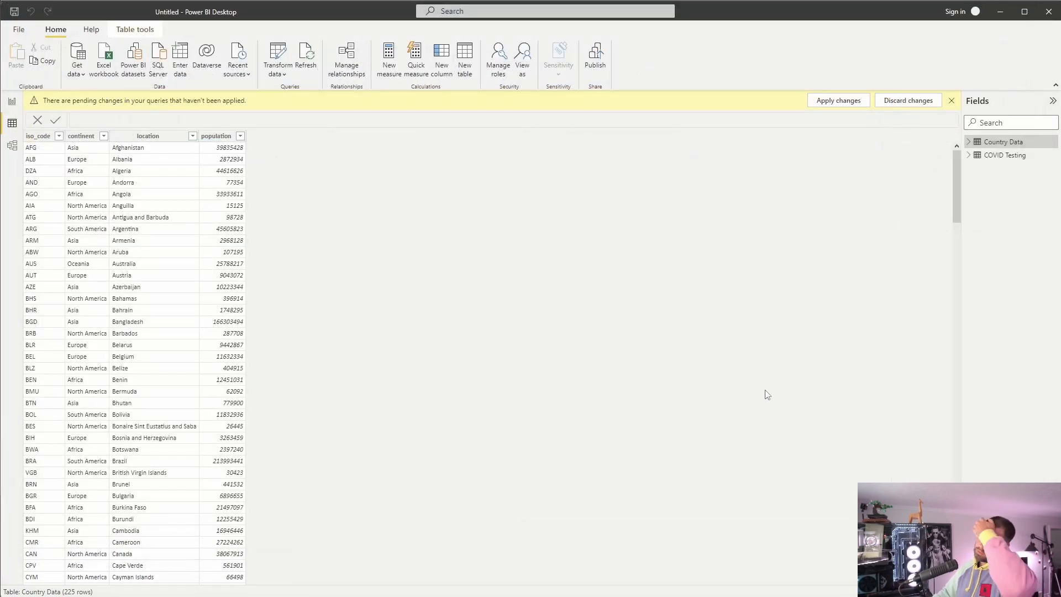
left_click(905, 106)
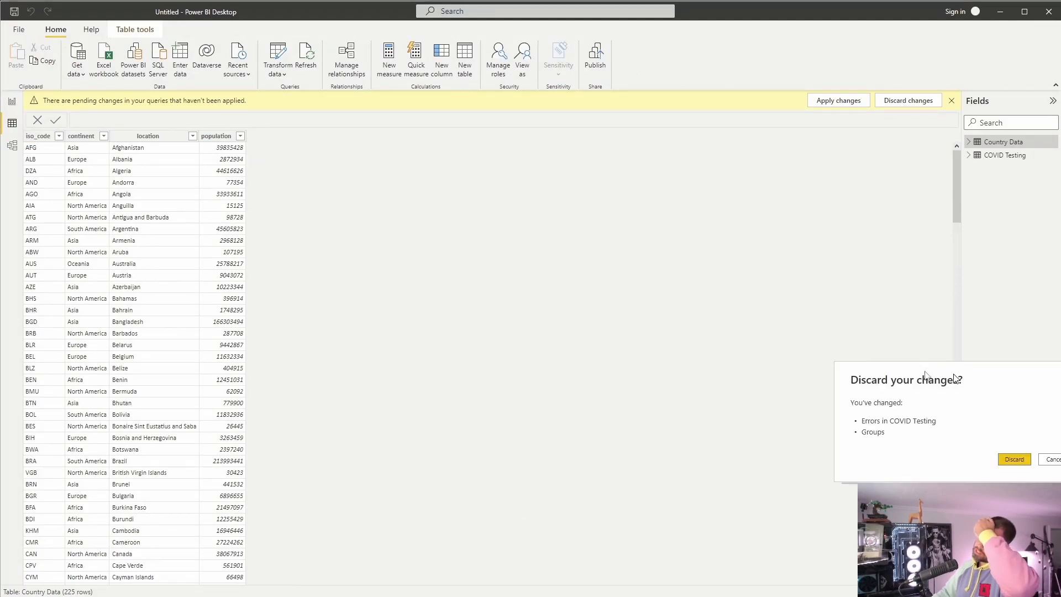
left_click(752, 405)
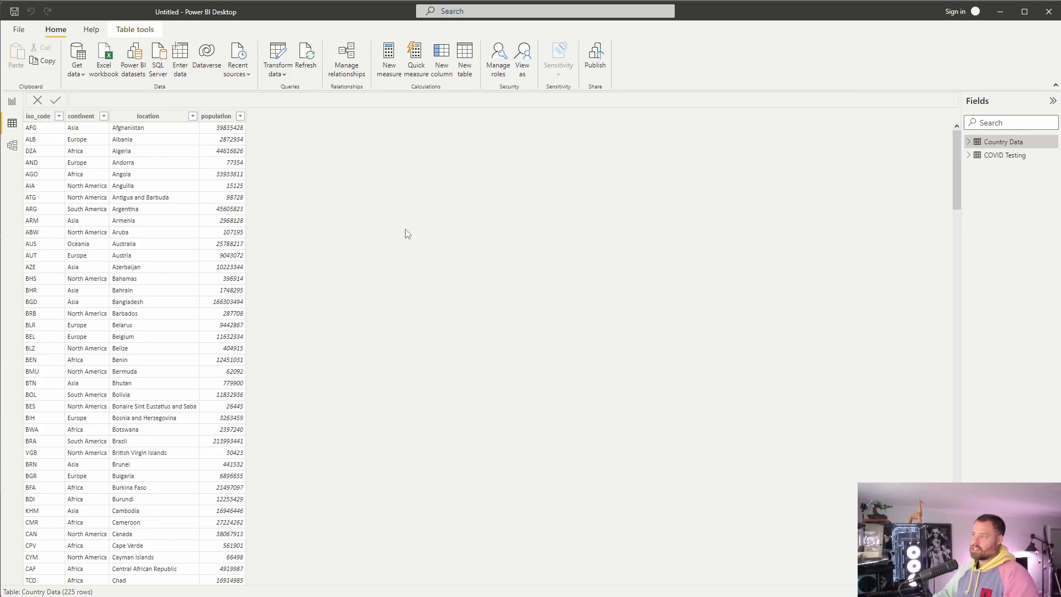
Import and load the Type of Vaccine and Source sheet from the Excel workbook "8 - type of vaccine allowed by country".
left_click(81, 74)
left_click(103, 110)
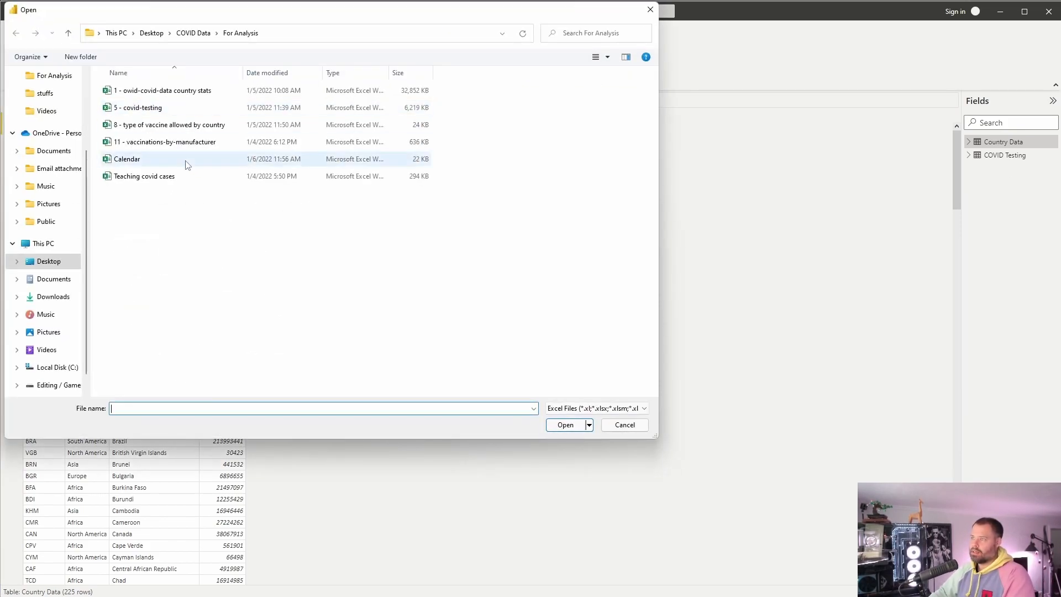
left_click(171, 125)
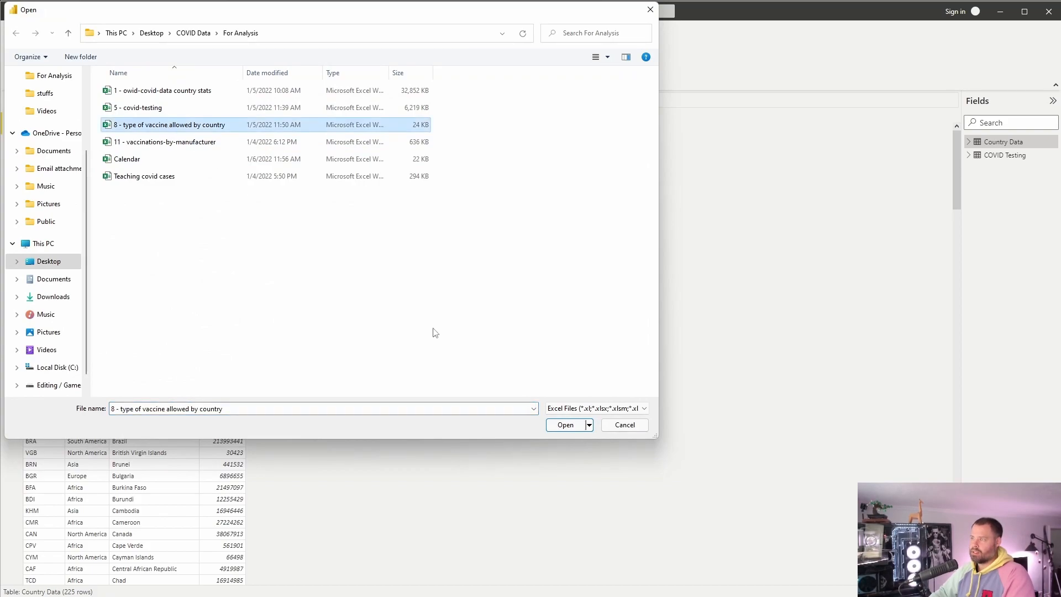
left_click(570, 428)
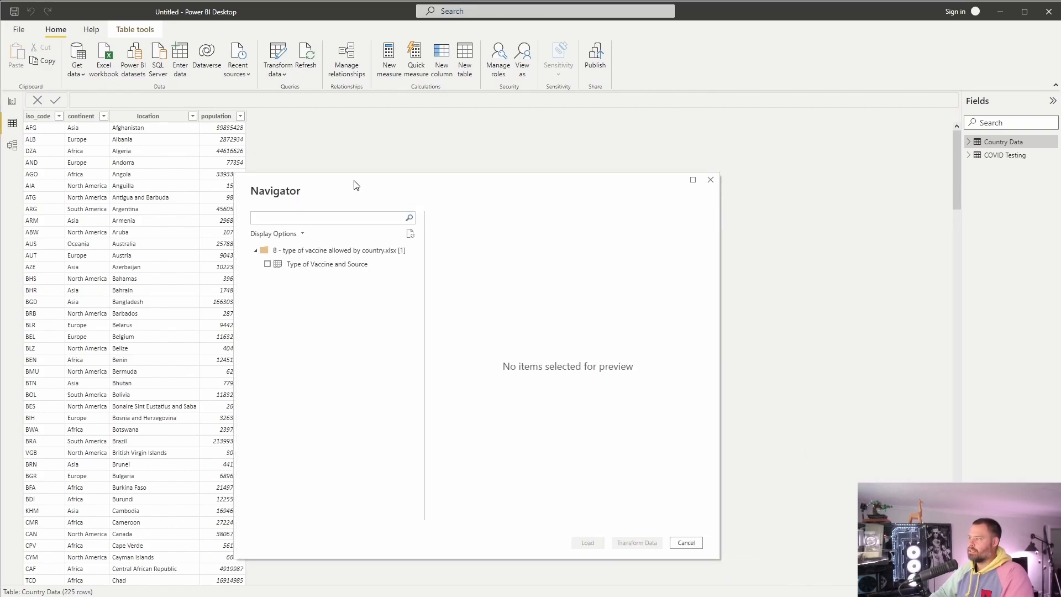
left_click(268, 265)
left_click(587, 543)
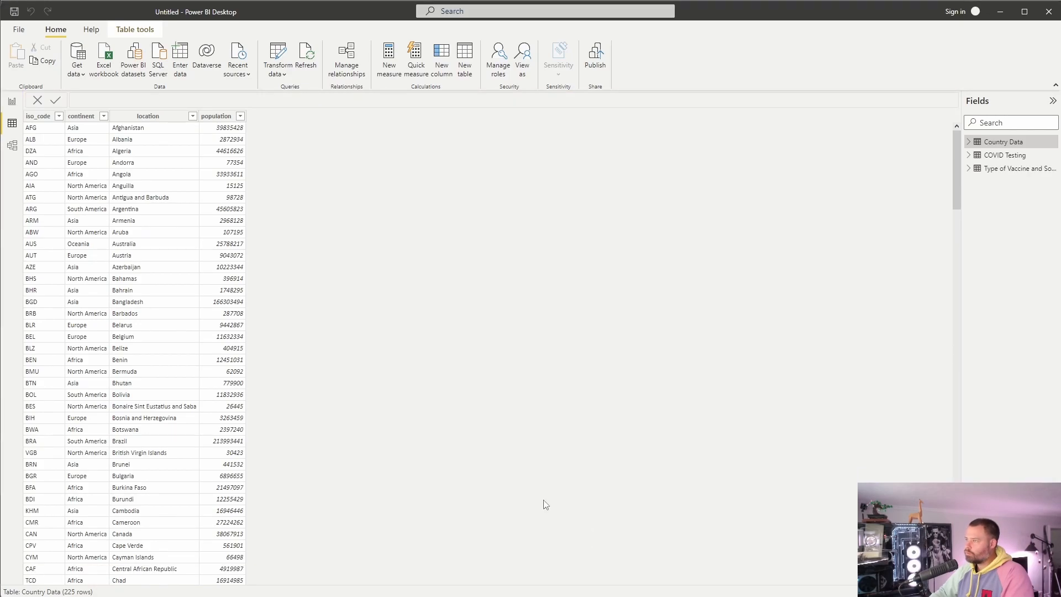
Import and load the vaccinations-by-manufacturer sheet from the Excel workbook "11 - vaccinations-by-manufacturer".
left_click(78, 71)
left_click(95, 109)
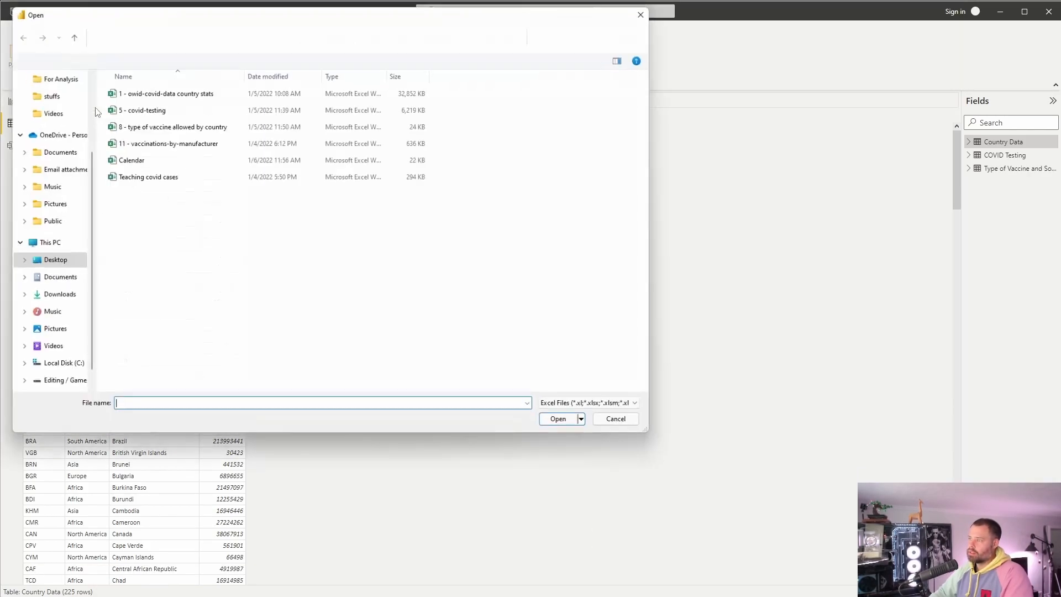
left_click(237, 142)
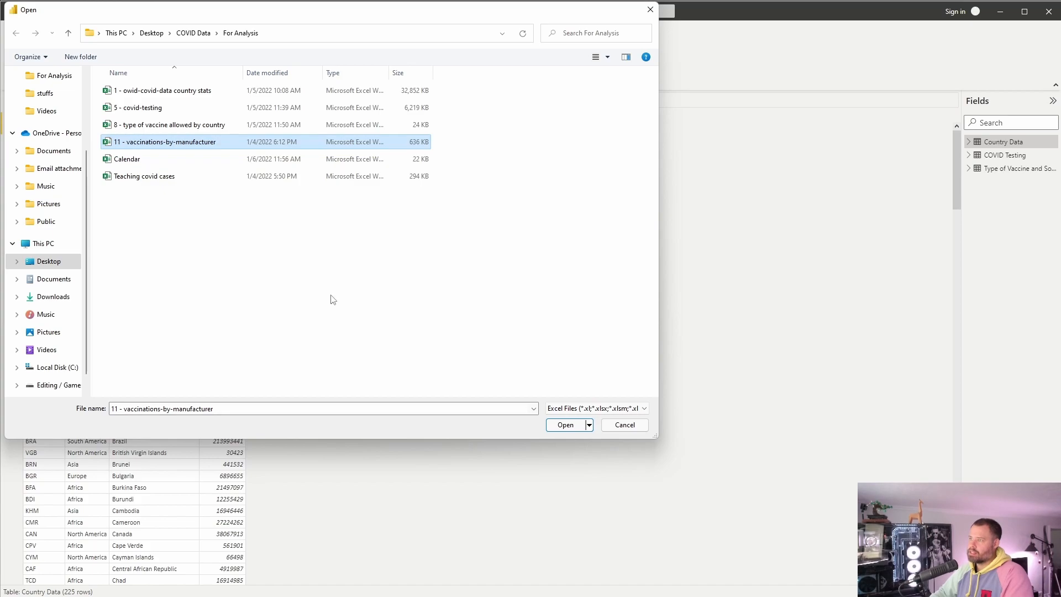
left_click(564, 429)
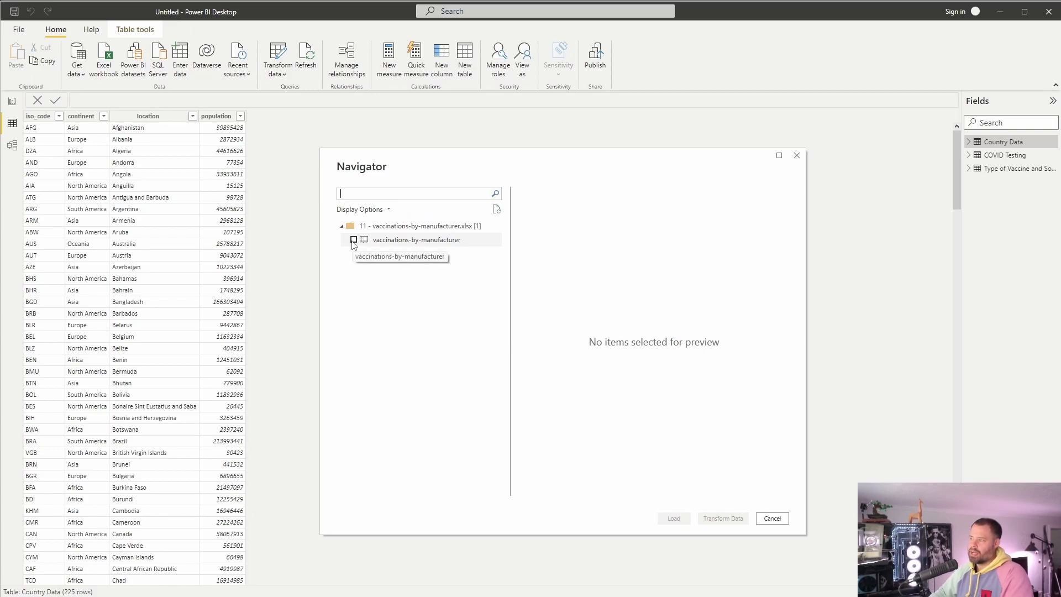
left_click(354, 239)
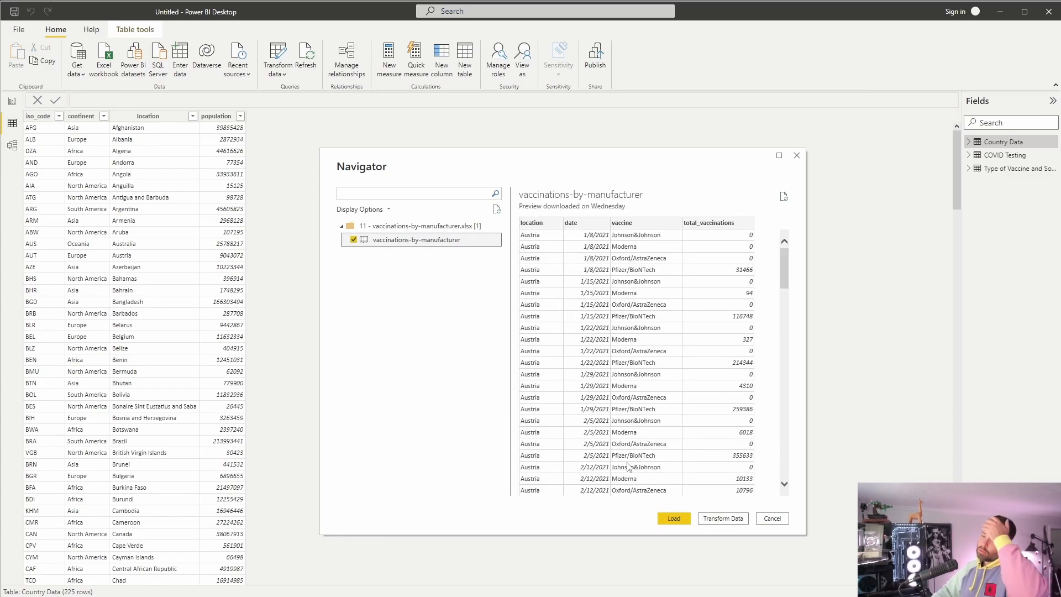
left_click(675, 521)
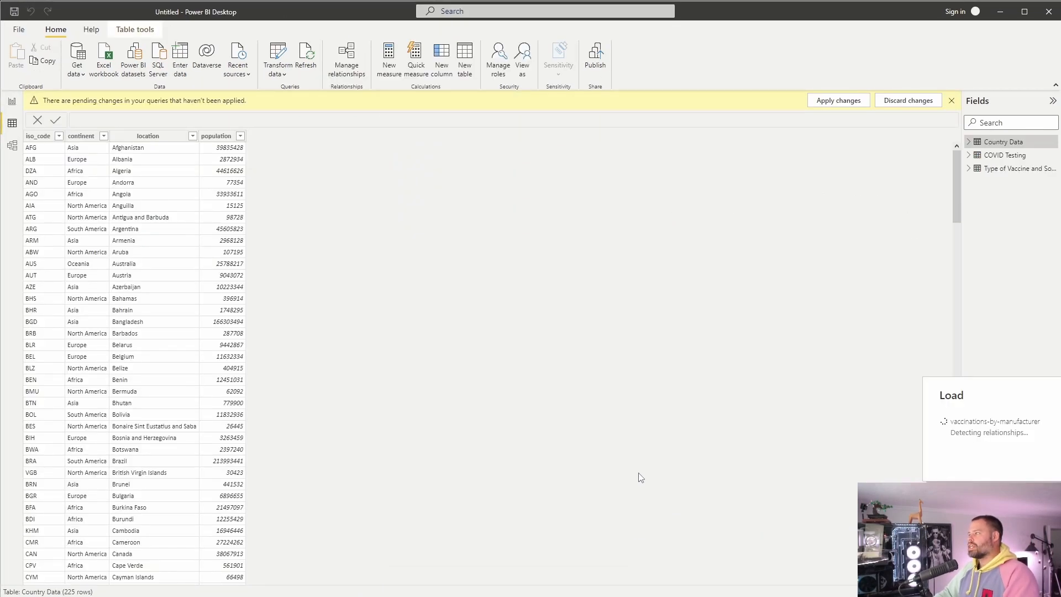
Load the Calendar sheet from the Calendar Excel workbook and open its query for editing in Power Query Editor.
left_click(79, 78)
left_click(102, 113)
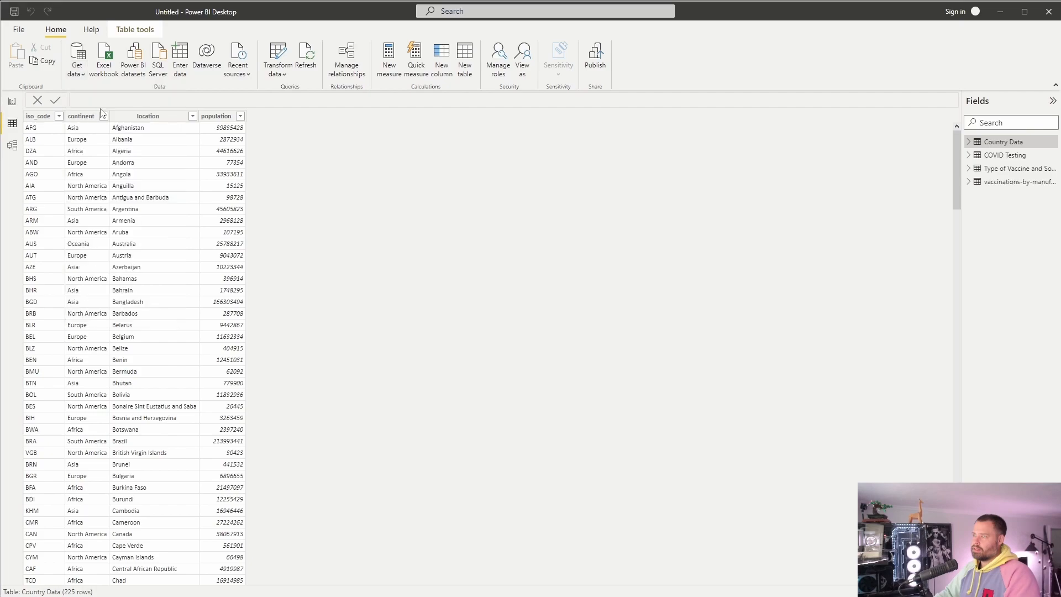
left_click(136, 161)
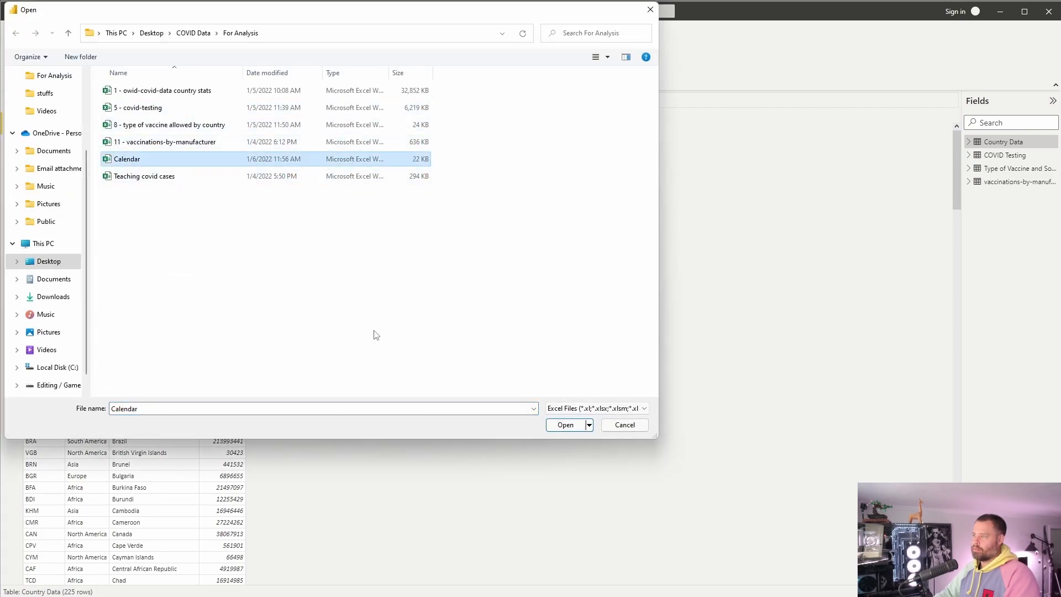
left_click(557, 427)
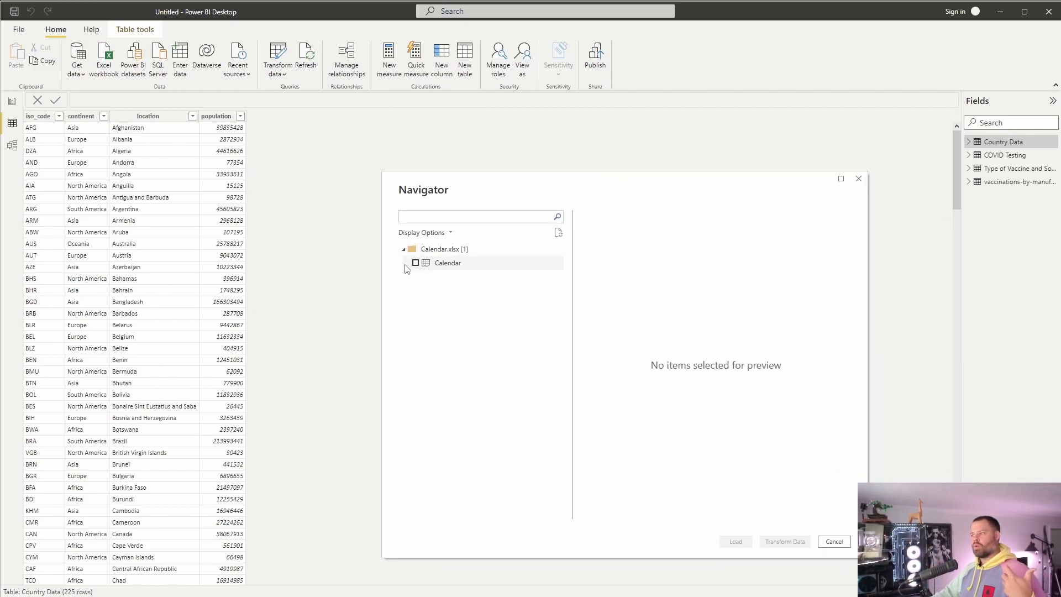
left_click(416, 264)
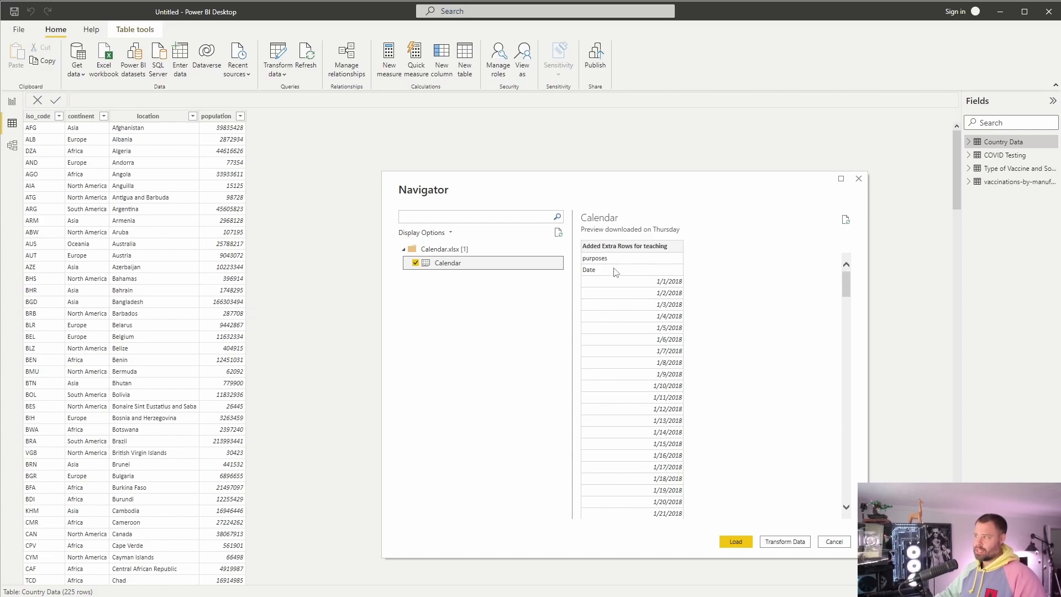
left_click(735, 543)
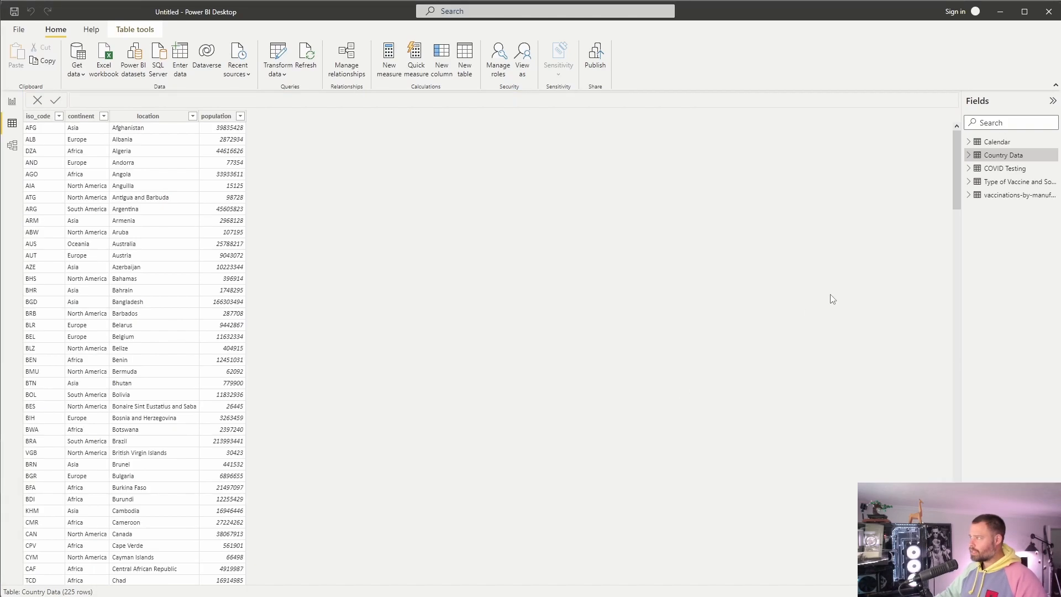
right_click(1008, 145)
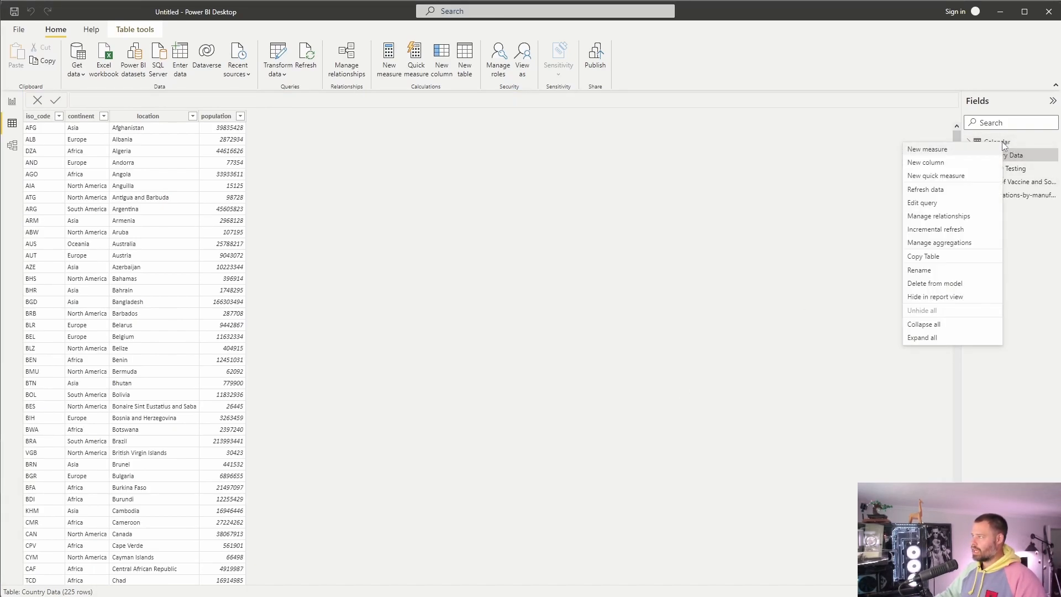
left_click(937, 202)
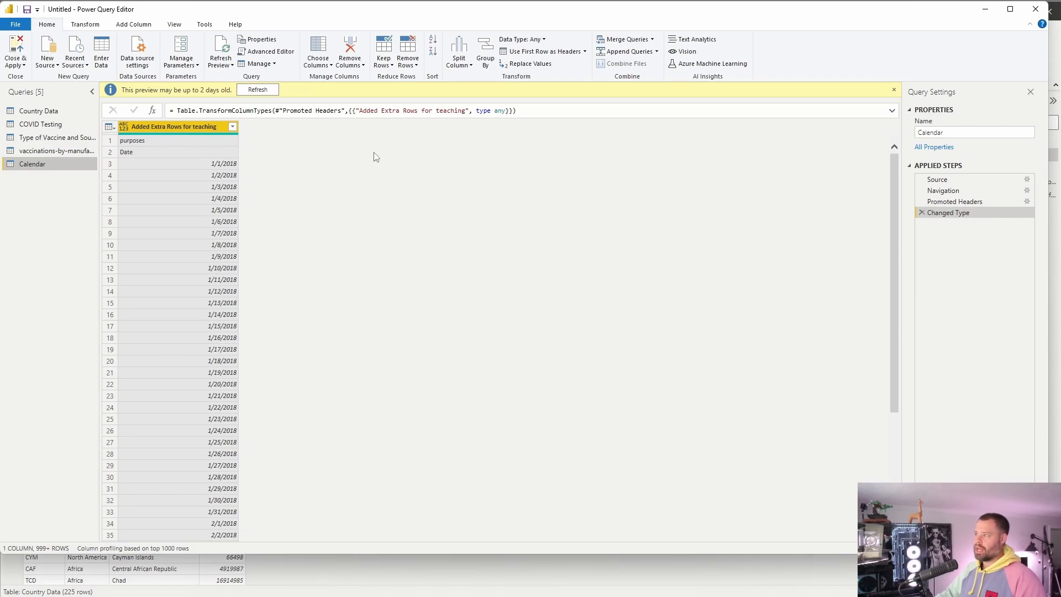
Remove the top 1 row from the Calendar query.
left_click(413, 70)
left_click(426, 80)
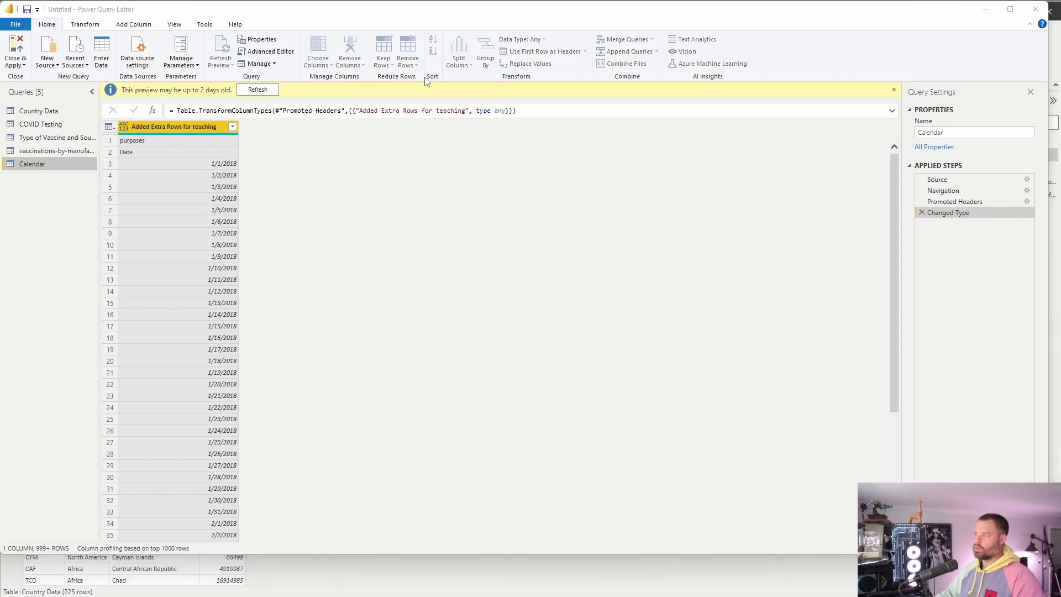
left_click(919, 436)
type("1")
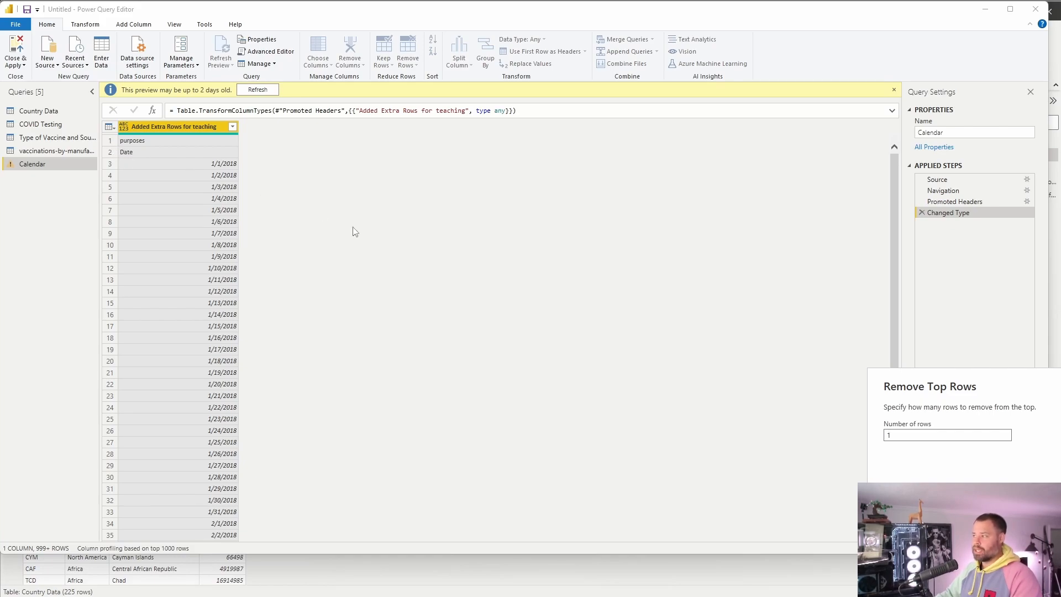
left_click_drag(995, 395, 597, 311)
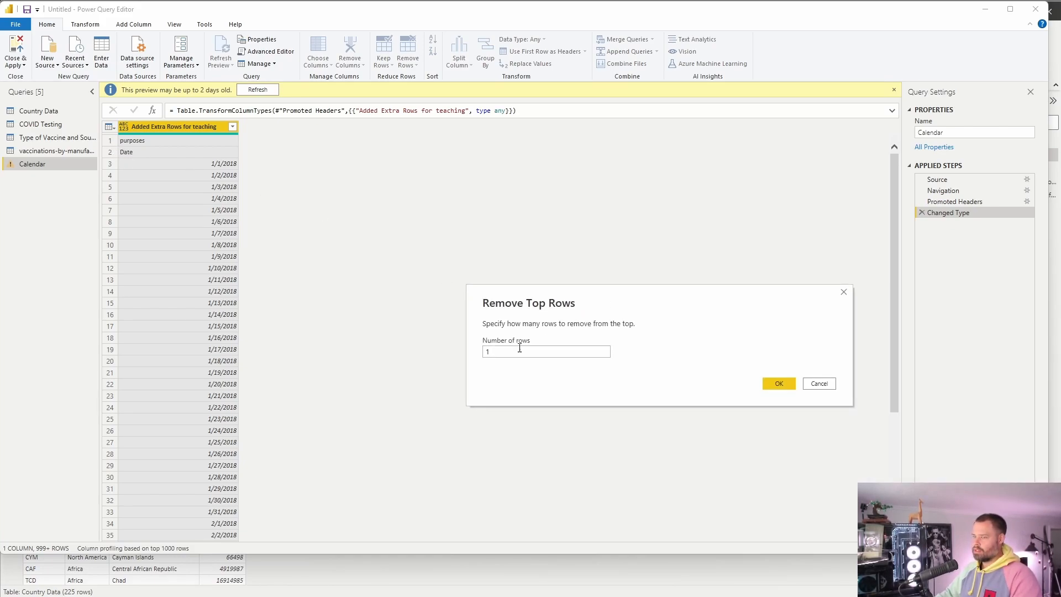
left_click(778, 385)
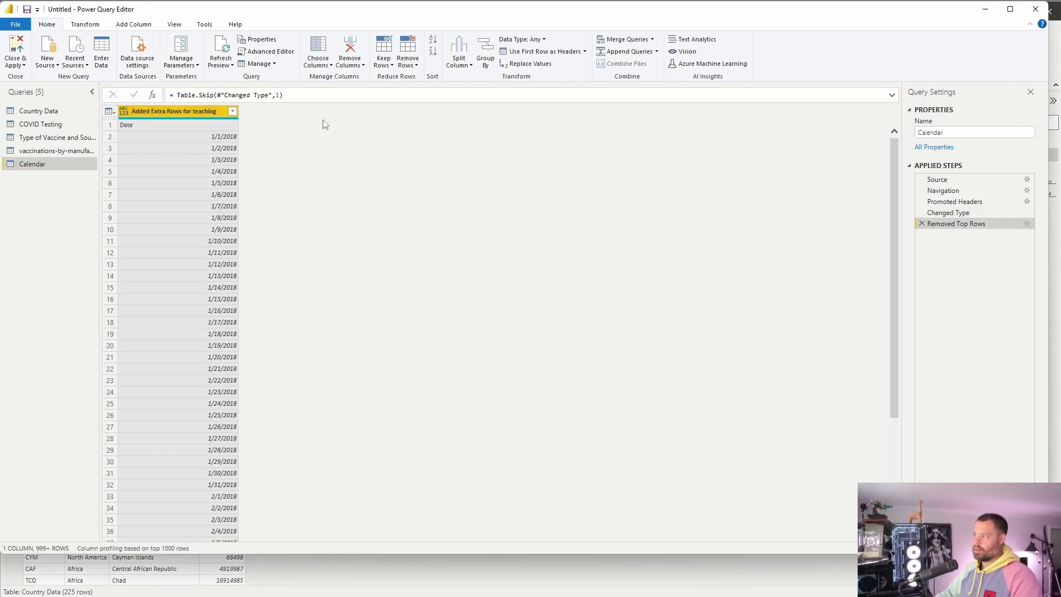
Promote the Calendar query's first row to column headers and apply the changes to the model.
left_click(549, 58)
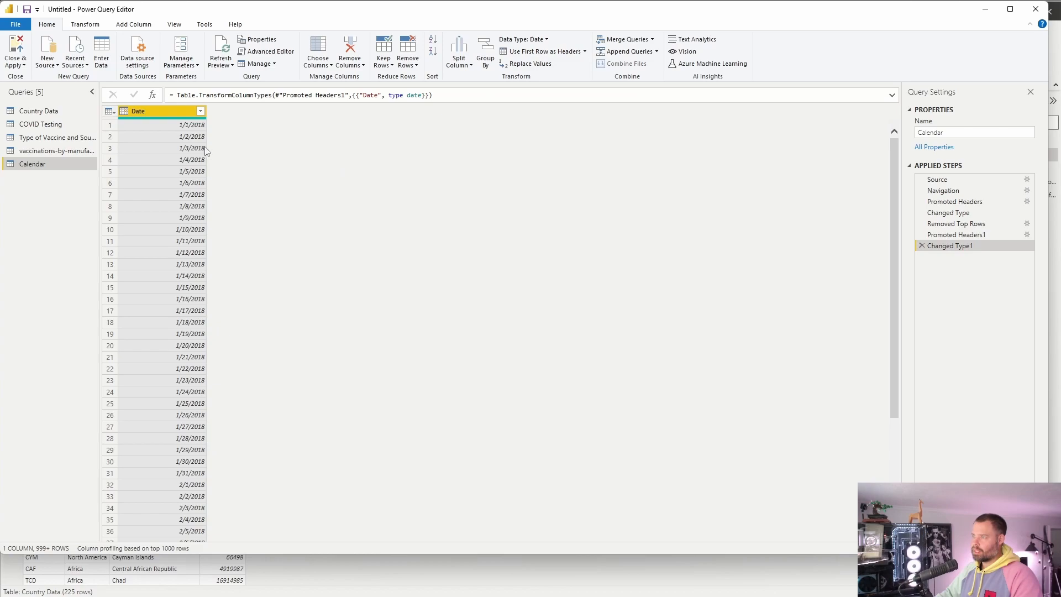
left_click(15, 49)
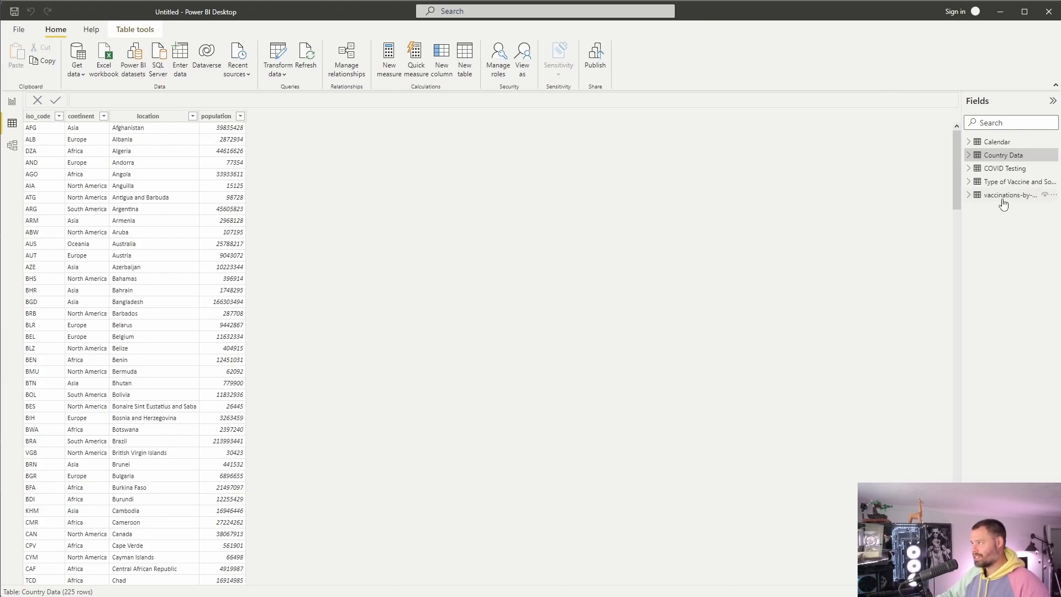
Open the Country Data query for editing and duplicate it.
right_click(1004, 154)
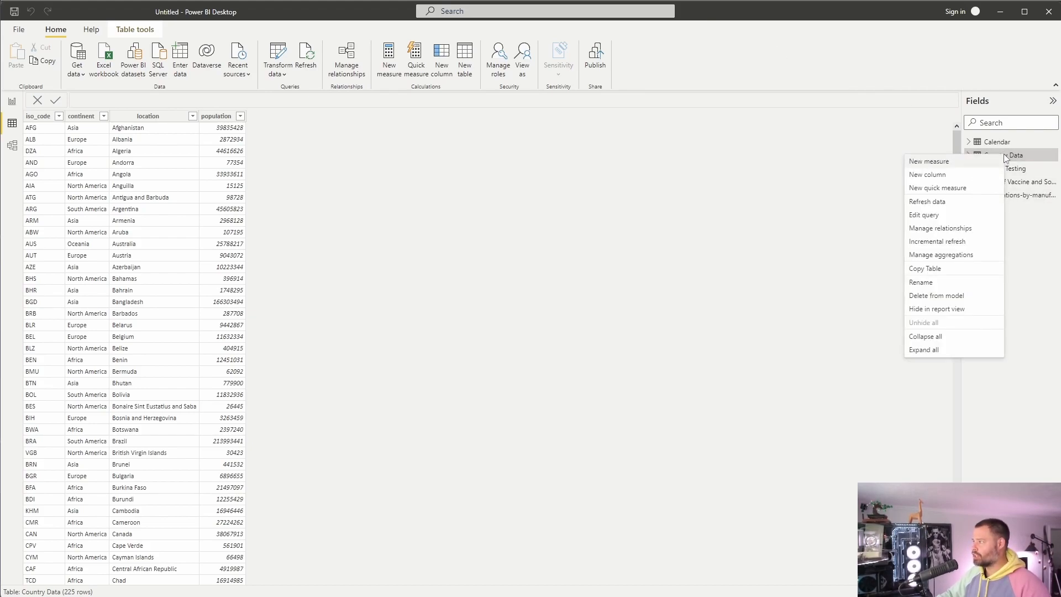
left_click(924, 215)
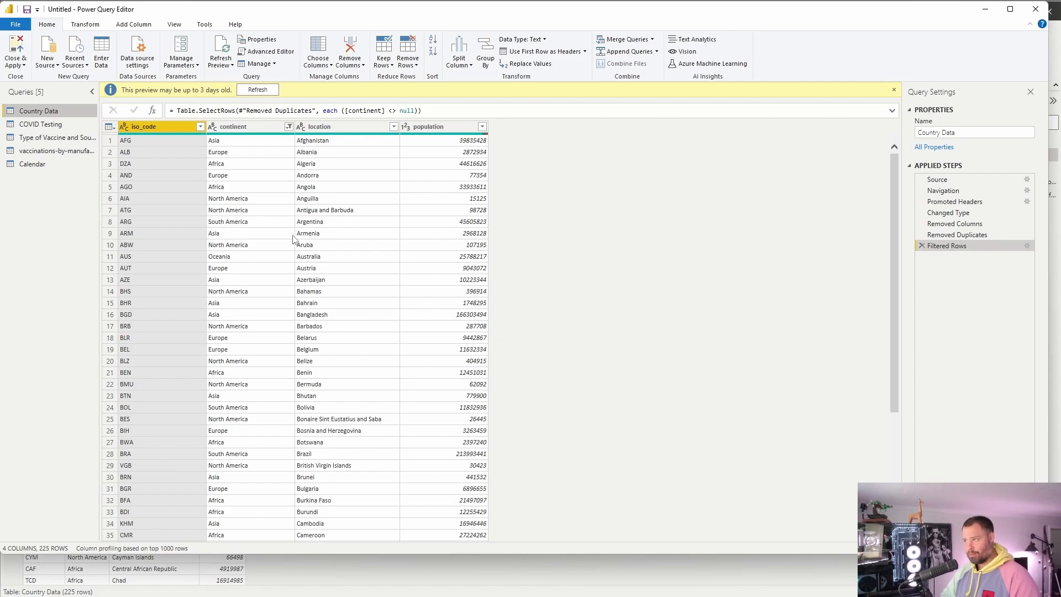
right_click(46, 113)
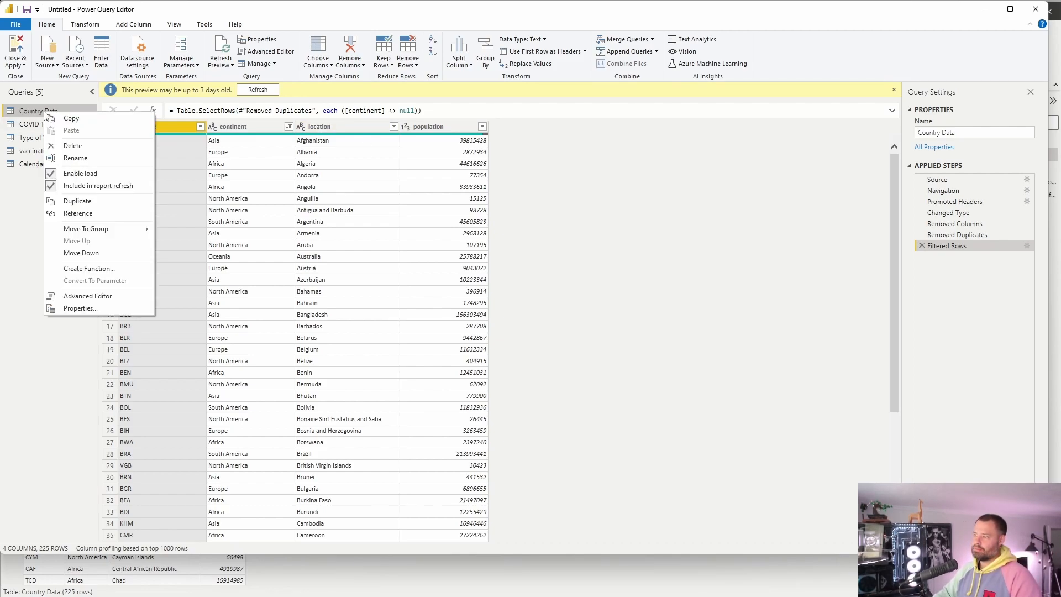
left_click(77, 201)
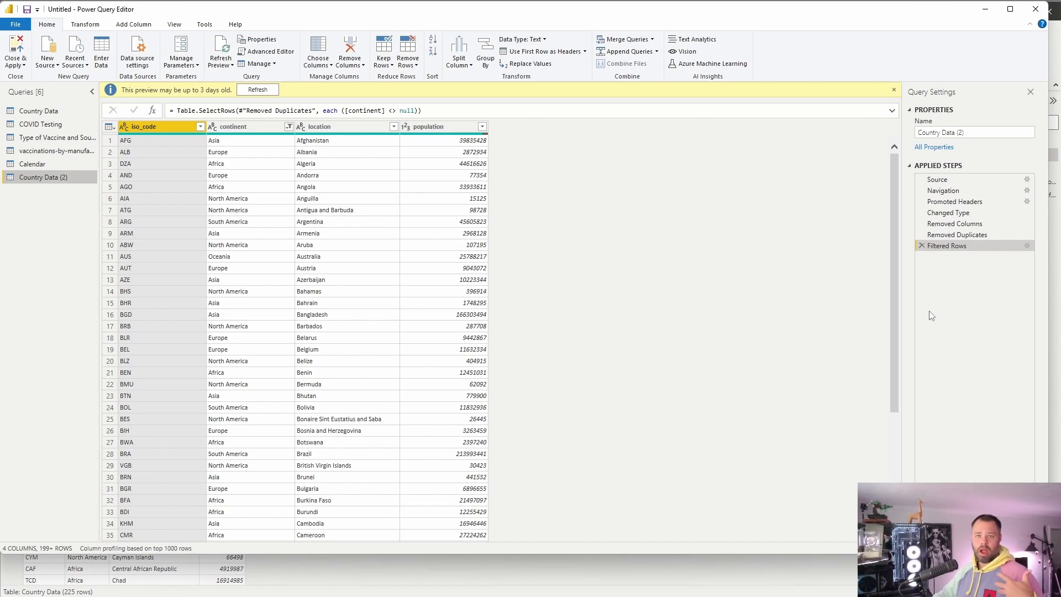
Delete the Filtered Rows, Removed Duplicates and Removed Columns steps from the duplicated Country Data query.
left_click(922, 247)
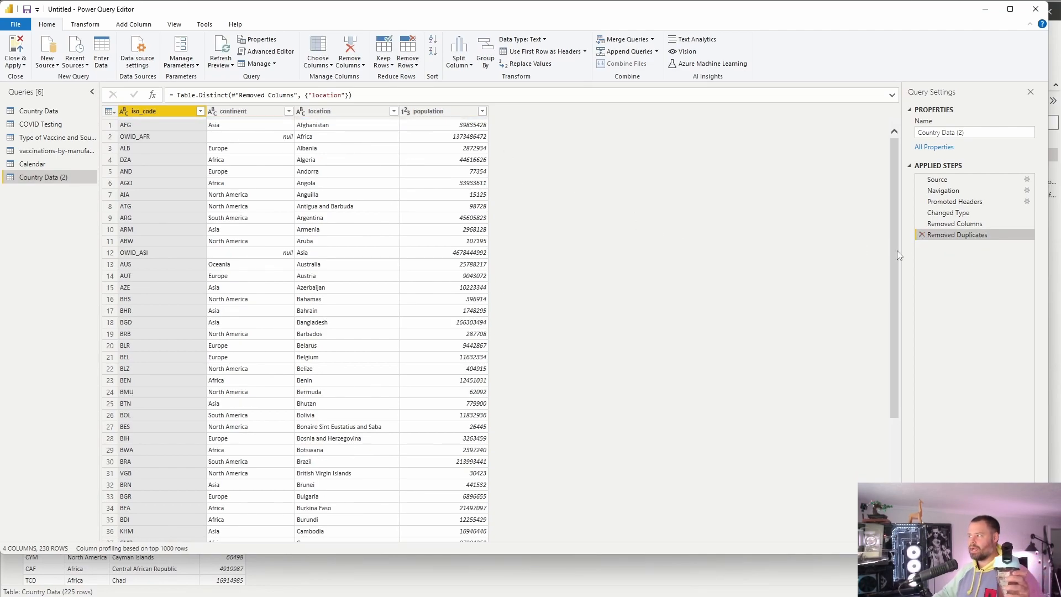
left_click(922, 236)
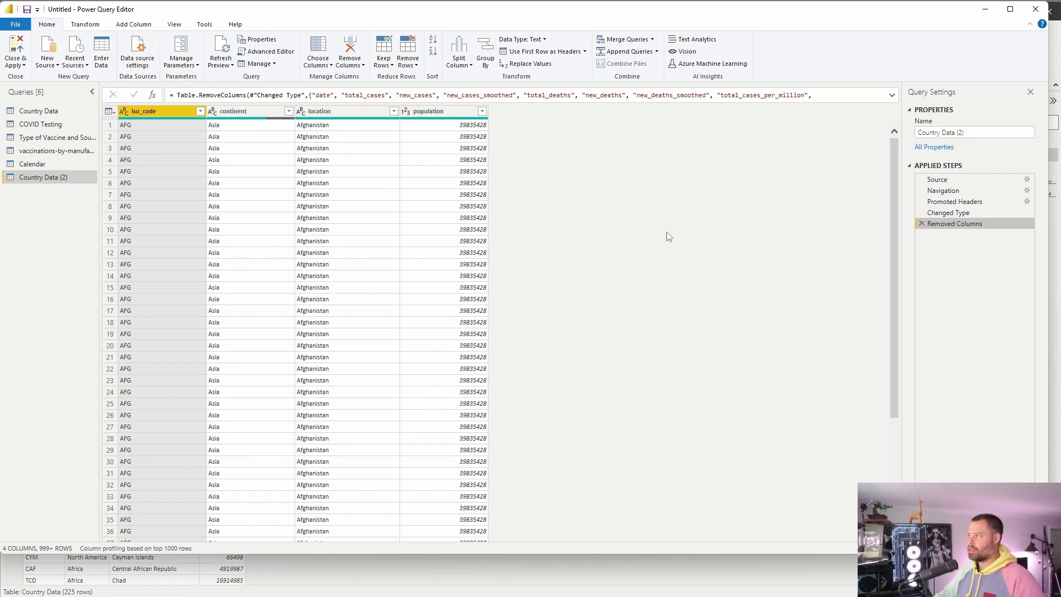
left_click(922, 223)
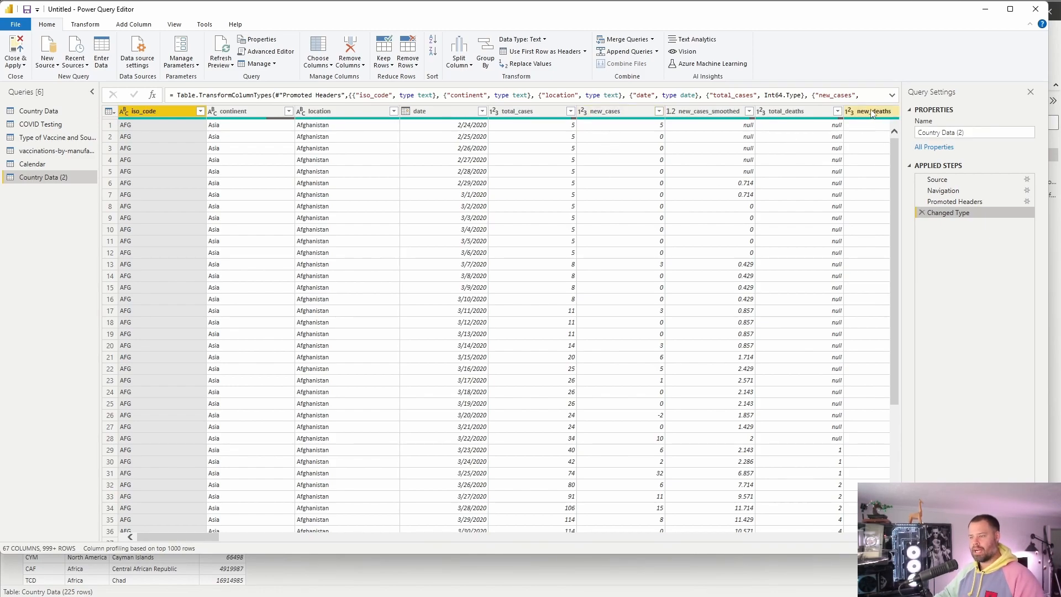
Rename the duplicated query as COVID Cases and Deaths and apply the changes to the model.
left_click(978, 135)
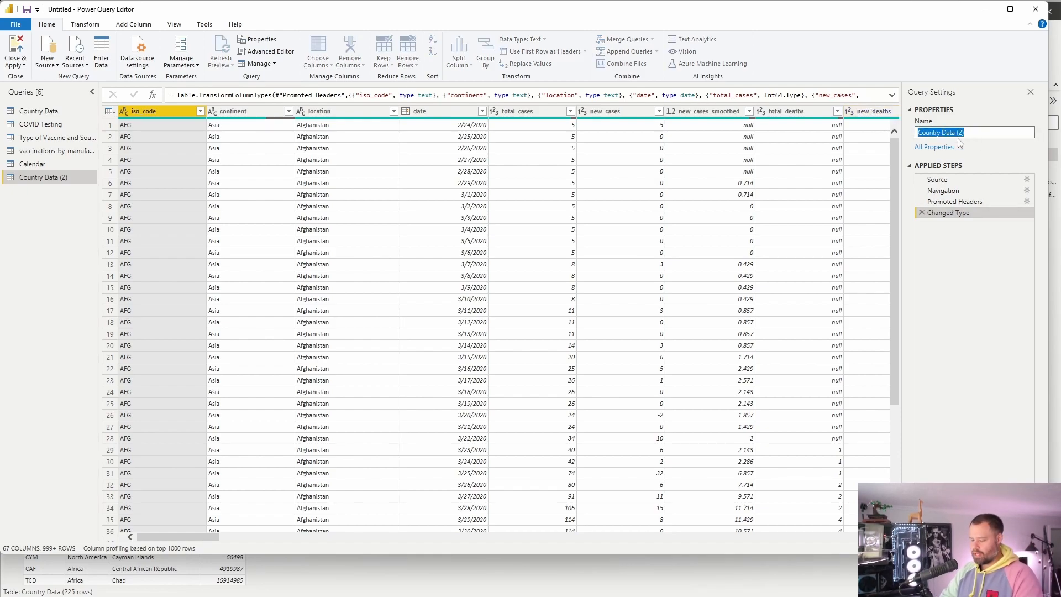
type("CO")
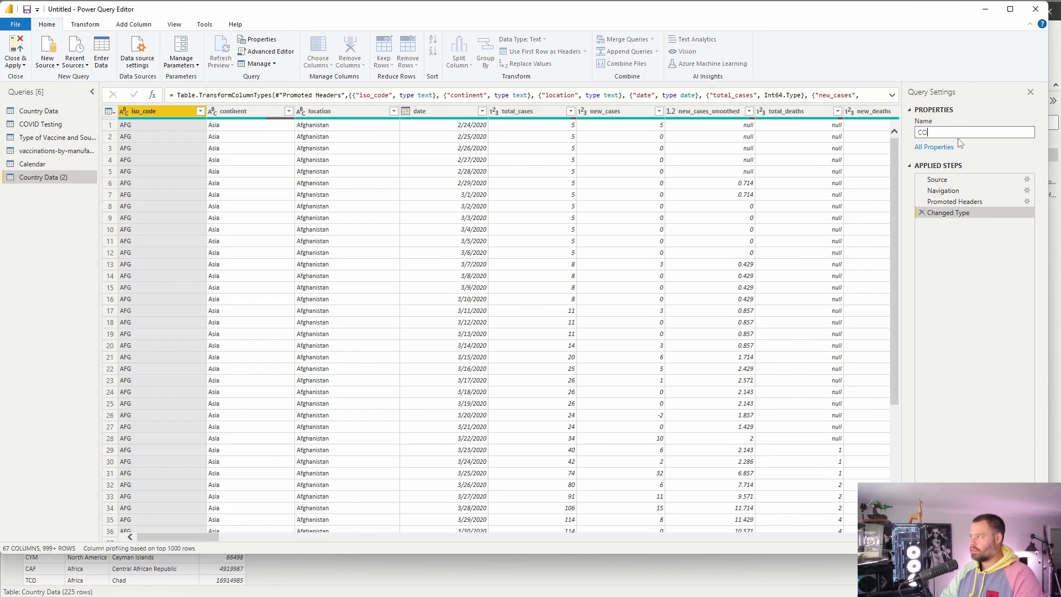
type("VID Cases and Deaths")
key("Return")
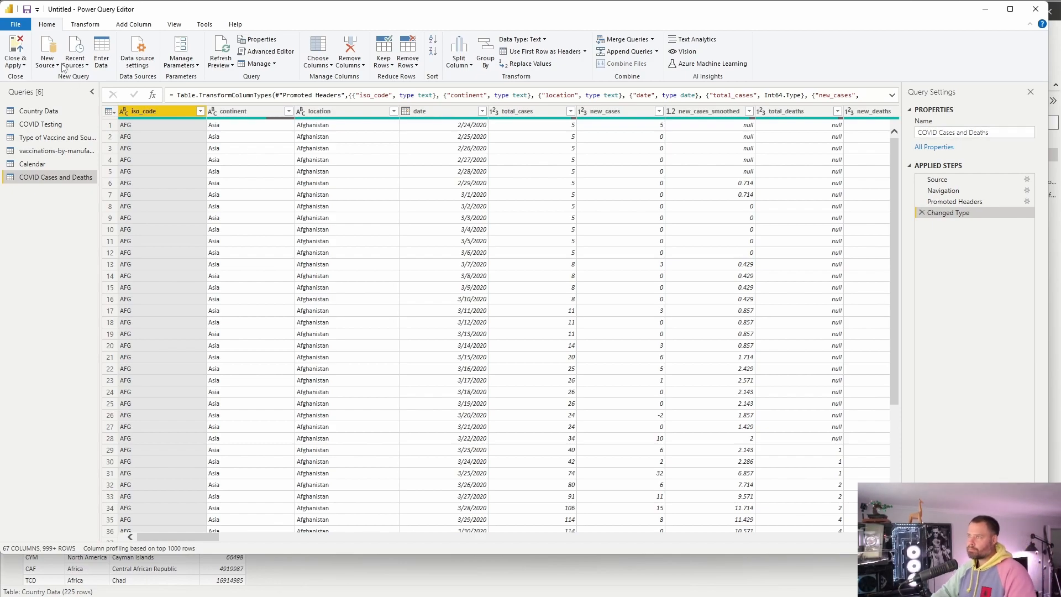
left_click(14, 42)
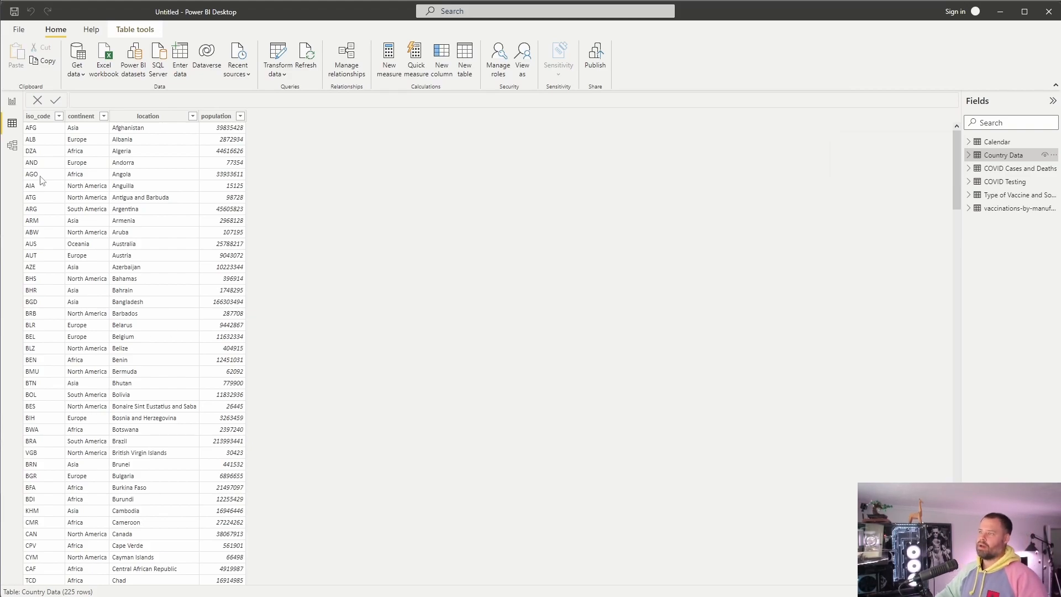
Show the model diagram and delete the relationship between Country Data and COVID Testing.
left_click(13, 146)
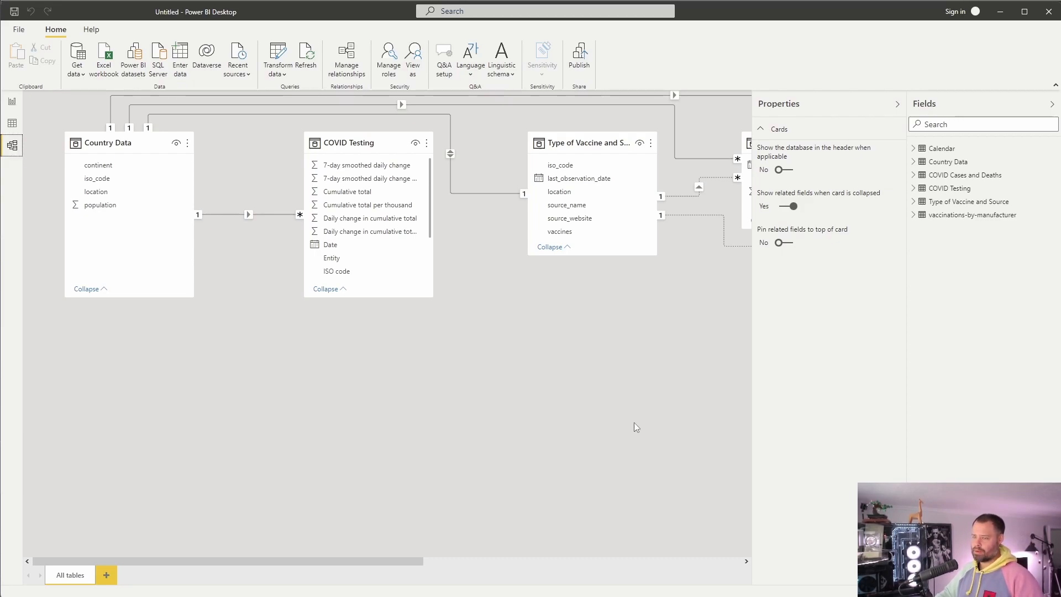
left_click(387, 342)
scroll(387, 343, "down", 3)
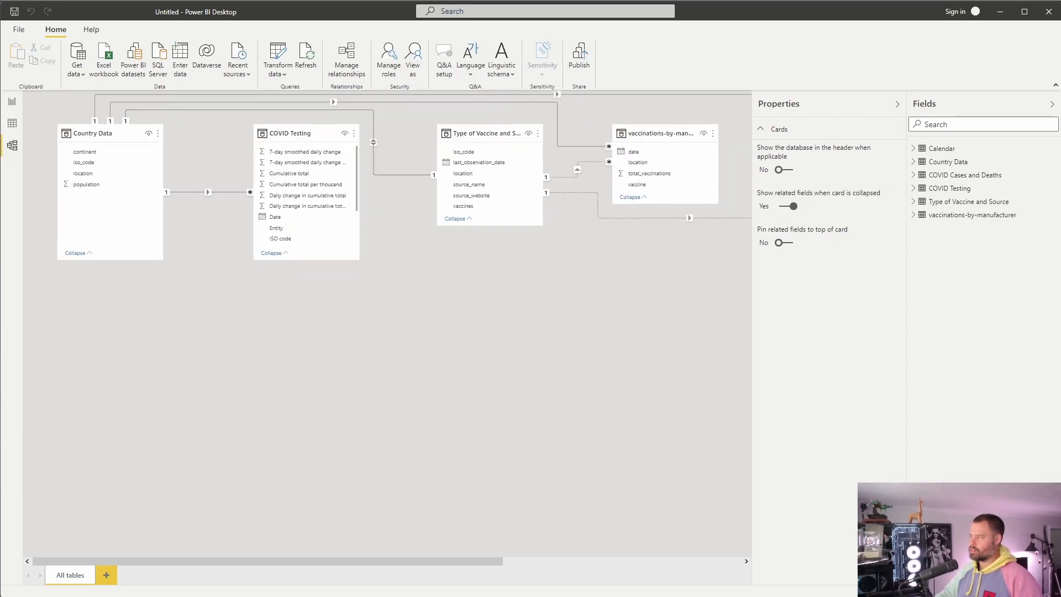
scroll(253, 306, "down", 1)
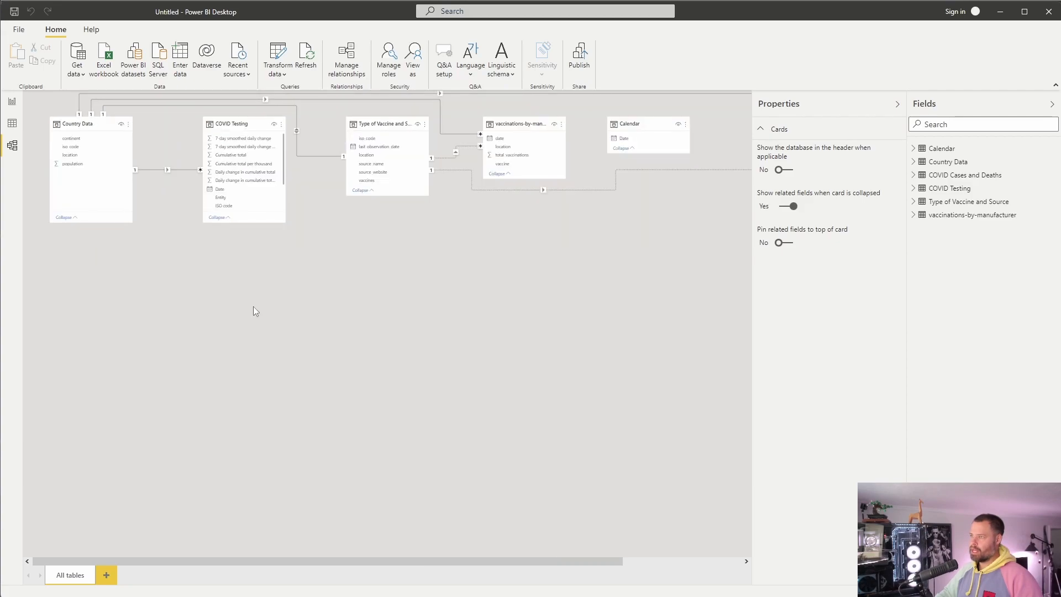
right_click(181, 172)
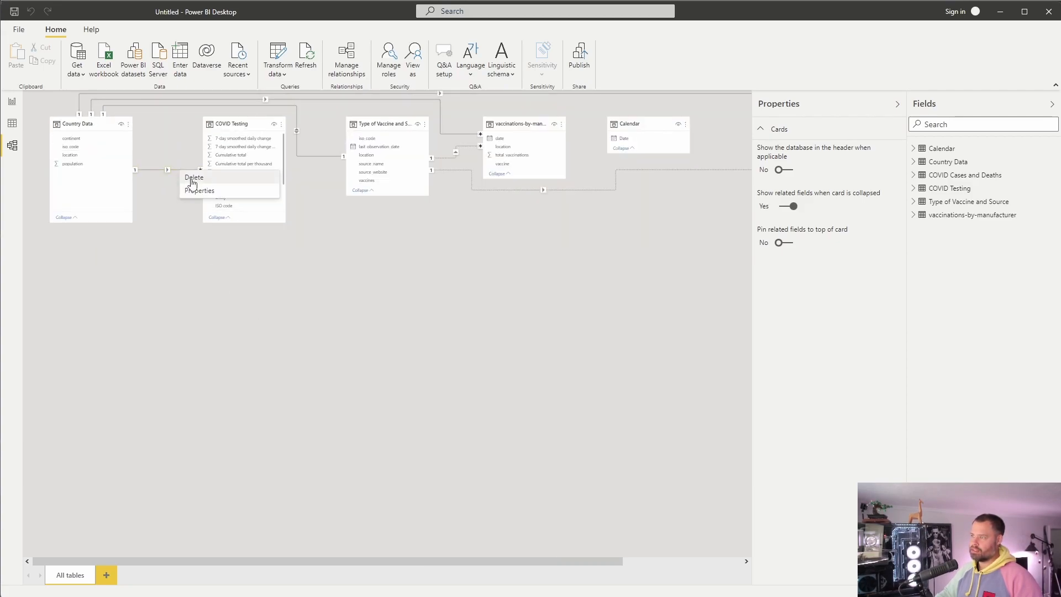
left_click(191, 178)
key("Return")
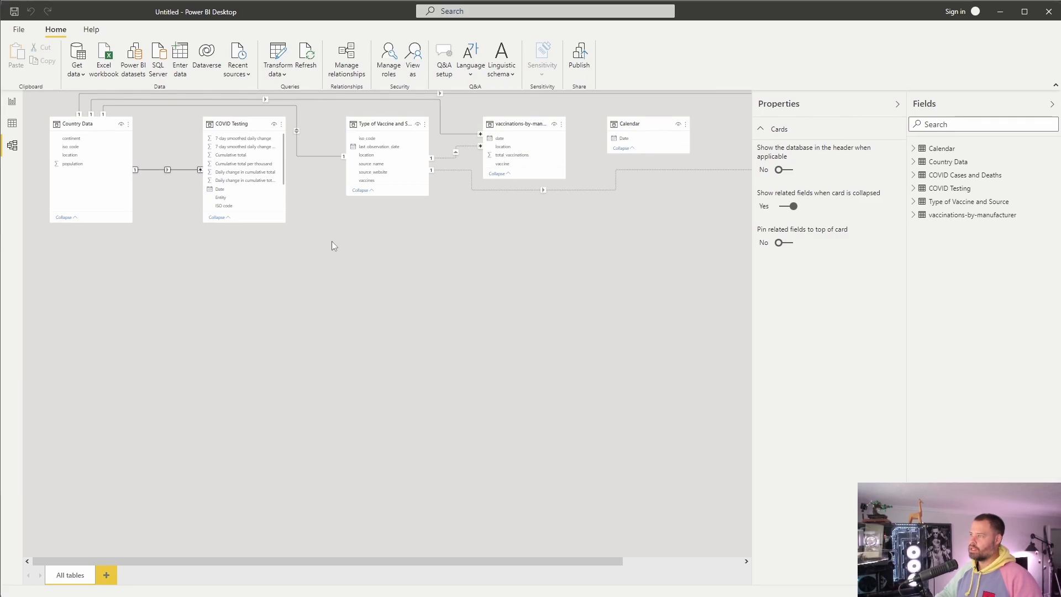
Delete the remaining relationships from Country Data to Type of Vaccine and Source, vaccinations-by-manufacturer, and COVID Cases and Deaths.
right_click(171, 107)
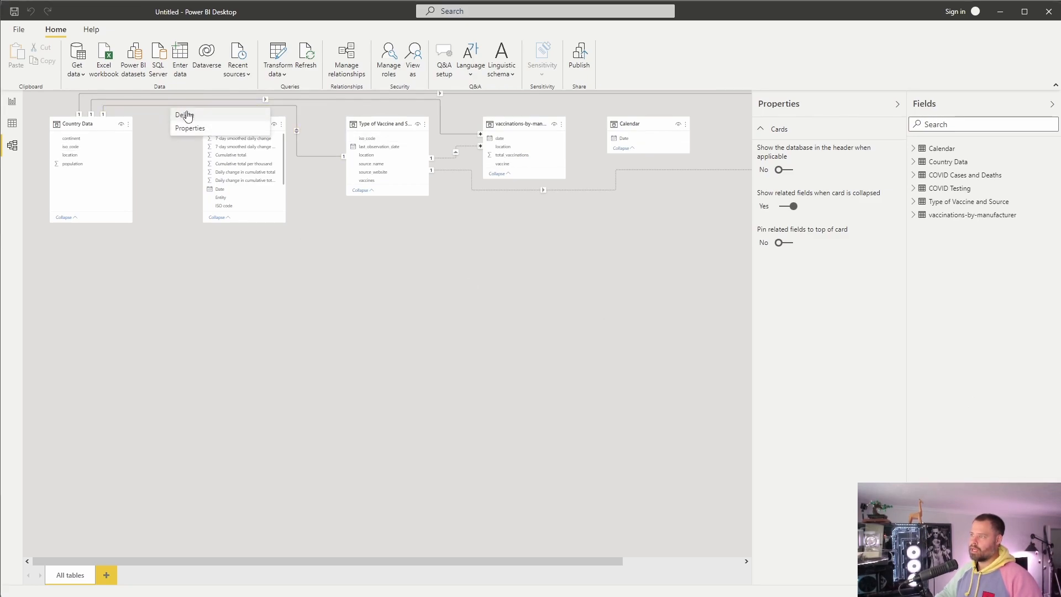
left_click(188, 114)
key("Return")
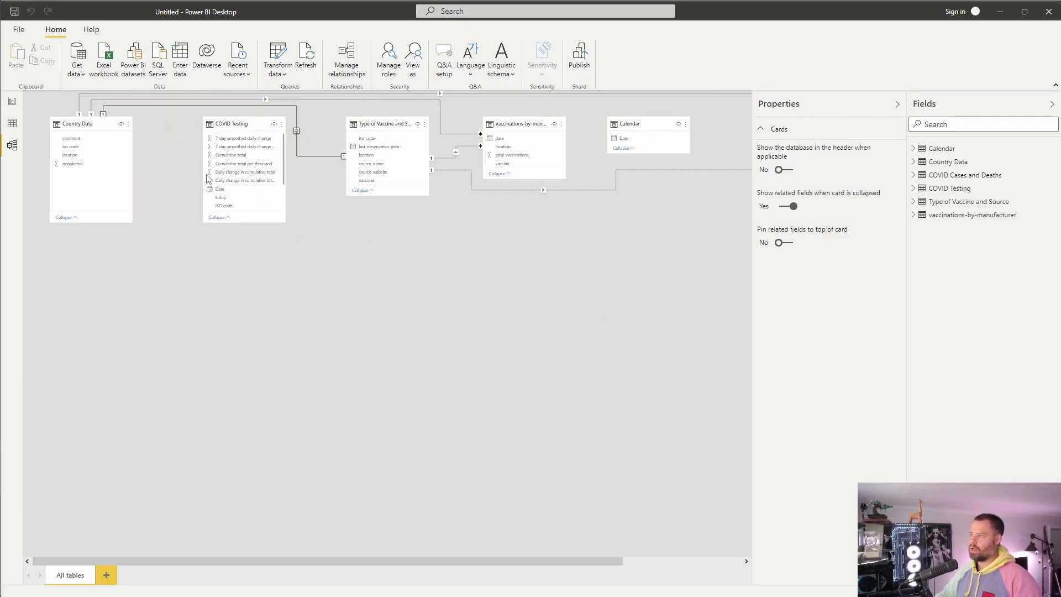
right_click(159, 107)
left_click(179, 112)
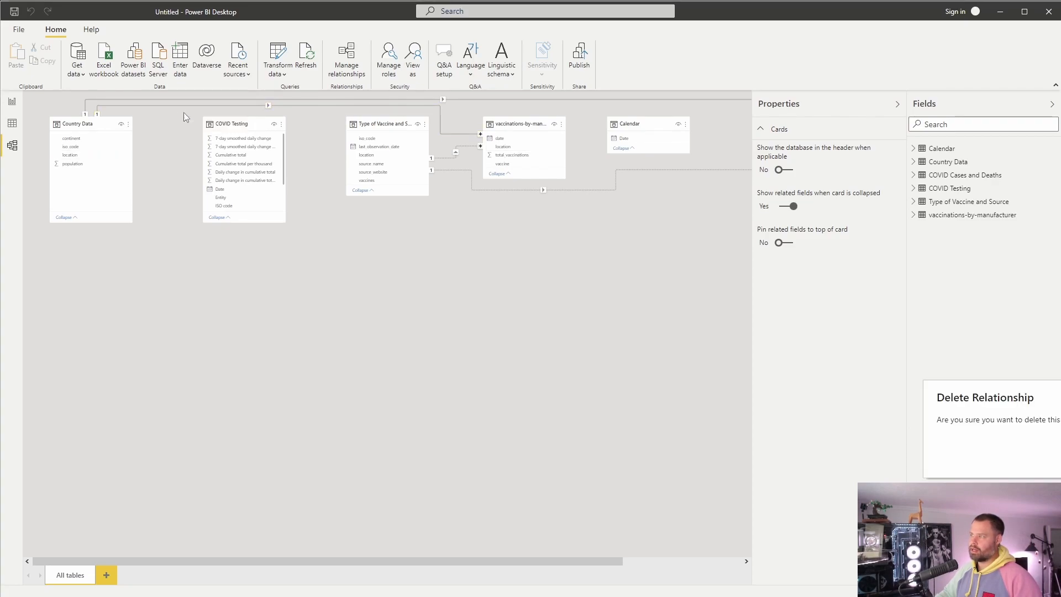
key("Return")
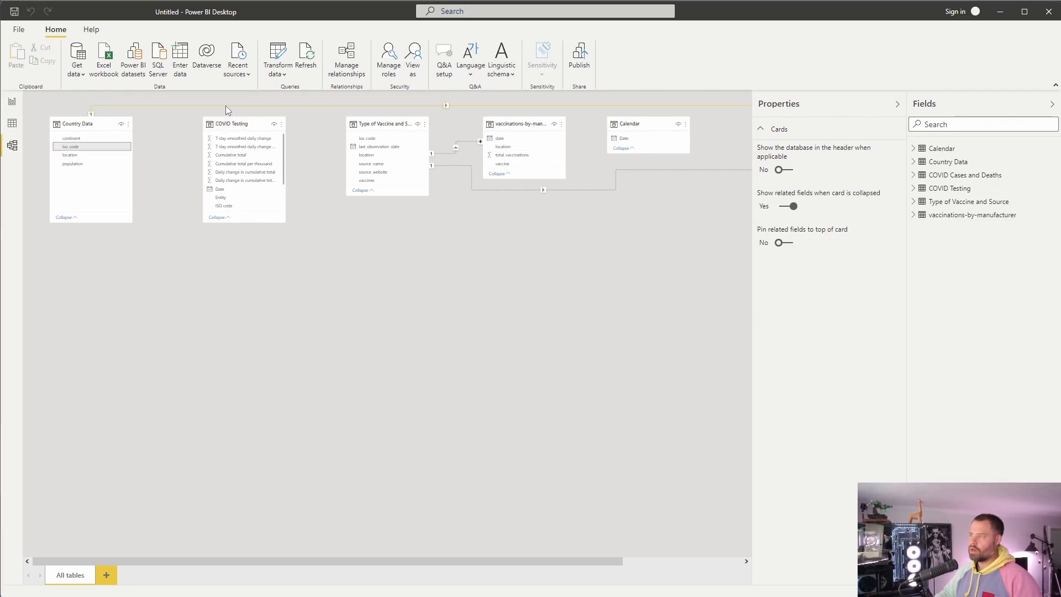
right_click(224, 108)
left_click(237, 112)
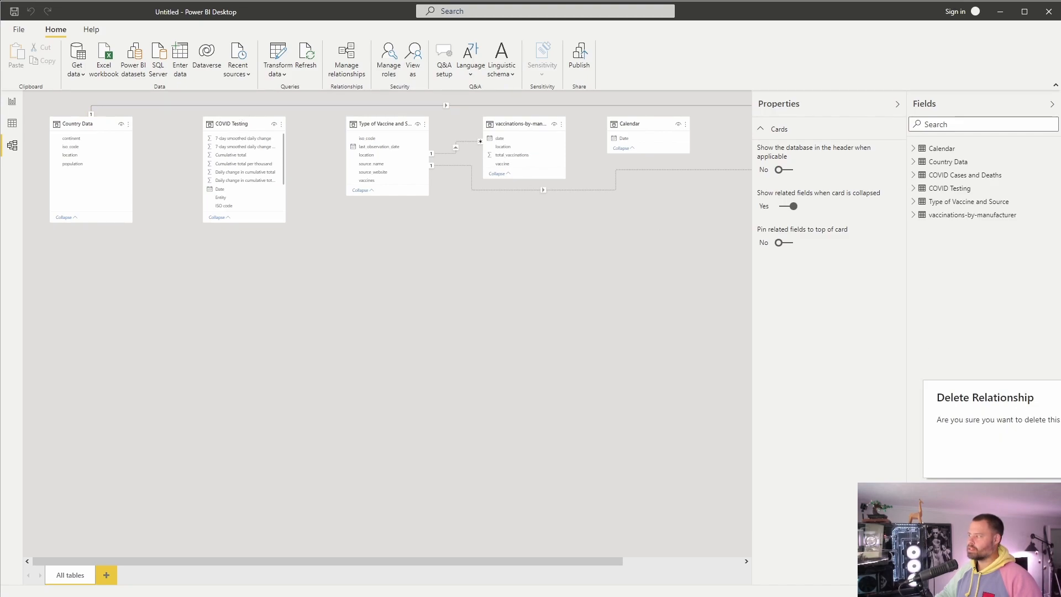
key("Return")
Delete the relationships from Type of Vaccine and Source to vaccinations-by-manufacturer and to COVID Cases and Deaths.
right_click(456, 151)
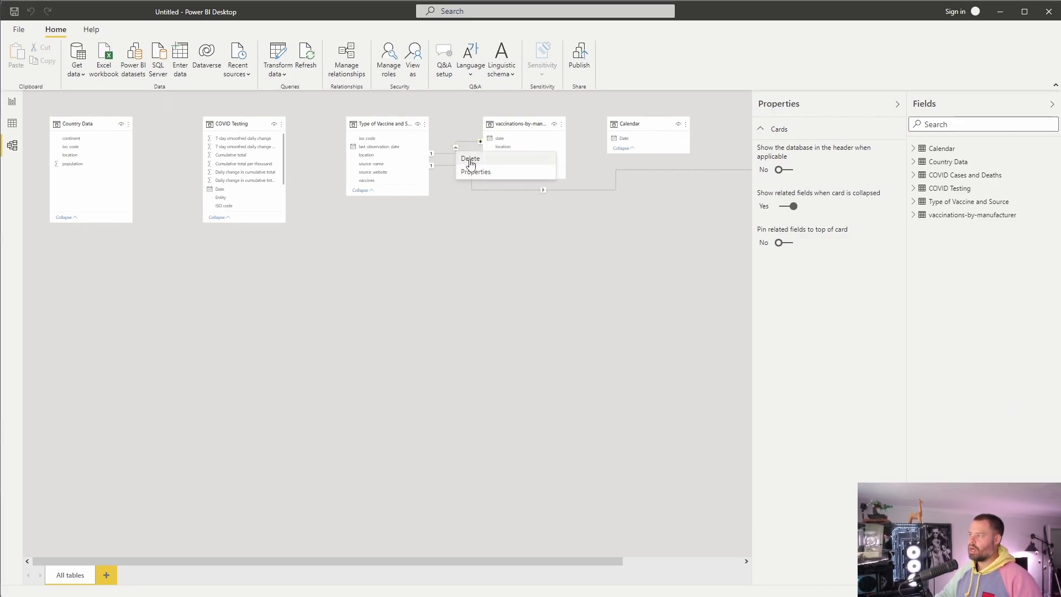
left_click(469, 157)
key("Return")
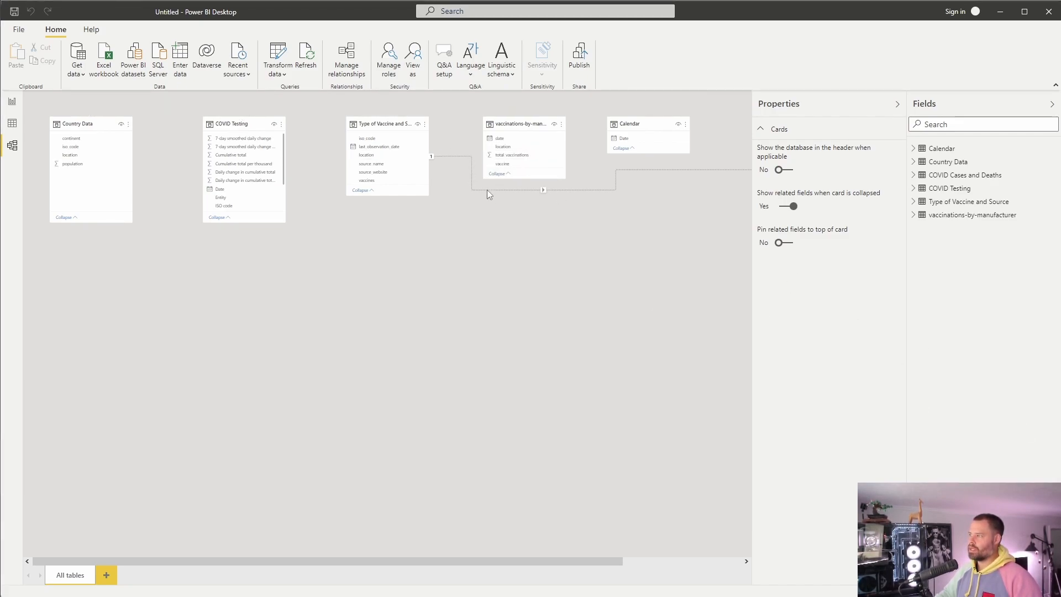
right_click(486, 190)
left_click(501, 197)
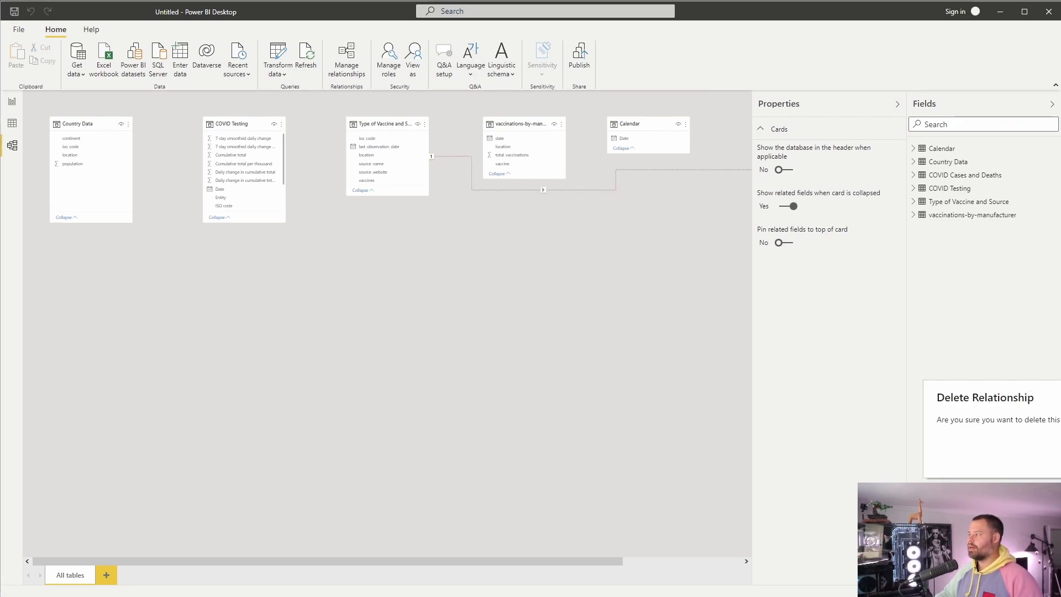
key("Return")
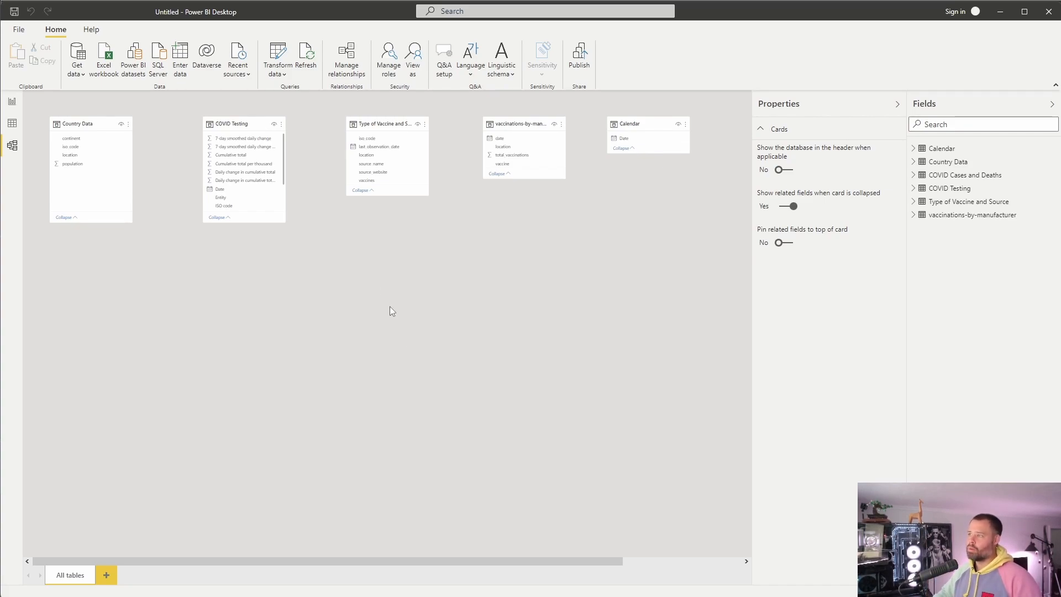
Arrange COVID Testing, Type of Vaccine and Source, and vaccinations-by-manufacturer in a row below Country Data, with Calendar beneath that row.
left_click(247, 127)
left_click_drag(246, 126, 138, 279)
left_click_drag(377, 125, 218, 281)
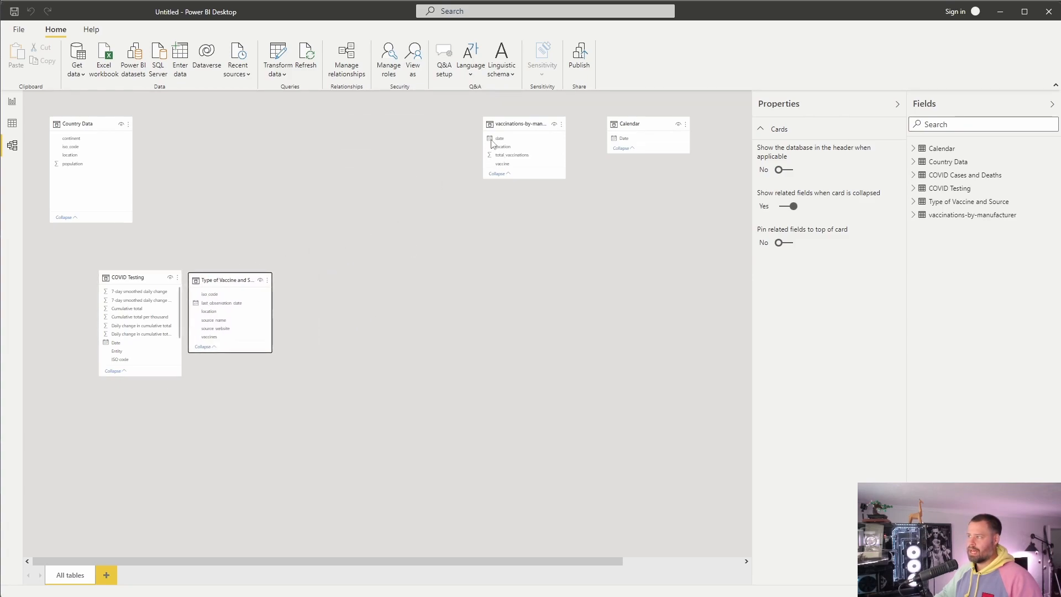
left_click_drag(493, 130, 315, 288)
left_click_drag(640, 124, 244, 433)
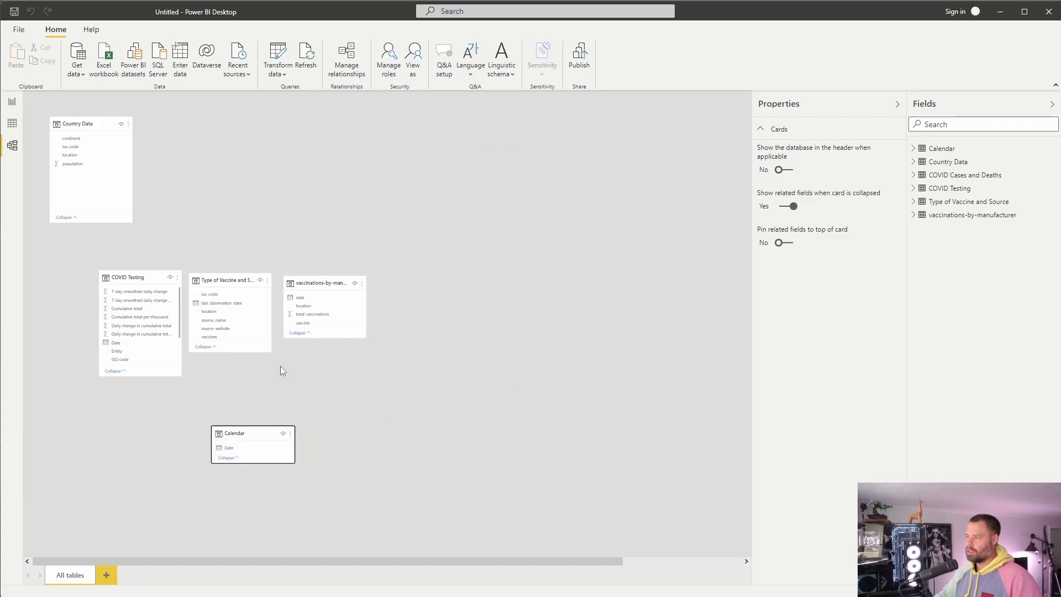
Move Country Data above the row of tables and place COVID Cases and Deaths beside vaccinations-by-manufacturer.
left_click_drag(111, 123, 277, 119)
left_click_drag(470, 562, 597, 561)
left_click_drag(650, 122, 429, 277)
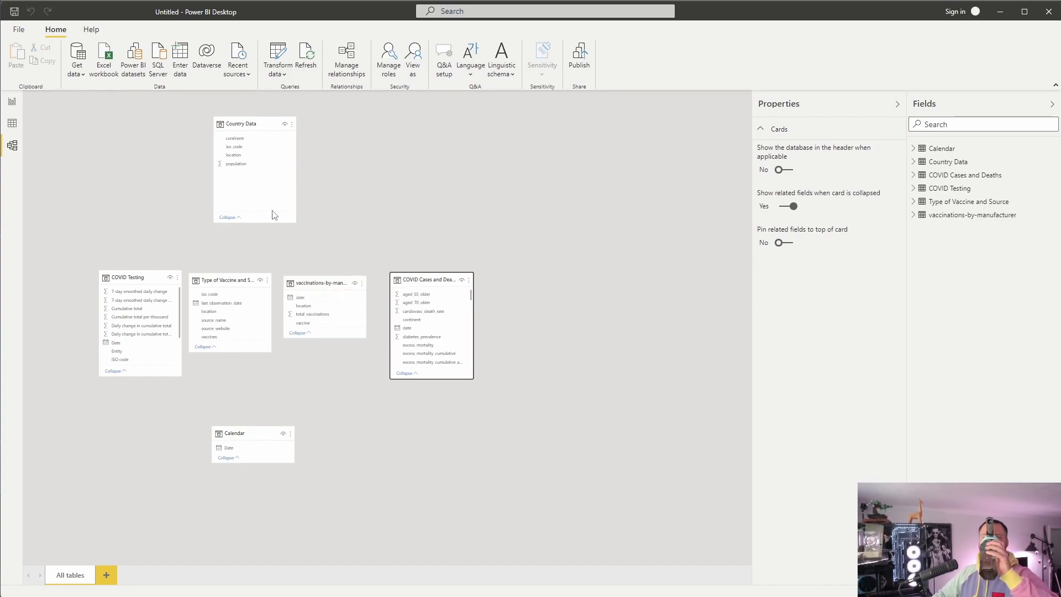
scroll(165, 328, "down", 1)
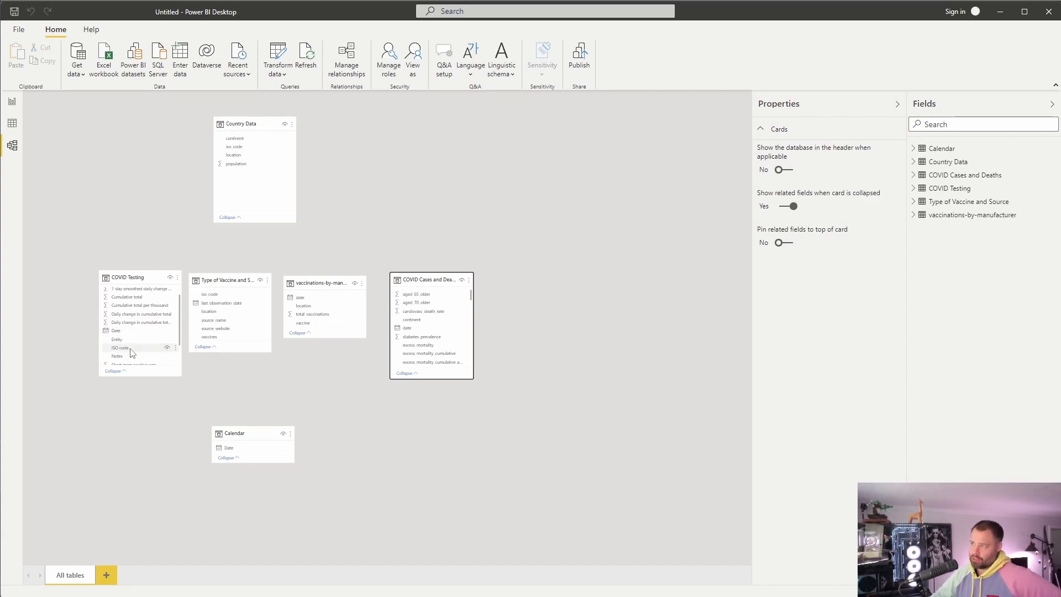
Relate COVID Testing's ISO code to Country Data's iso_code, and the location fields of Type of Vaccine and Source and vaccinations-by-manufacturer to its location.
left_click_drag(132, 353, 241, 152)
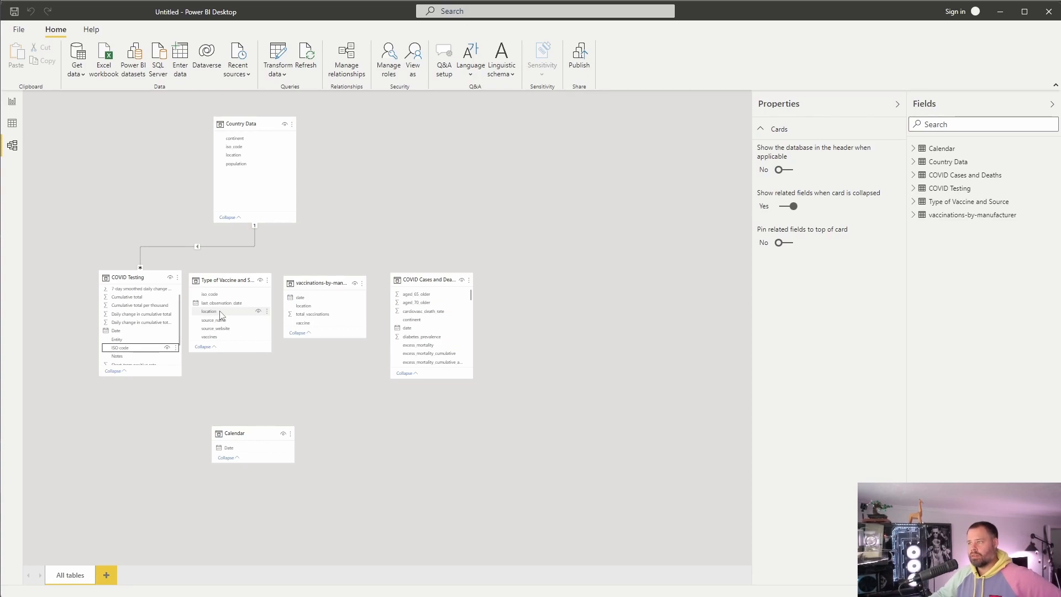
left_click_drag(221, 315, 245, 157)
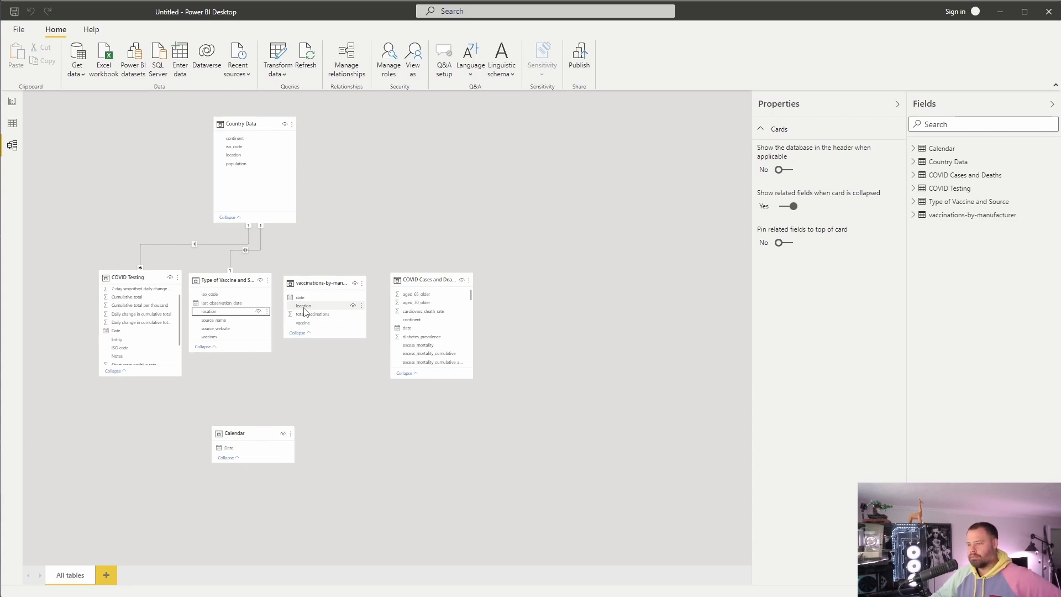
left_click_drag(304, 308, 249, 160)
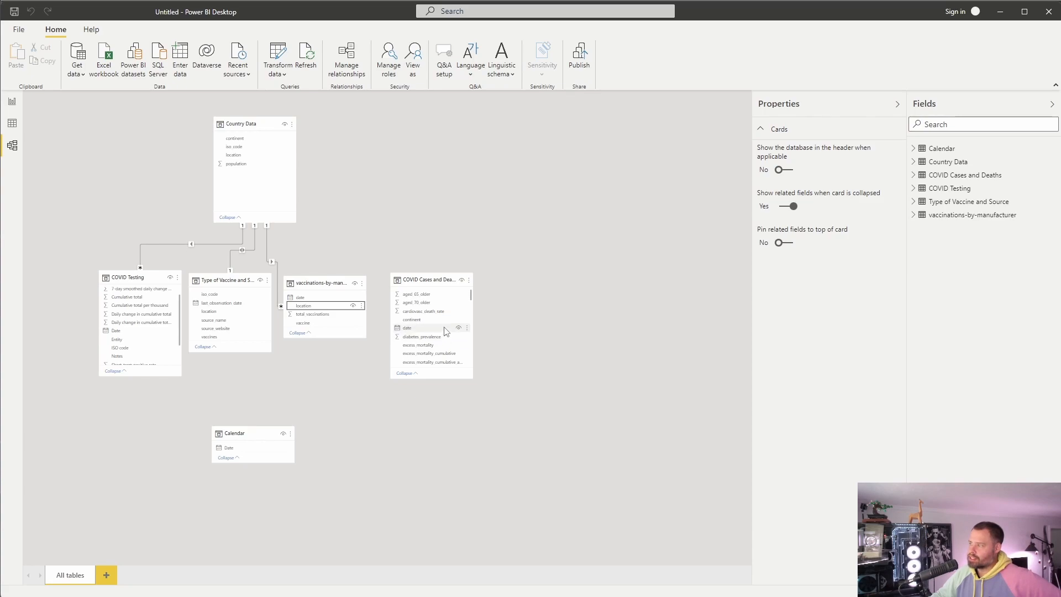
Create a relationship from the location field of COVID Cases and Deaths to the location field of Country Data.
scroll(442, 329, "down", 3)
scroll(441, 331, "down", 4)
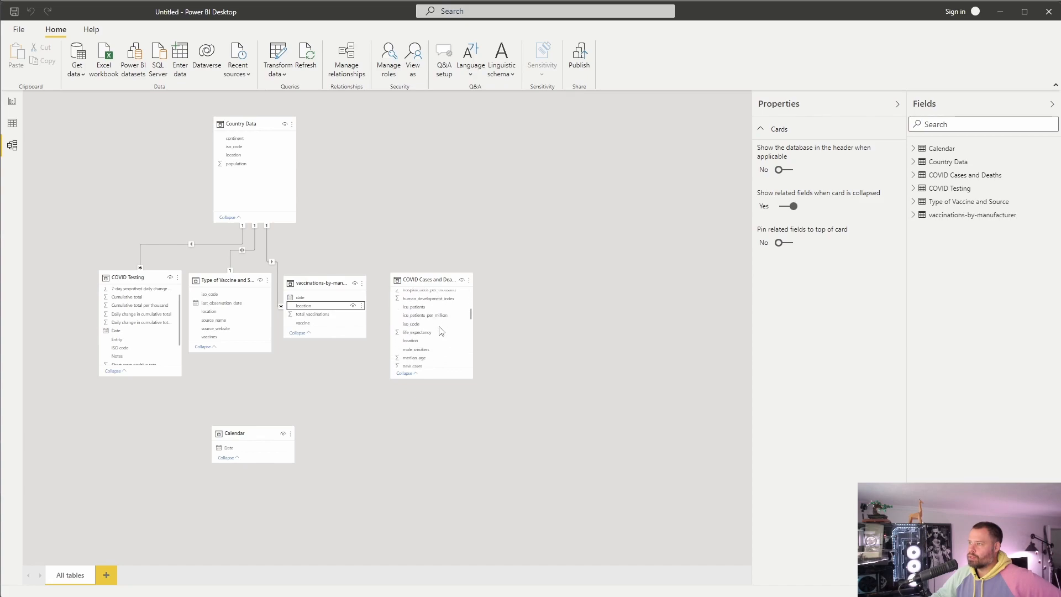
scroll(441, 332, "up", 2)
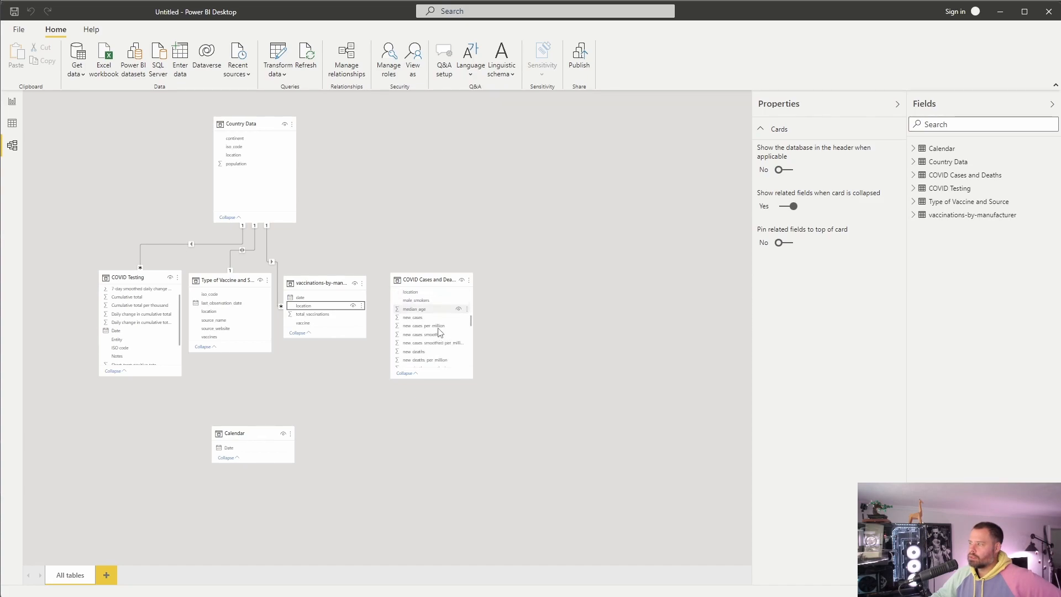
left_click_drag(427, 329, 248, 156)
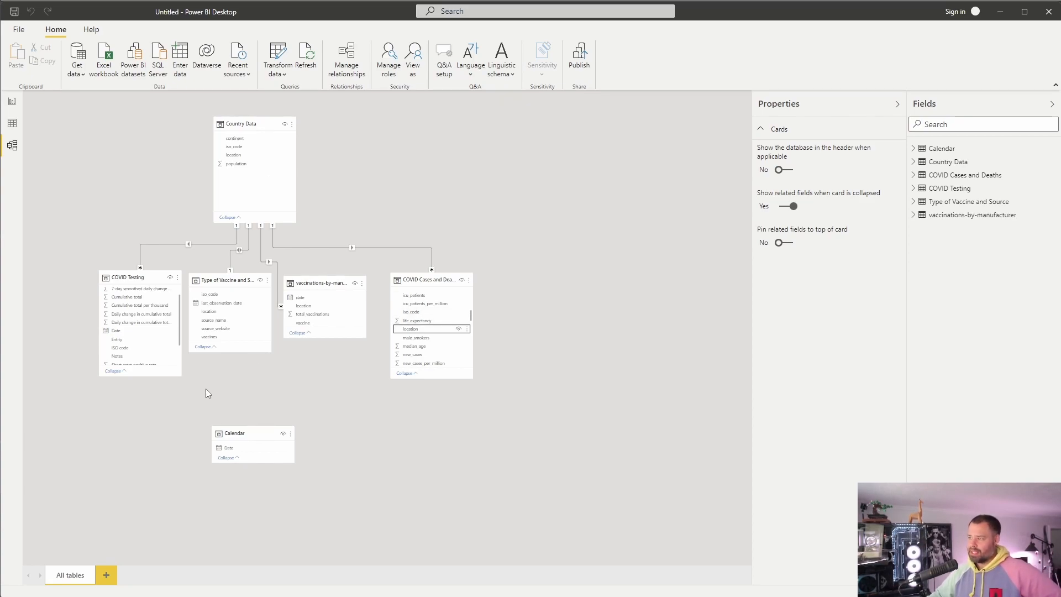
Relate COVID Testing's Date to Calendar's Date and try to relate the date field of vaccinations-by-manufacturer to it as well.
left_click_drag(126, 332, 241, 450)
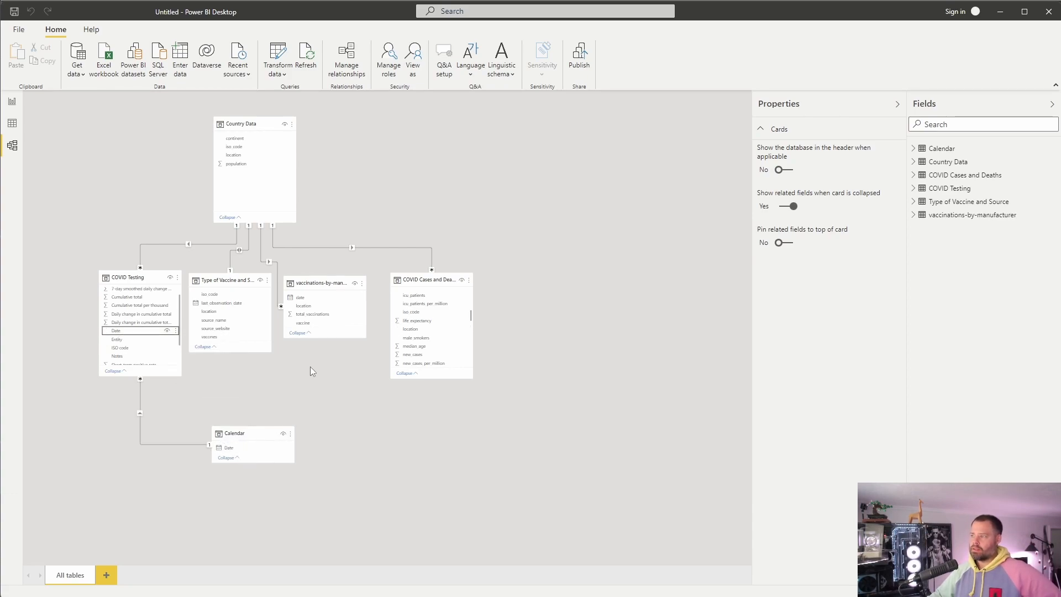
left_click_drag(308, 299, 256, 449)
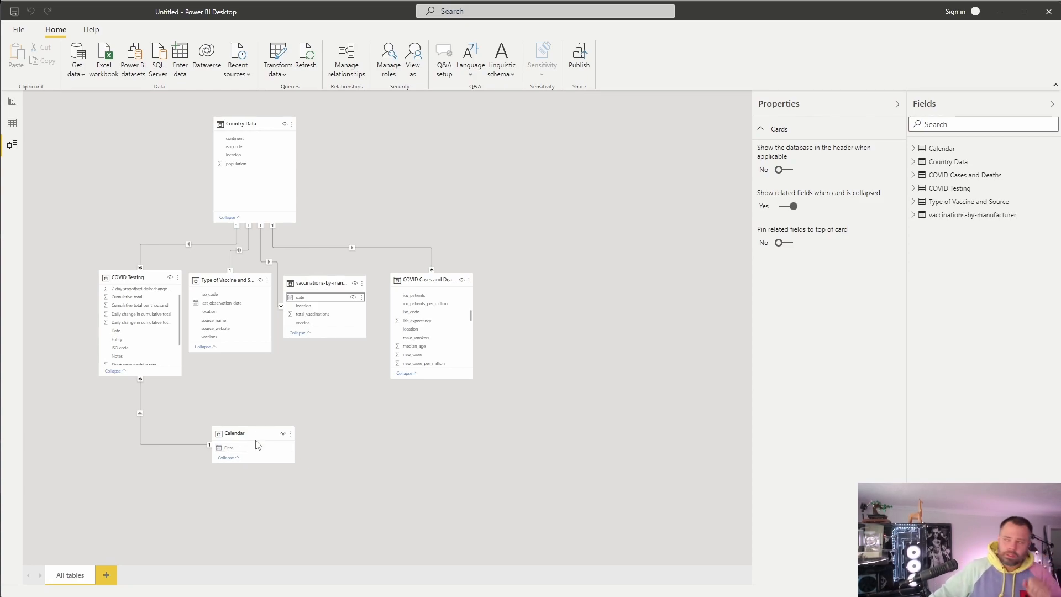
Create a relationship from the date field of COVID Cases and Deaths to Calendar's Date.
scroll(424, 341, "up", 3)
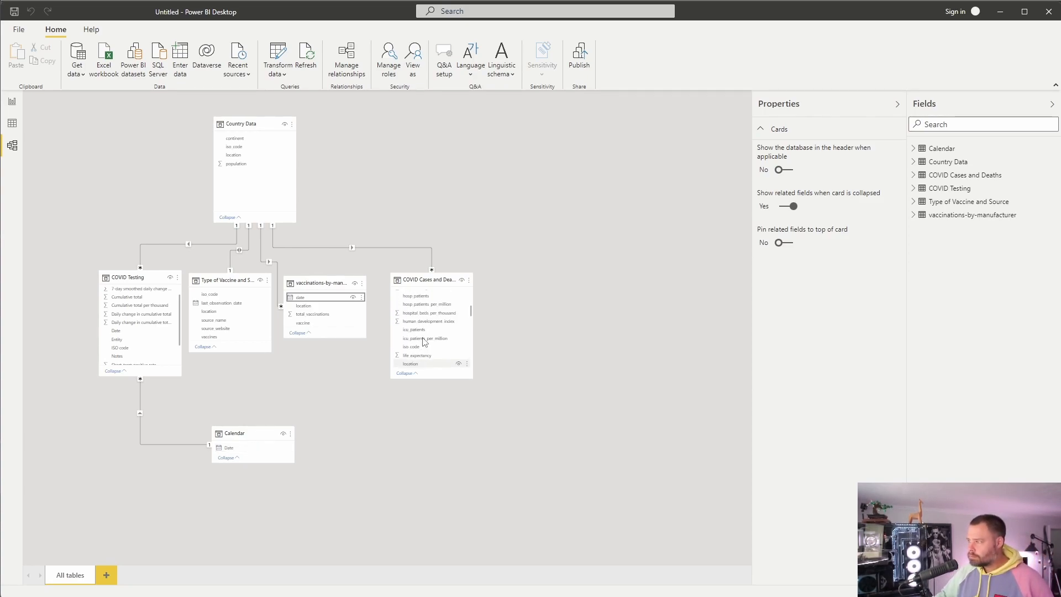
scroll(425, 341, "down", 3)
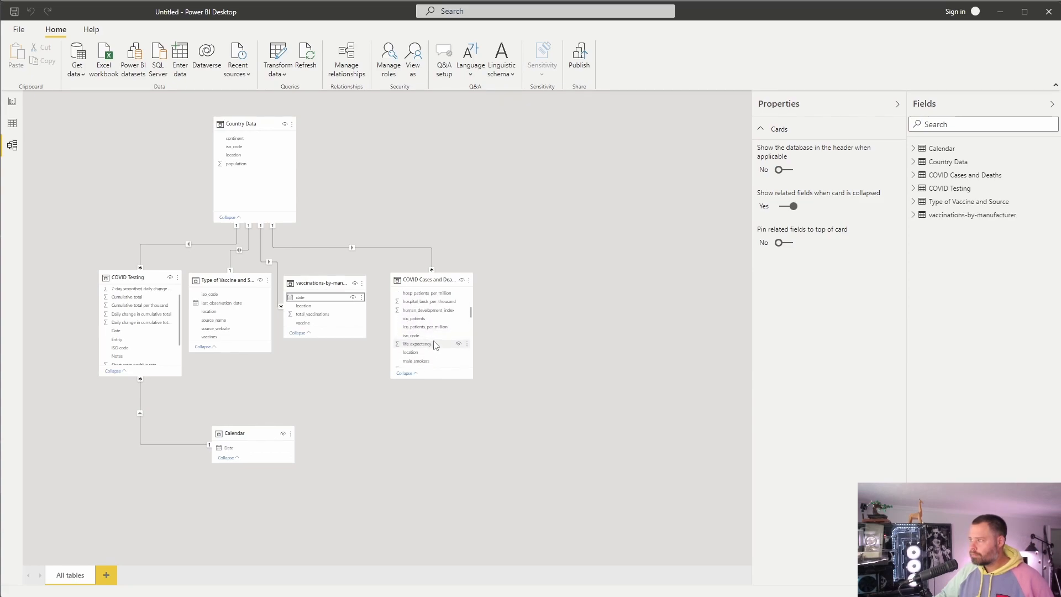
scroll(442, 342, "up", 5)
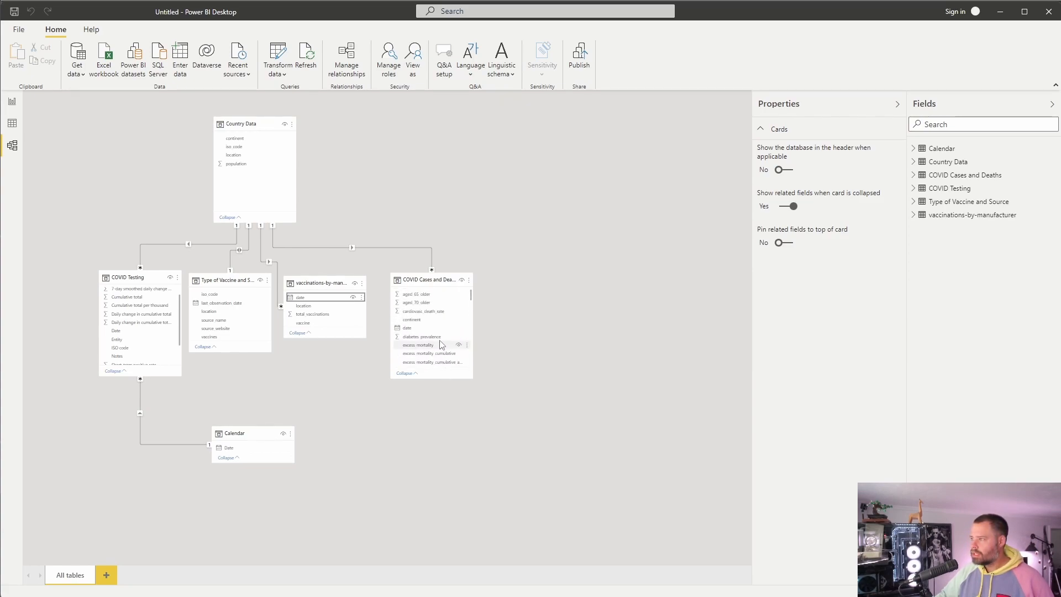
left_click_drag(422, 332, 229, 448)
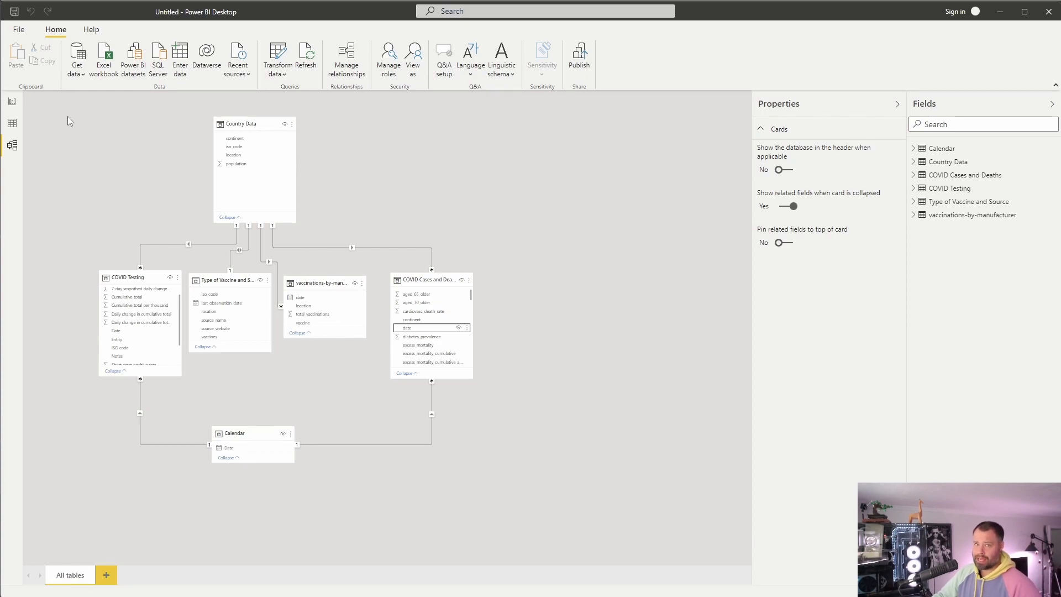
Add a line chart to the report page and fit it as a wide visual in the page's lower-right area.
left_click(12, 103)
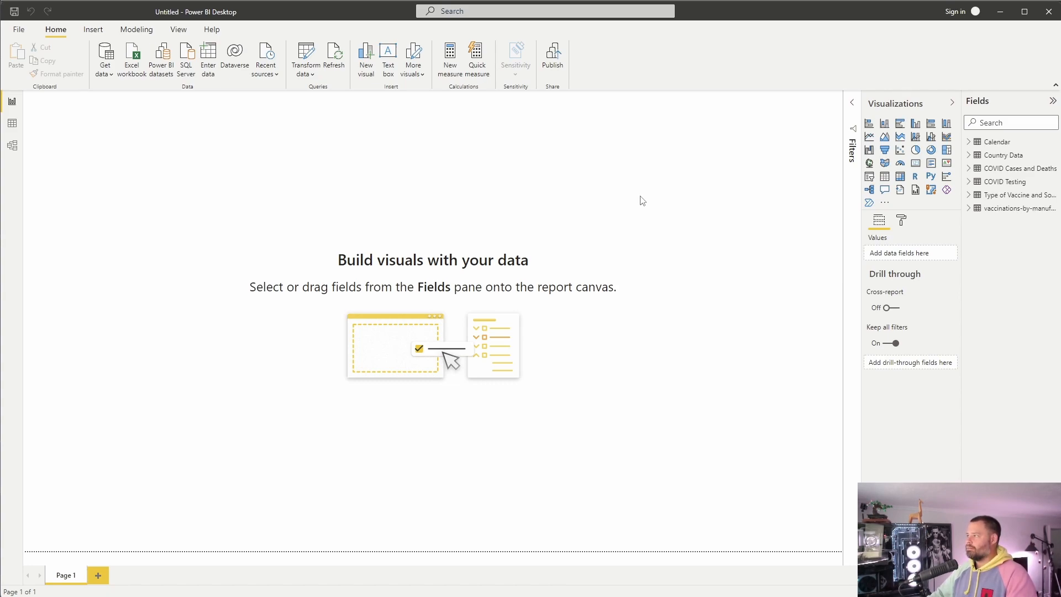
left_click(869, 137)
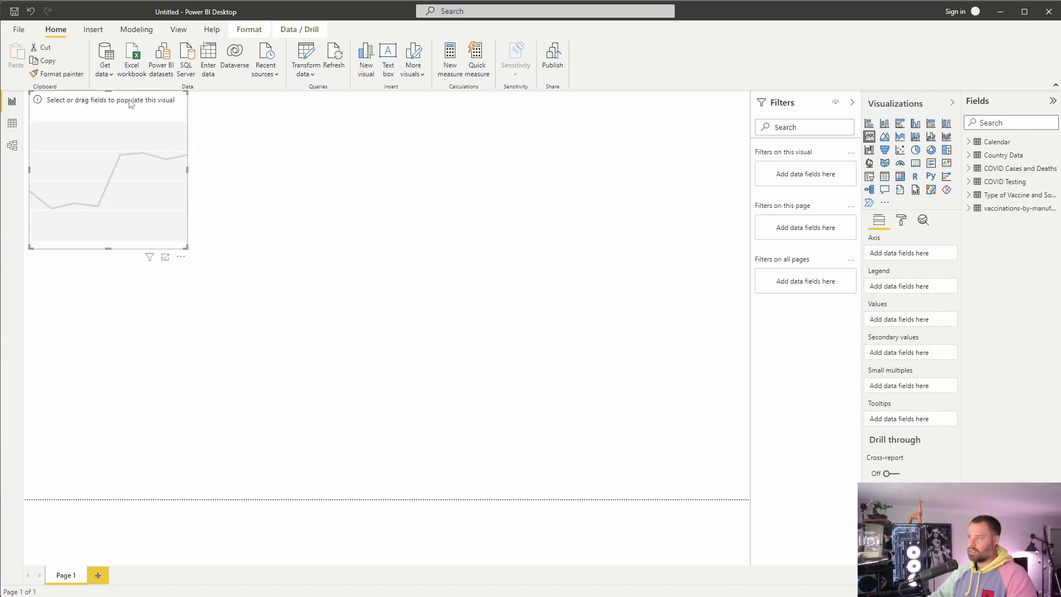
left_click_drag(129, 101, 752, 267)
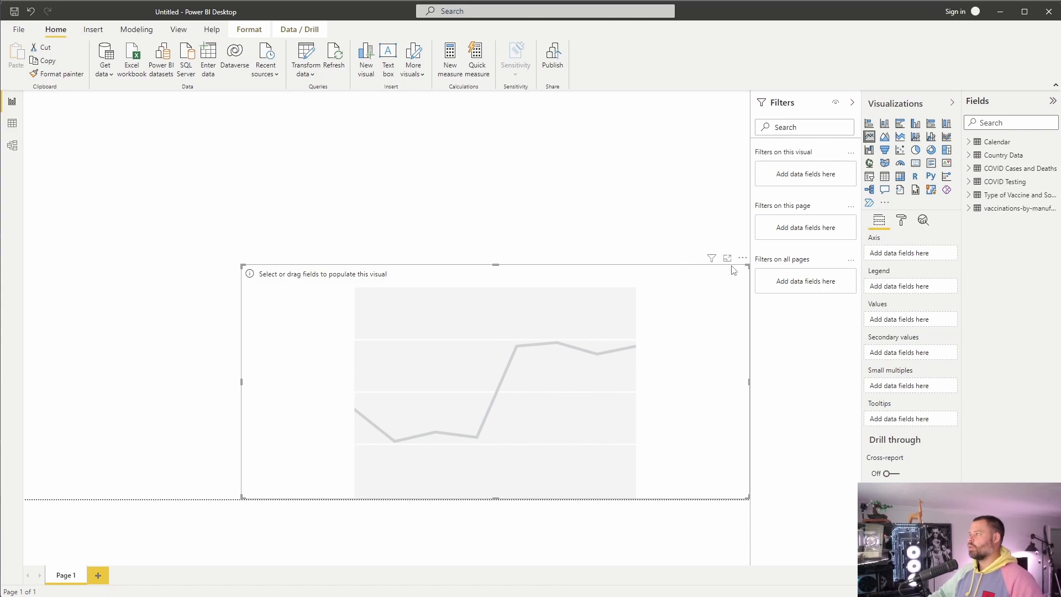
Put Calendar's Date on the line chart's axis and remove the Quarter level from its date hierarchy.
left_click(970, 142)
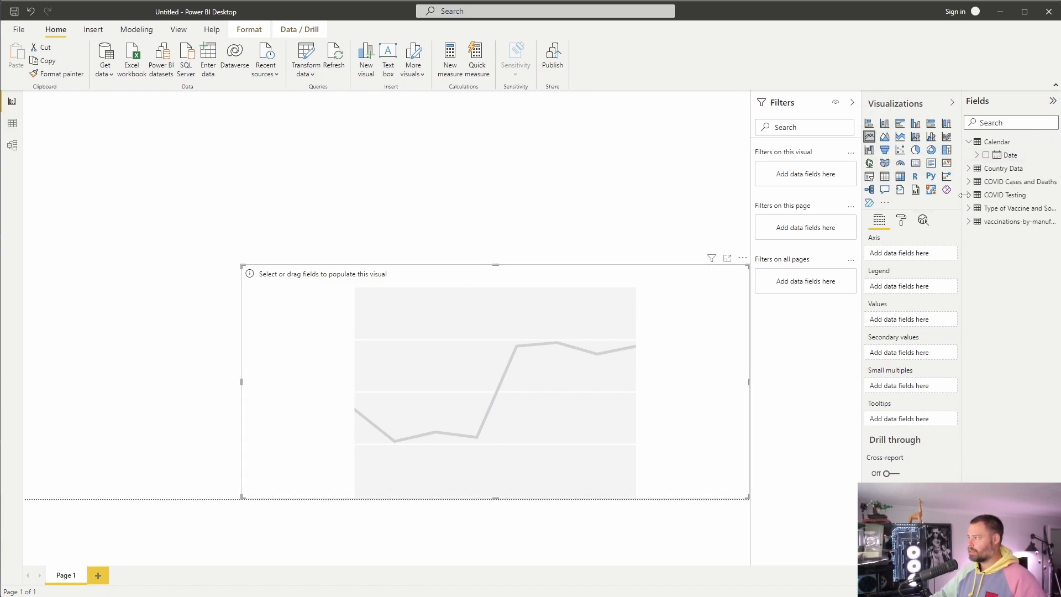
left_click_drag(1010, 155, 911, 255)
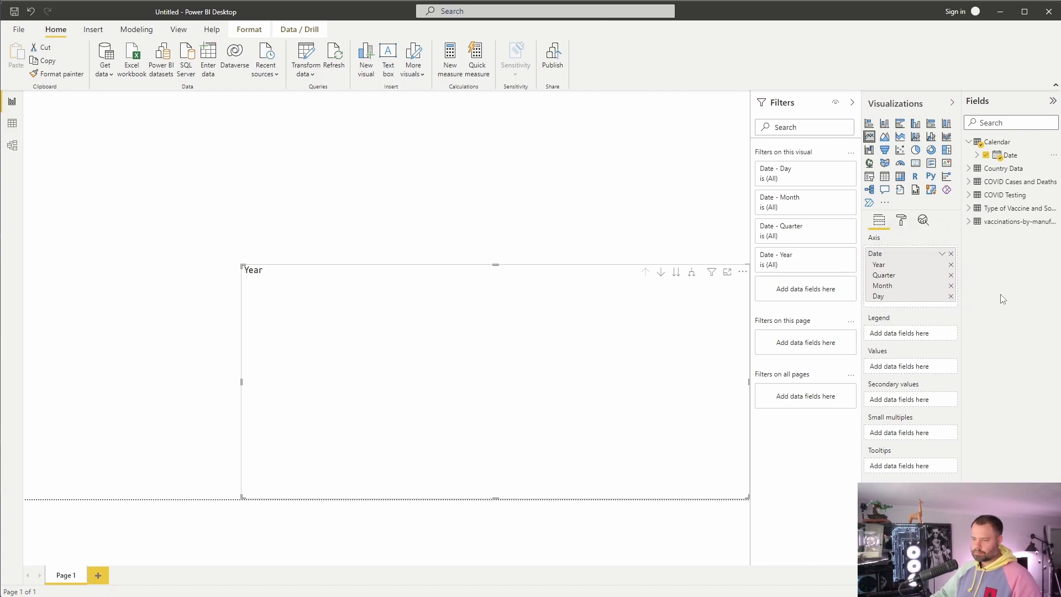
left_click(952, 276)
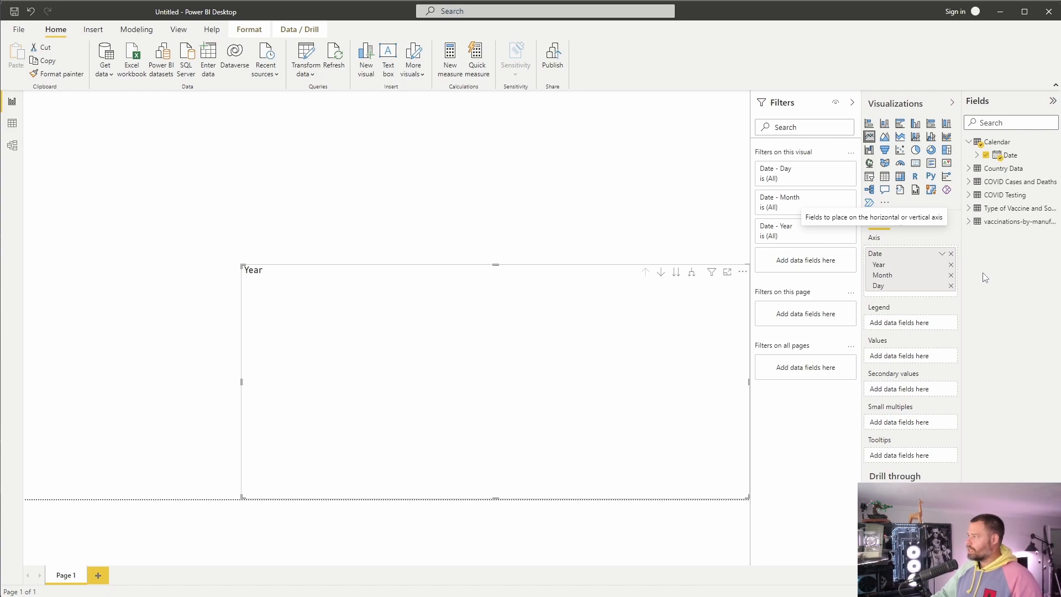
Plot COVID Testing's Daily change in cumulative total as the line chart's values and expand the date hierarchy down to Day.
left_click(970, 195)
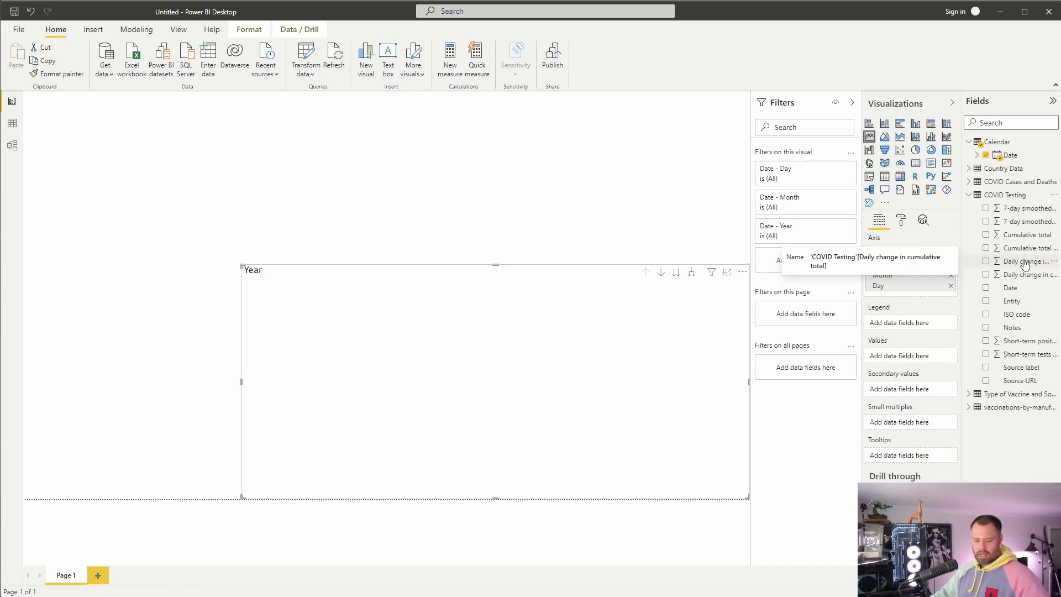
left_click_drag(1025, 264, 917, 356)
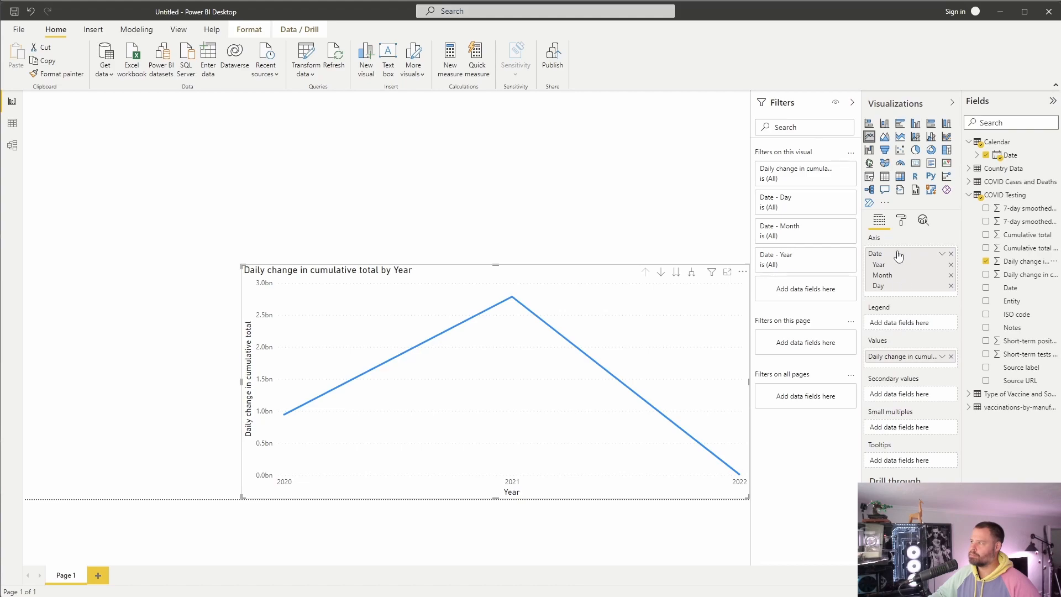
left_click(691, 273)
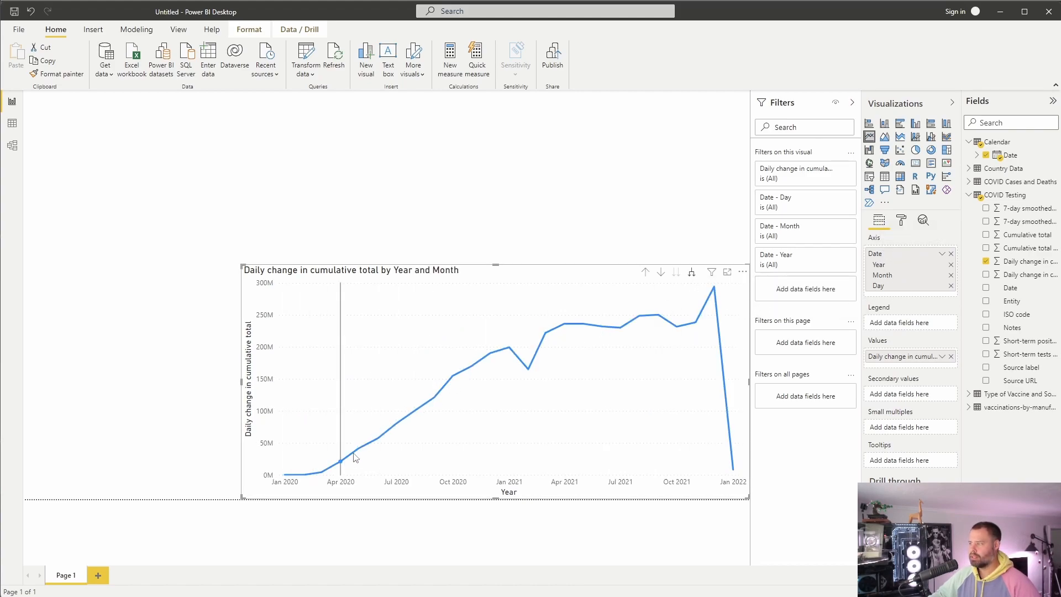
left_click(691, 272)
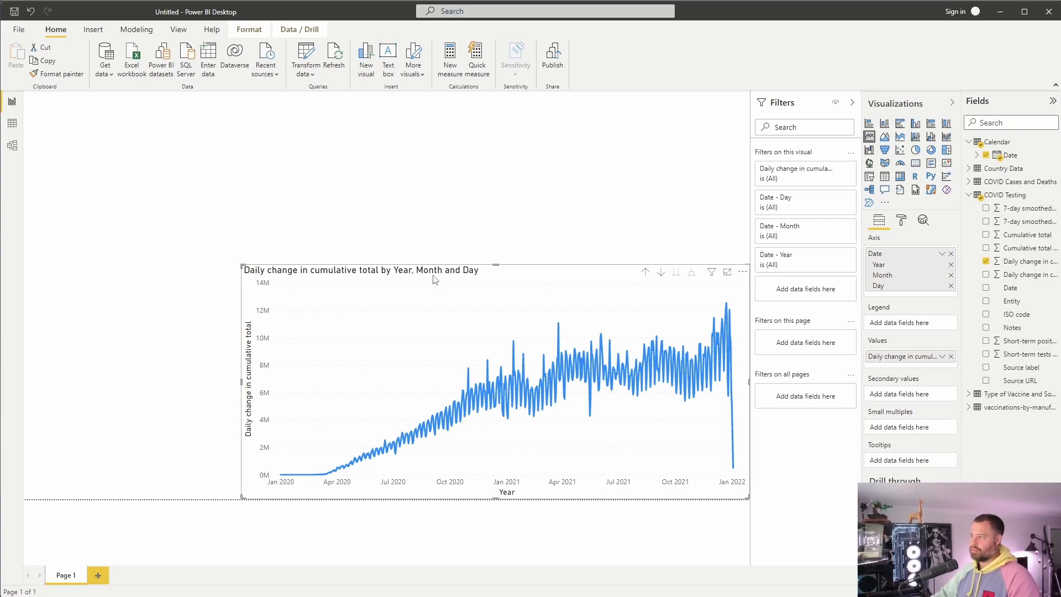
Set the line chart's title text to "Tests".
left_click(902, 222)
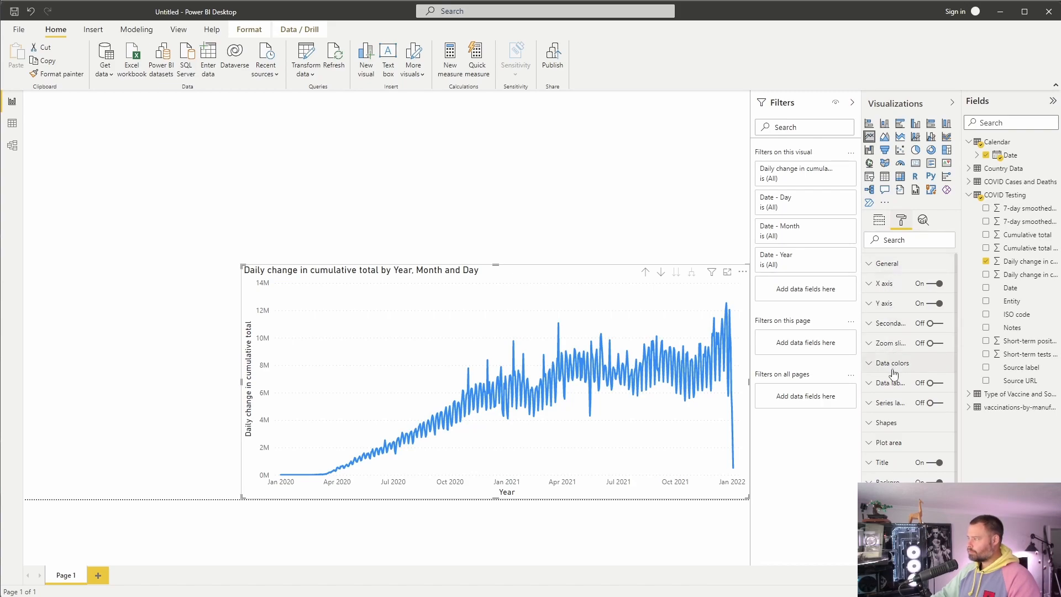
left_click(872, 467)
scroll(906, 442, "down", 1)
left_click(906, 448)
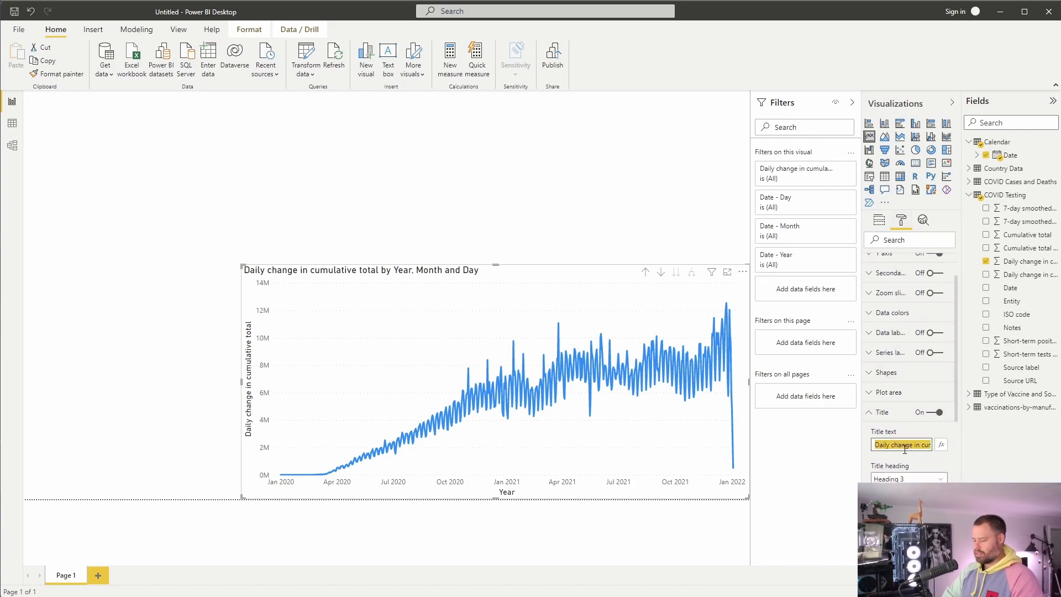
type("Tests")
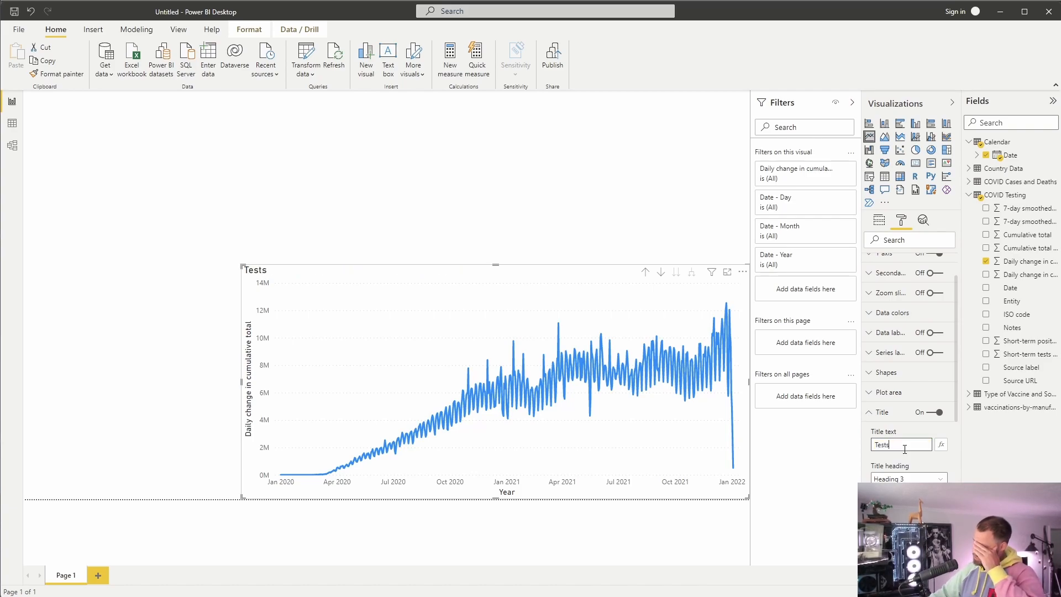
left_click(466, 198)
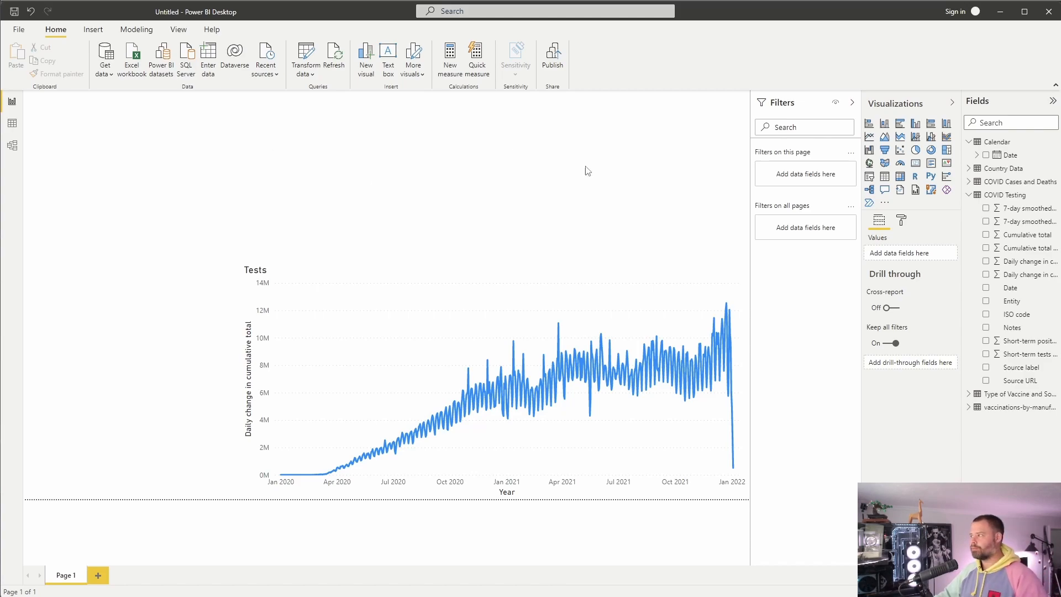
Add a slicer, place it in the report page's upper-left corner and enlarge it slightly.
left_click(871, 180)
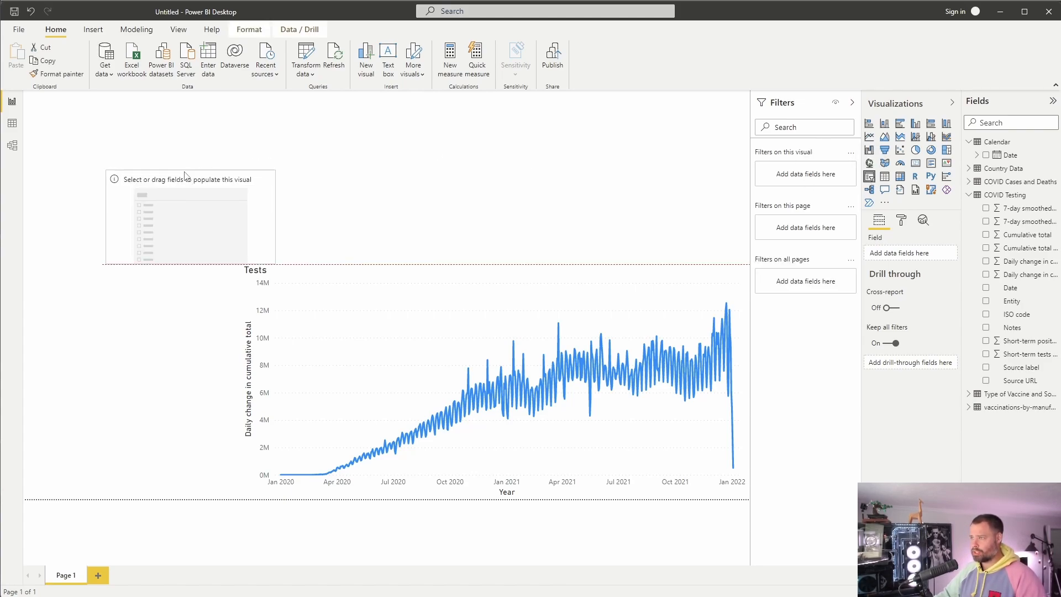
left_click_drag(192, 173, 101, 104)
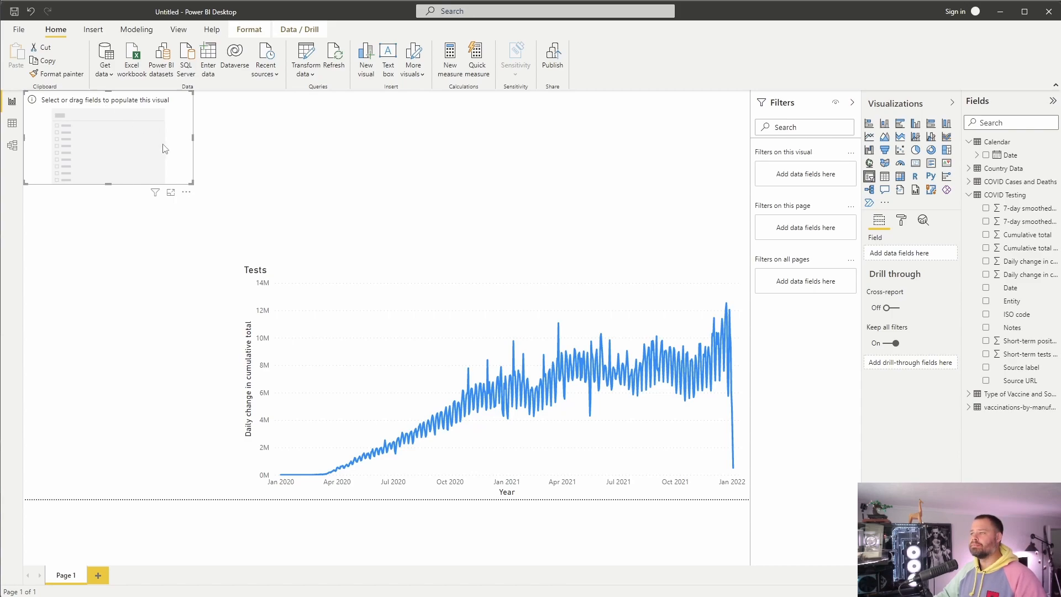
left_click_drag(192, 183, 196, 198)
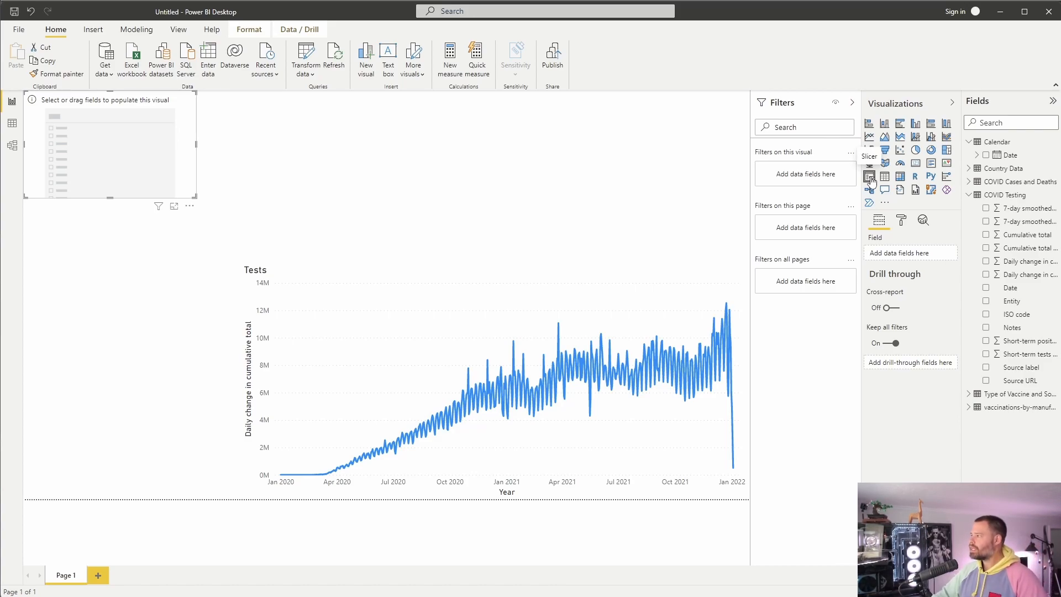
Fill the slicer with Country Data's continent field and add location beneath it to form a hierarchy.
left_click(970, 171)
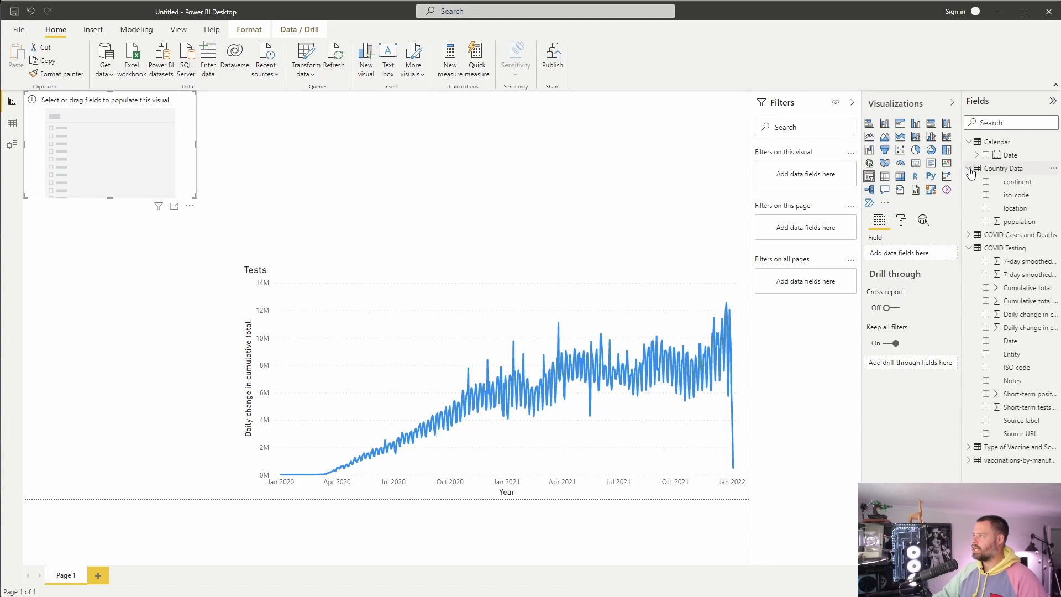
left_click_drag(1023, 183, 923, 254)
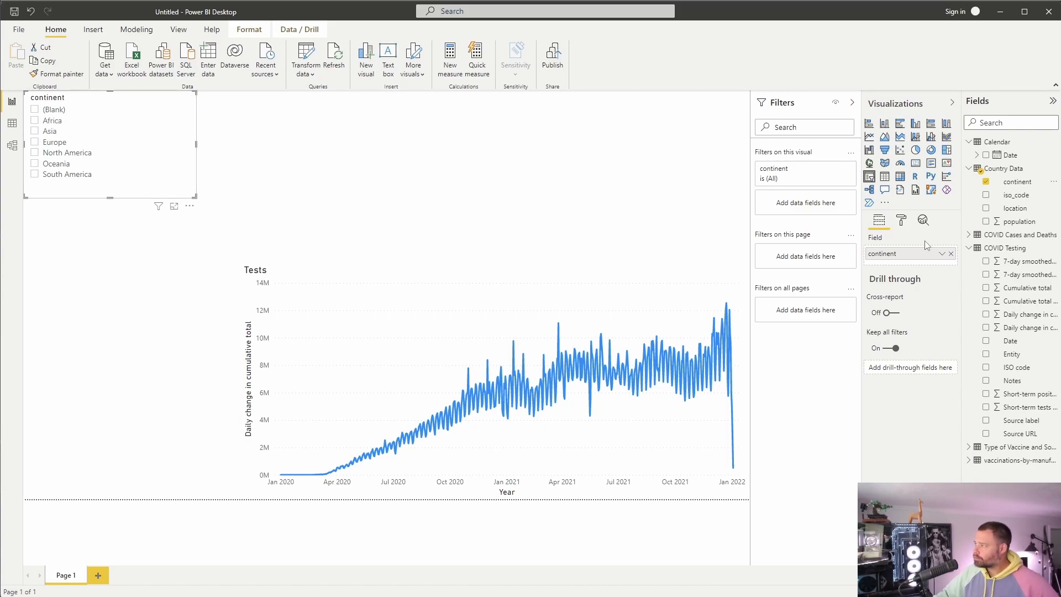
left_click(1016, 215)
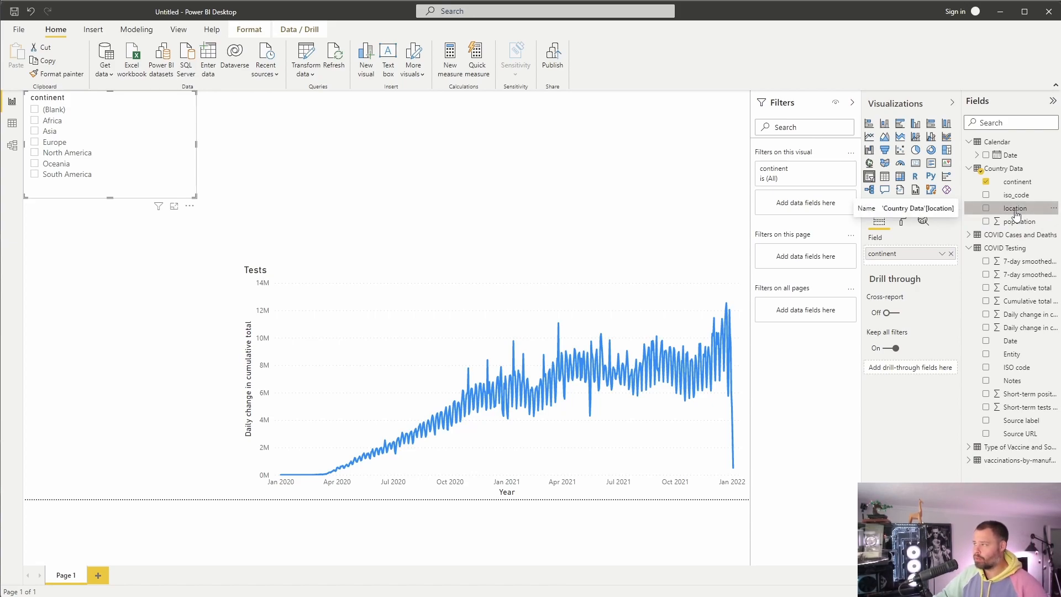
left_click_drag(1015, 215, 910, 261)
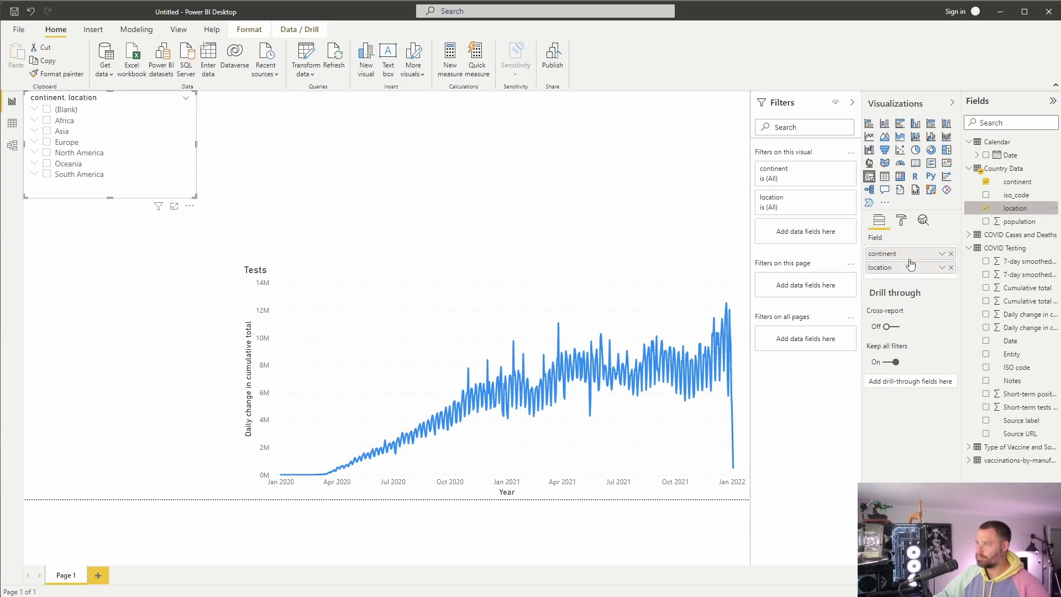
Expand North America in the slicer and filter the Tests chart to Canada.
left_click(35, 153)
scroll(105, 158, "down", 4)
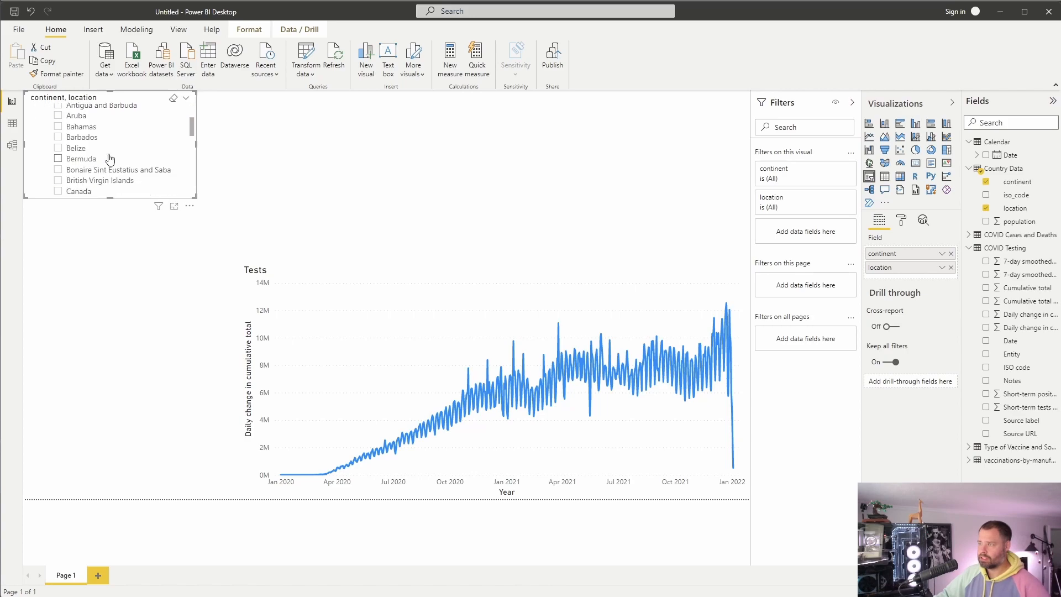
left_click(58, 165)
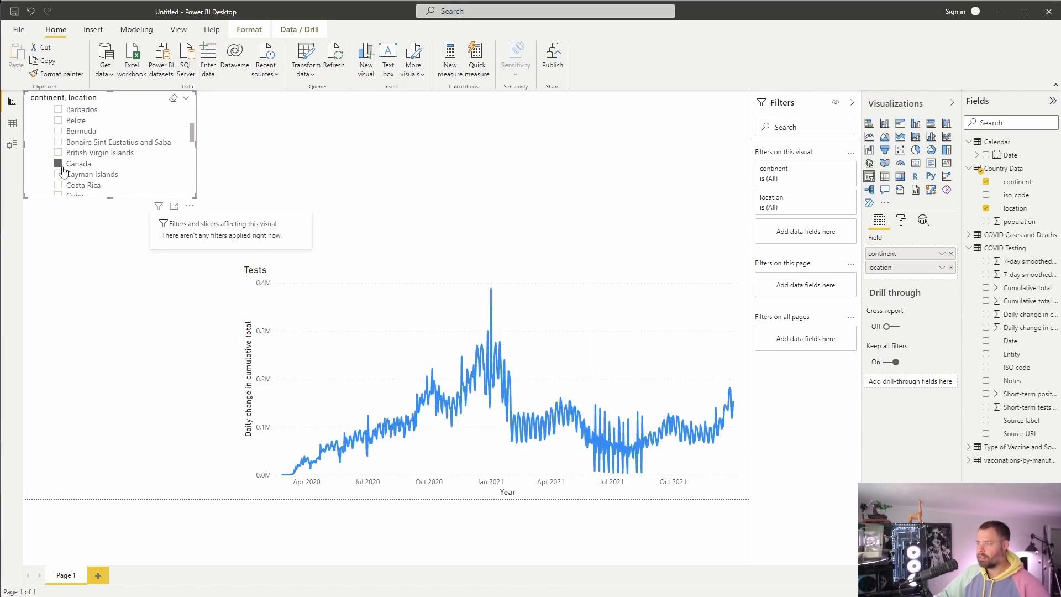
Clear the Canada selection in the continent and location slicer and collapse North America.
left_click(60, 167)
scroll(58, 166, "up", 4)
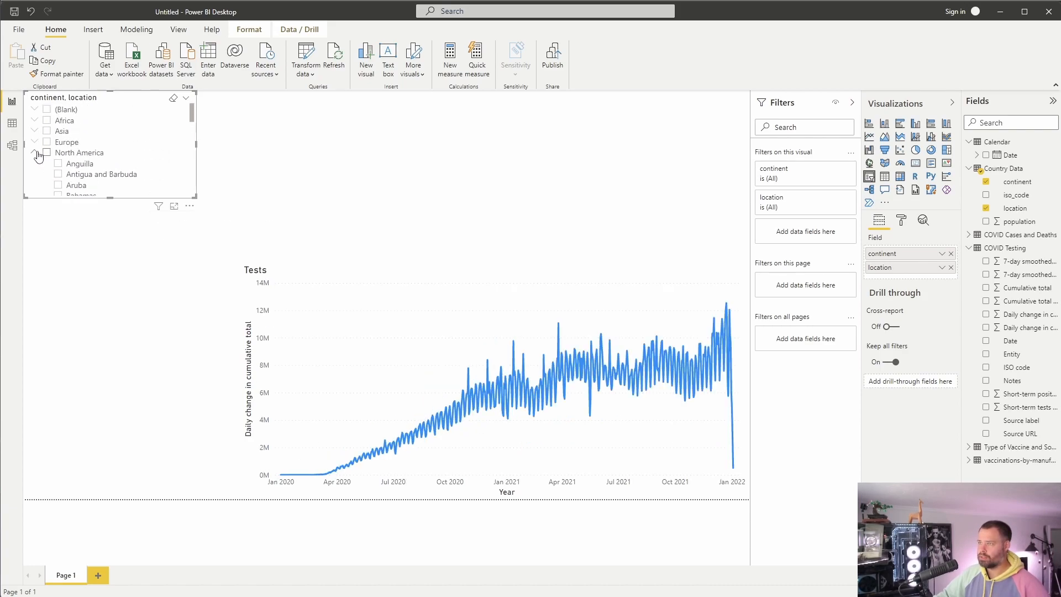
left_click(35, 153)
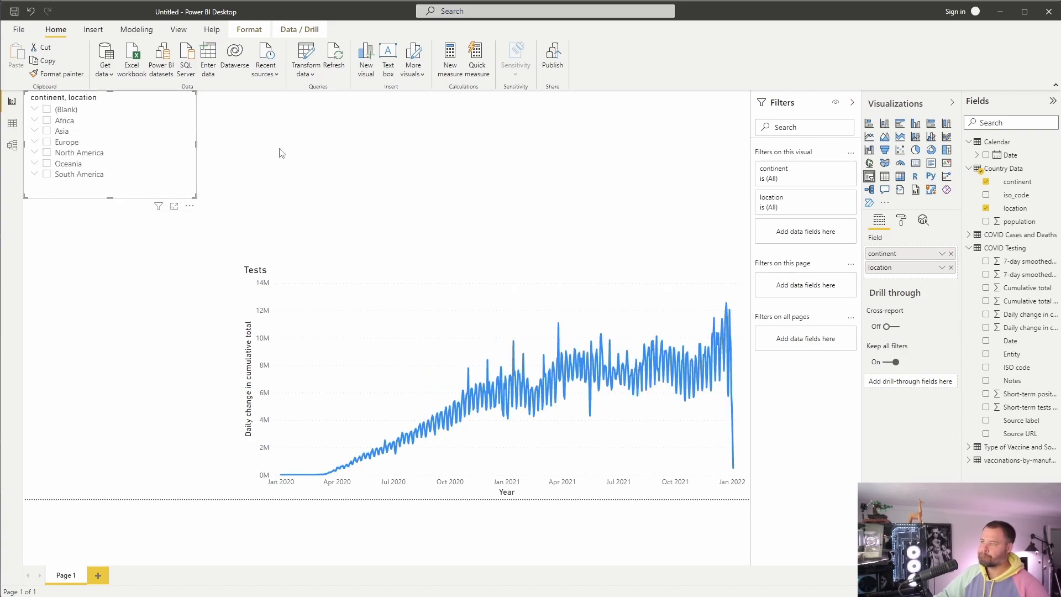
Add an empty table visual above the Tests chart and extend it down to the chart's upper edge.
left_click(365, 150)
left_click(885, 176)
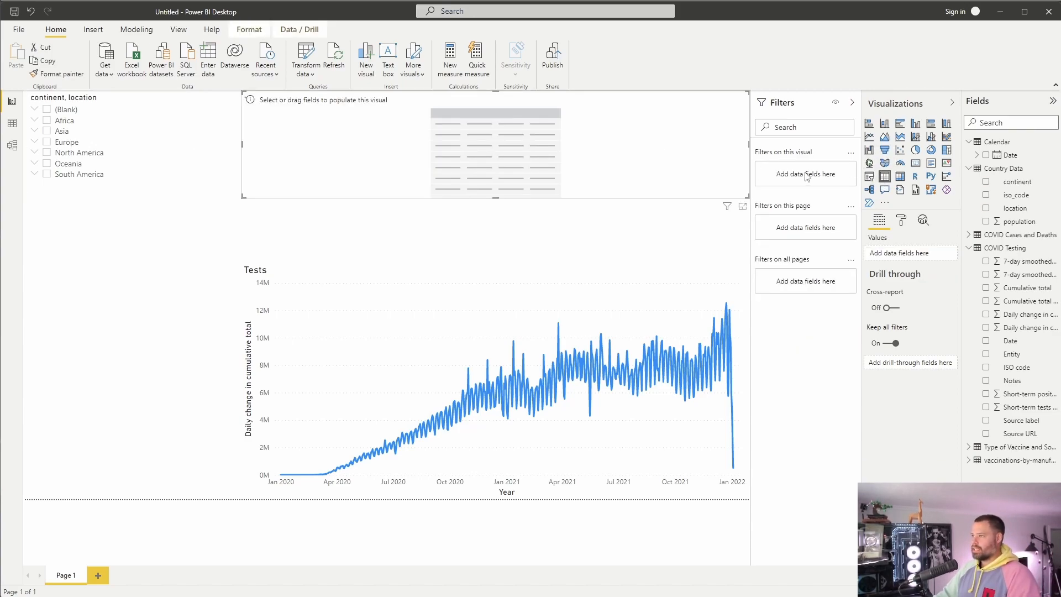
left_click_drag(496, 198, 494, 261)
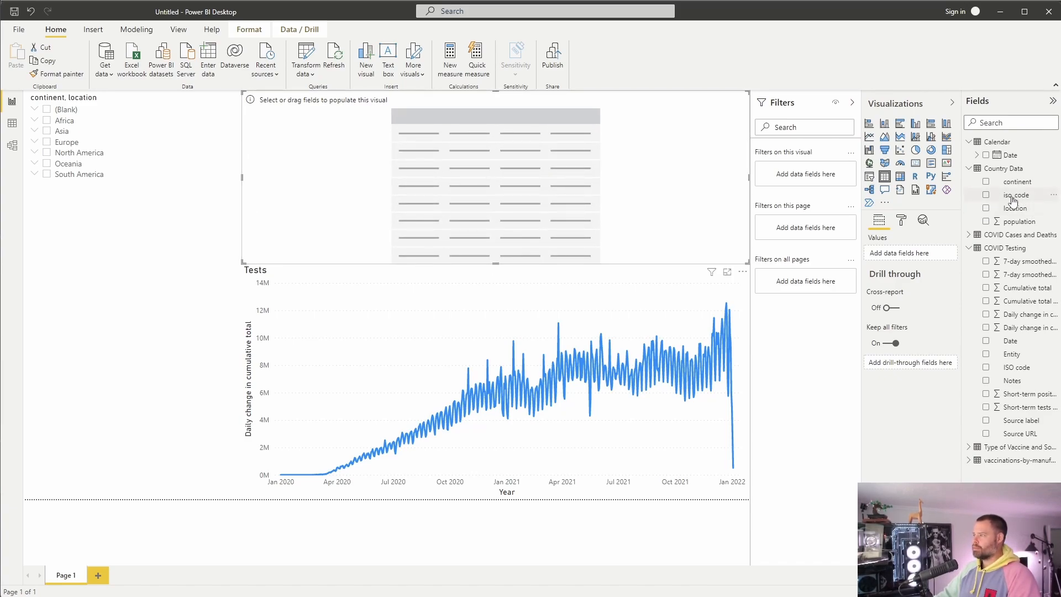
Fill the table with Country Data's continent, location and population fields, and format population with thousands separators.
left_click_drag(1017, 182, 919, 259)
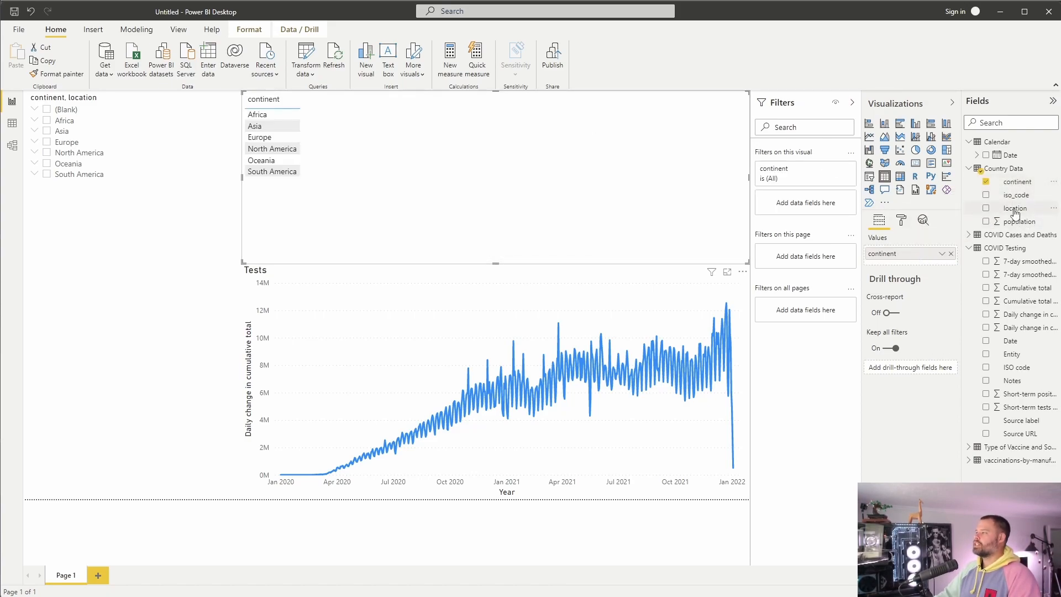
left_click_drag(1016, 213, 933, 268)
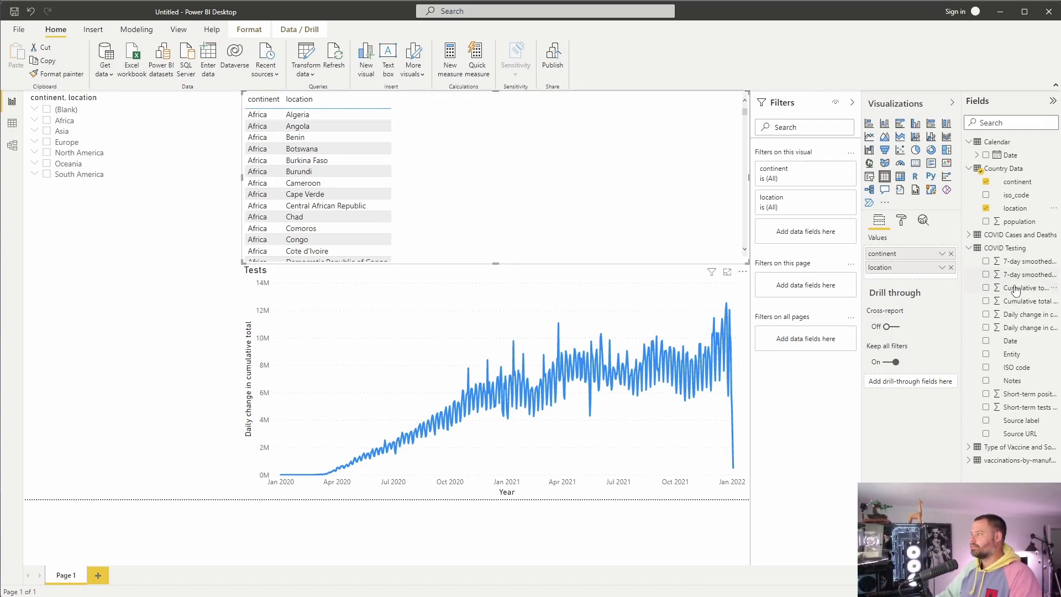
left_click_drag(1016, 222, 907, 279)
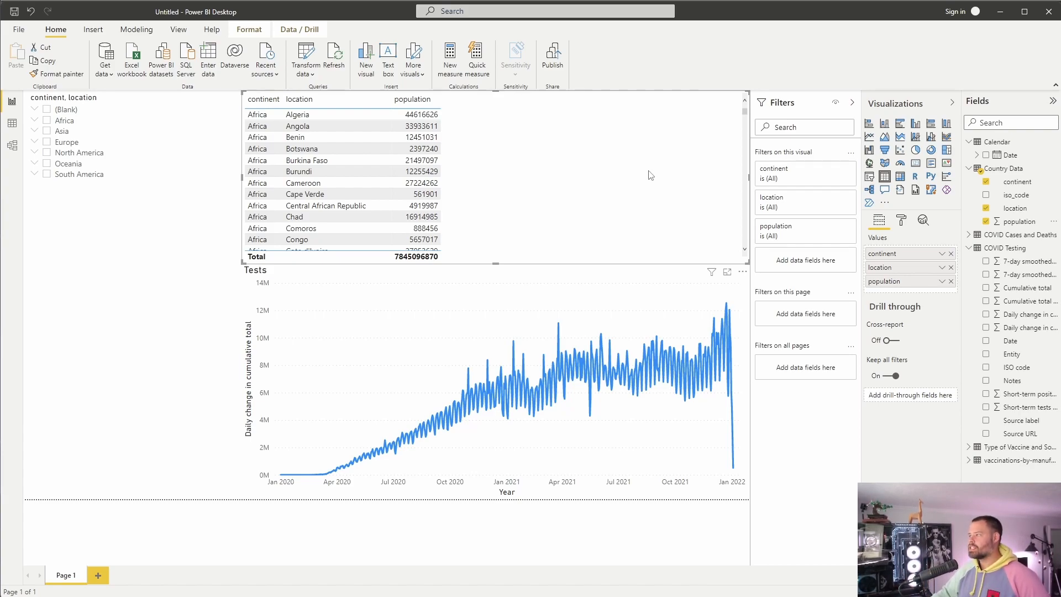
left_click(1025, 223)
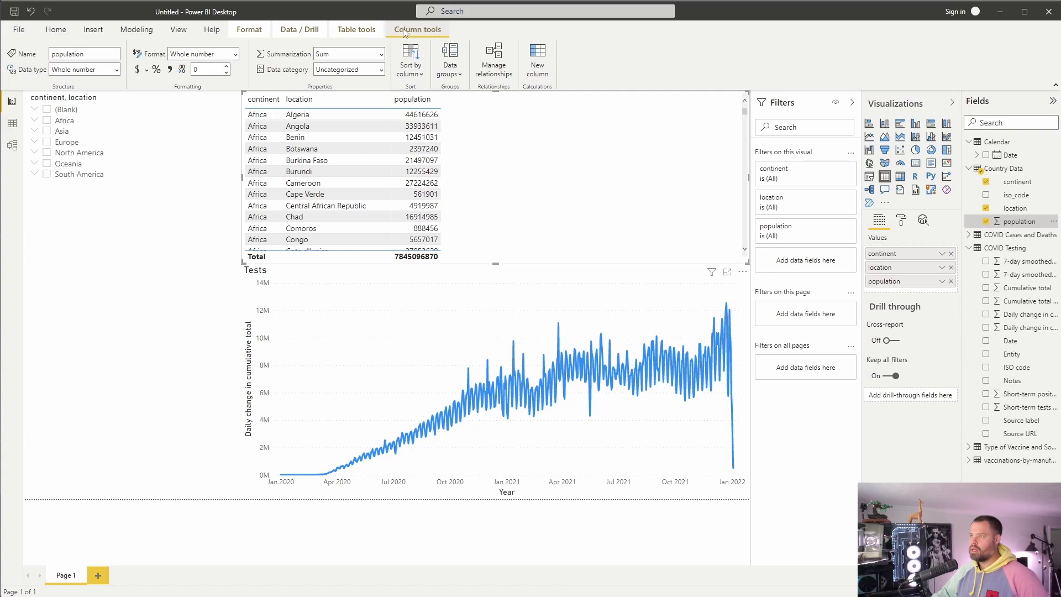
left_click(170, 71)
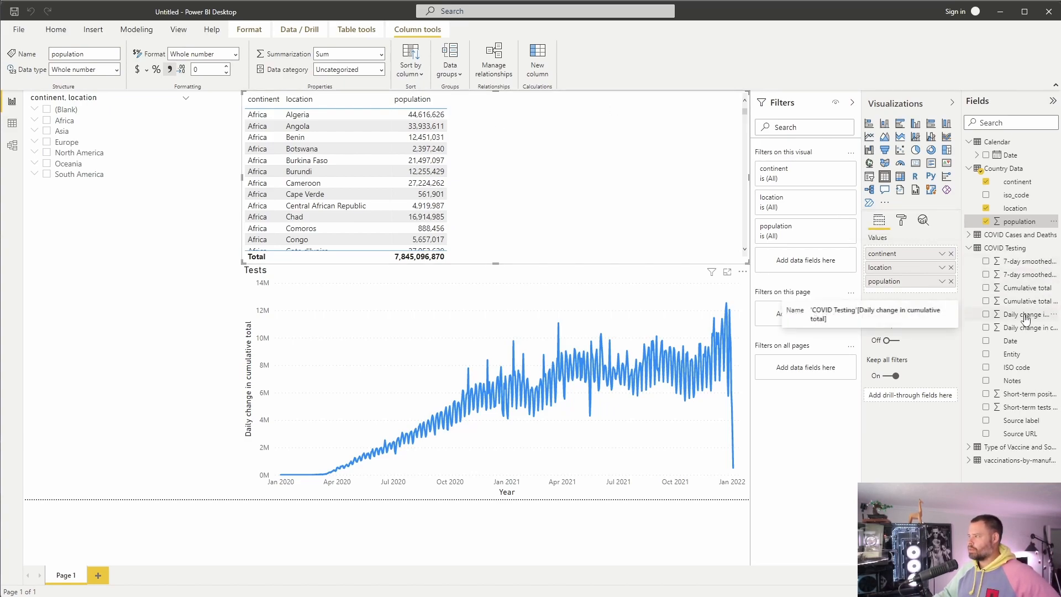
Add COVID Testing's Daily change in cumulative total field to the table after population.
left_click_drag(1025, 319, 917, 286)
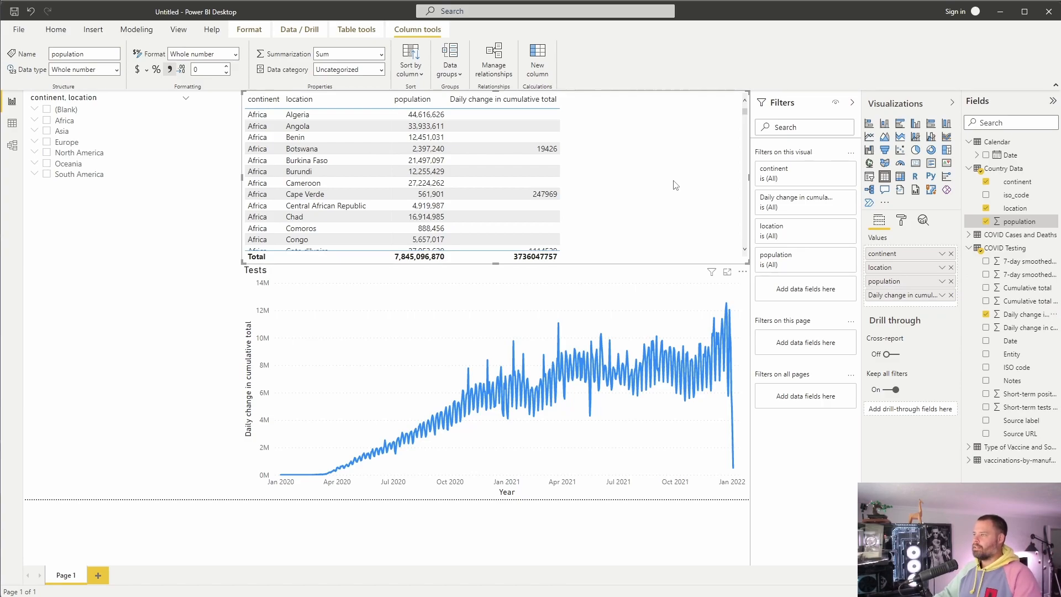
scroll(713, 163, "down", 2)
scroll(700, 165, "up", 2)
Rename the table's Daily change in cumulative total column to "# of Tests" for this visual and format it with thousands separators.
left_click(942, 295)
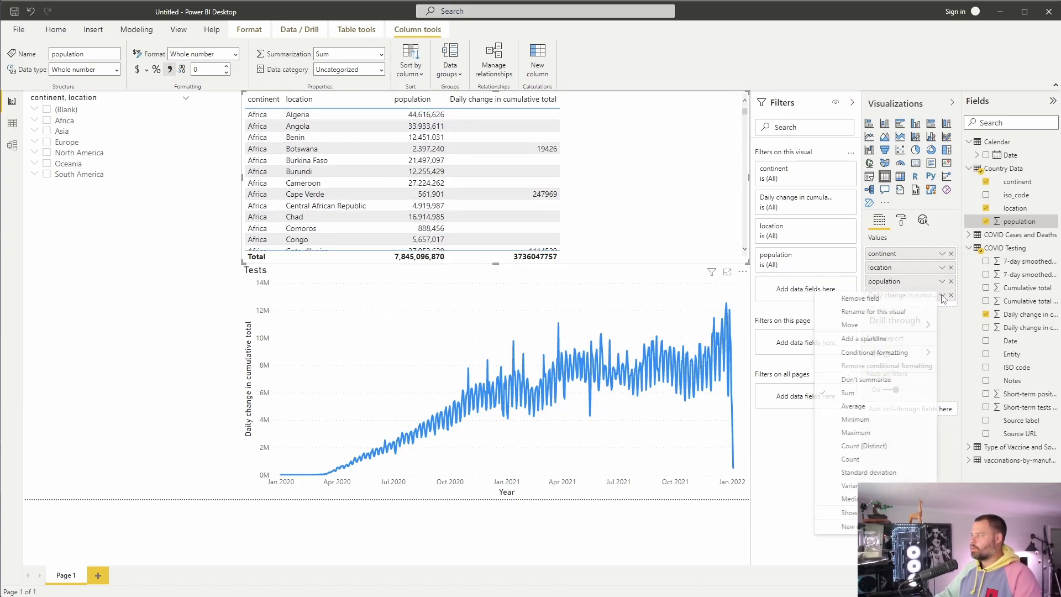
left_click(954, 328)
right_click(905, 297)
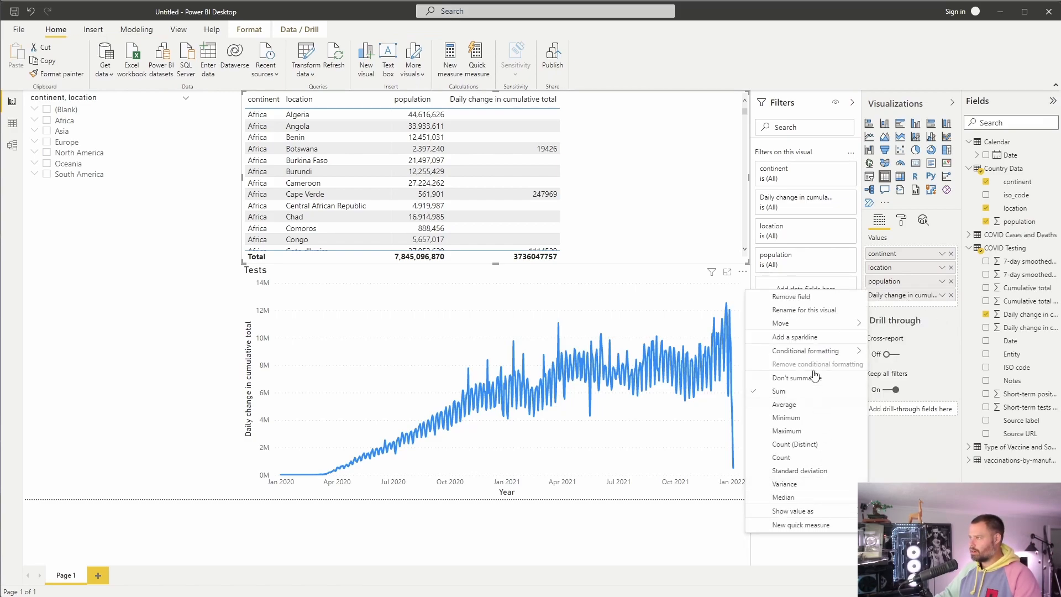
left_click(798, 311)
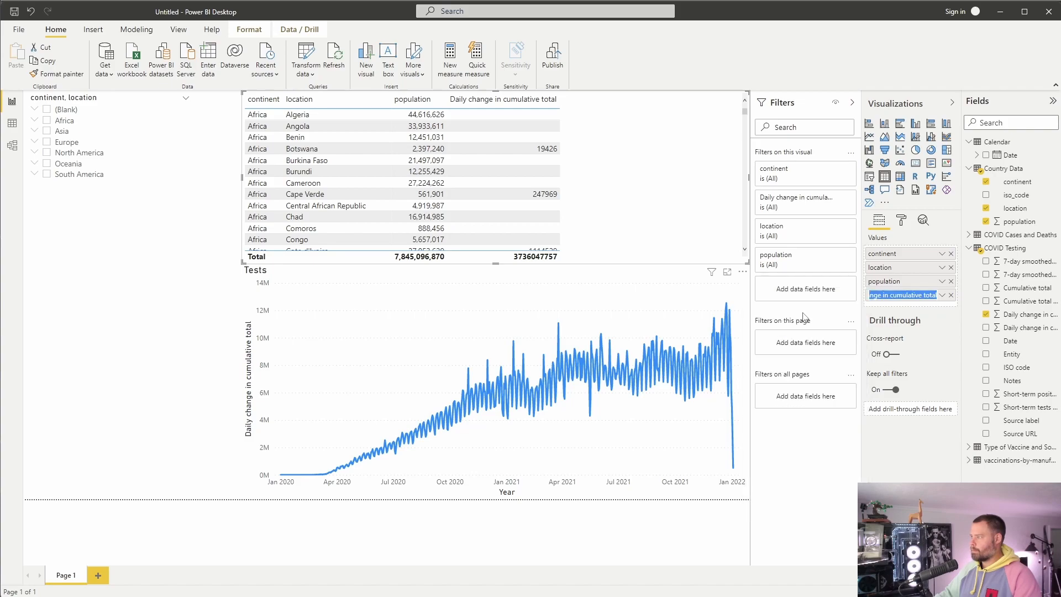
type("Testing")
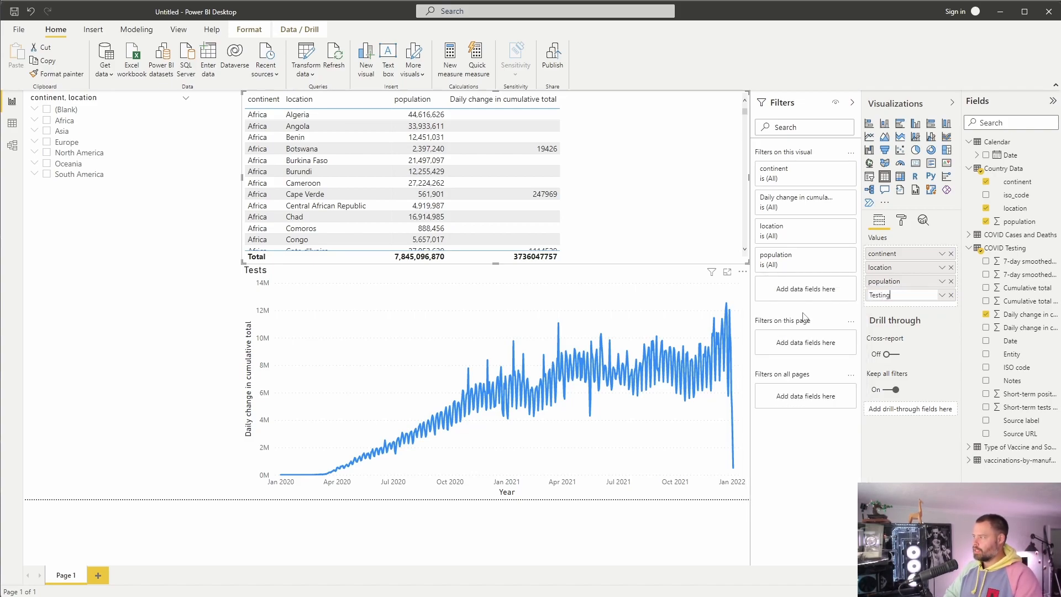
type("# of T")
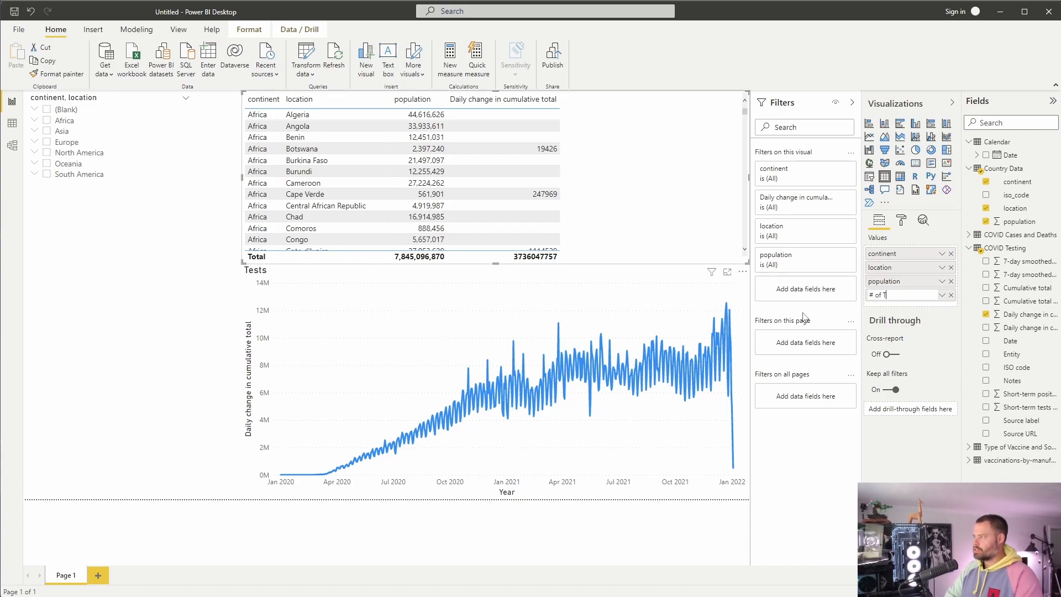
key("Return")
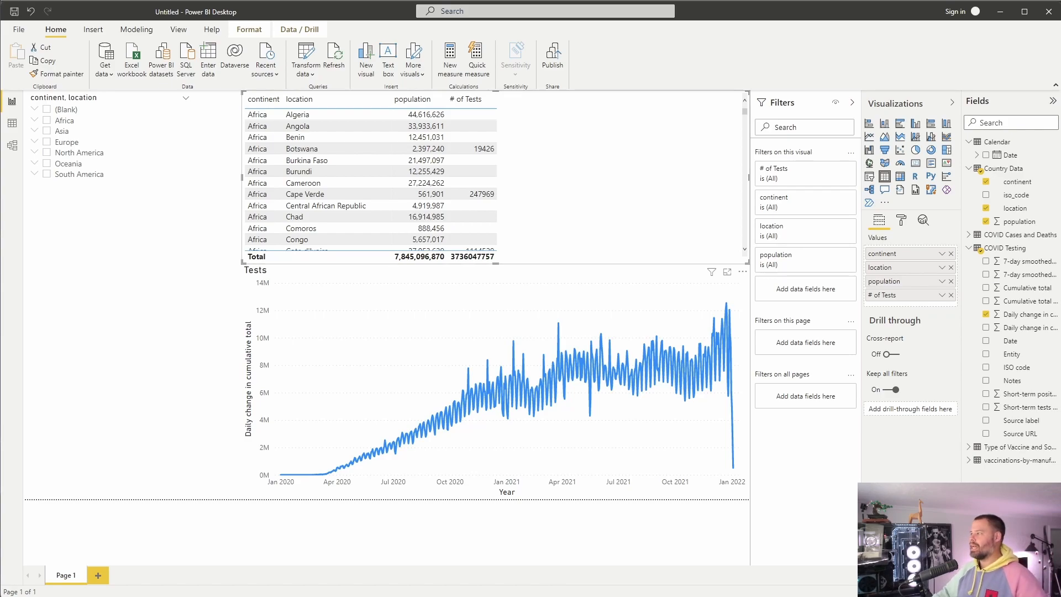
left_click(1023, 316)
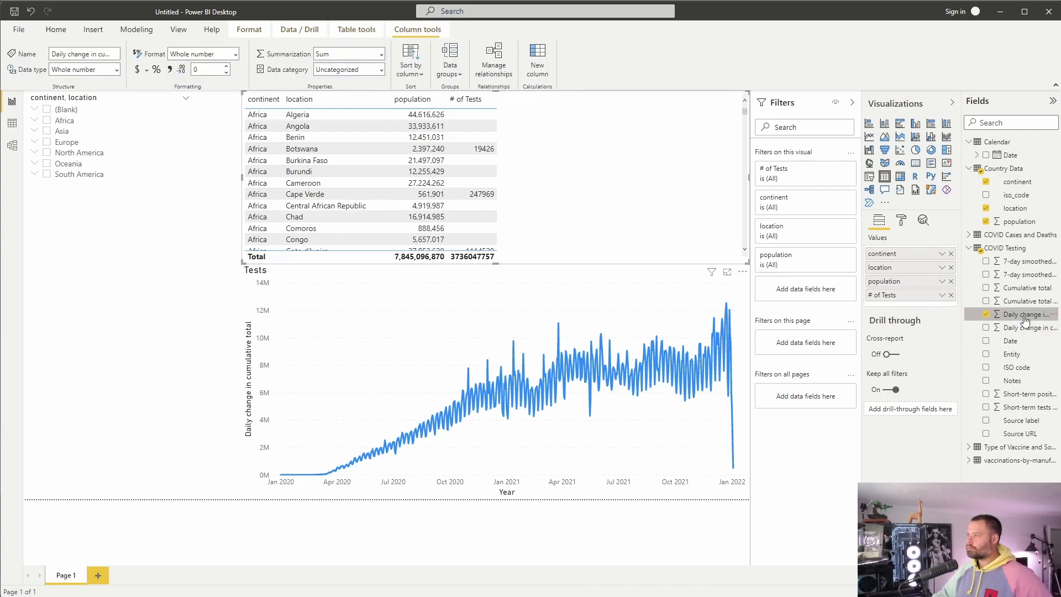
left_click(169, 71)
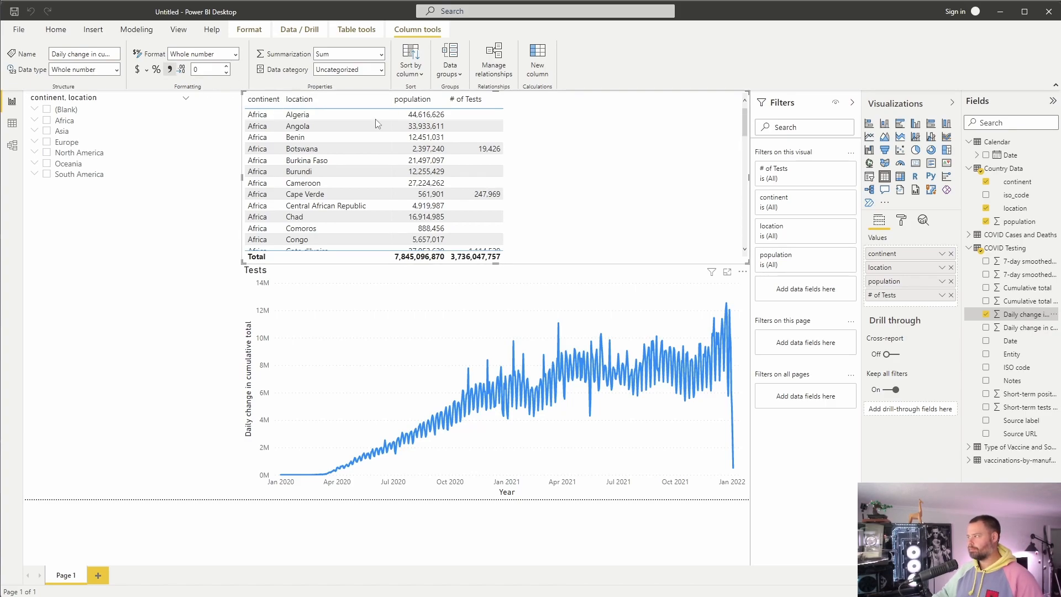
Add the new_cases and new_deaths fields from COVID Cases and Deaths to the table after # of Tests.
left_click(973, 250)
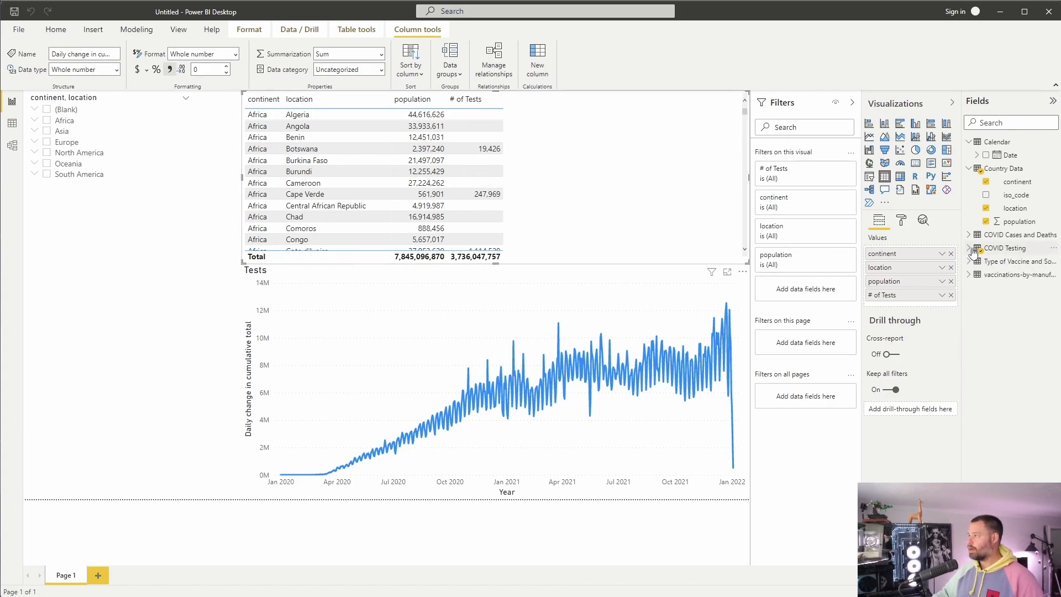
left_click(969, 235)
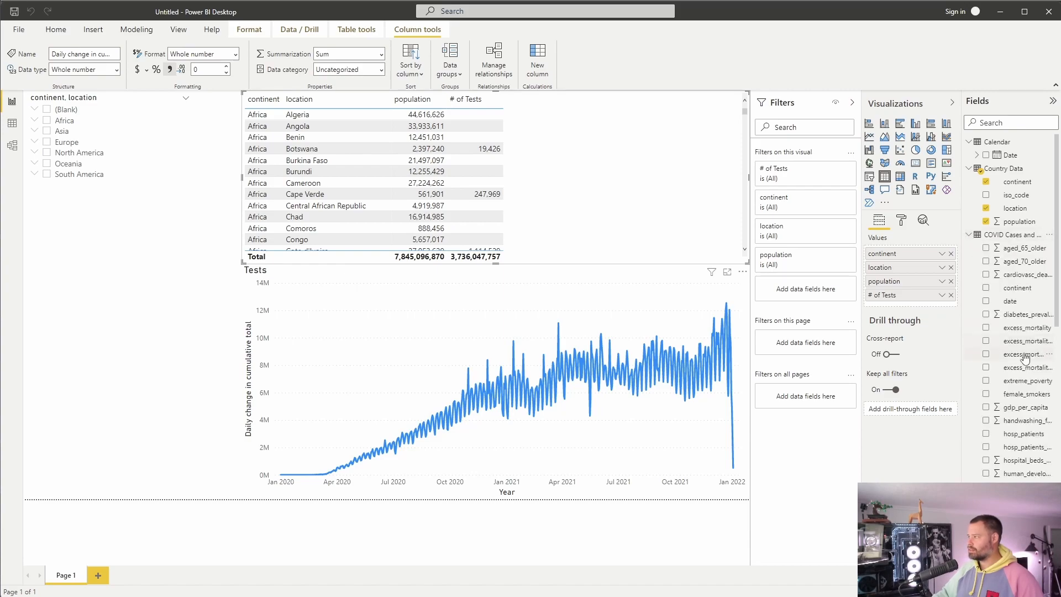
scroll(1026, 358, "down", 5)
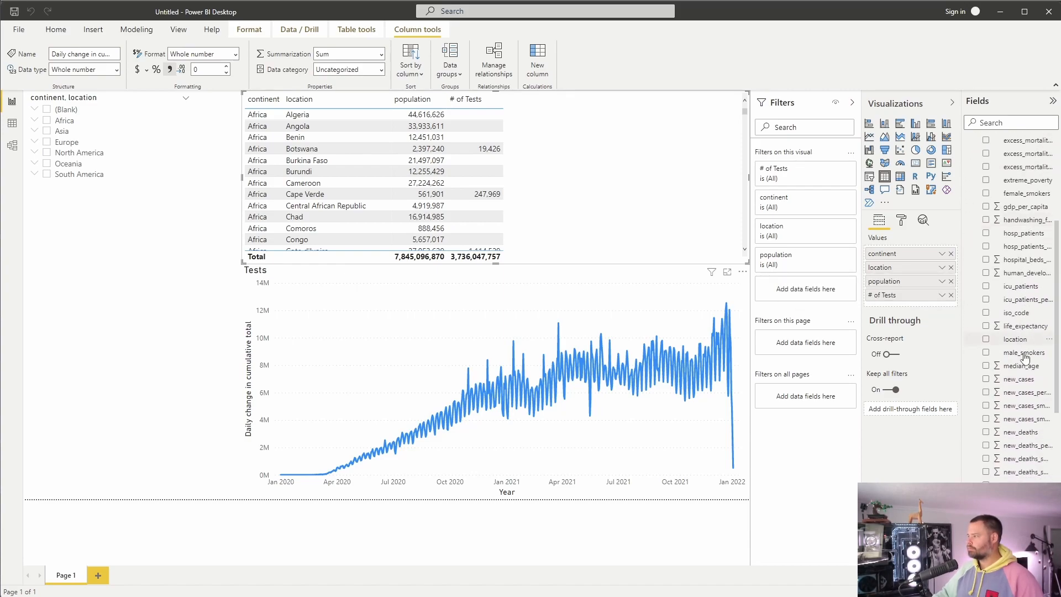
left_click_drag(1019, 380, 918, 308)
left_click_drag(1019, 432, 929, 330)
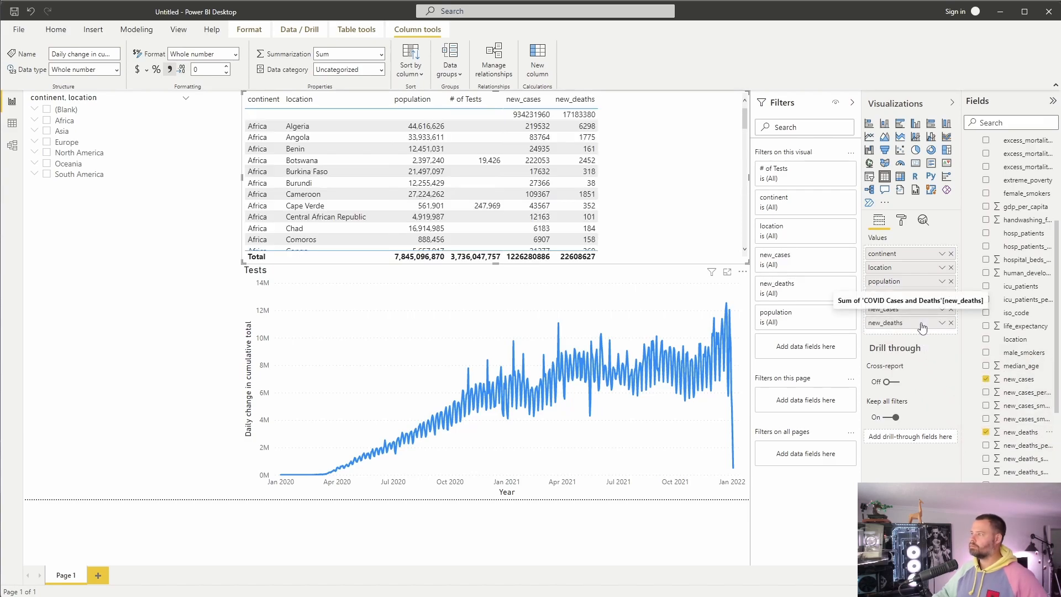
Format the new_cases and new_deaths fields with thousands separators.
left_click(1019, 379)
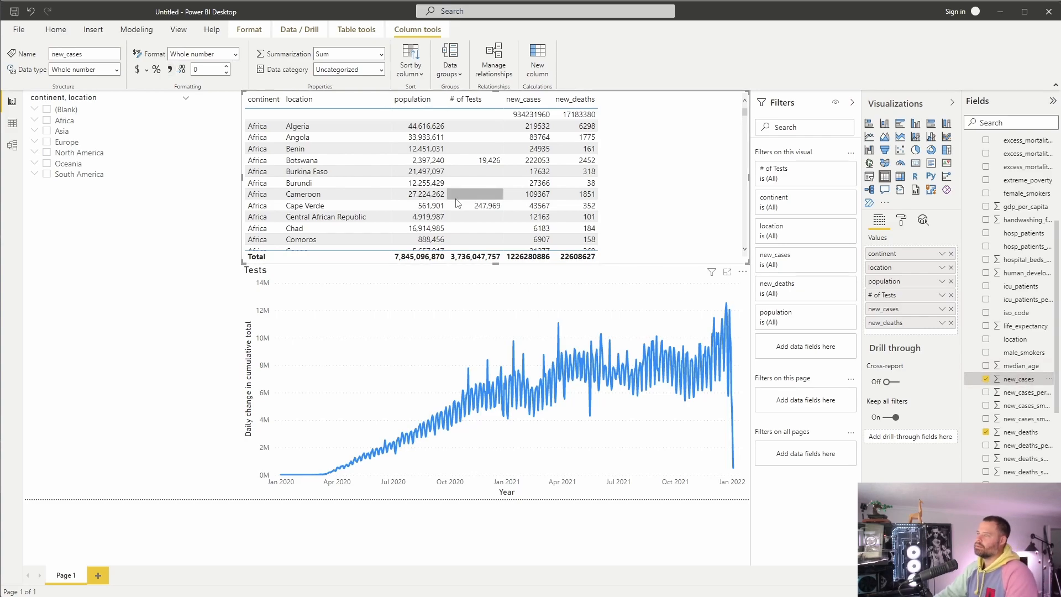
left_click(170, 69)
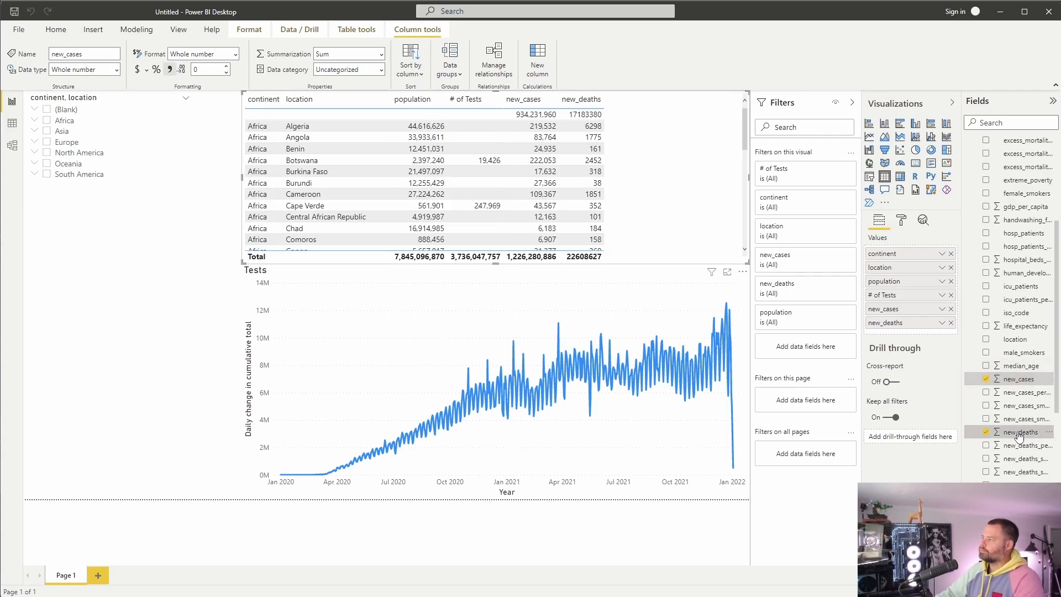
left_click(1020, 432)
left_click(169, 69)
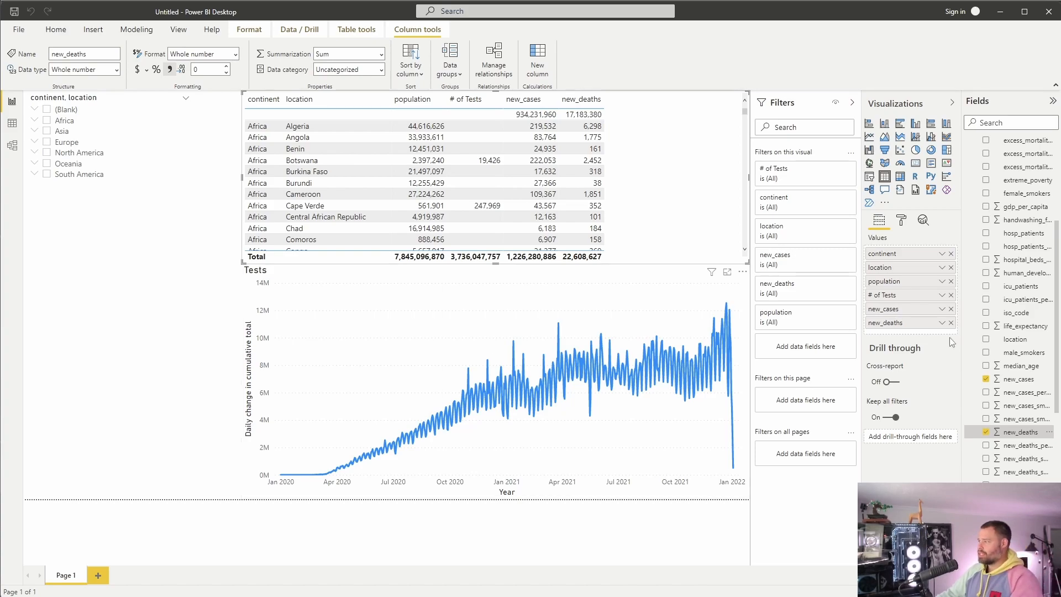
Add Country Data's continent as a filter on all pages and include every value except (Blank).
scroll(1024, 336, "up", 3)
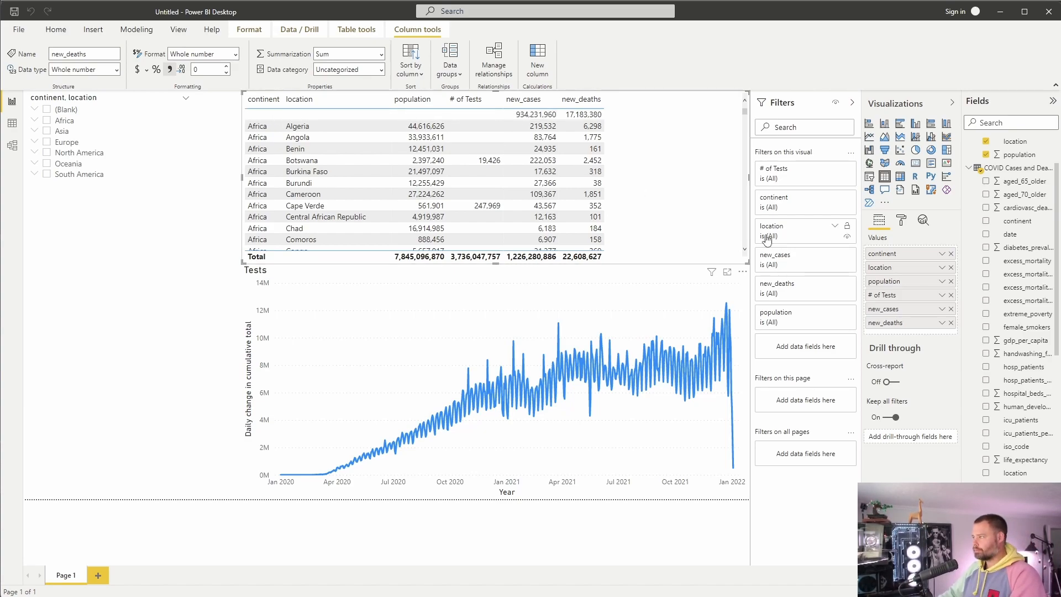
scroll(1009, 232, "up", 2)
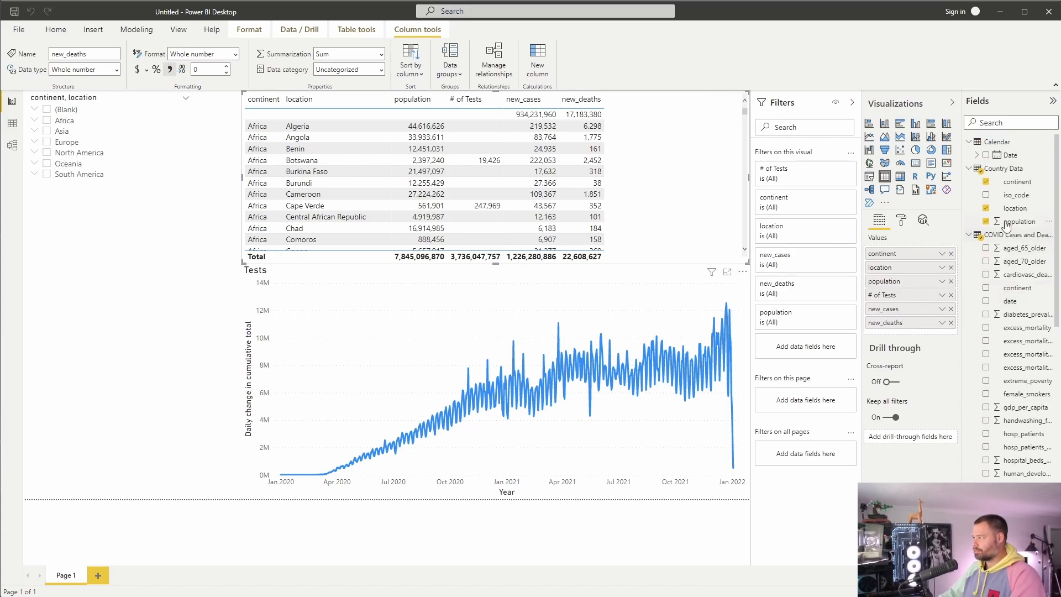
left_click_drag(1016, 181, 815, 460)
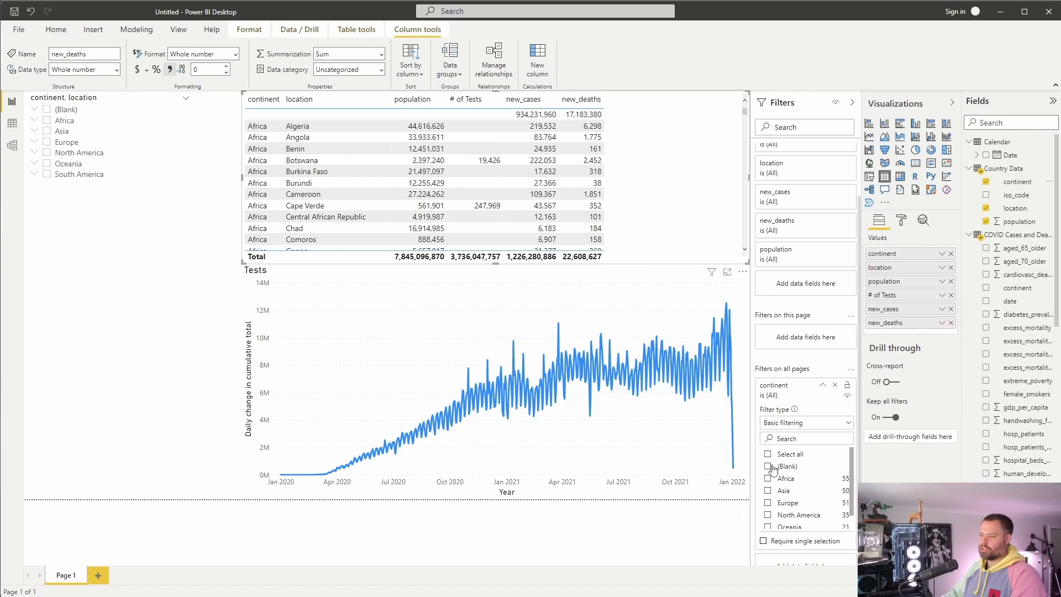
left_click(768, 454)
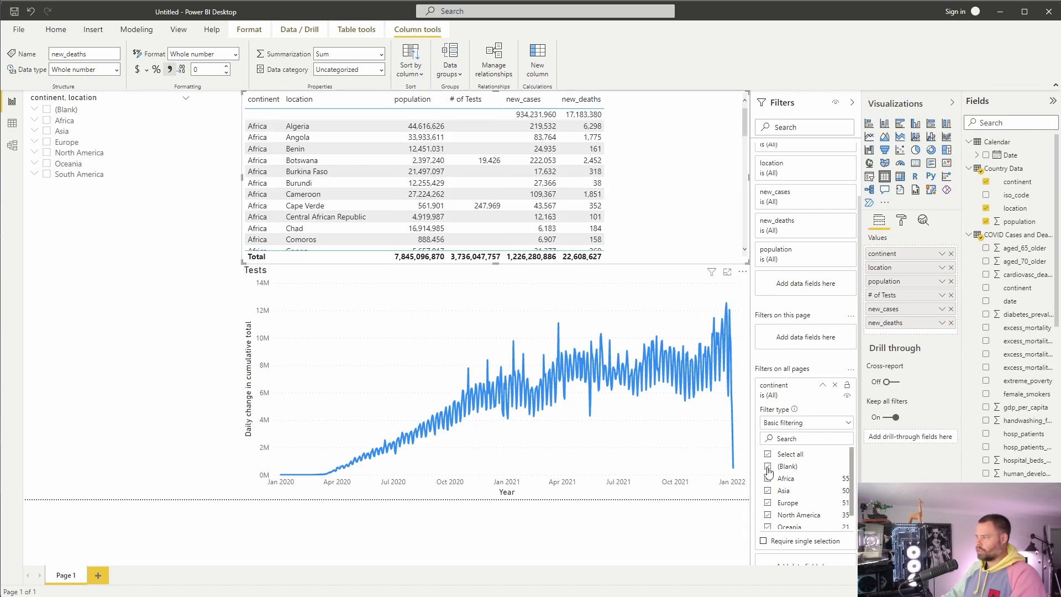
left_click(767, 467)
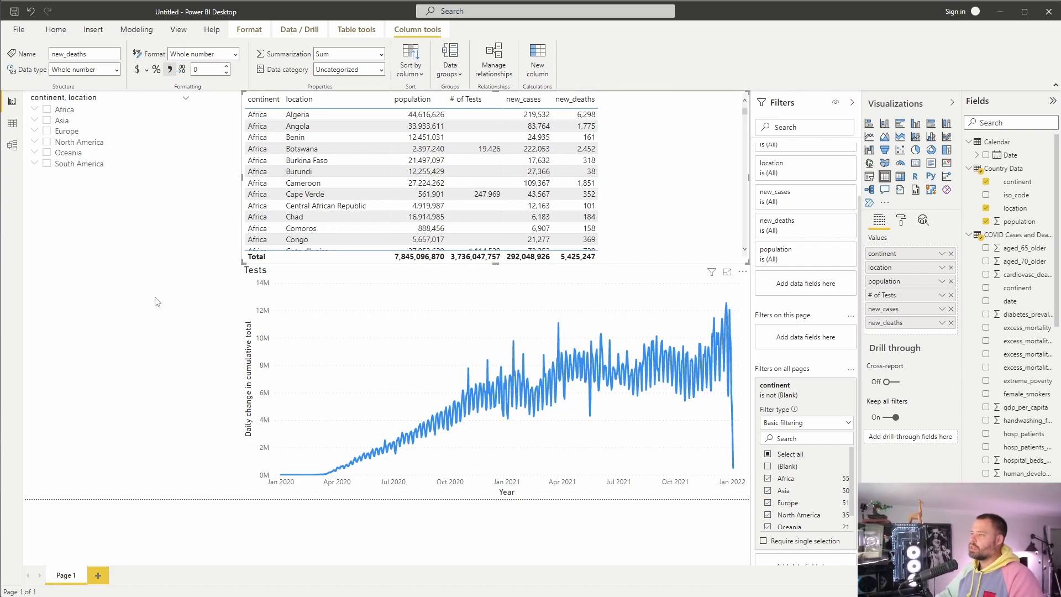
left_click(130, 314)
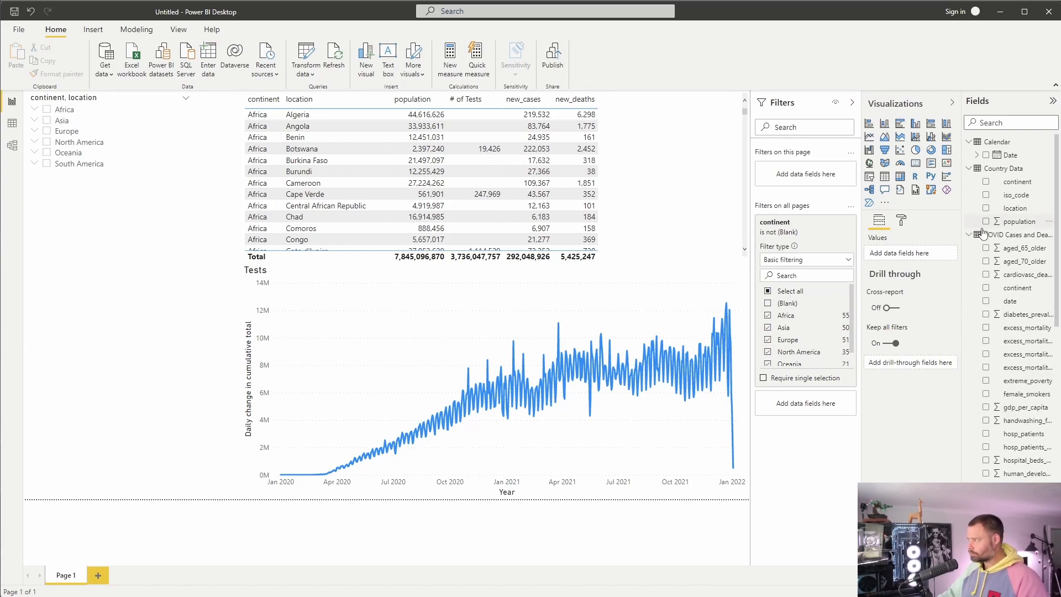
Create a new measure in the COVID Cases and Deaths table and name it "Cases / Pop".
mouse_move(1006, 238)
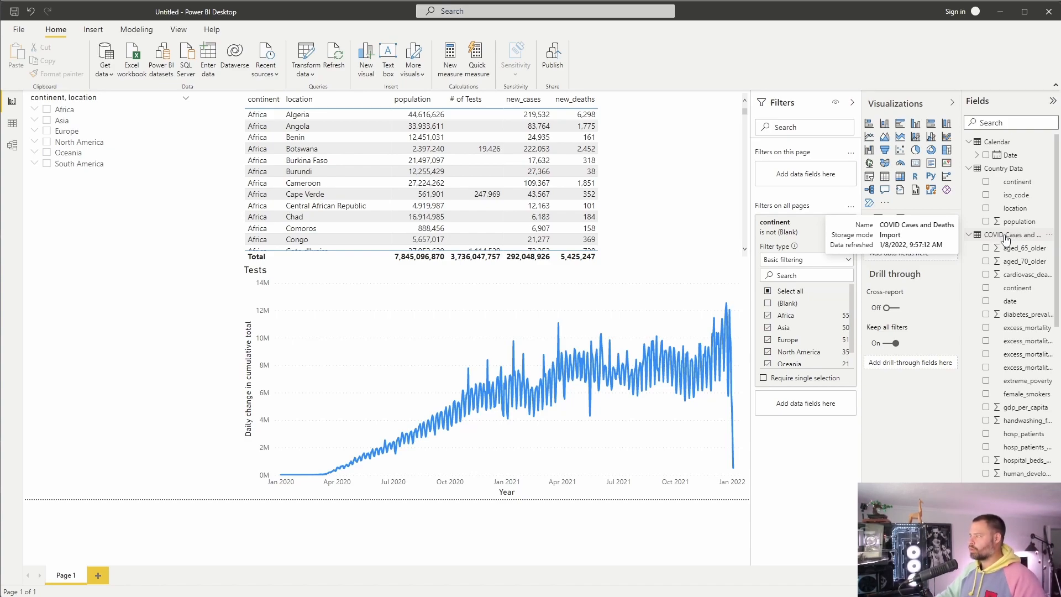
right_click(1006, 237)
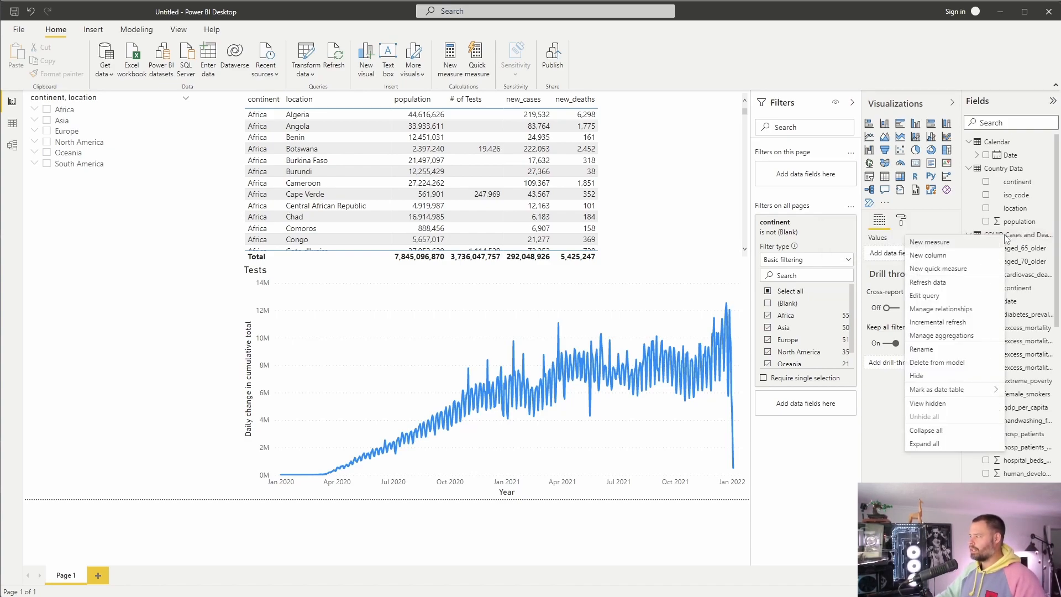
left_click(966, 244)
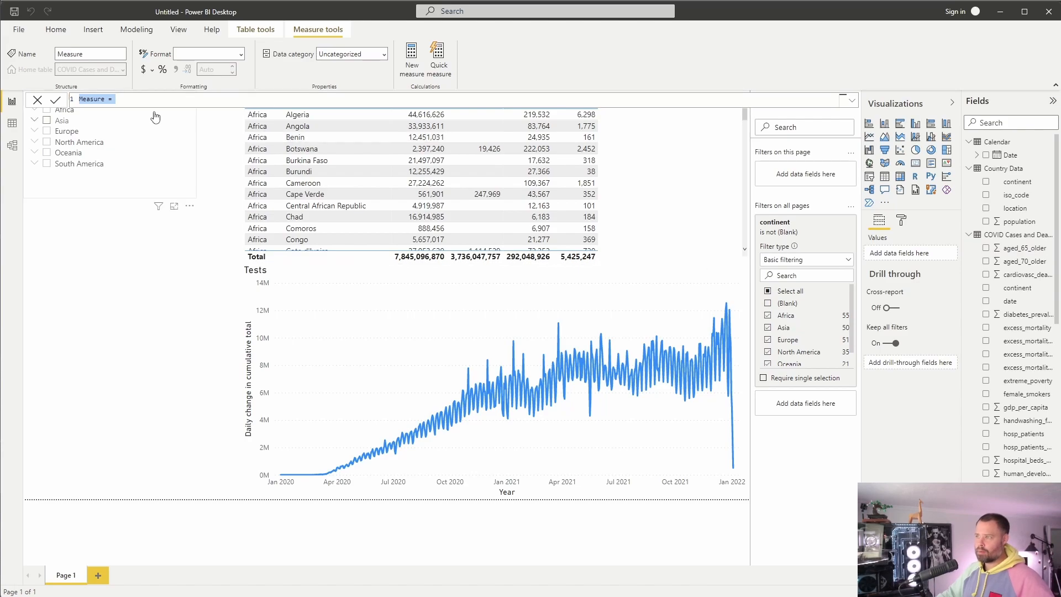
left_click(105, 99)
double_click(105, 99)
type("Case")
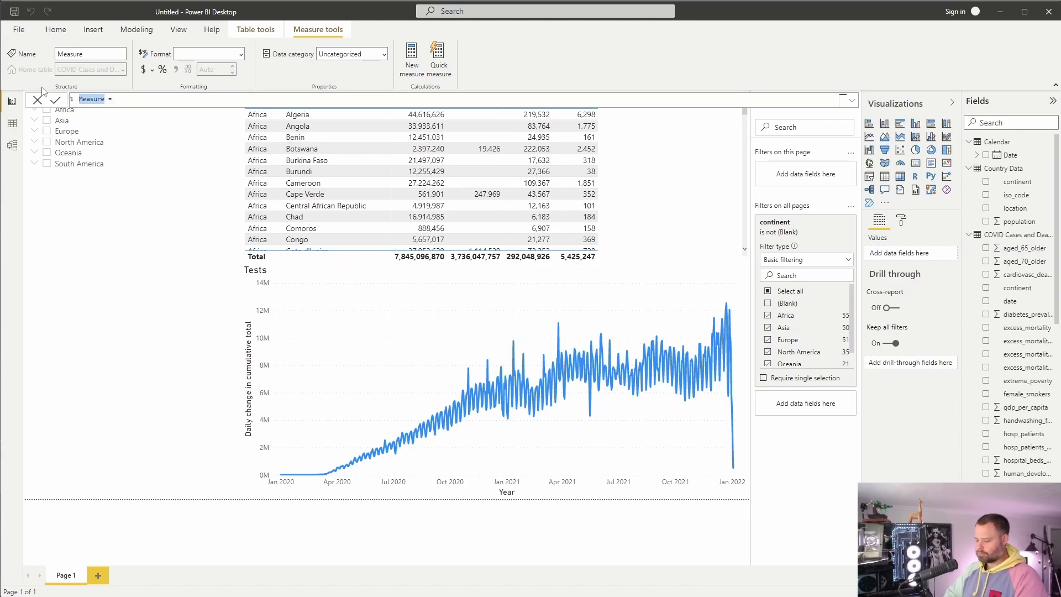
type("s / Pop = ")
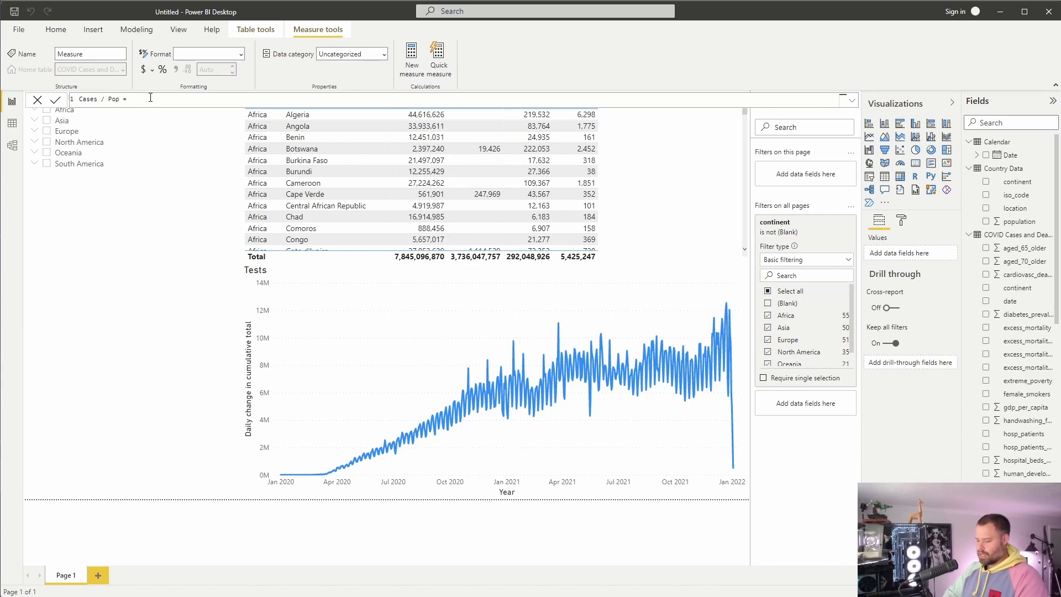
Begin the Cases / Pop formula with CALCULATE and DIVIDE, using the SUM of COVID Cases and Deaths' new_cases as the numerator.
type("CALCULATE(")
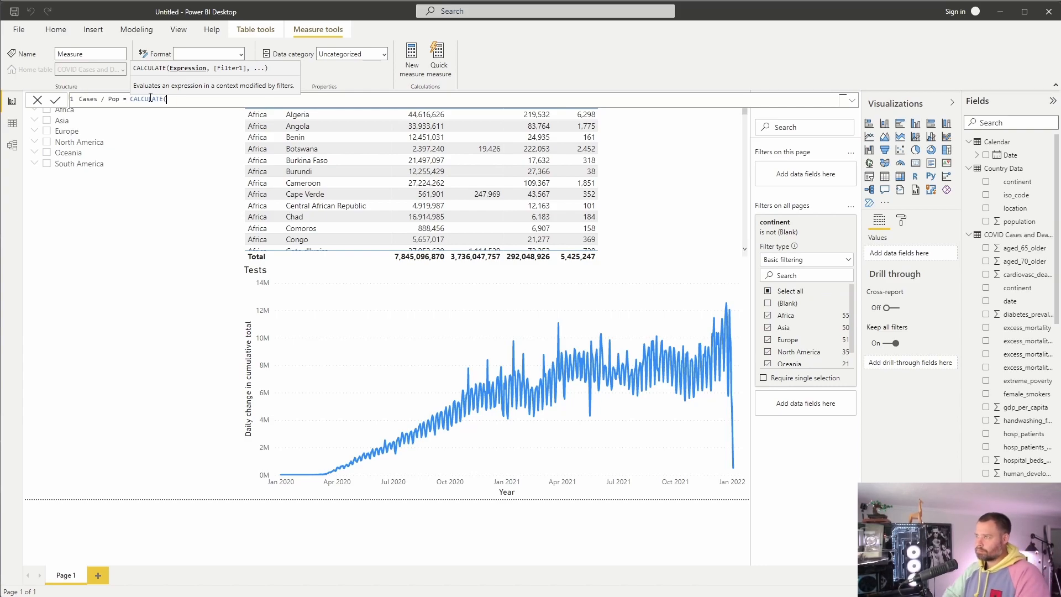
type("DI")
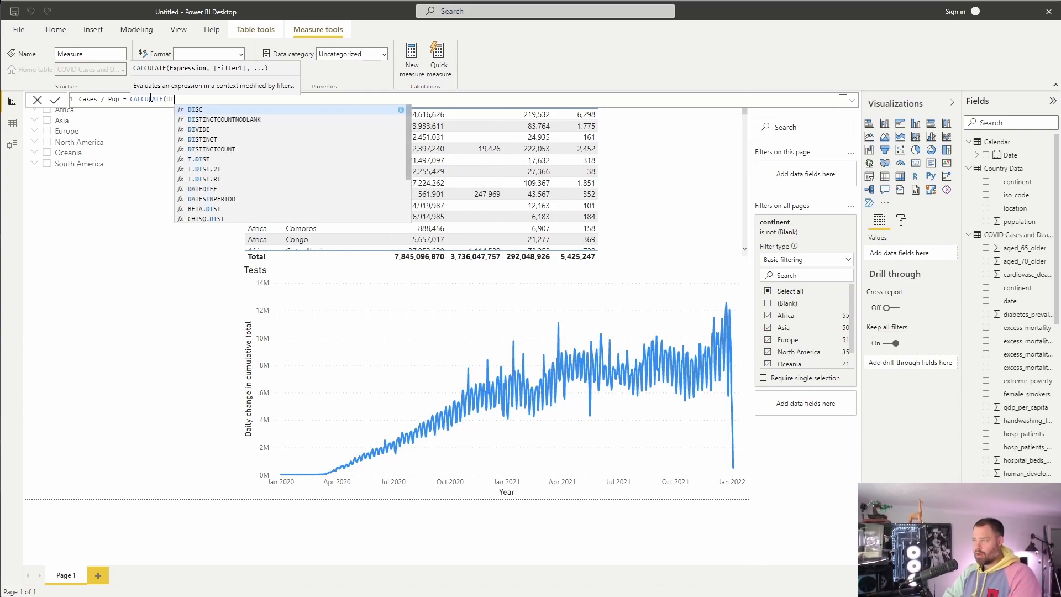
type("VIDE(")
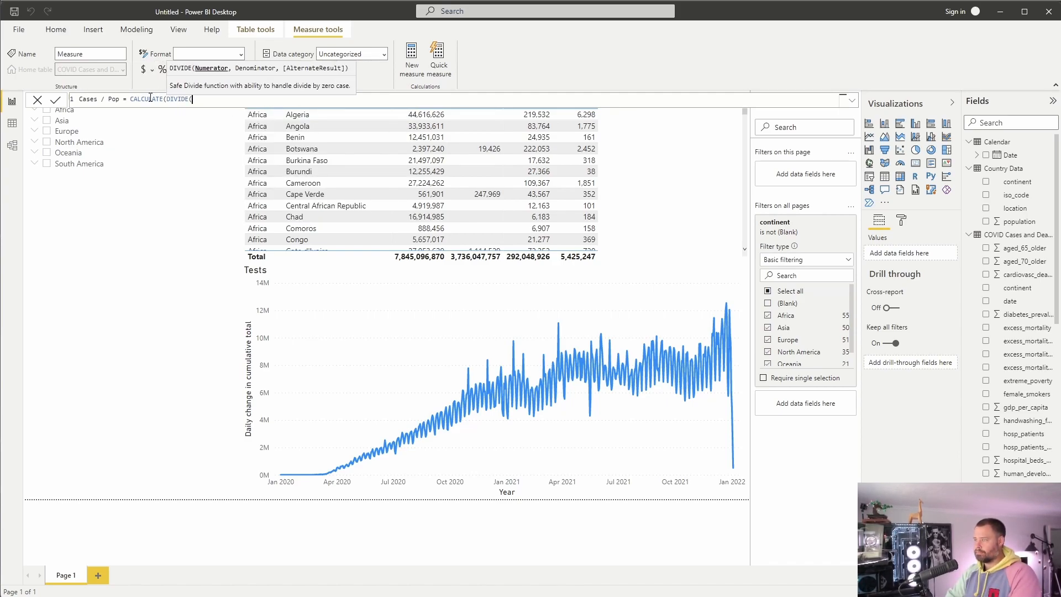
type("SUM(case")
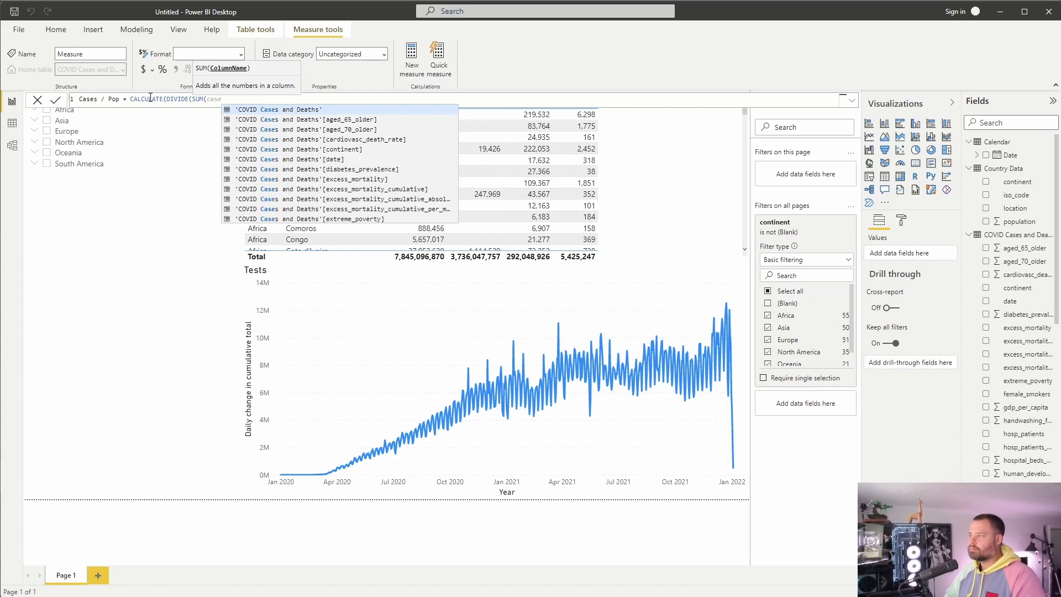
key("Down")
key("Down")
key("Down")
key("Down")
key("Down")
key("Down")
key("Down")
key("Down")
key("Down")
key("Down")
key("Down")
key("Down")
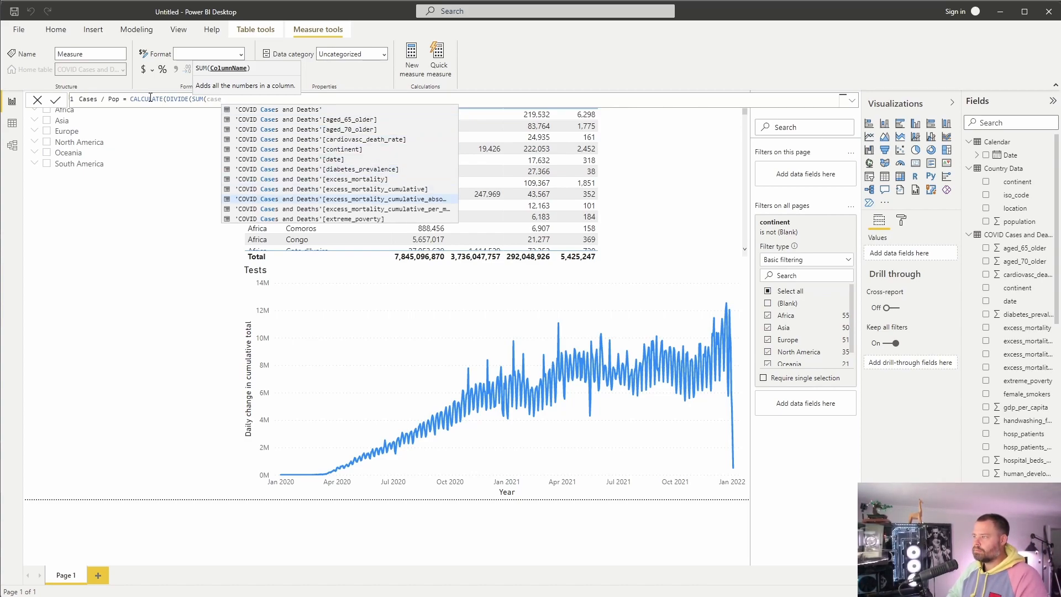
key("Down")
key("Down")
key("Down")
key("Down")
key("Down")
key("Down")
key("Down")
key("Down")
key("Down")
key("Down")
key("Down")
key("Down")
key("Down")
key("Down")
key("Down")
key("Down")
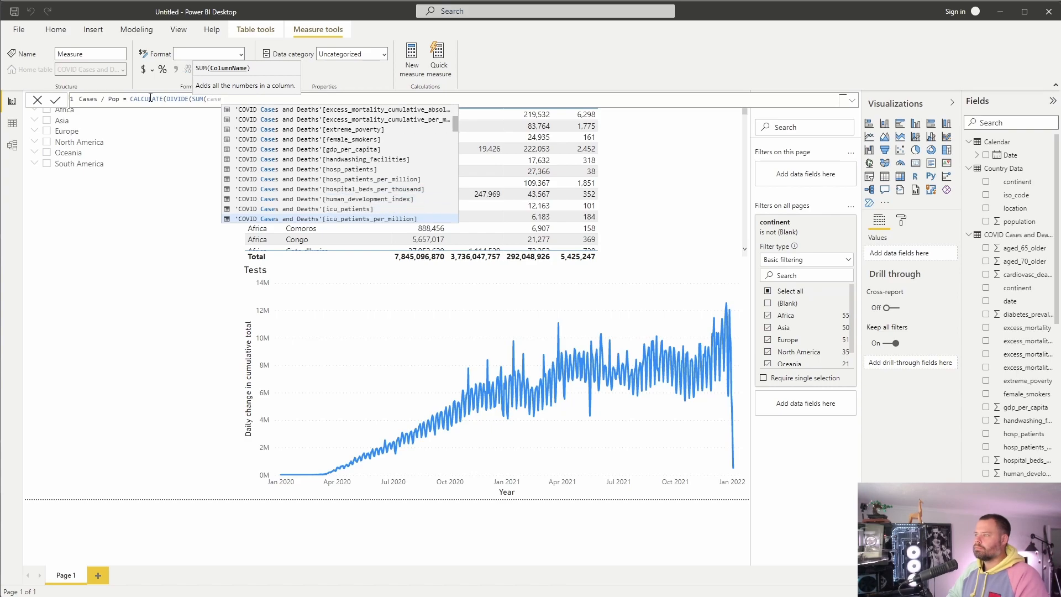
key("BackSpace")
key("BackSpace")
key("BackSpace")
key("BackSpace")
type("new")
key("Tab")
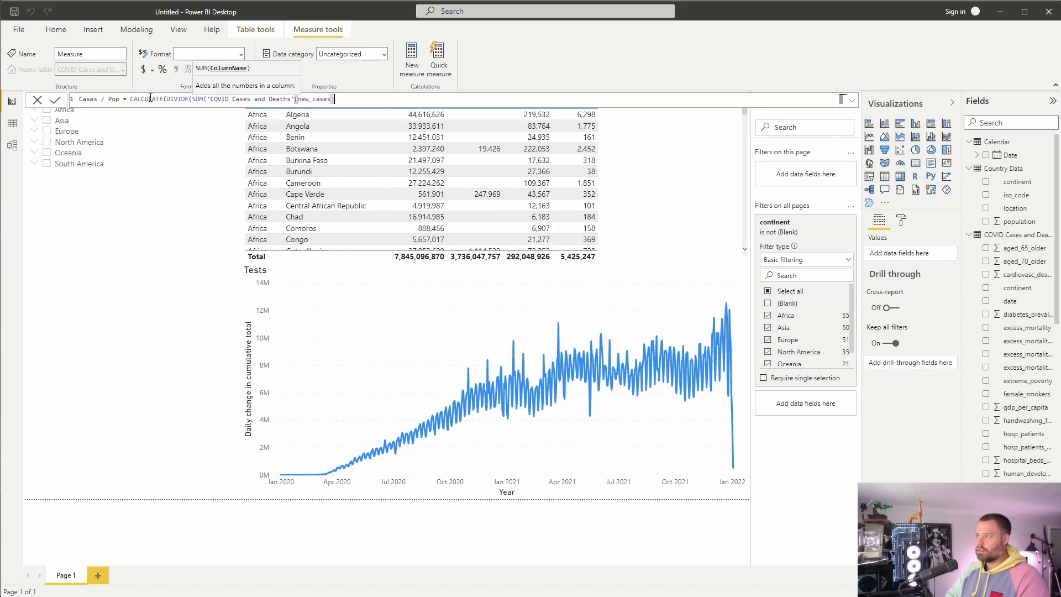
Add the SUM of Country Data's population as the denominator and close all the formula's parentheses.
type("),SUM(")
type("pop")
key("Down")
key("Down")
key("Tab")
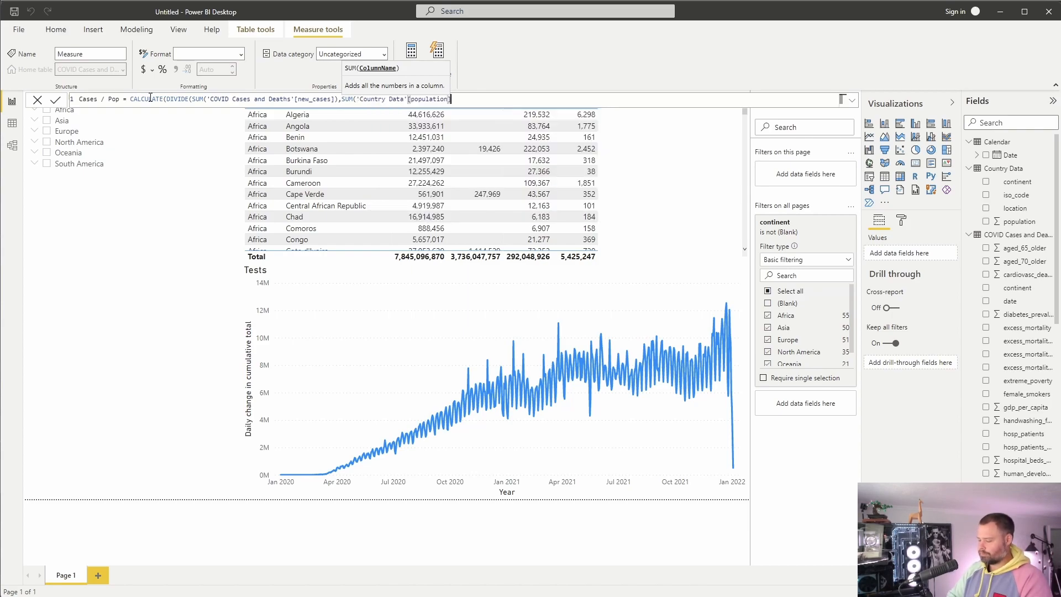
type("))")
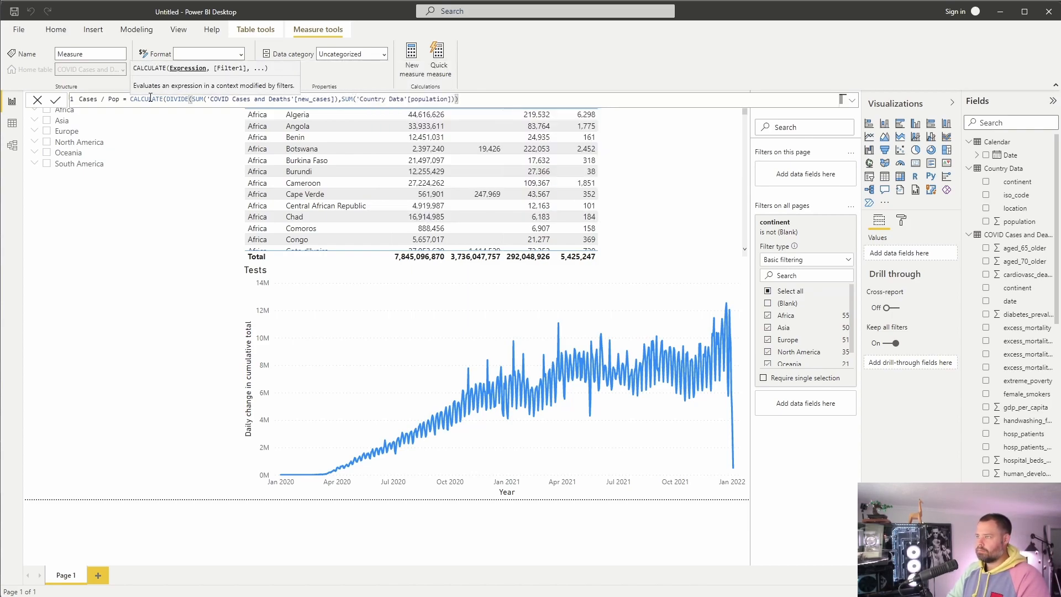
type(")")
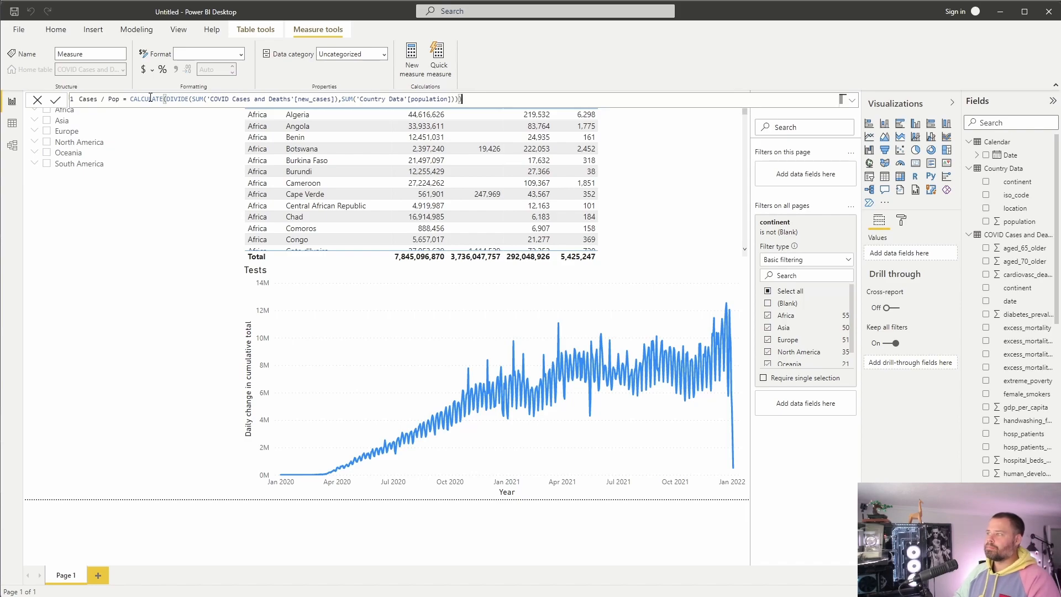
Copy the whole Cases / Pop formula for reuse and commit the measure.
key("shift+Home")
key("ctrl+c")
left_click(482, 98)
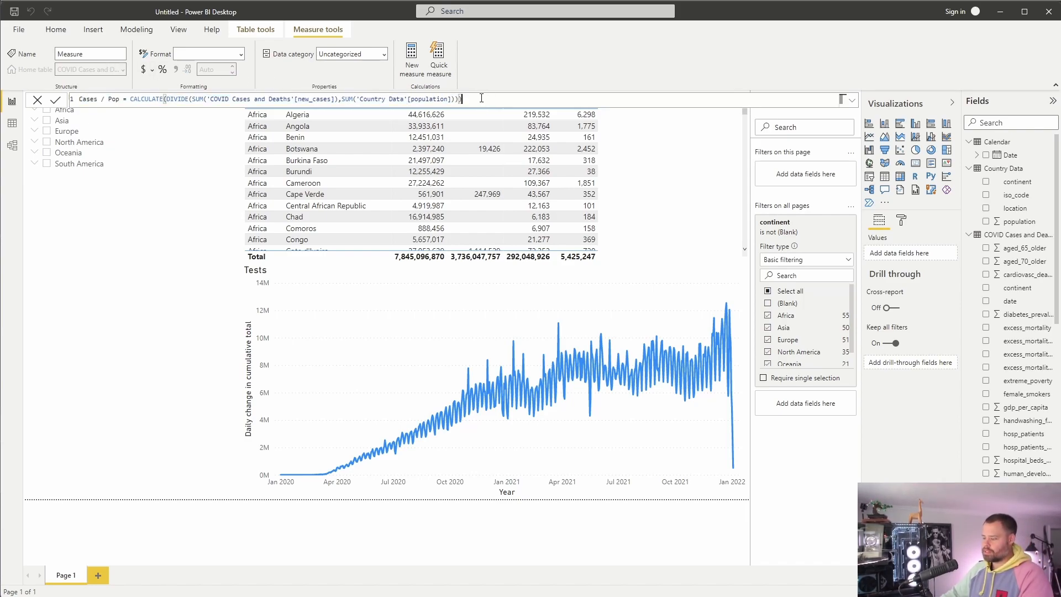
key("Return")
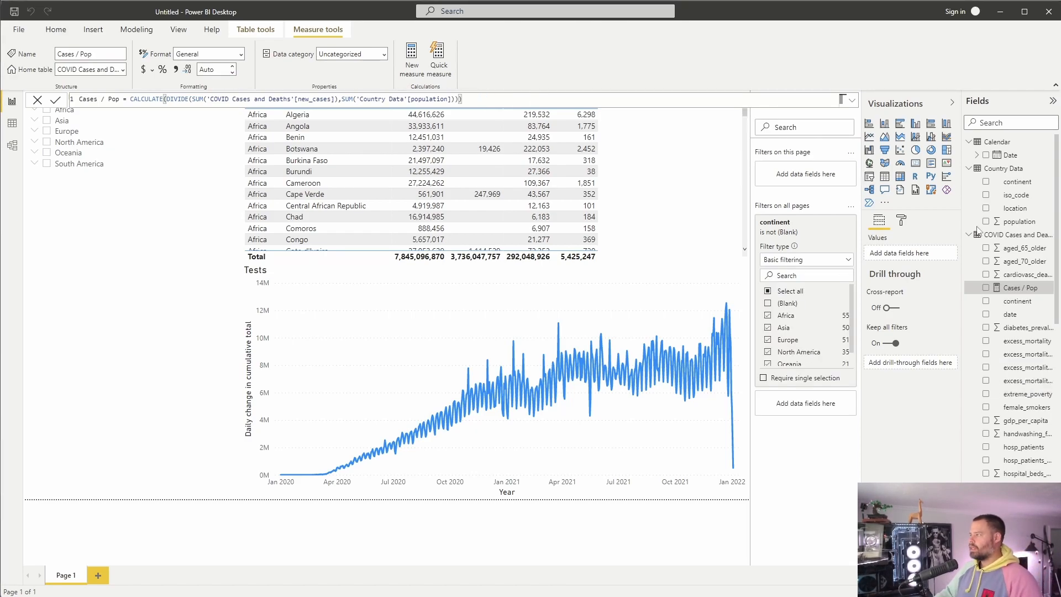
Create another measure in COVID Cases and Deaths from the copied formula, with new_deaths as the summed numerator instead of new_cases.
right_click(1019, 239)
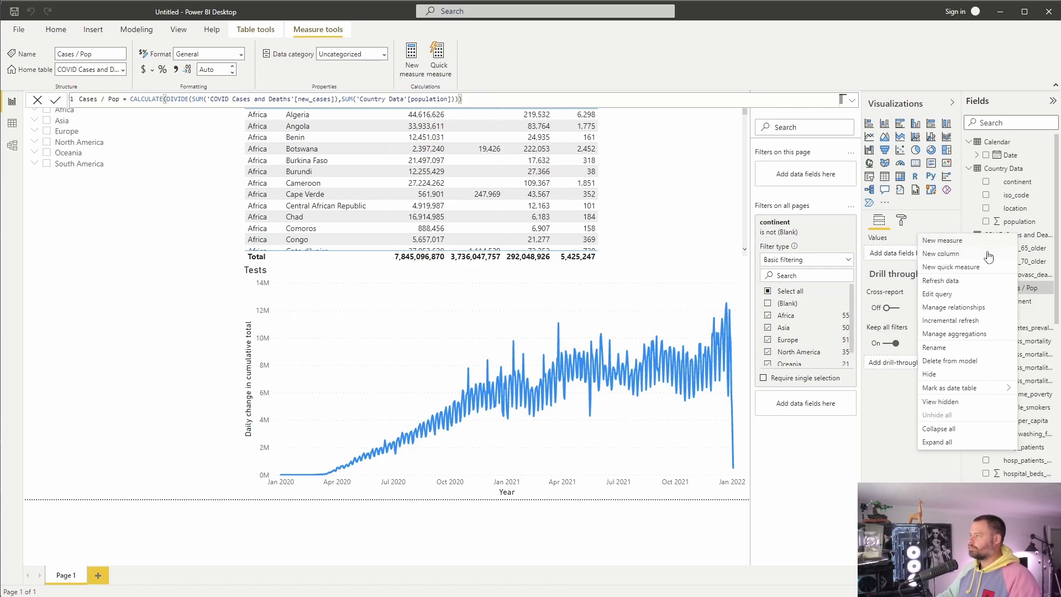
left_click(958, 241)
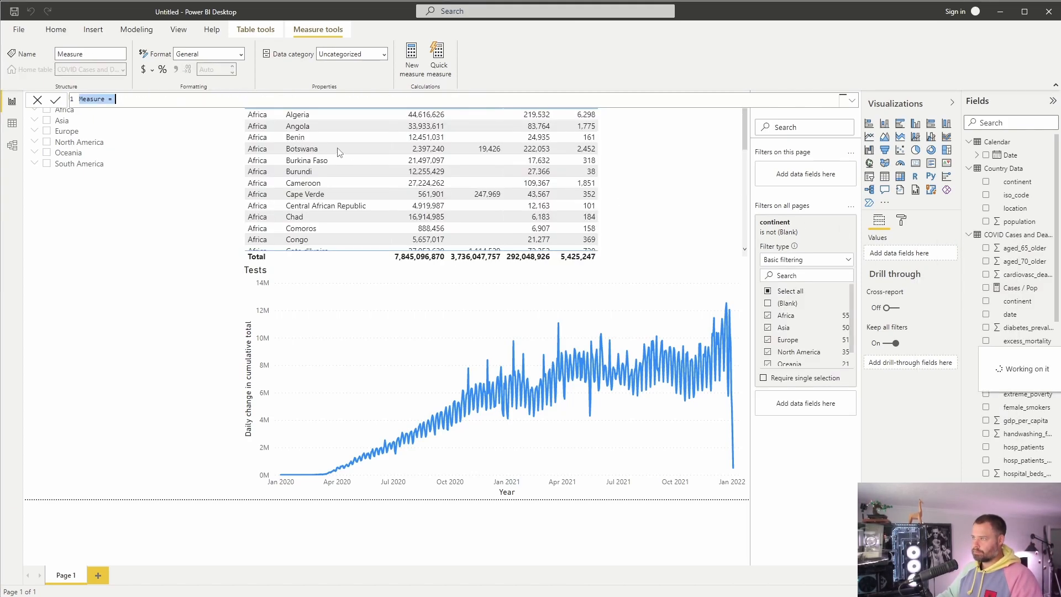
key("ctrl+v")
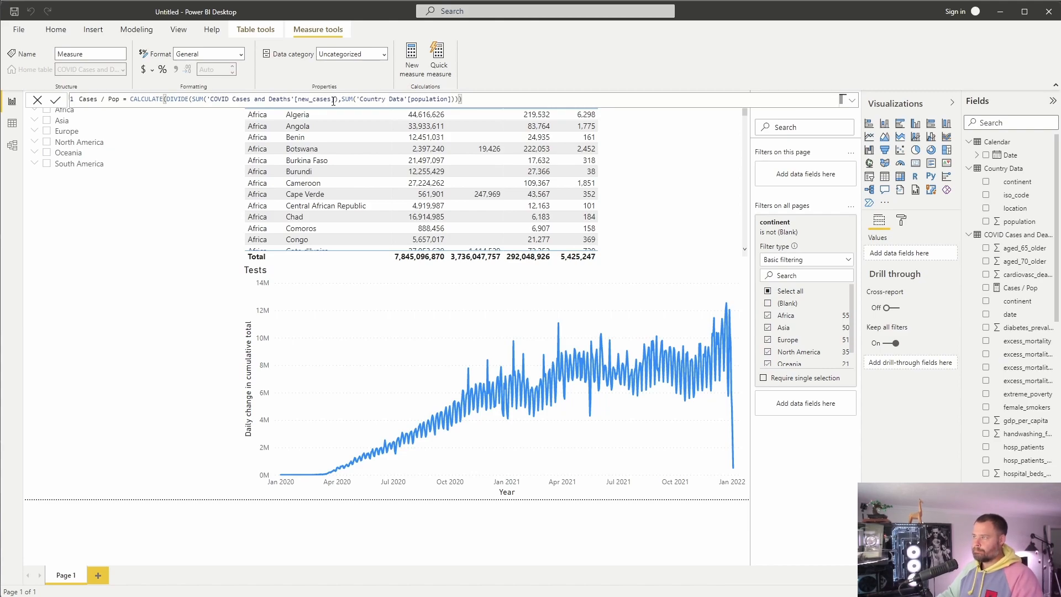
left_click_drag(336, 99, 208, 97)
key("BackSpace")
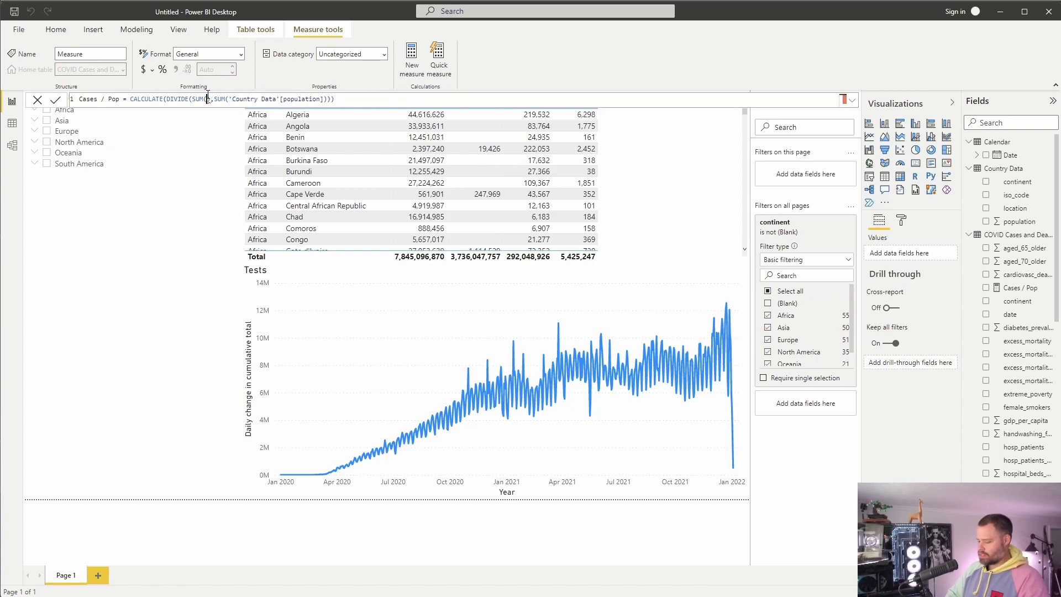
type("new")
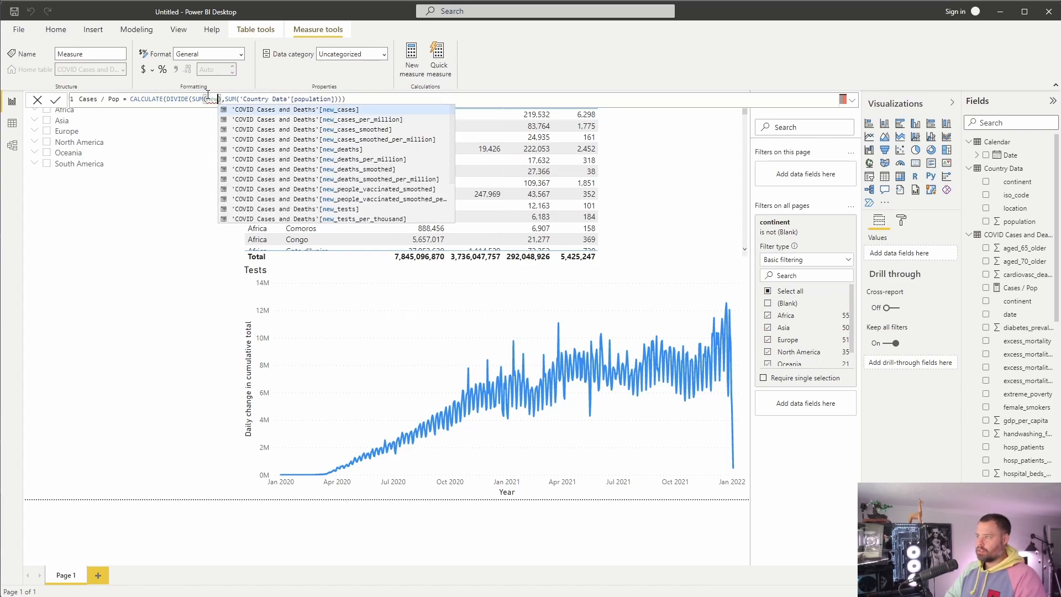
key("Down")
key("Down")
key("Down")
key("Down")
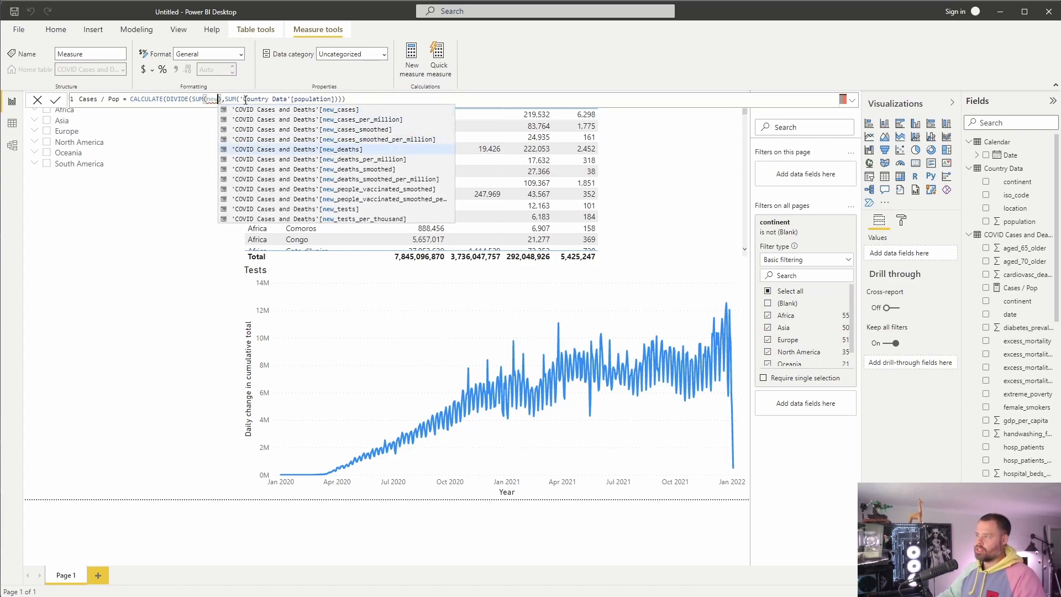
left_click(281, 151)
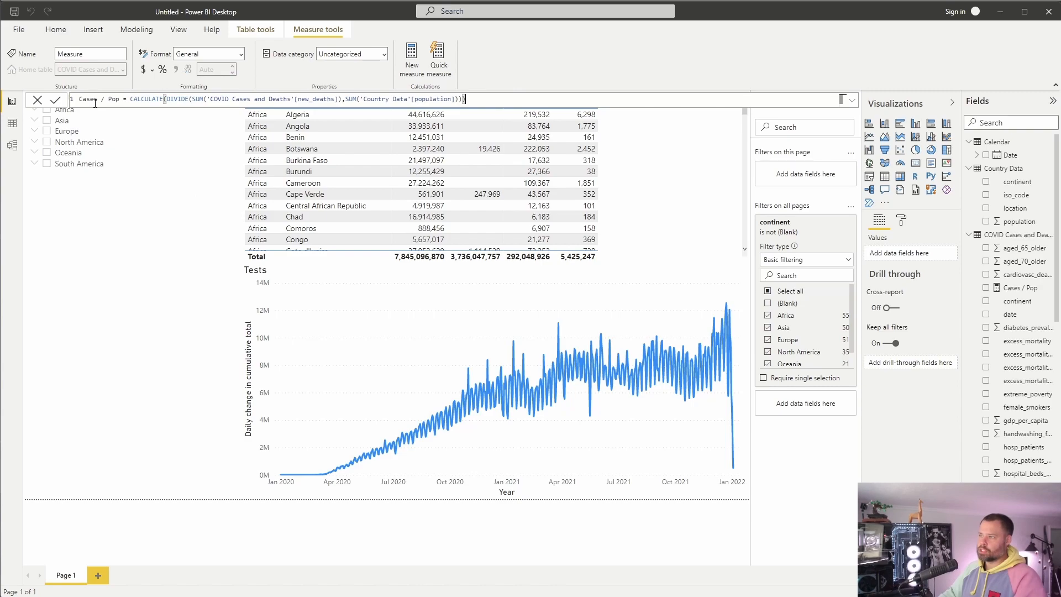
Change the pasted measure's name to "Deaths / Pop" and commit it.
left_click_drag(98, 99, 57, 100)
type("Deaths")
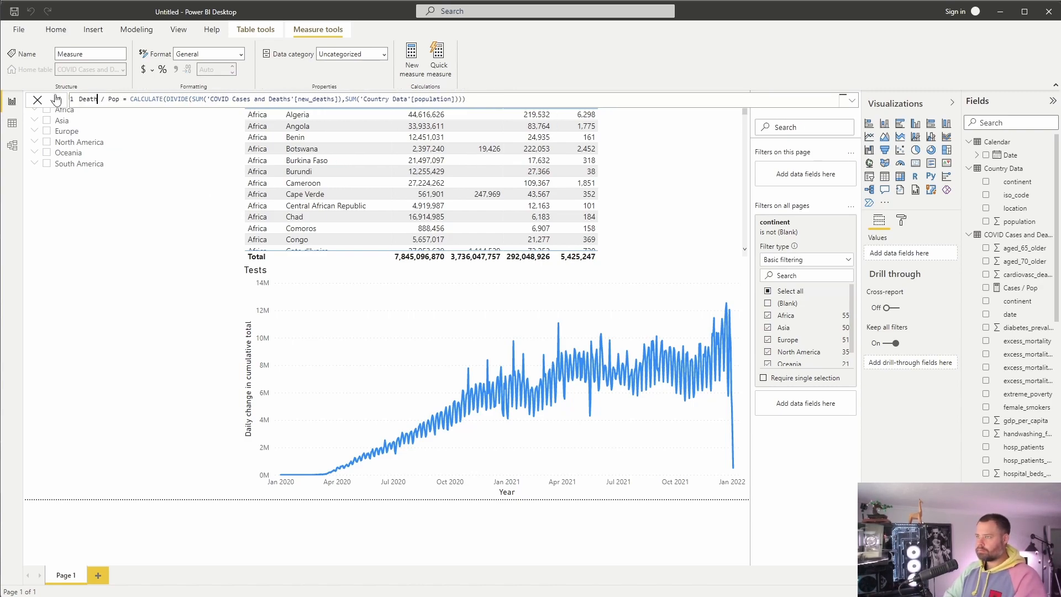
left_click(520, 98)
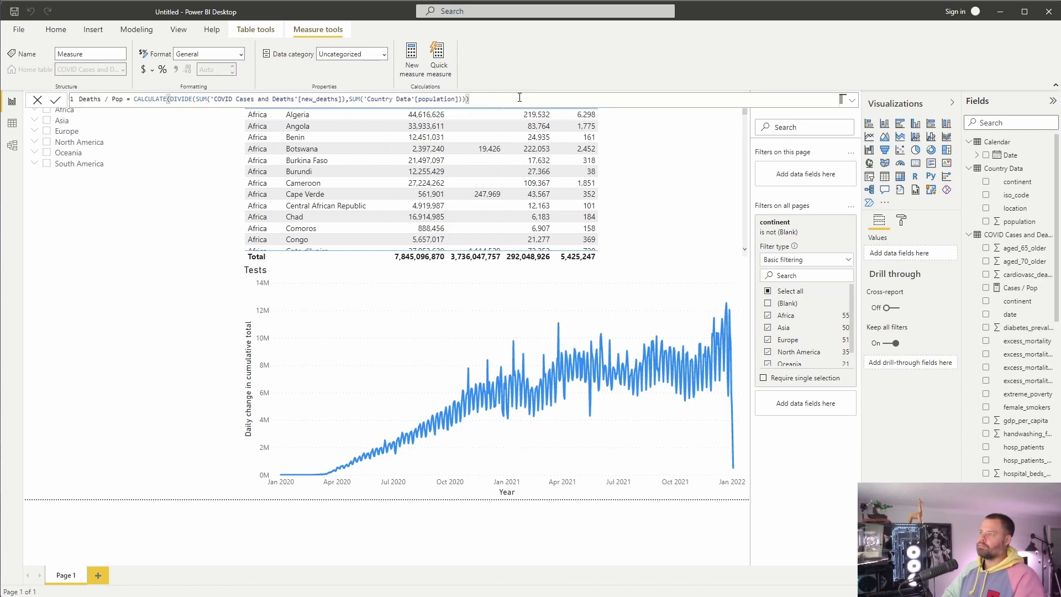
key("Return")
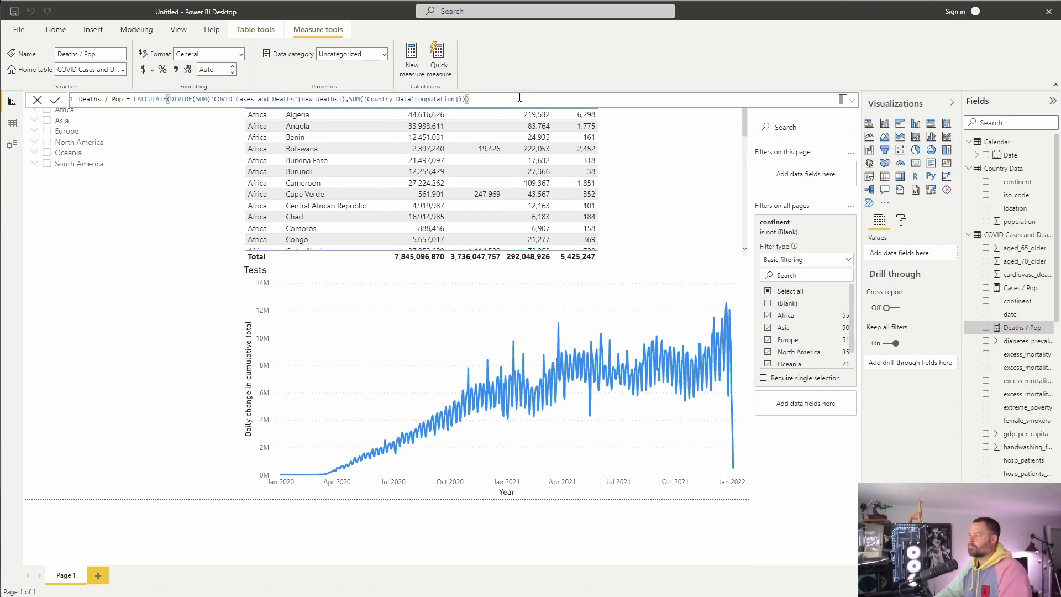
Create a new measure in the COVID Testing table from the copied formula and name it "Test / Pop".
left_click(970, 235)
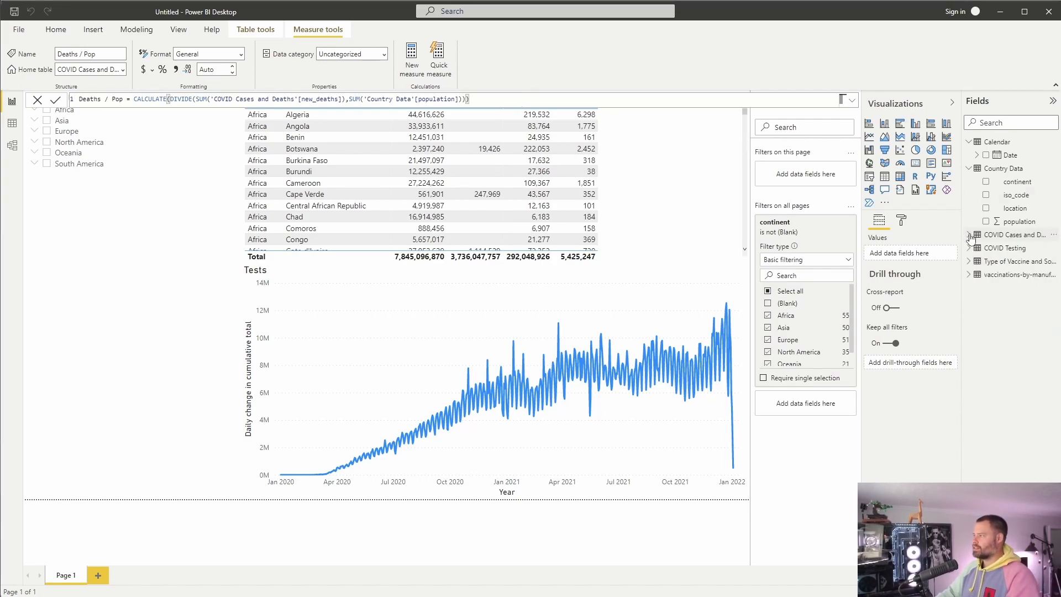
left_click(970, 248)
right_click(1002, 248)
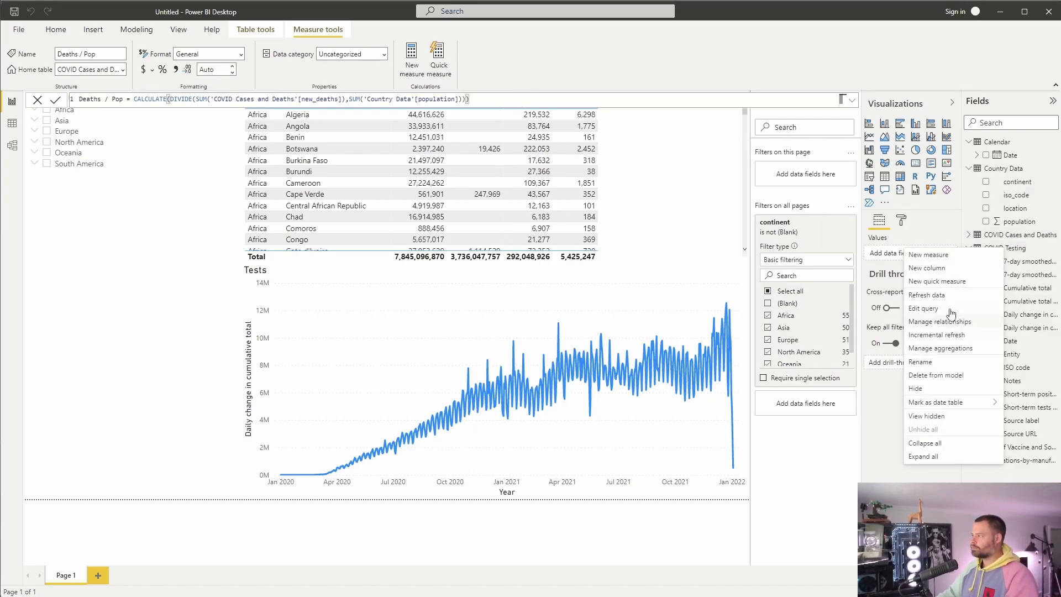
left_click(939, 254)
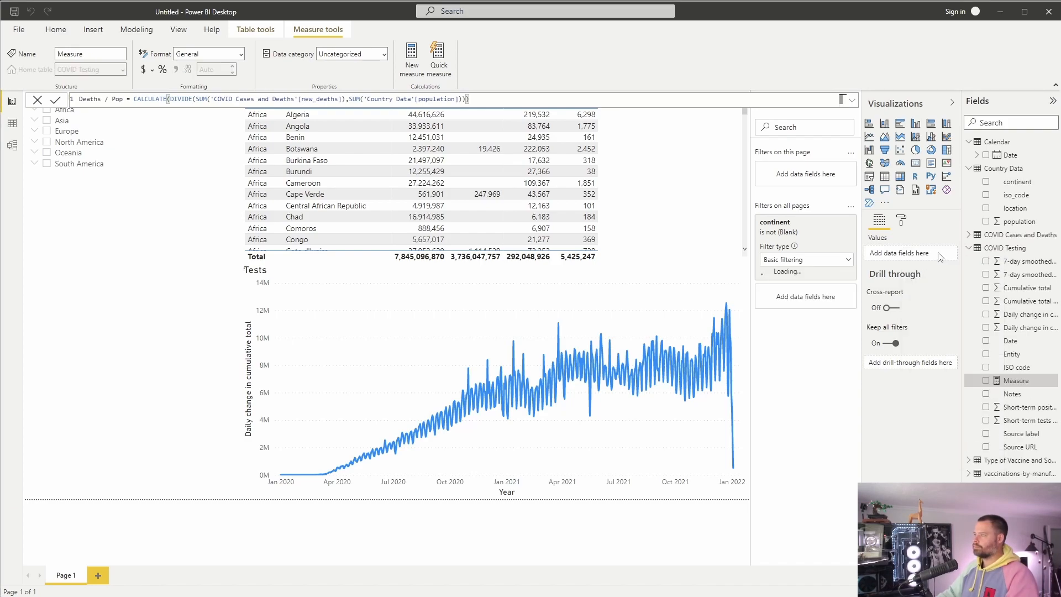
key("ctrl+v")
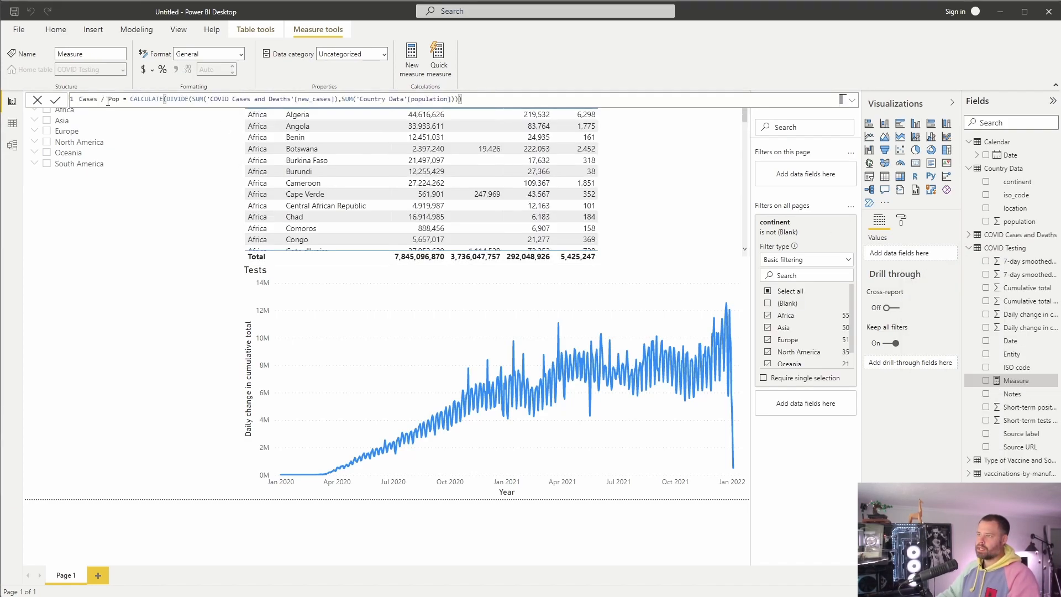
double_click(89, 99)
type("Test")
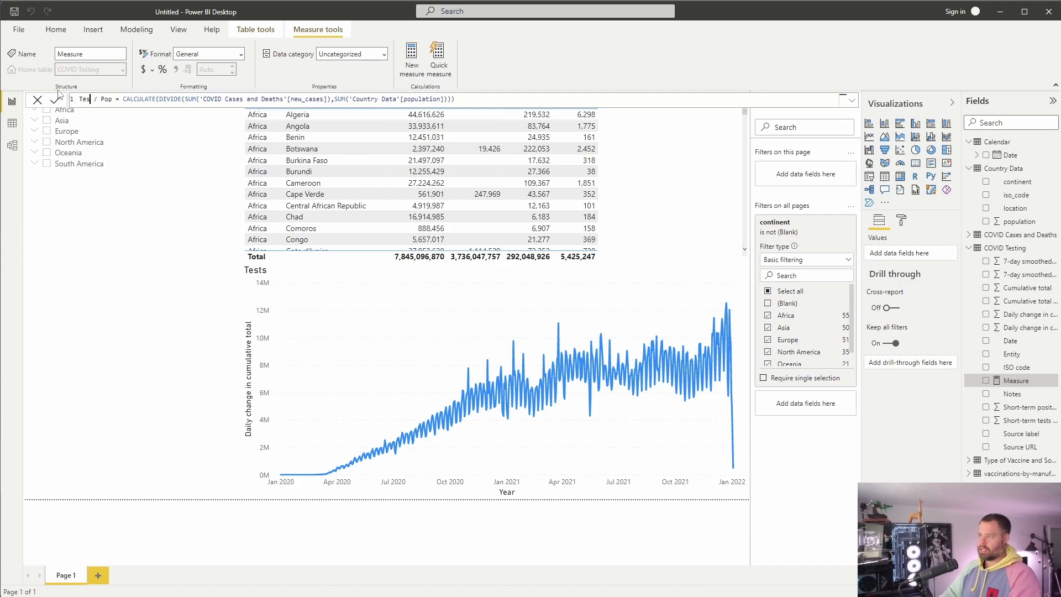
Replace the summed numerator in the Test / Pop formula with COVID Testing's Daily change in cumulative total and commit the measure.
left_click_drag(332, 98, 204, 99)
key("BackSpace")
type("Daily")
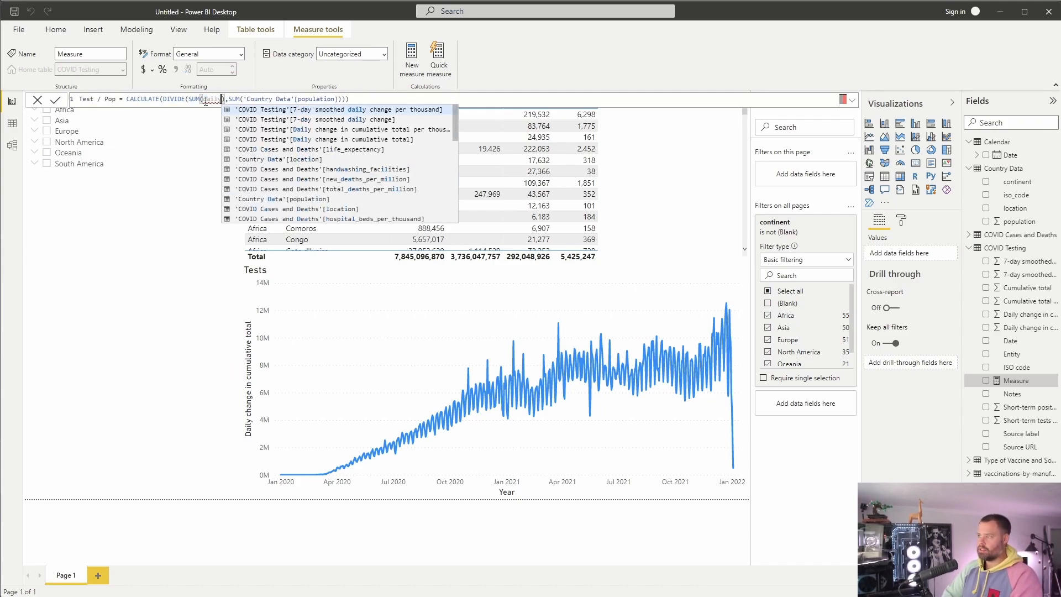
key("Down")
key("Down")
key("Down")
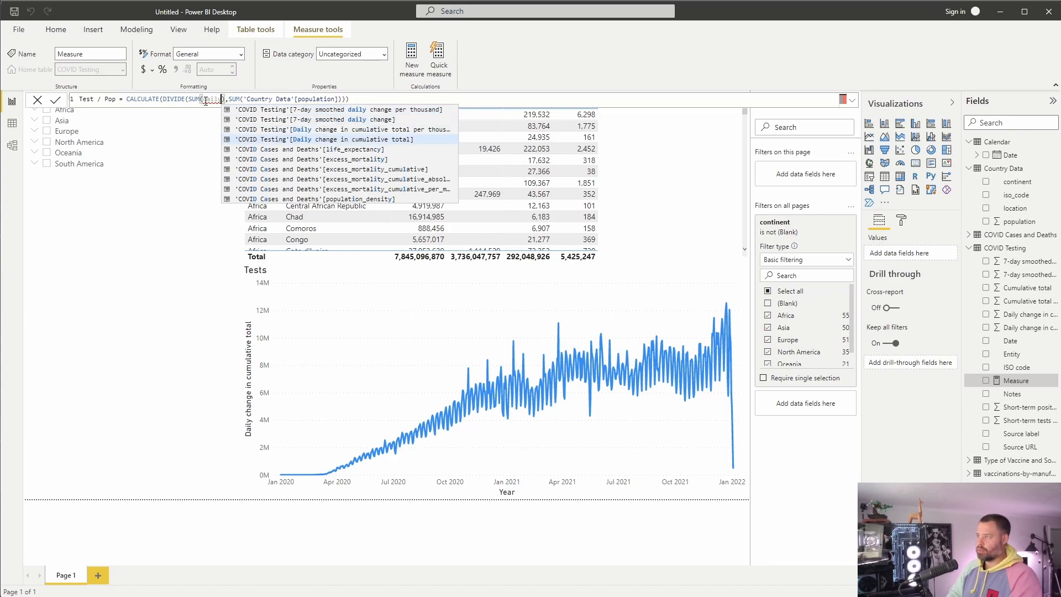
key("Tab")
left_click(531, 100)
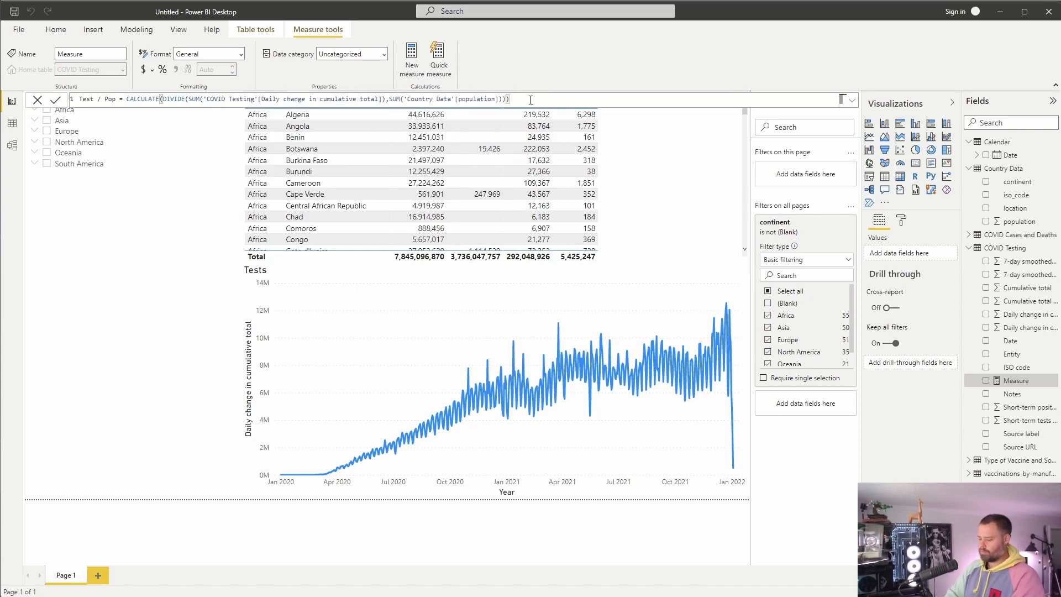
key("Return")
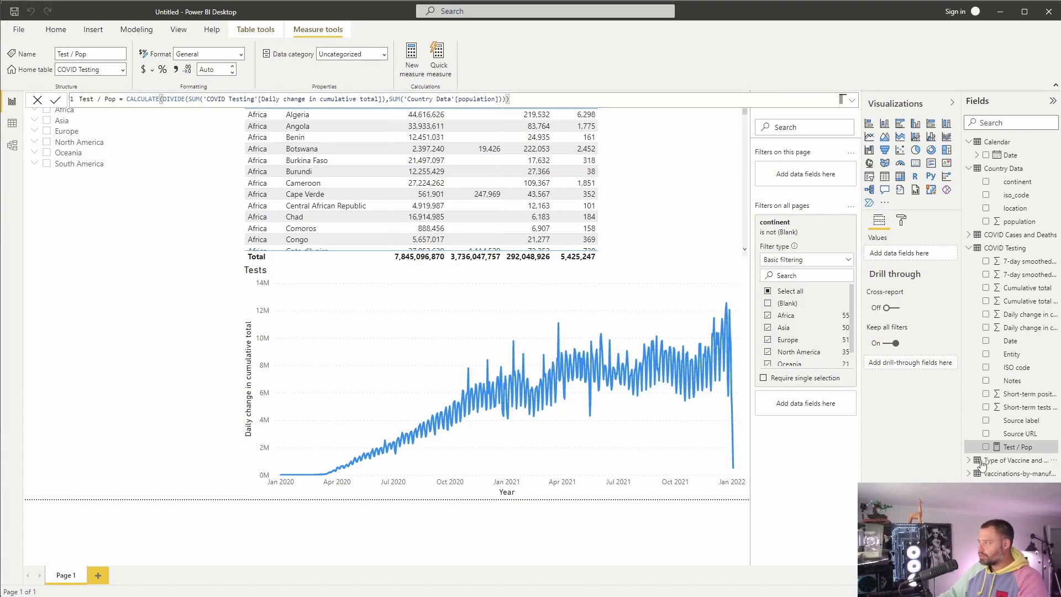
Add the Cases / Pop measure after new_cases and the Deaths / Pop measure after new_deaths in the country summary table.
left_click(969, 248)
left_click(969, 235)
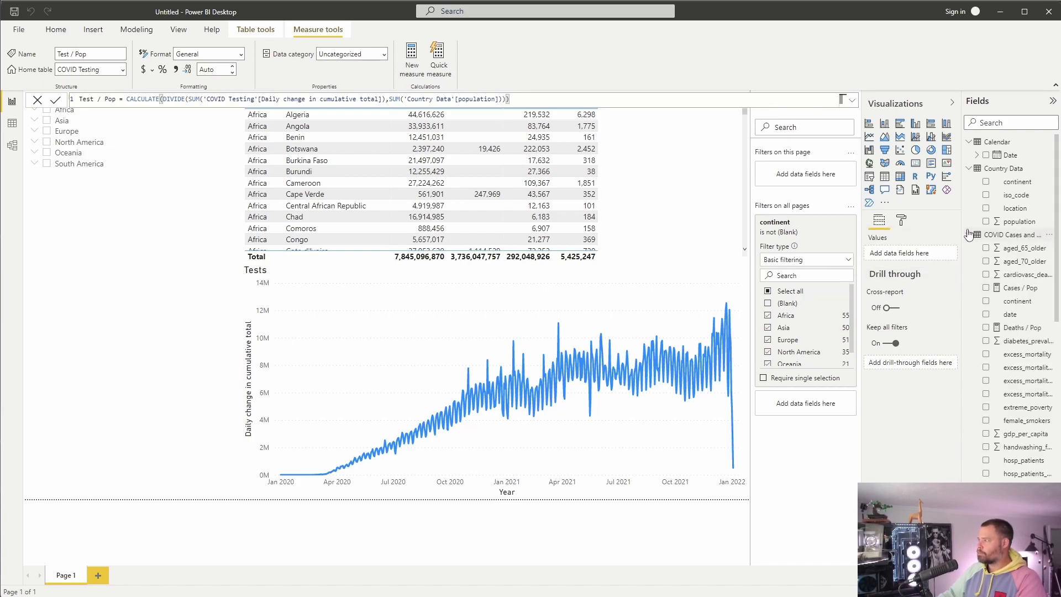
left_click(1012, 288)
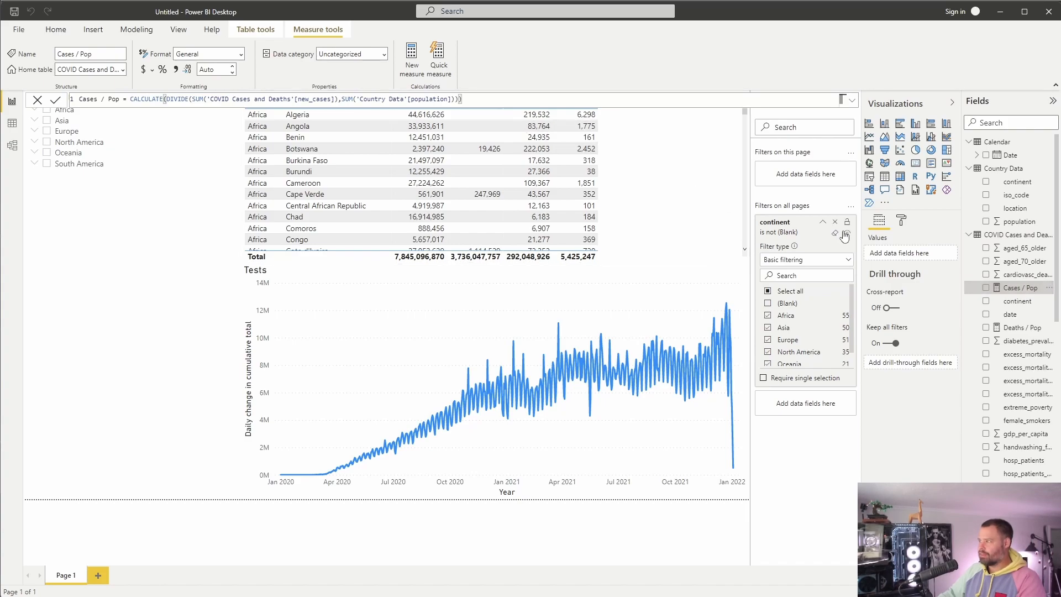
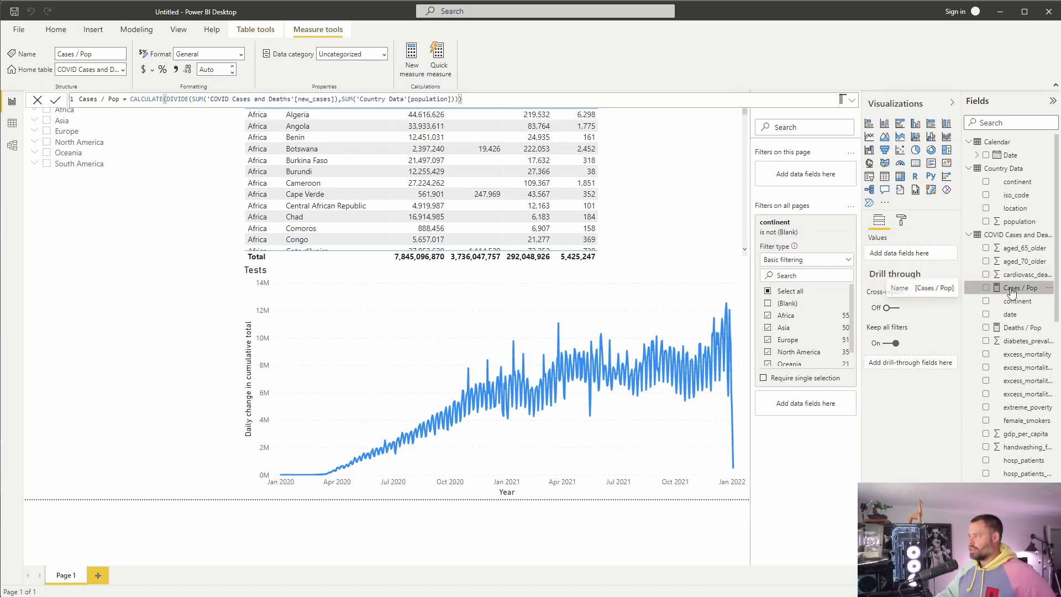
left_click(726, 154)
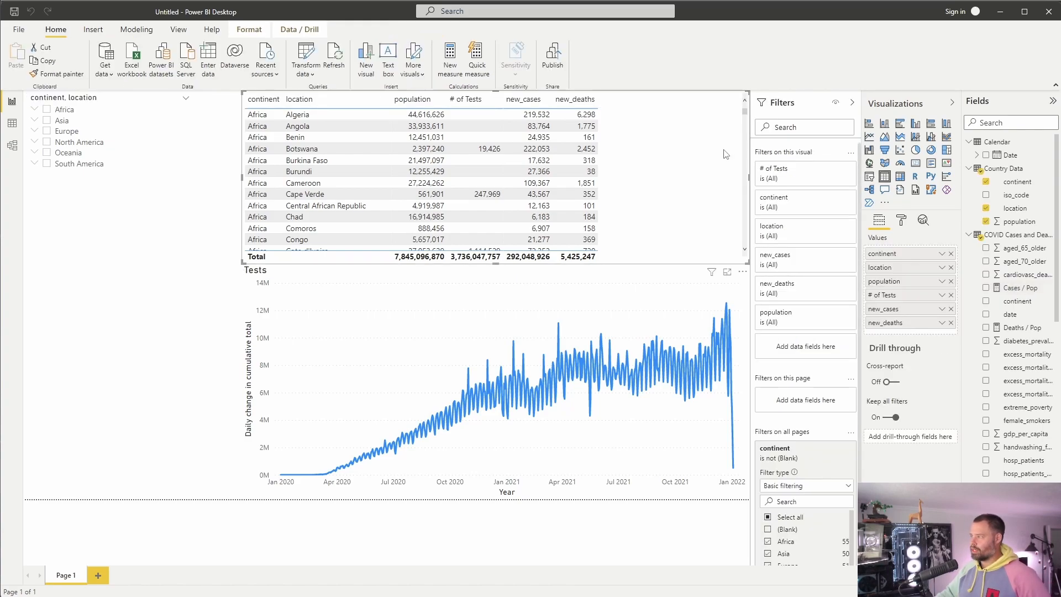
left_click_drag(1023, 289, 928, 318)
left_click_drag(1023, 332, 917, 345)
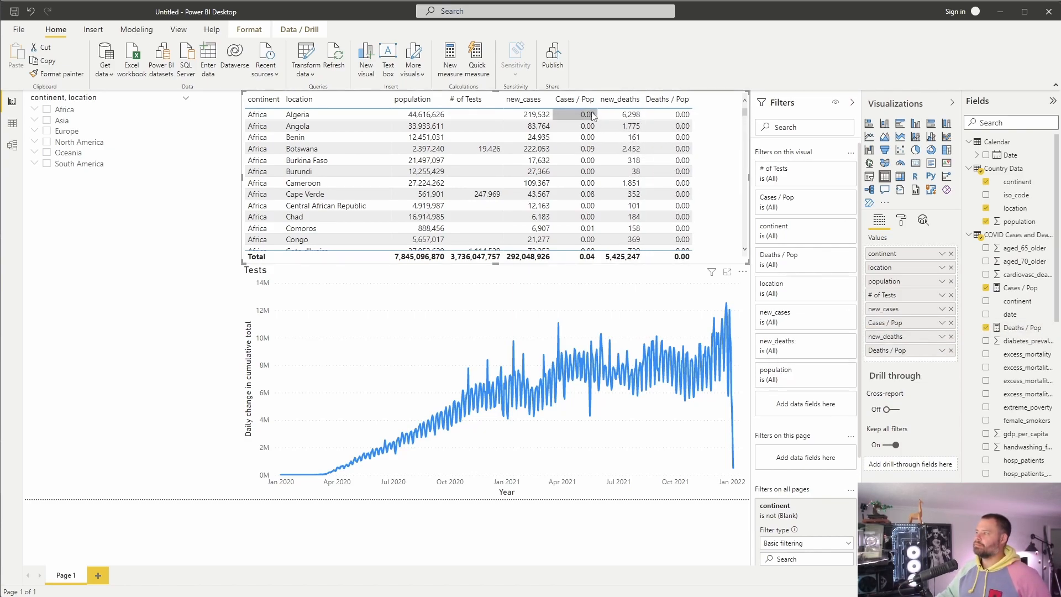
Format the Cases / Pop and Deaths / Pop measures as percentages.
left_click(1017, 287)
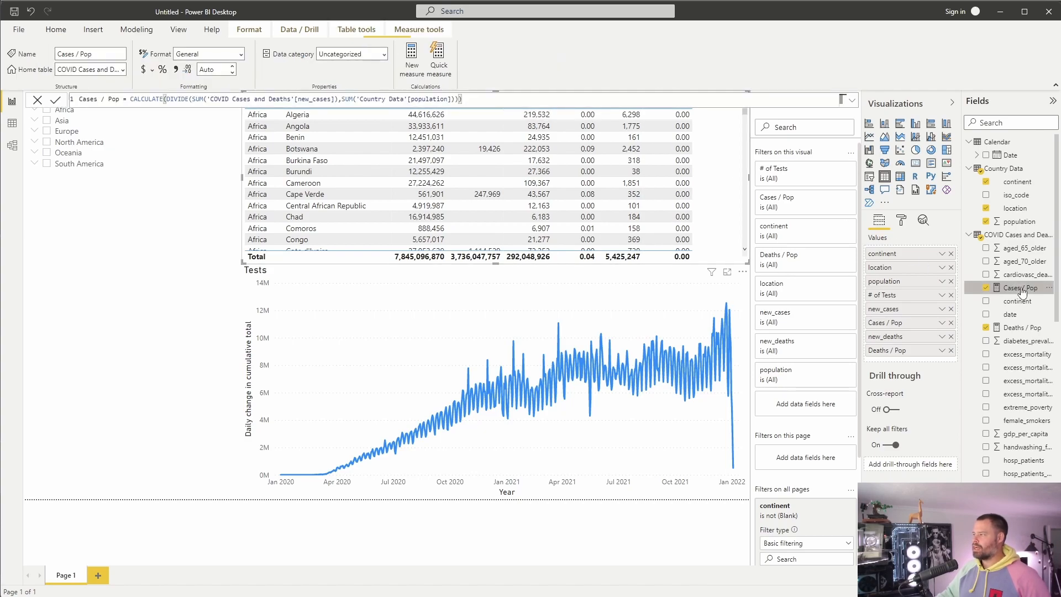
left_click(163, 70)
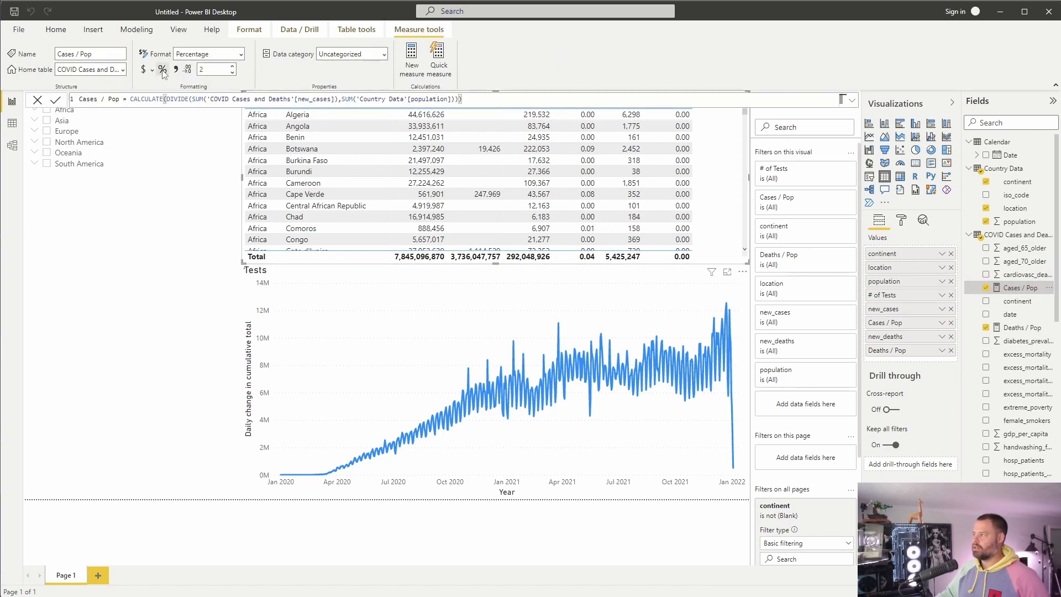
left_click(1017, 328)
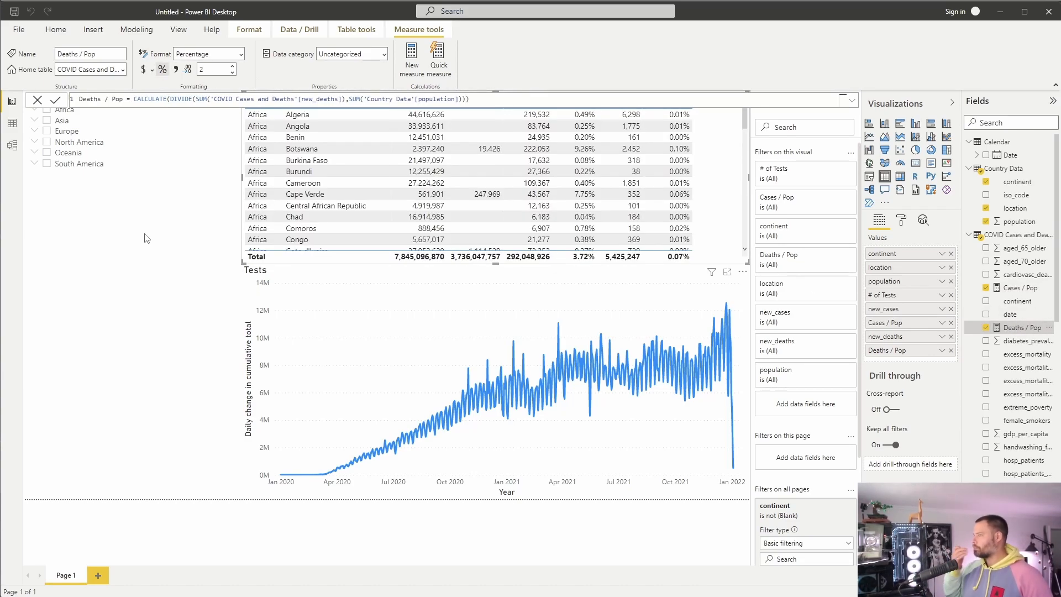
left_click(148, 390)
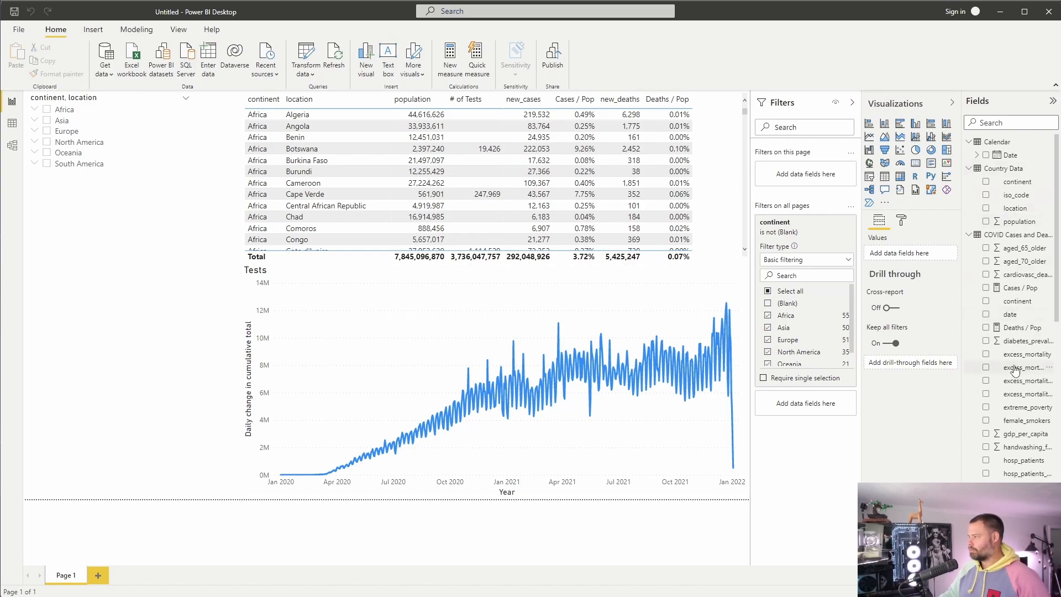
Add source_website from the Type of Vaccine and Source table as the last column of the country summary table.
left_click(969, 235)
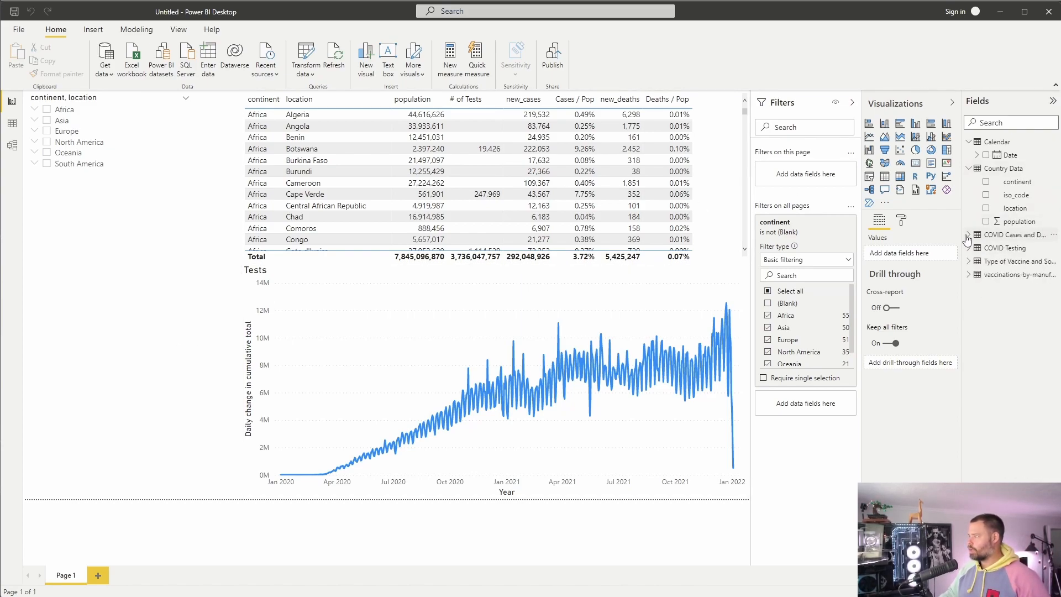
left_click(970, 170)
left_click(970, 209)
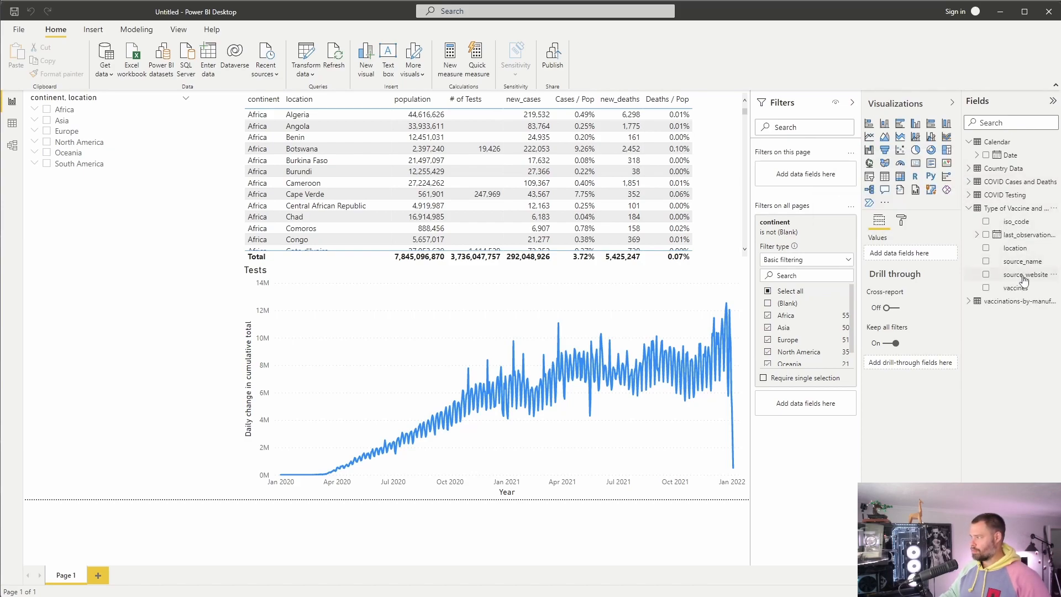
left_click(744, 113)
left_click_drag(1021, 275, 922, 366)
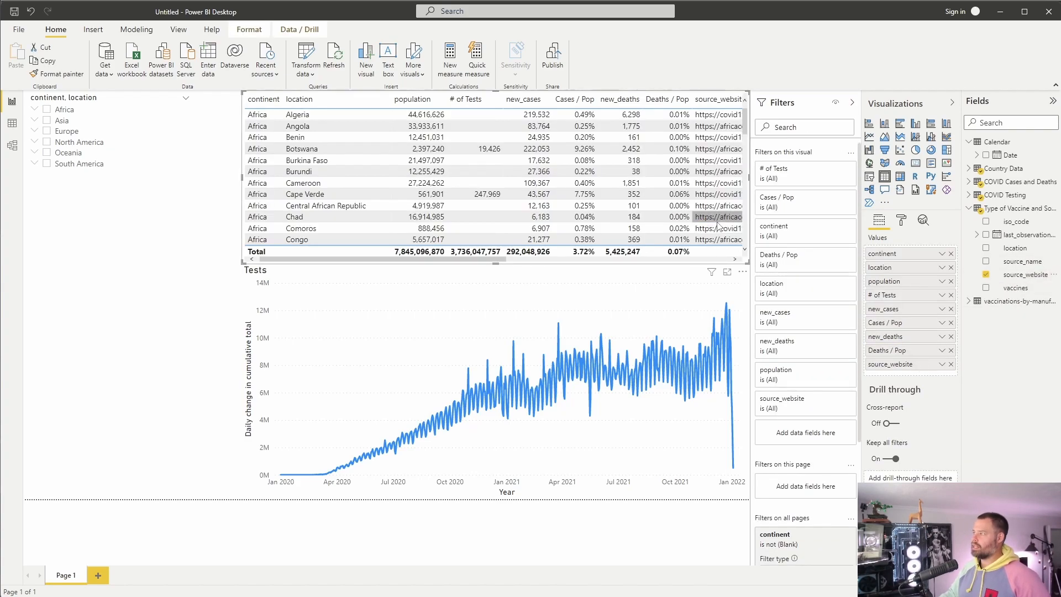
left_click_drag(450, 260, 558, 262)
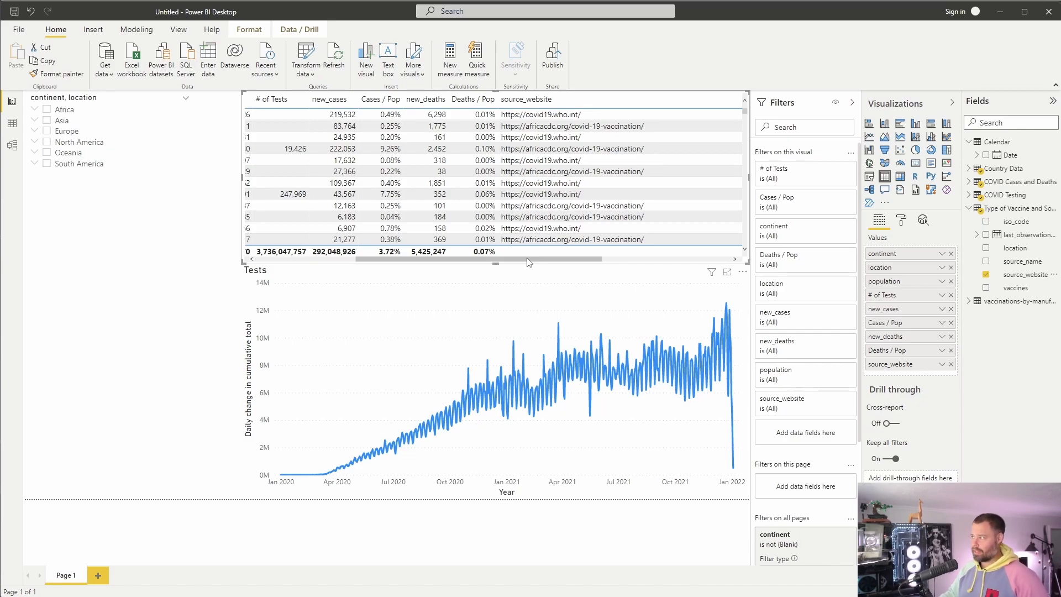
Set the data category of the source_website column to Web URL.
left_click(1016, 277)
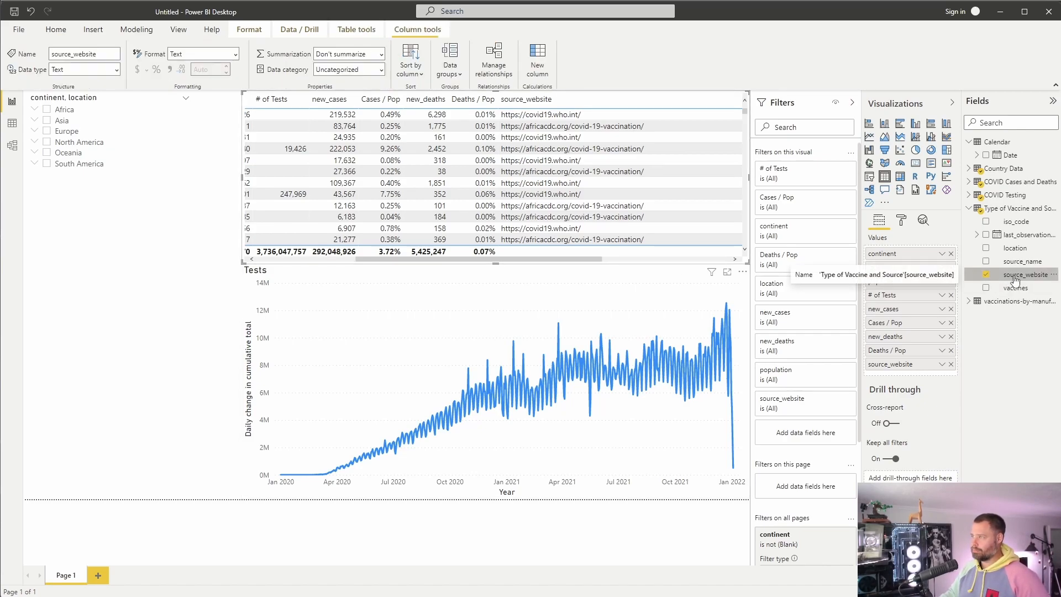
left_click(382, 69)
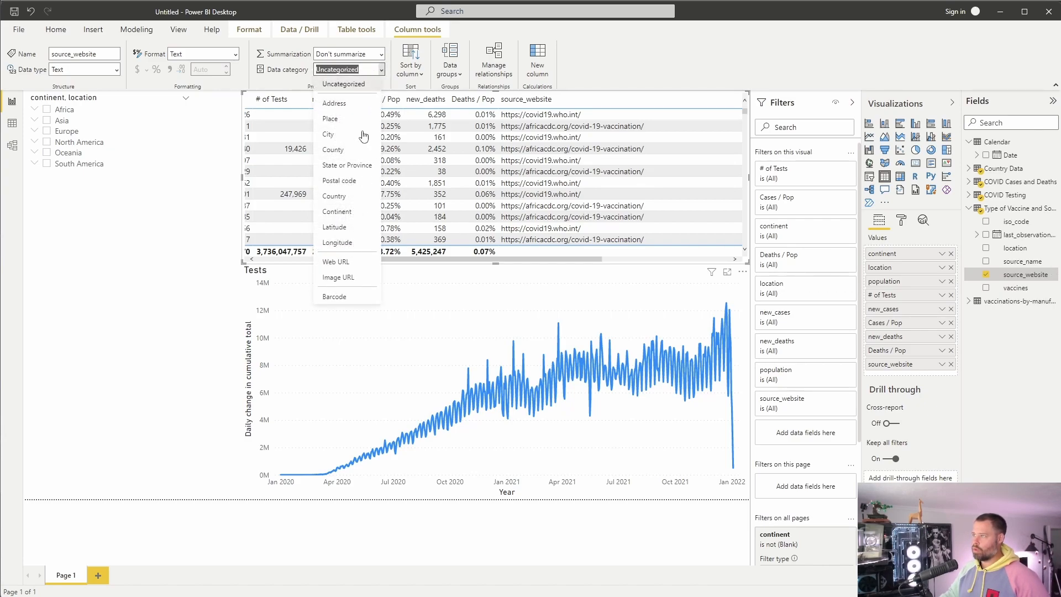
left_click(343, 264)
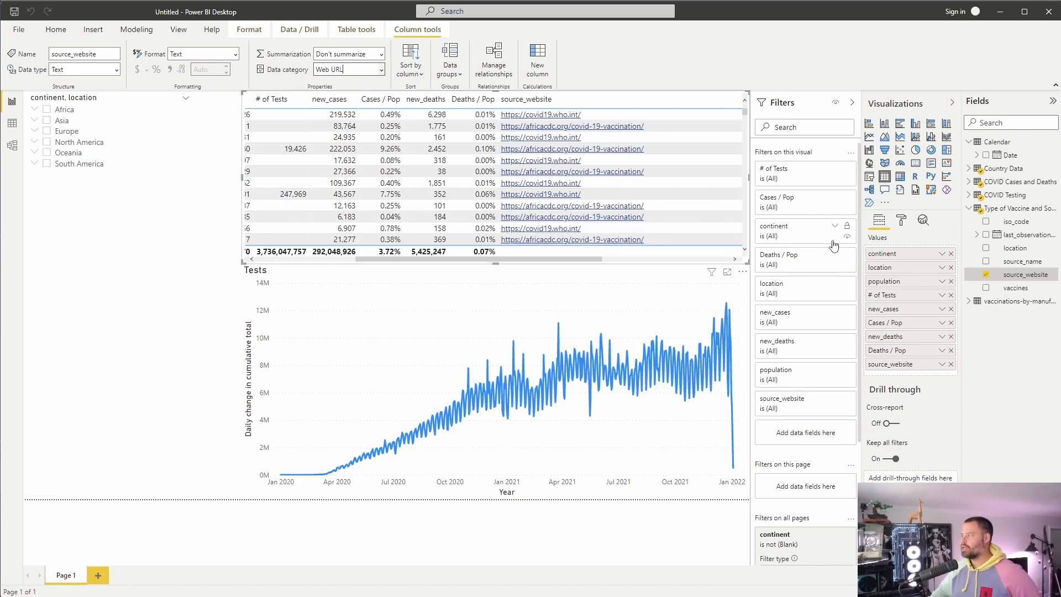
Turn on the URL icon for the country summary table's values so the source links appear as icons.
left_click(903, 221)
left_click(870, 348)
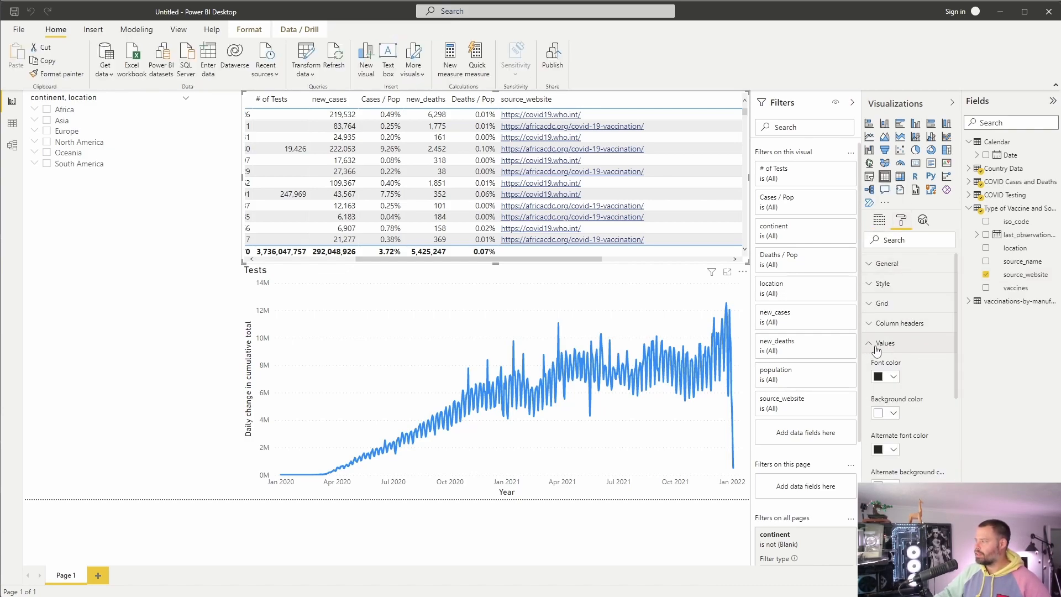
scroll(896, 442, "down", 2)
left_click(892, 459)
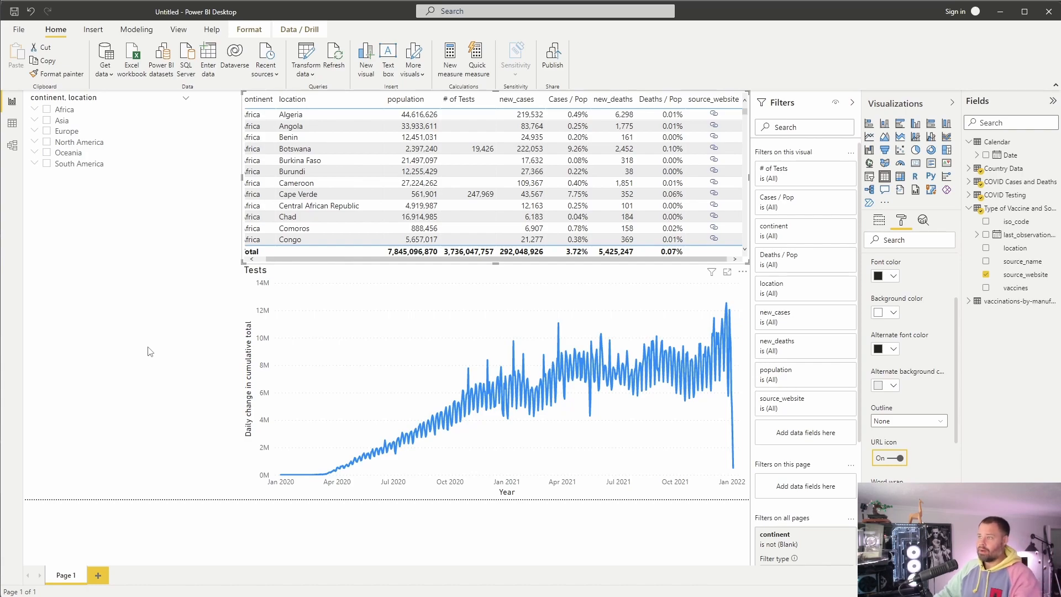
left_click(117, 346)
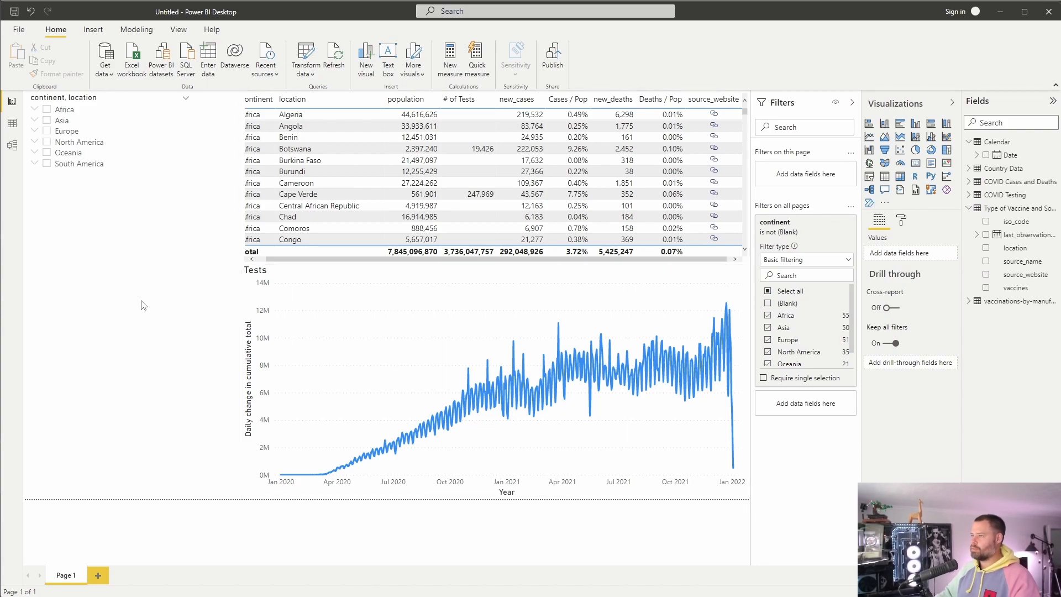
Add a map beside the Tests chart, widen it to fill the gap, and use Country Data's continent and location as its location levels.
left_click(870, 164)
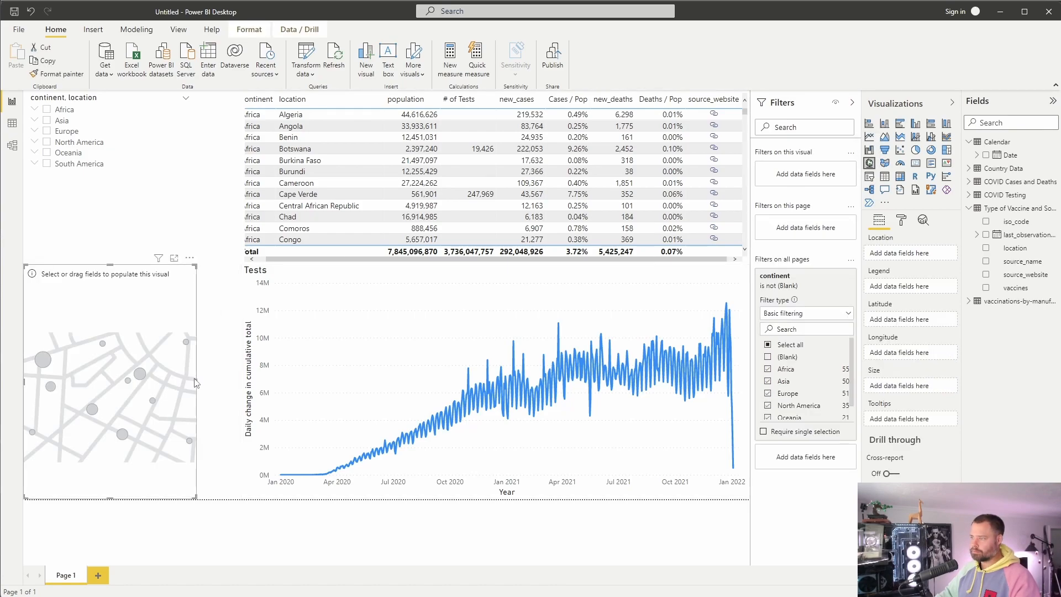
left_click_drag(197, 381, 233, 381)
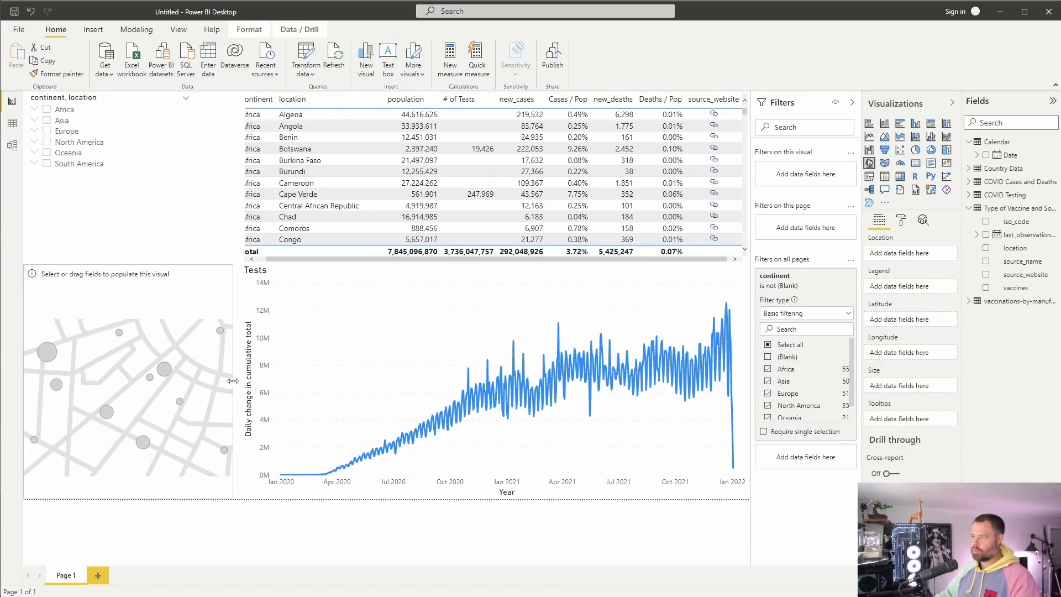
left_click(969, 209)
left_click(969, 171)
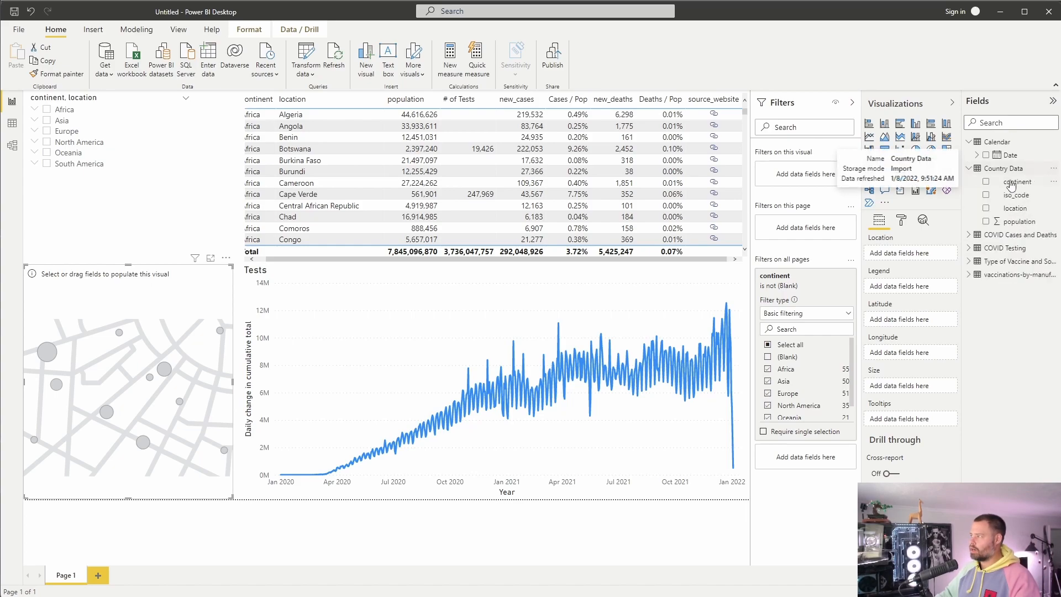
left_click_drag(1017, 181, 922, 254)
left_click_drag(1010, 209, 915, 264)
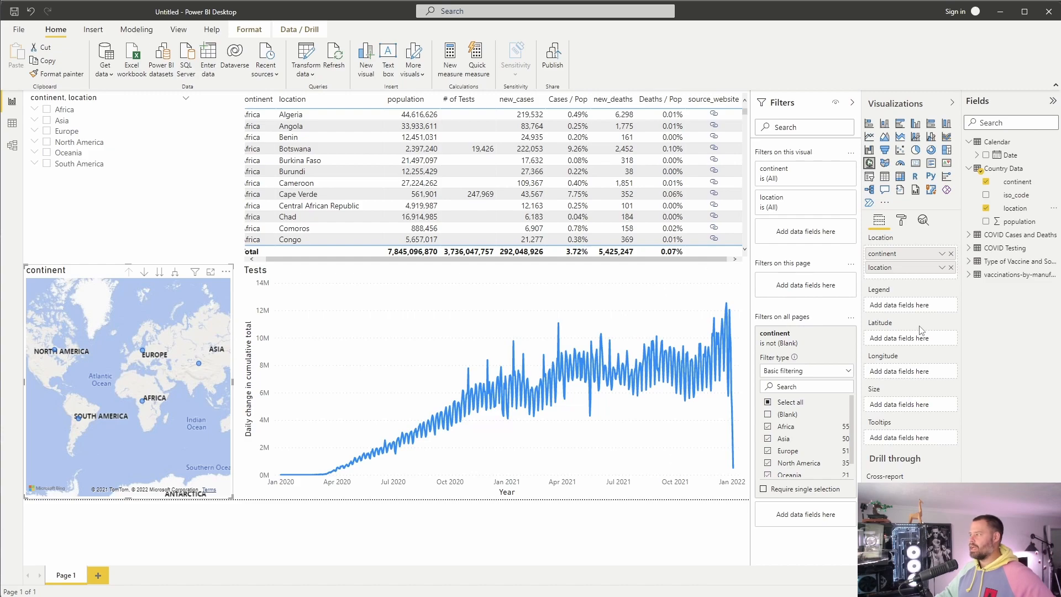
Size the map's bubbles by the Test / Pop measure from the COVID Testing table.
left_click(969, 248)
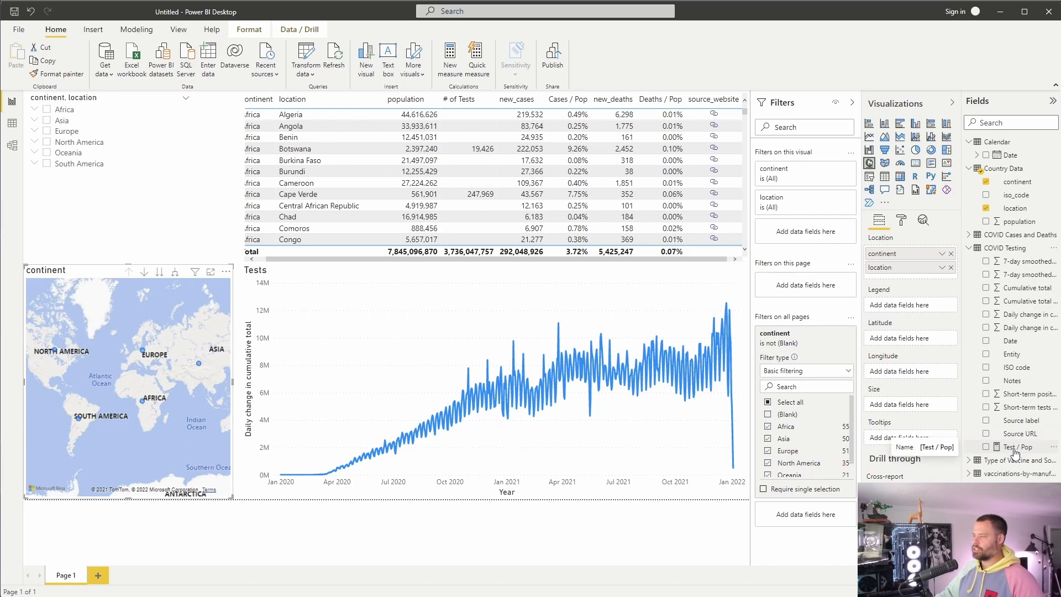
left_click_drag(1016, 452, 910, 412)
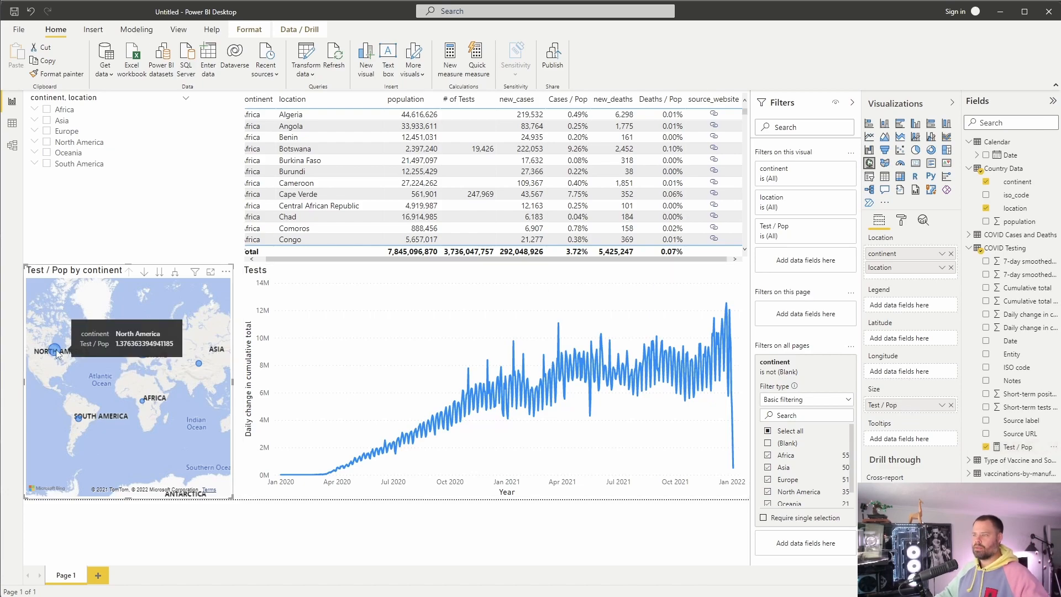
mouse_move(143, 360)
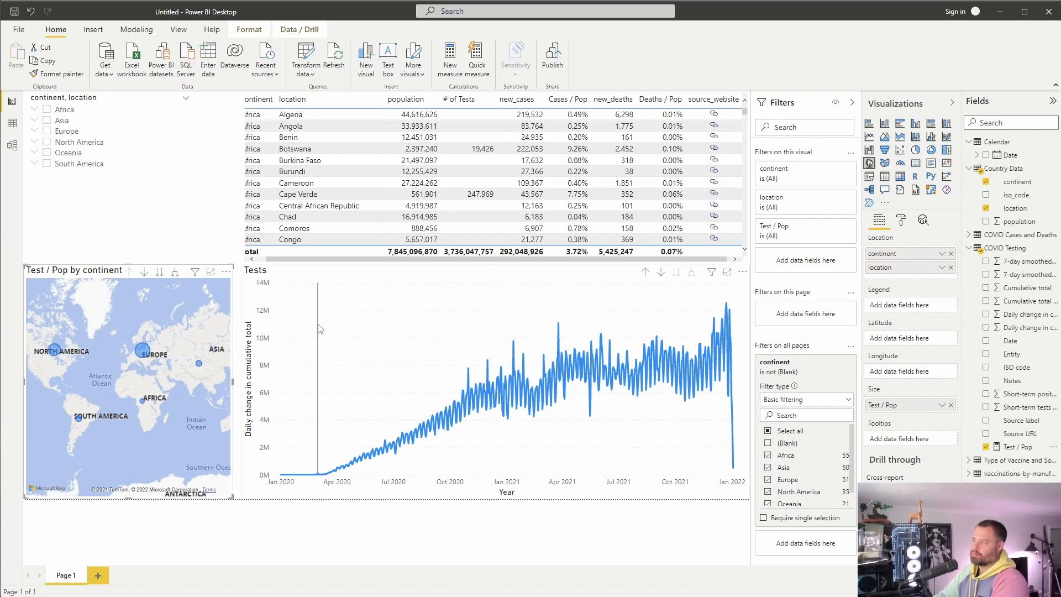
Enlarge the map's bubbles to size 47 and deselect the map.
left_click(903, 222)
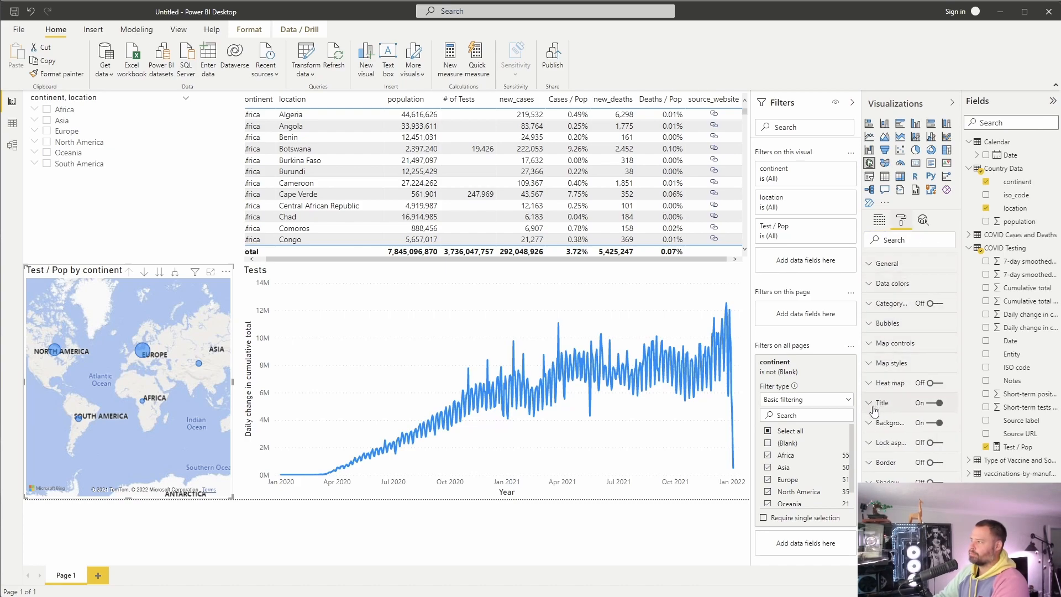
left_click(879, 323)
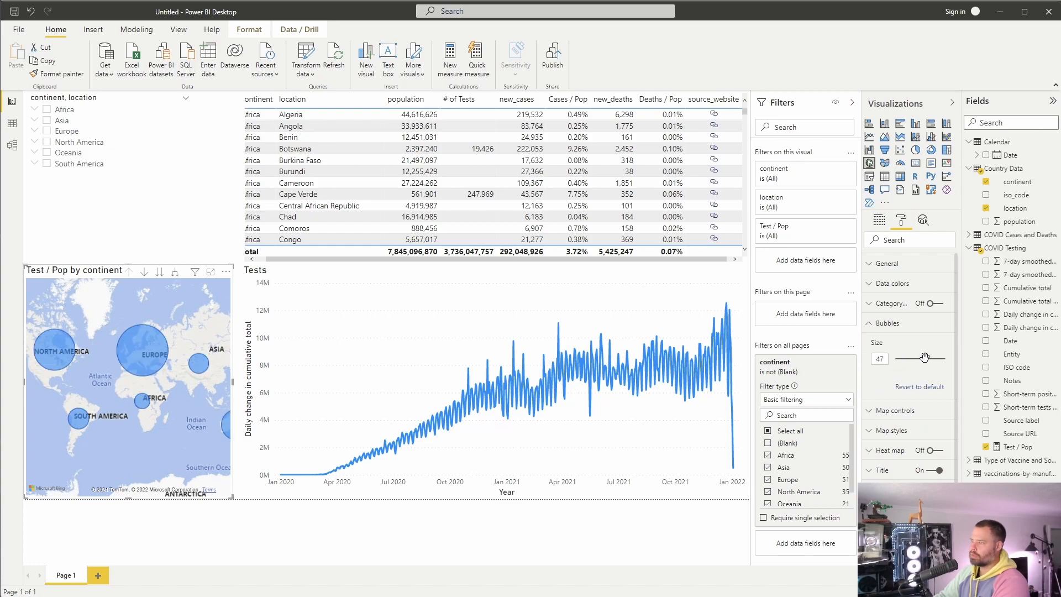
left_click(198, 231)
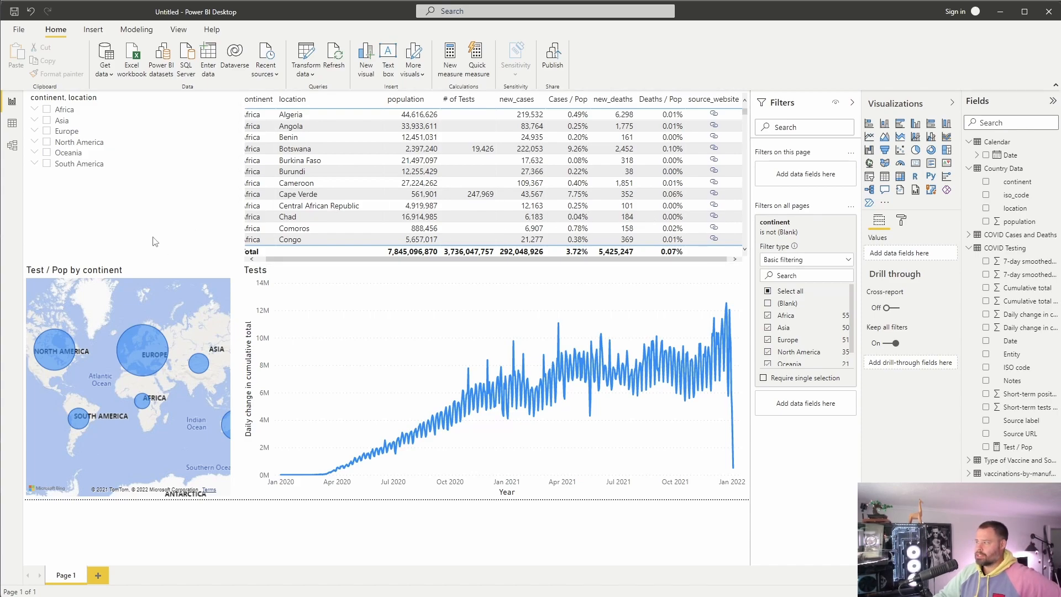
Change the report page size to a custom 1600 by 1600 pixels.
left_click(902, 222)
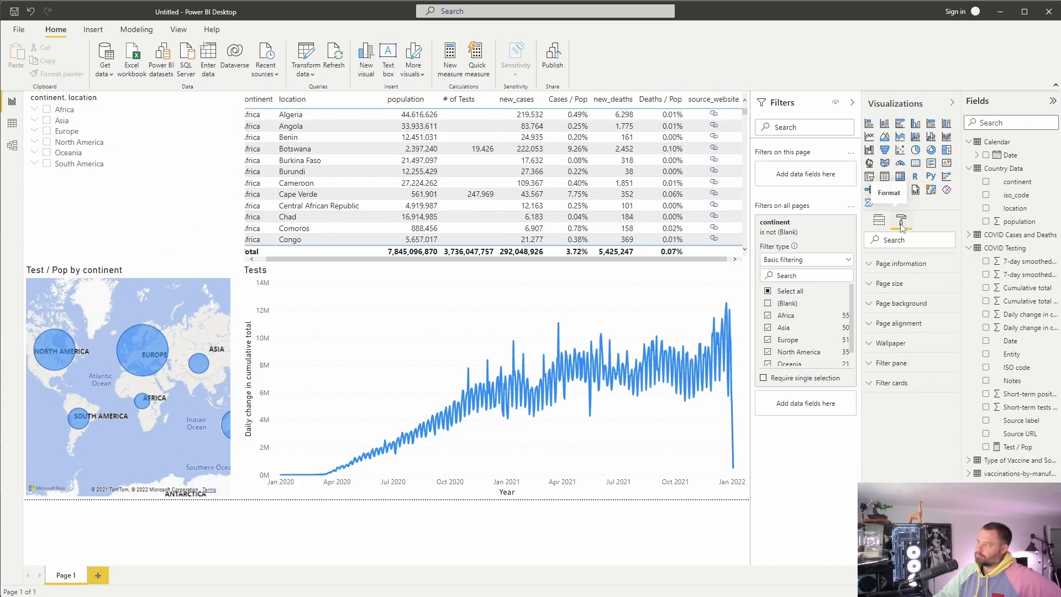
left_click(874, 286)
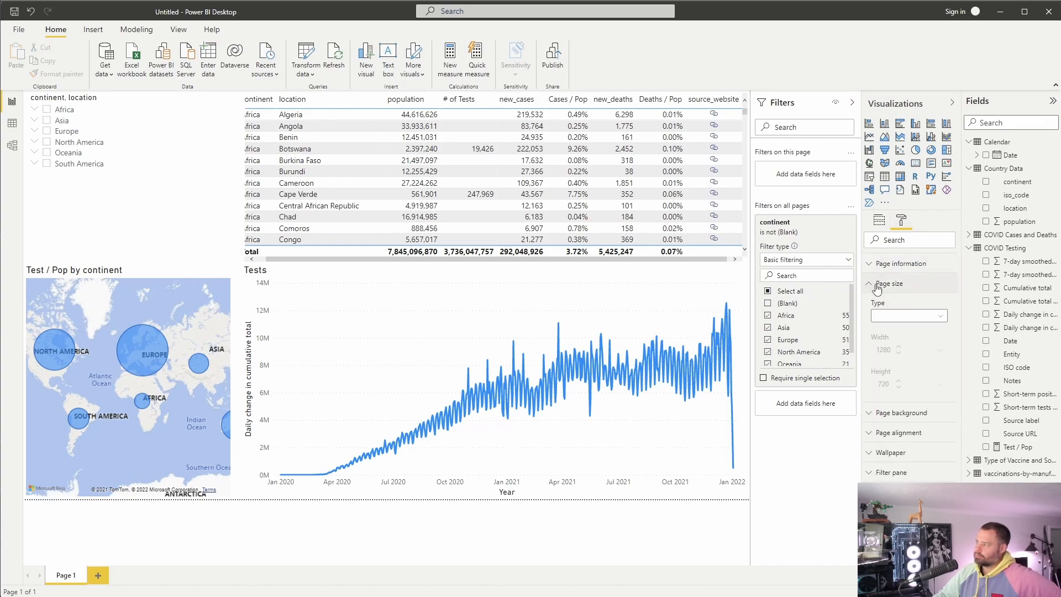
left_click(911, 316)
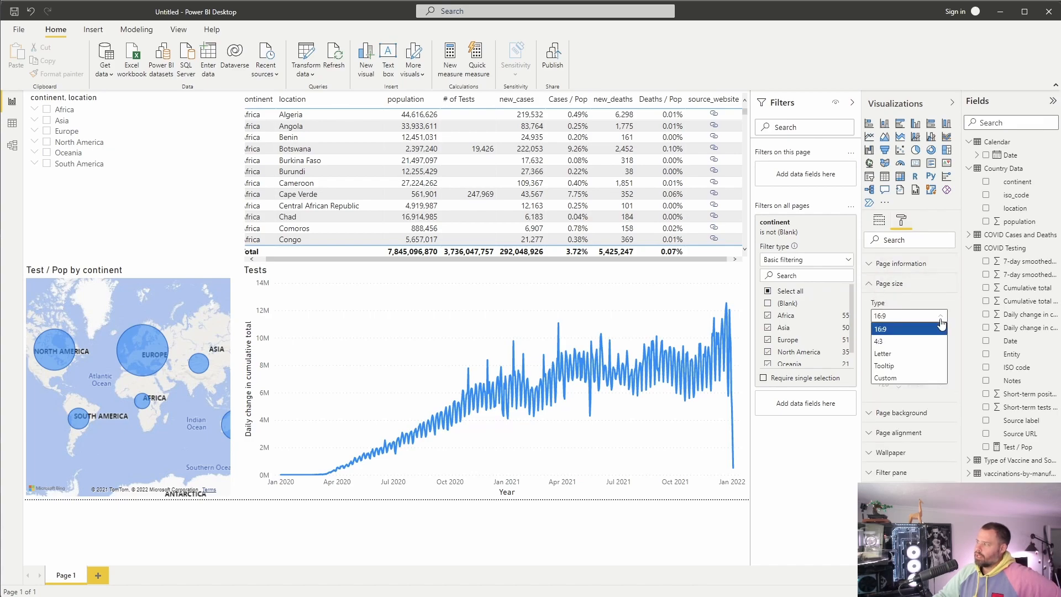
left_click(901, 378)
double_click(892, 350)
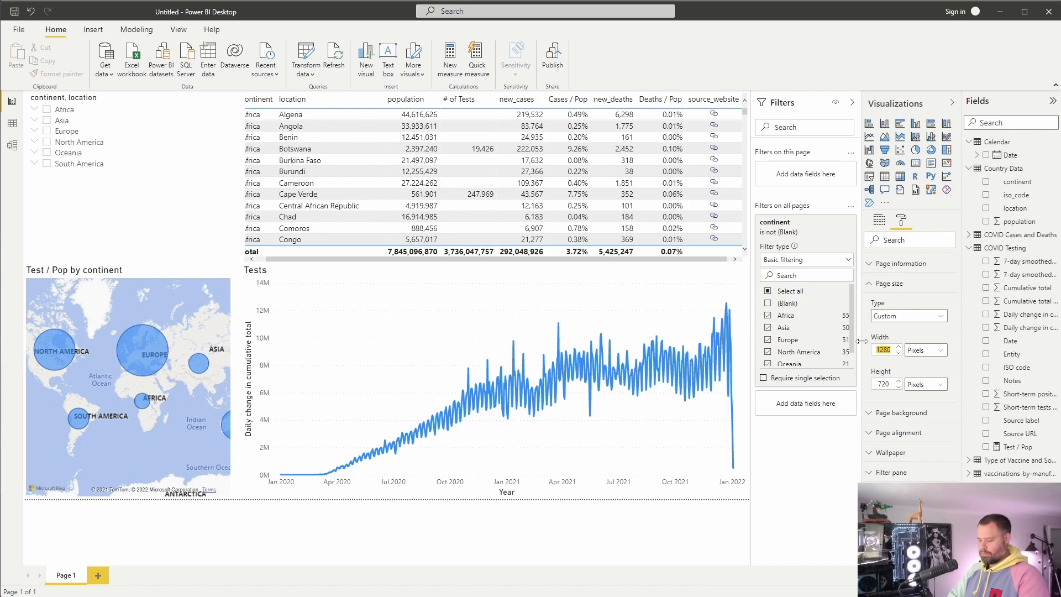
type("1600")
double_click(884, 384)
type("1600")
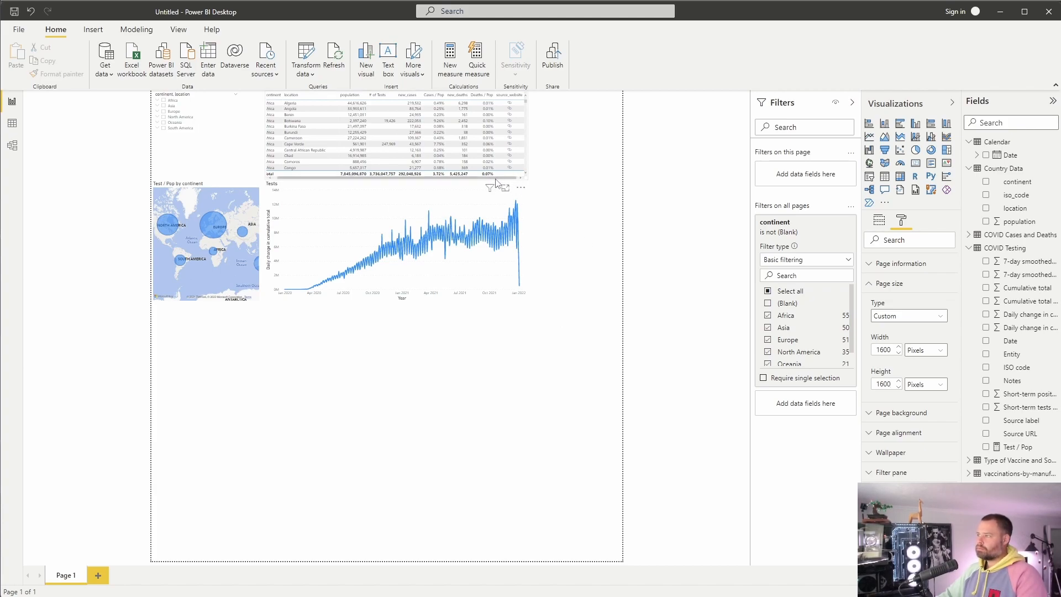
Widen the country summary table until its source_website column fits completely, and deselect it.
left_click(516, 150)
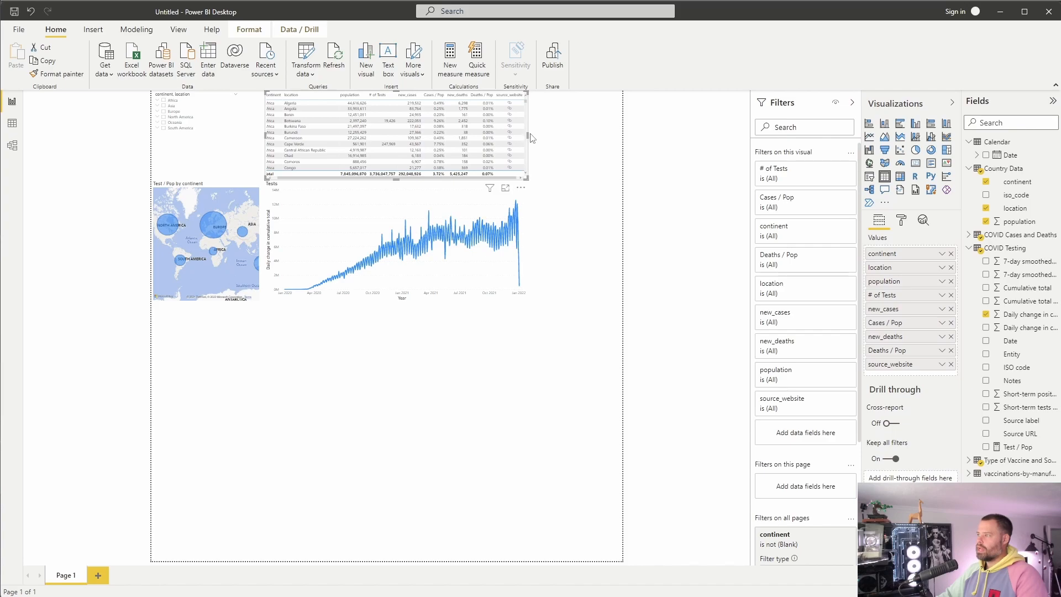
left_click_drag(527, 135, 557, 135)
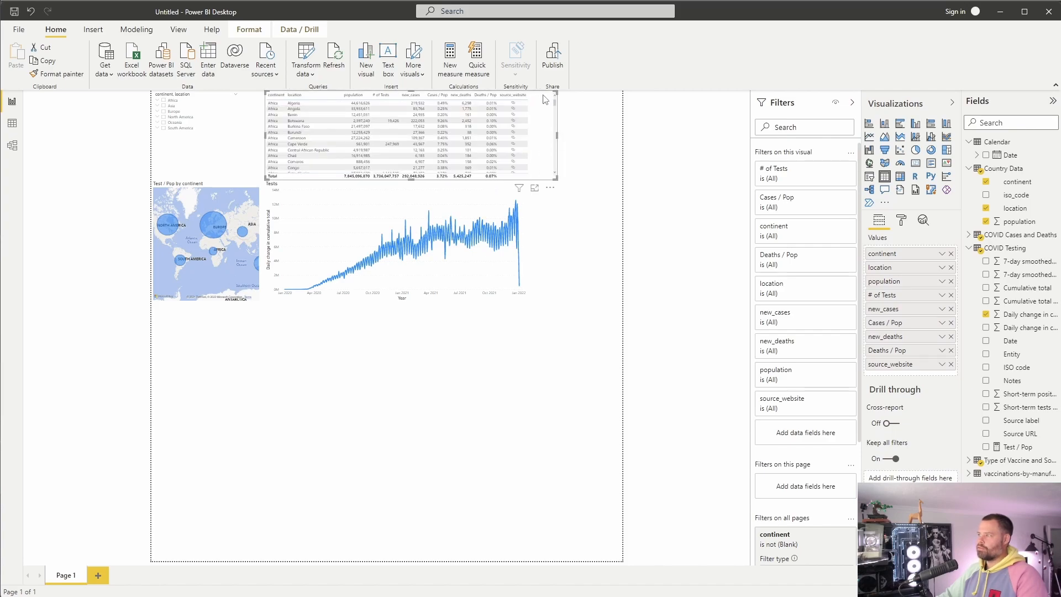
left_click(587, 147)
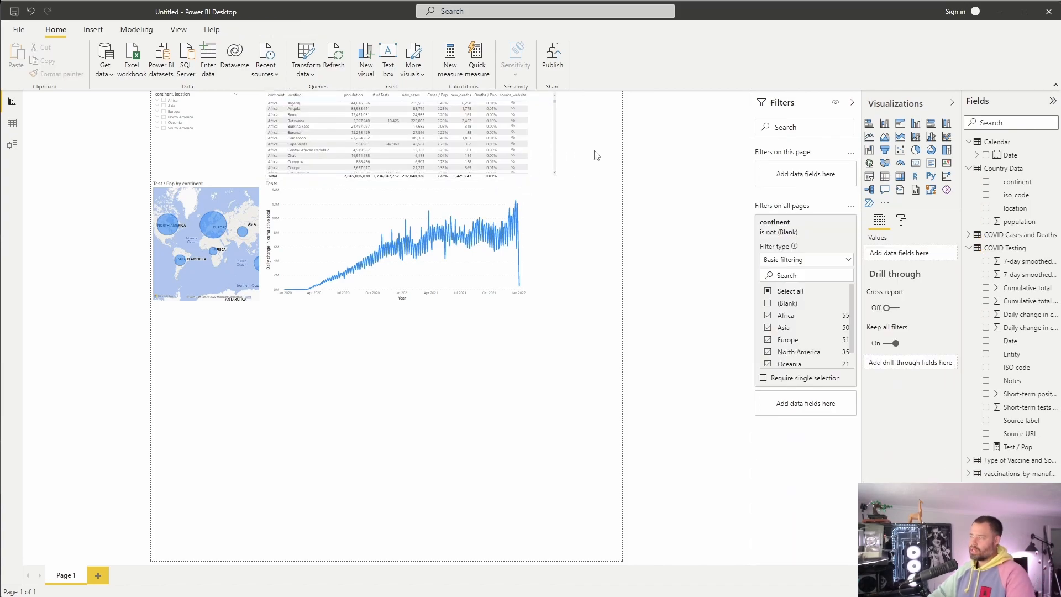
Set the report's page view to fit to width.
left_click(179, 30)
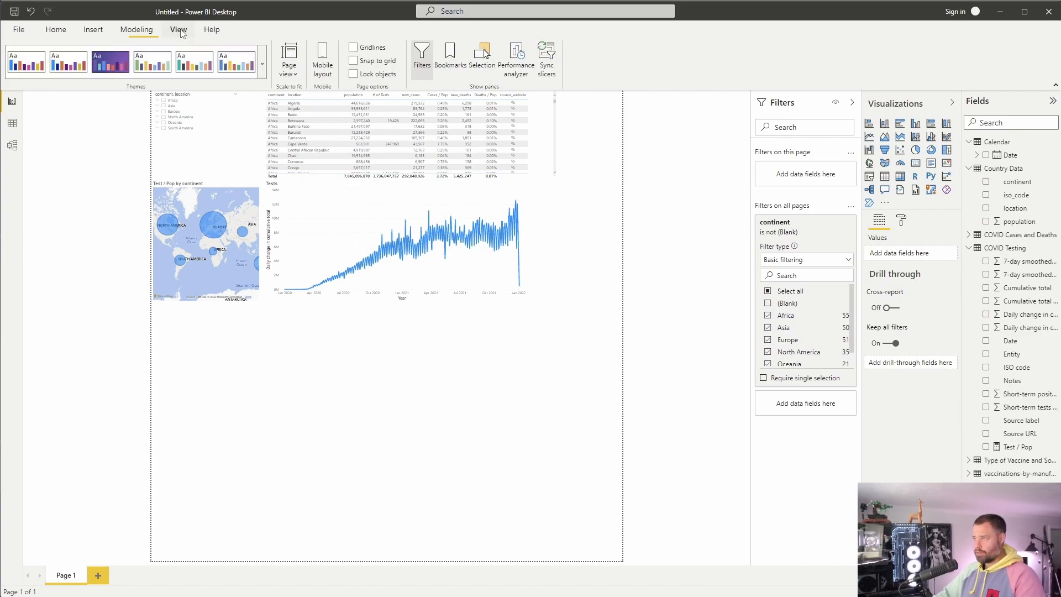
left_click(289, 65)
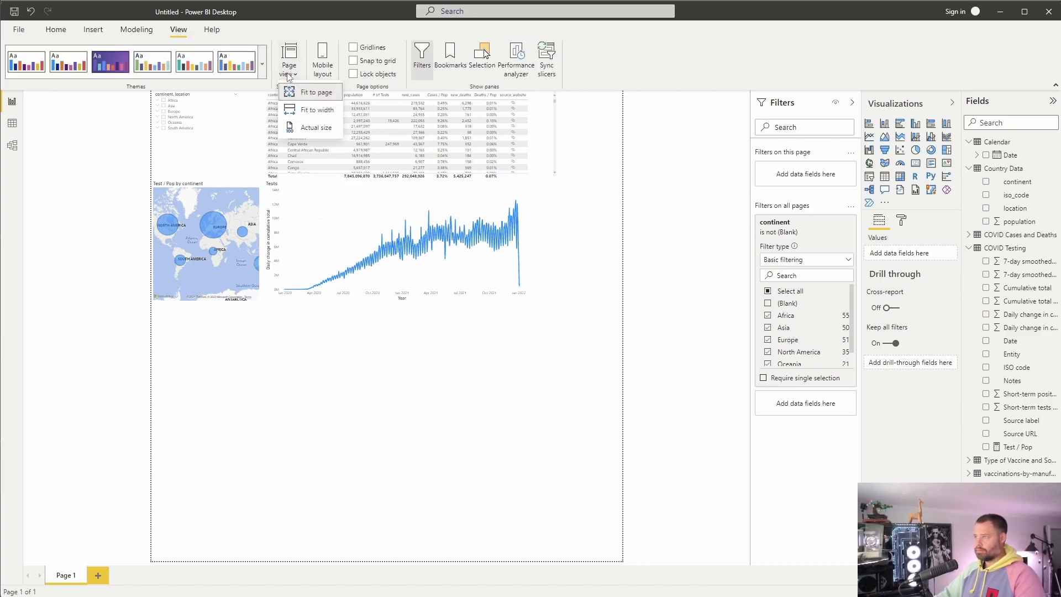
left_click(320, 113)
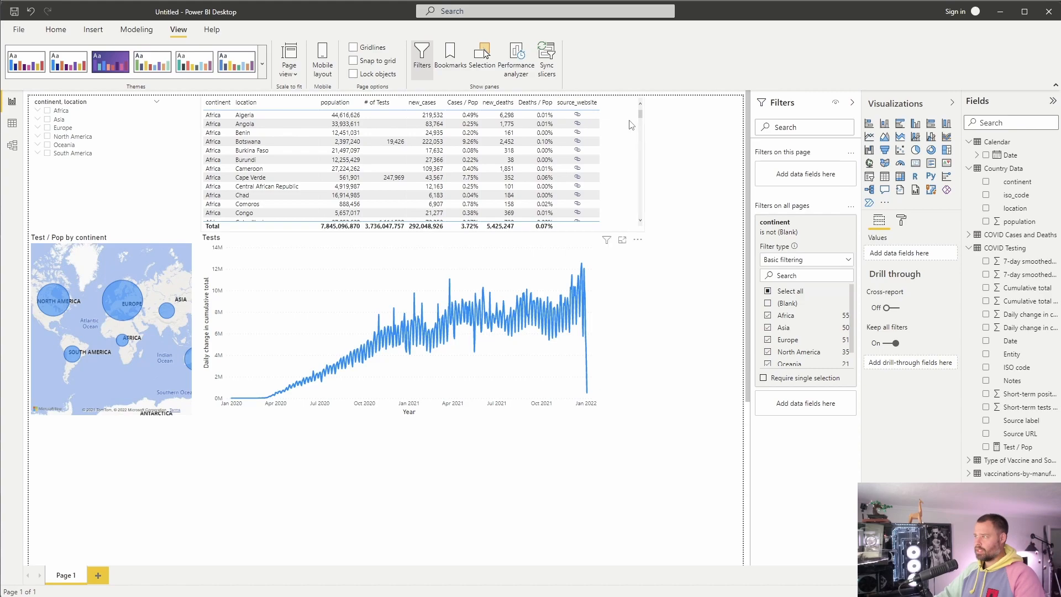
Move the country table and the Tests chart to the page's right edge, and widen the chart to match the table's left edge.
left_click(645, 119)
left_click_drag(648, 118, 755, 117)
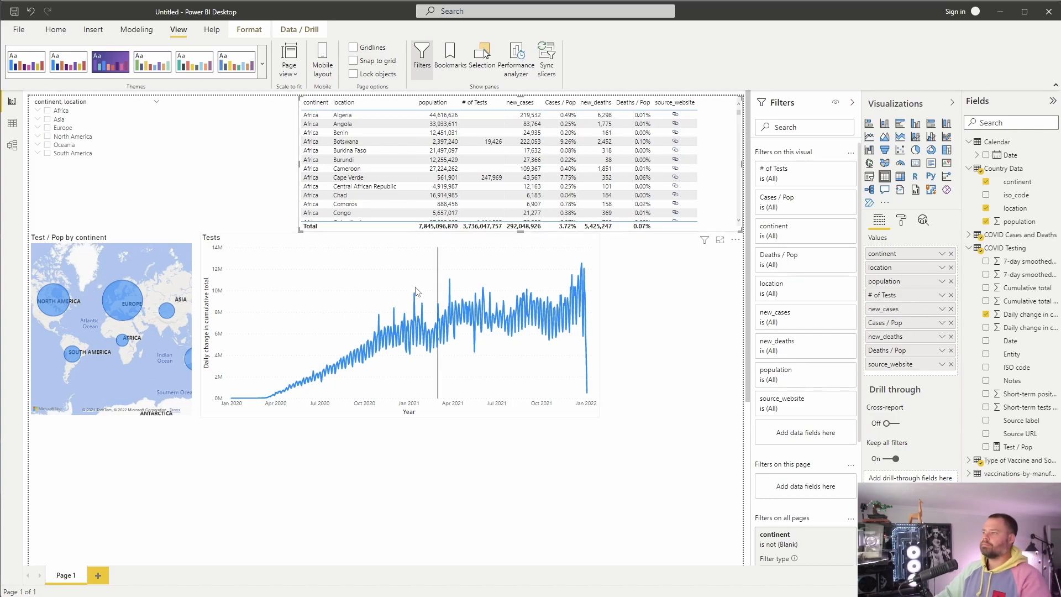
left_click_drag(271, 246, 413, 246)
left_click_drag(343, 322, 299, 323)
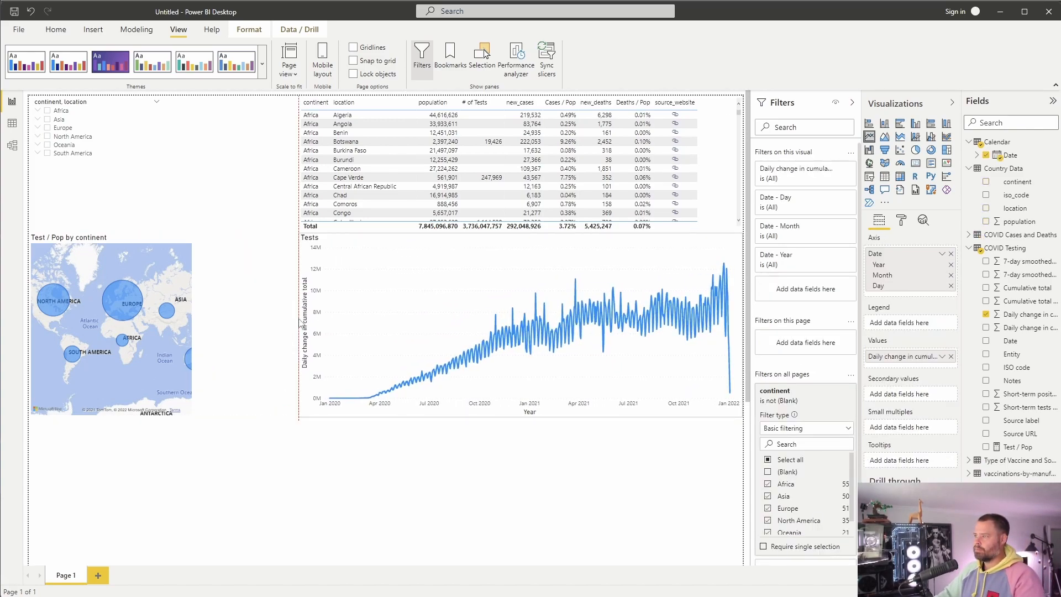
Widen the Test / Pop map to fill the gap up to the Tests chart.
left_click(161, 247)
left_click_drag(192, 323, 297, 323)
mouse_move(247, 241)
left_mouse_down()
mouse_move(250, 231)
mouse_move(242, 240)
left_mouse_up()
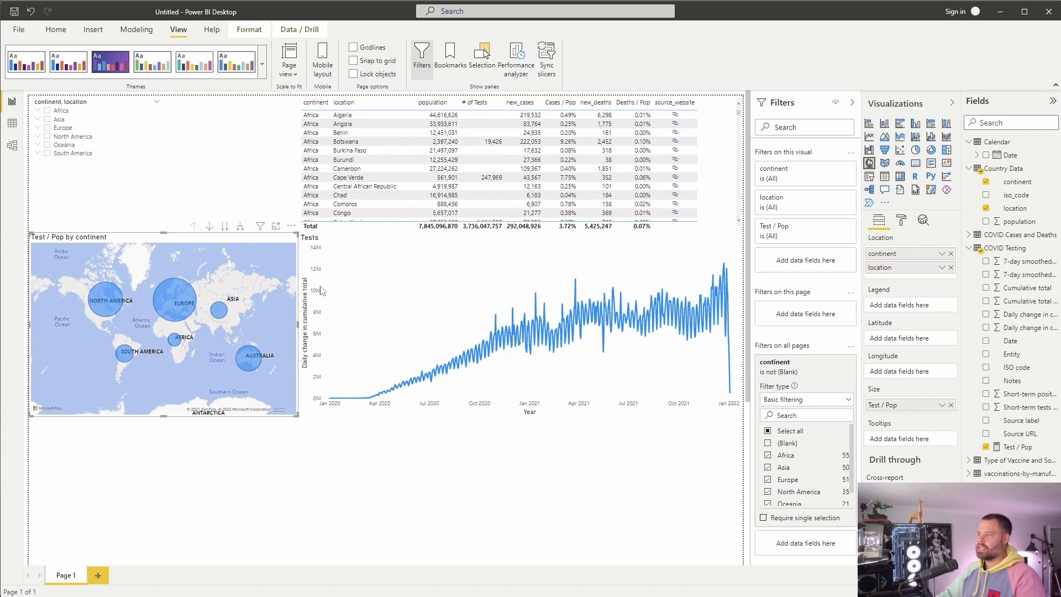
left_click(394, 415)
left_click_drag(394, 424, 394, 424)
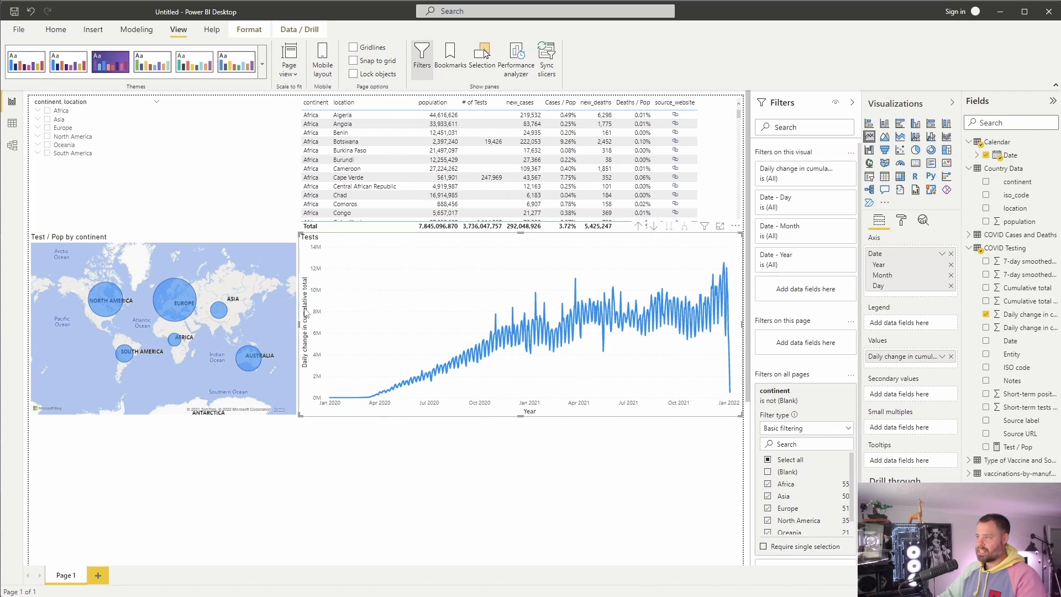
Duplicate the Test / Pop map and the Tests chart together and place the copies directly below the originals.
left_click(250, 240)
left_click(354, 246)
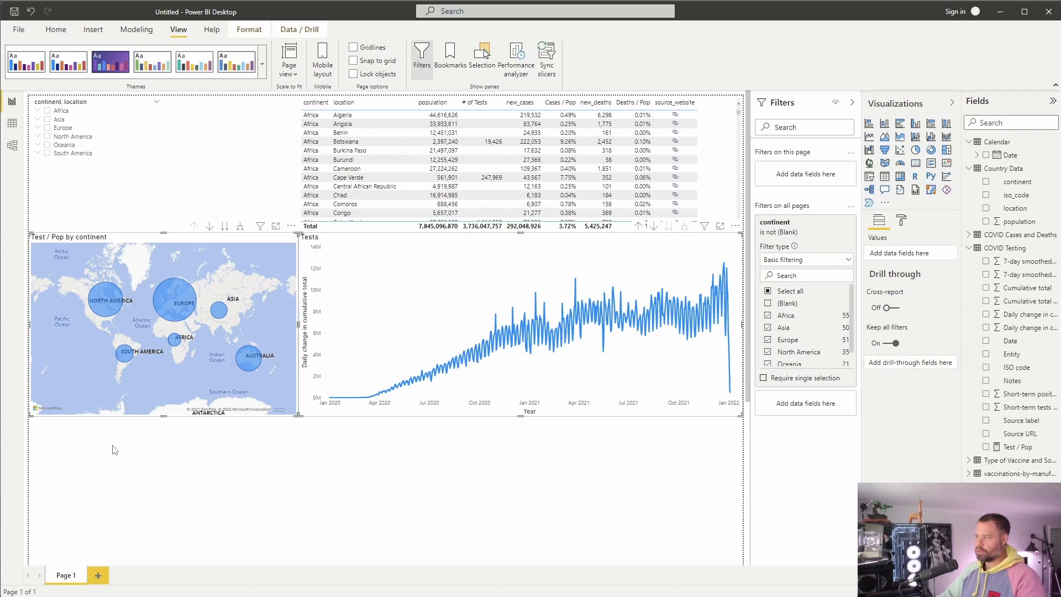
key("ctrl+v")
left_click_drag(244, 243, 230, 442)
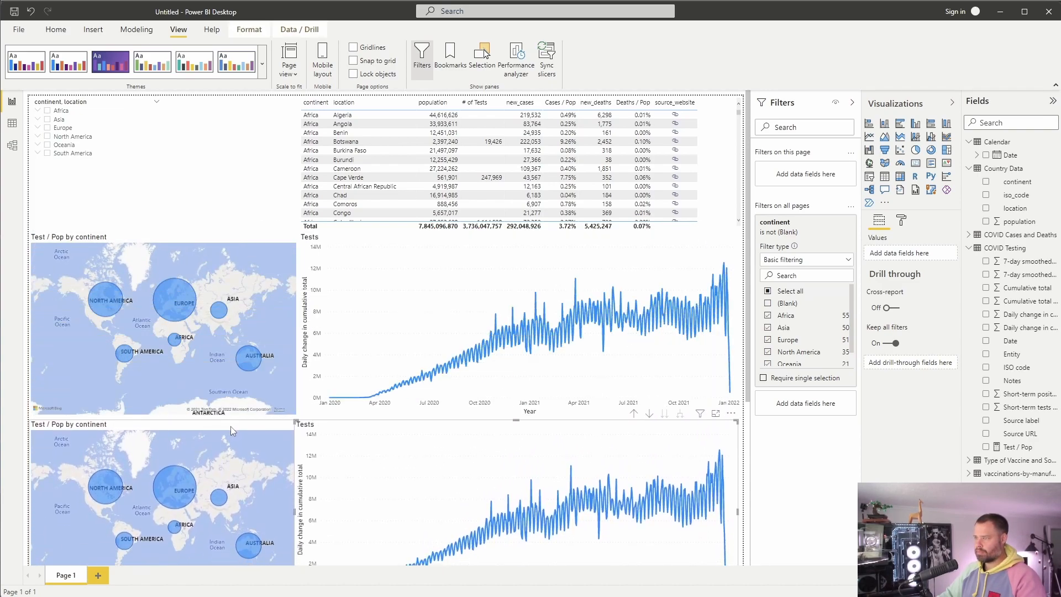
scroll(411, 432, "down", 4)
left_click(289, 459)
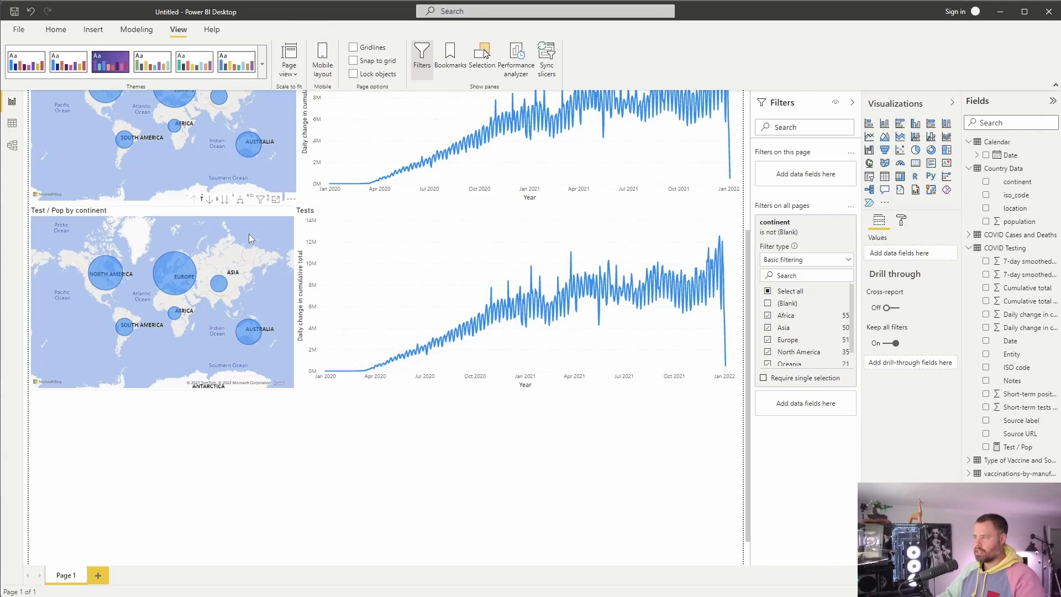
Copy the second map and chart pair and place the duplicates as a third row at the page's bottom.
left_click(237, 219)
left_click(354, 213, "ctrl")
key("ctrl+c")
left_click(146, 421)
key("ctrl+v")
left_click_drag(257, 224, 237, 413)
left_click(237, 412)
scroll(312, 416, "up", 3)
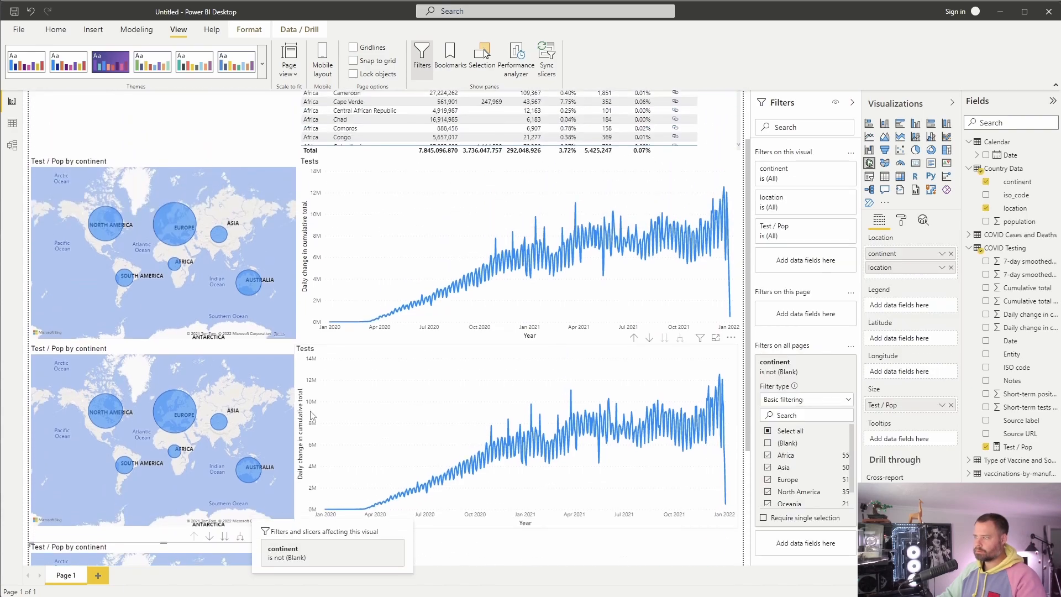
Size the middle map's bubbles by the Cases / Pop measure from the COVID Cases and Deaths table.
left_click(969, 248)
left_click(968, 236)
scroll(1028, 287, "down", 7)
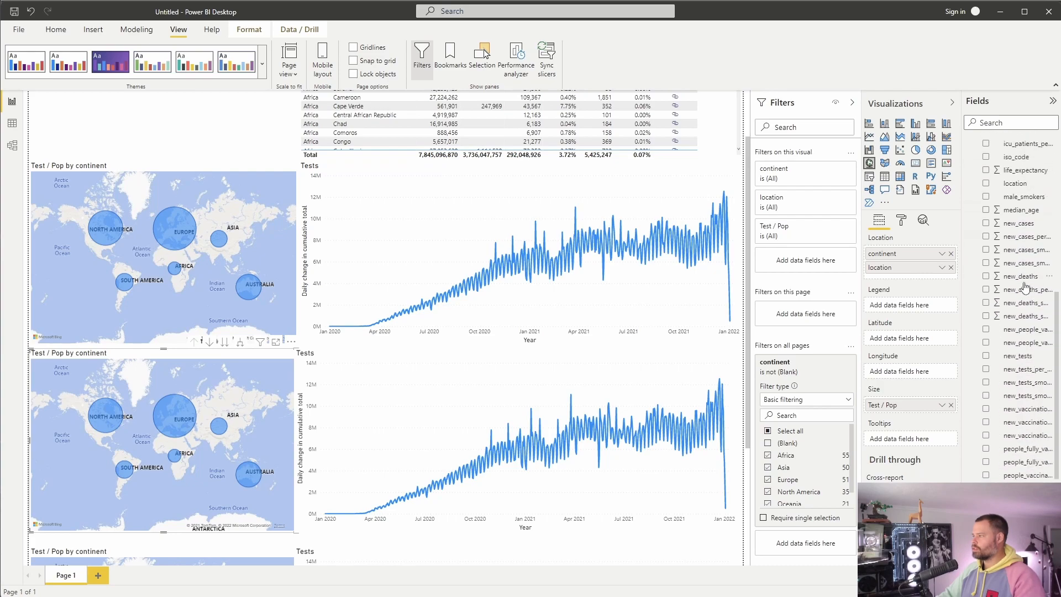
scroll(1027, 310, "up", 5)
scroll(1032, 322, "up", 8)
left_click_drag(1024, 293, 922, 406)
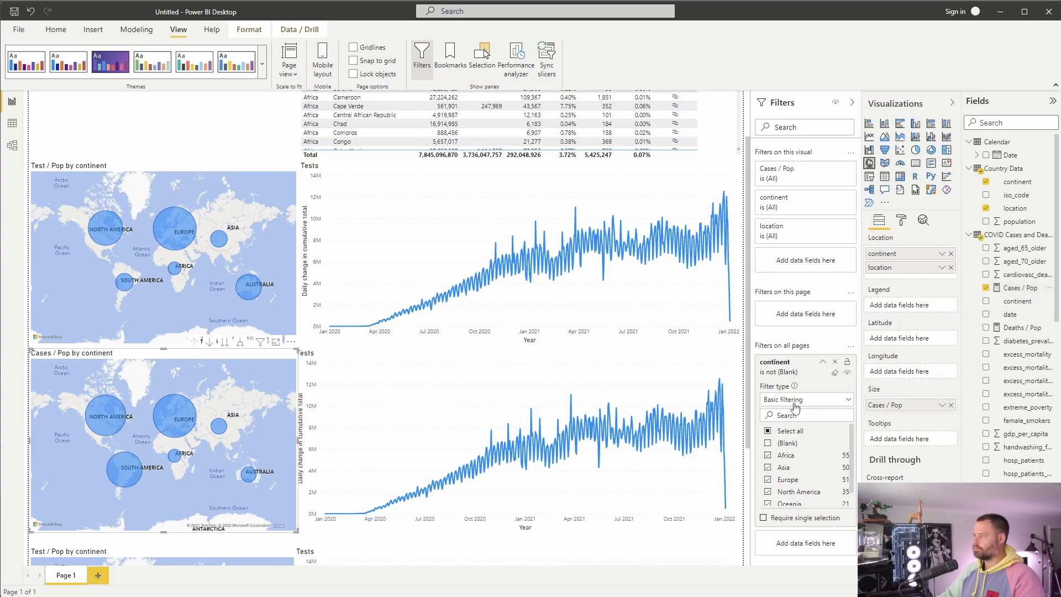
Replace the daily testing value in the middle line chart with new_cases.
left_click(691, 361)
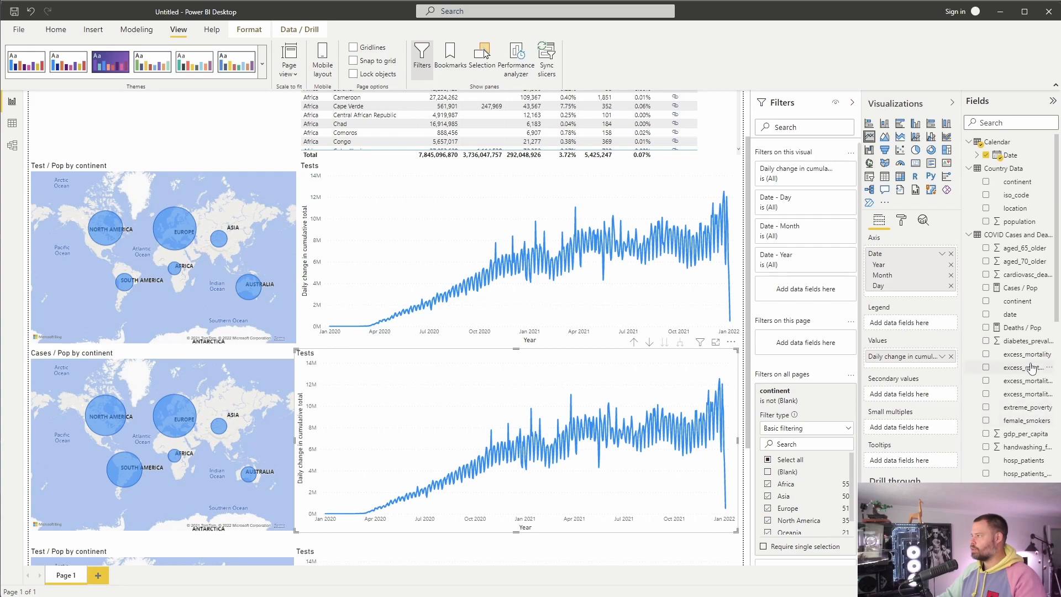
scroll(1027, 322, "down", 5)
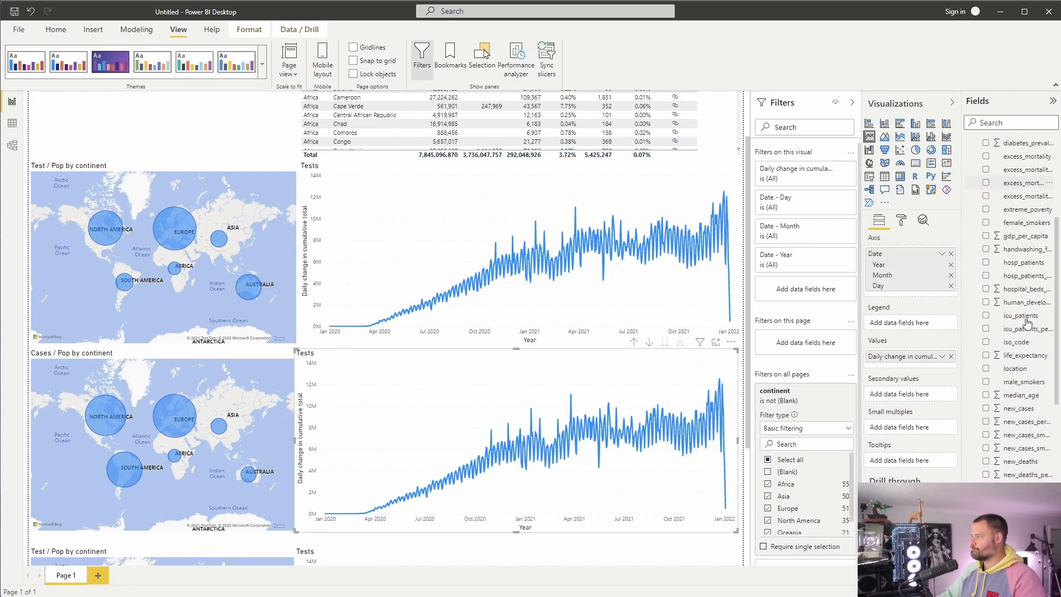
left_click_drag(1025, 409, 939, 369)
left_click(951, 357)
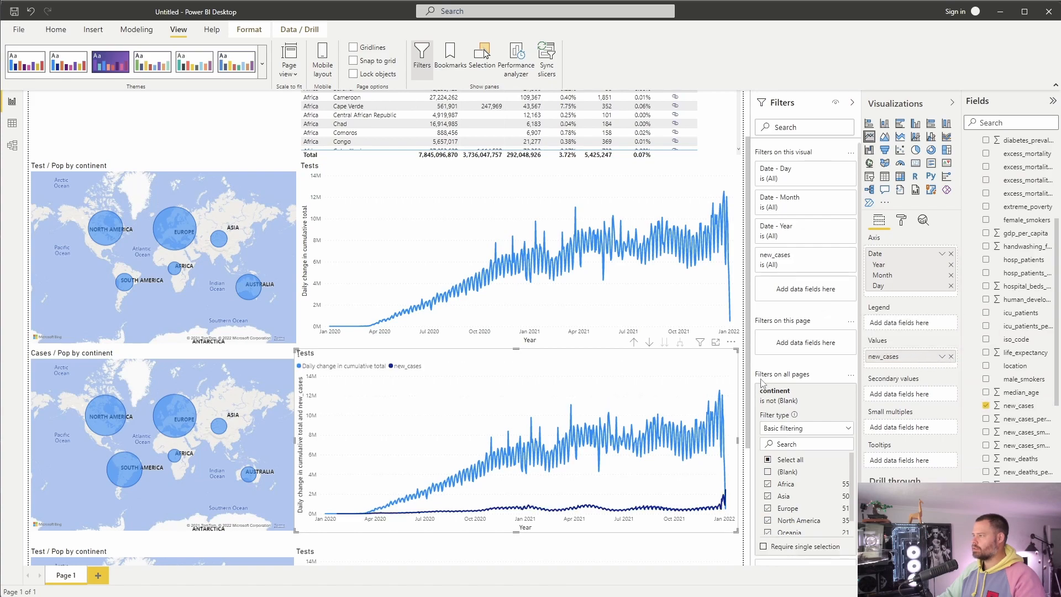
Size the bottom map's bubbles by the Deaths / Pop measure, removing the misplaced new_deaths tooltip field.
scroll(208, 380, "down", 3)
left_click(204, 374)
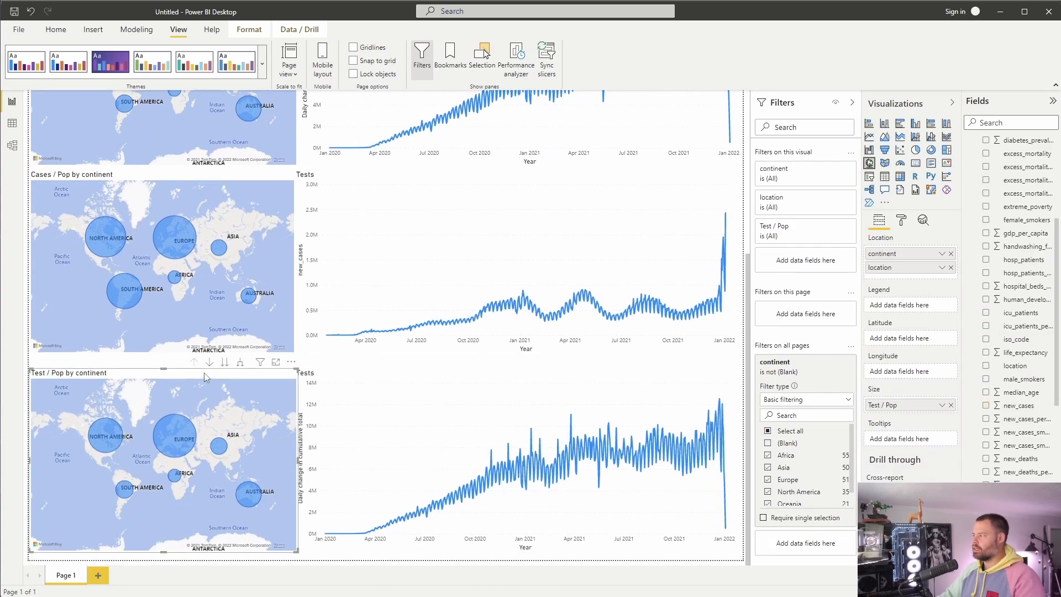
left_click_drag(1020, 461, 915, 424)
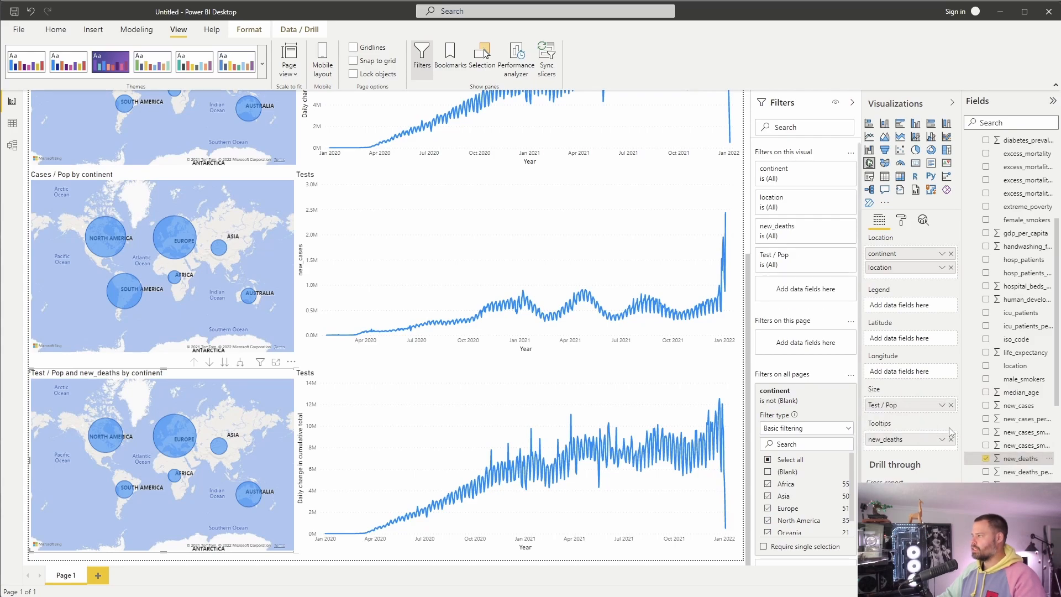
left_click(951, 440)
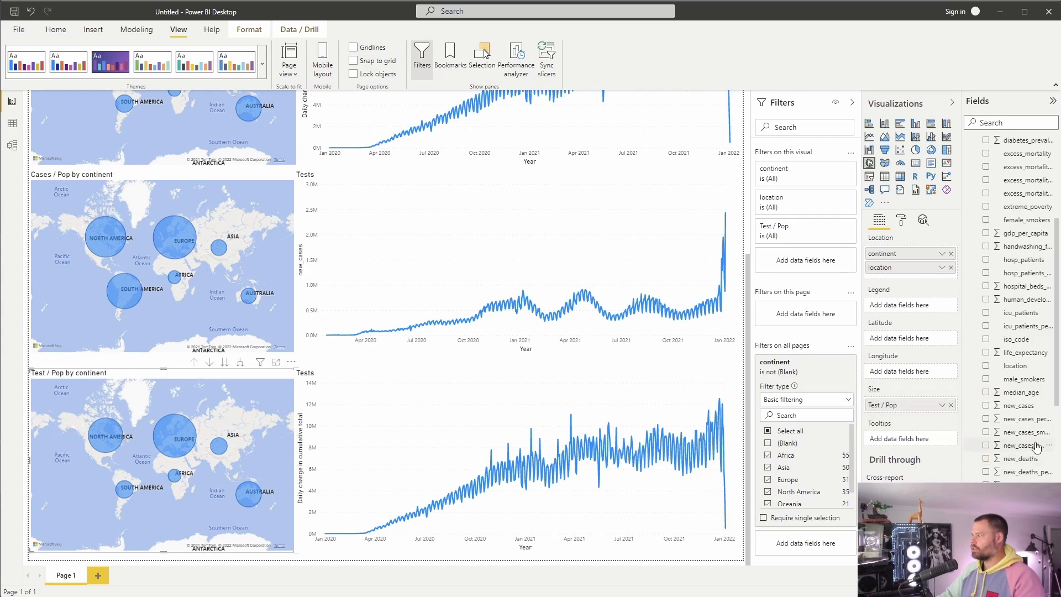
scroll(1038, 446, "up", 3)
left_click_drag(1020, 260, 907, 406)
Replace the daily testing value in the bottom line chart with new_deaths.
left_click(612, 377)
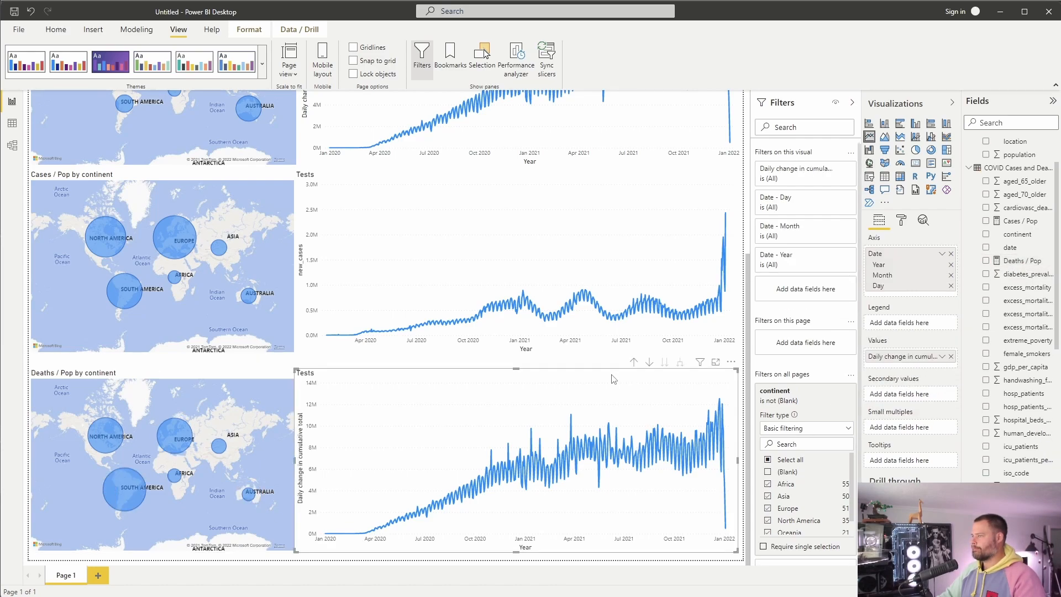
scroll(1002, 425, "down", 3)
scroll(1002, 425, "down", 2)
left_click_drag(1025, 466, 920, 365)
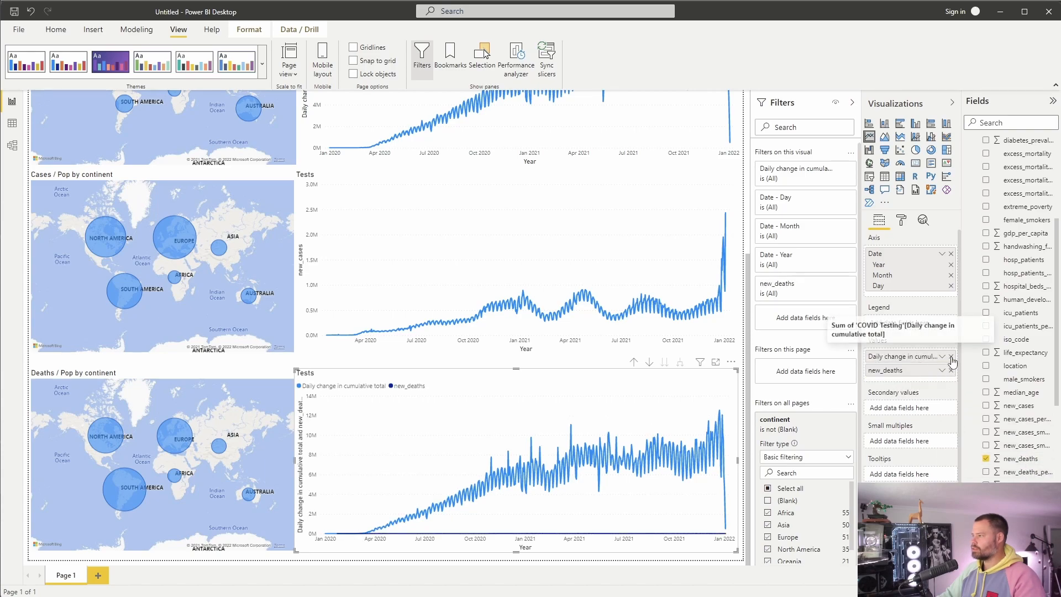
left_click(951, 356)
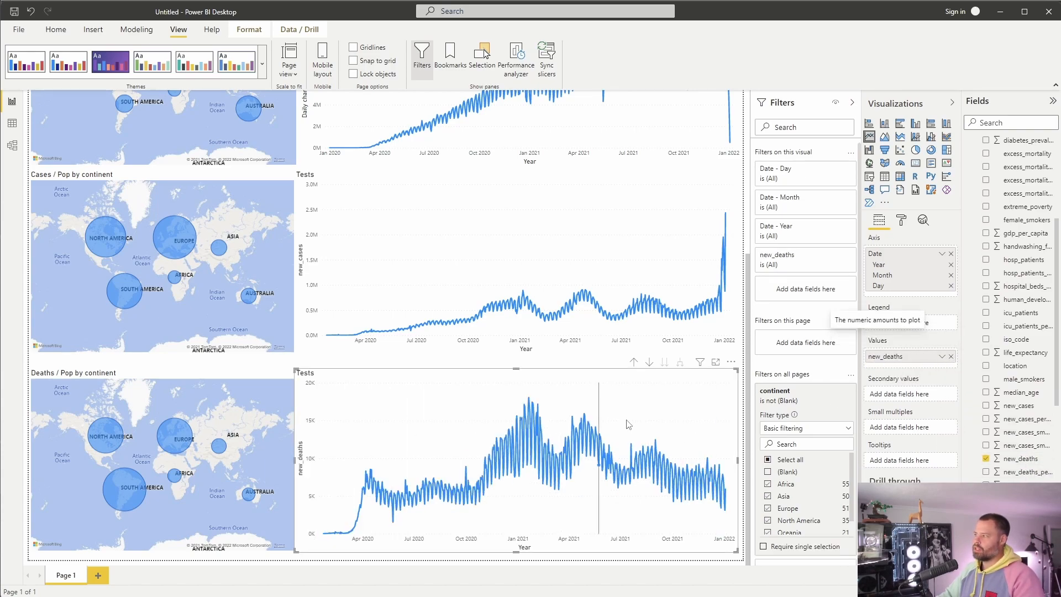
Add a slicer on the Calendar table's Date beside the continent slicer and narrow it.
scroll(750, 312, "up", 5)
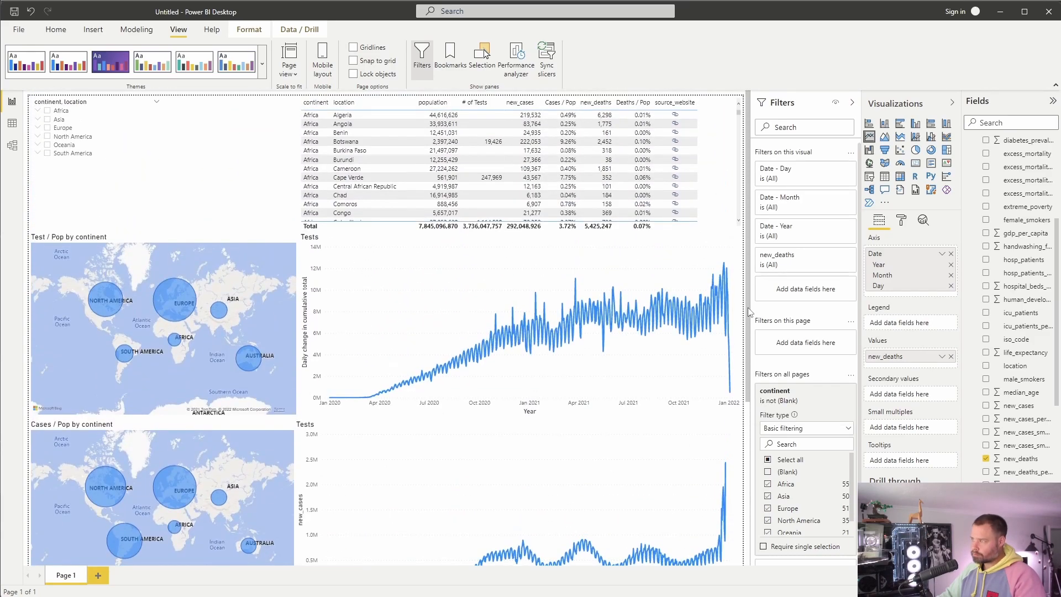
left_click(237, 144)
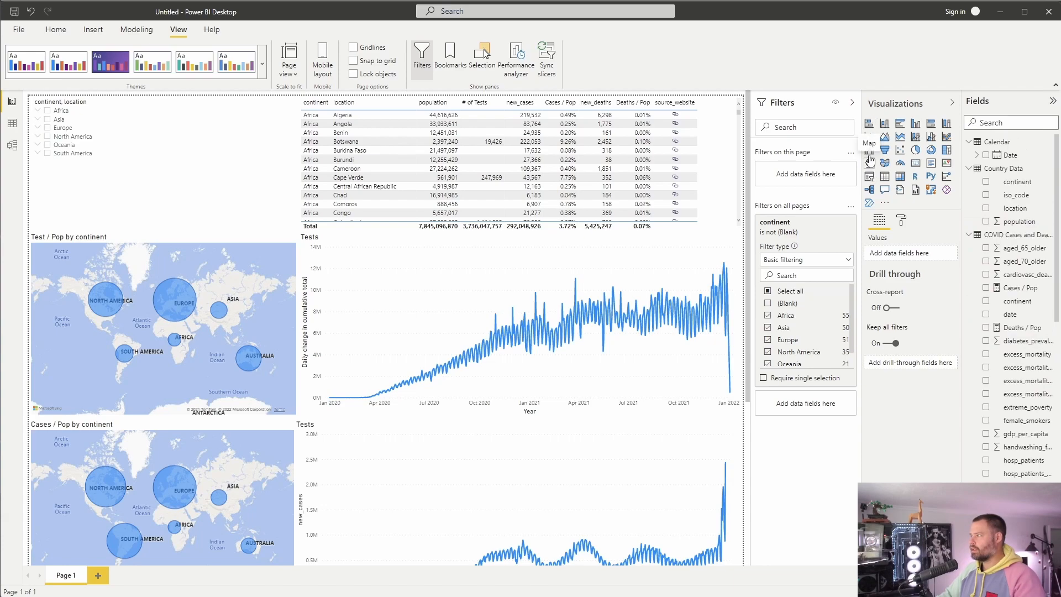
left_click(871, 177)
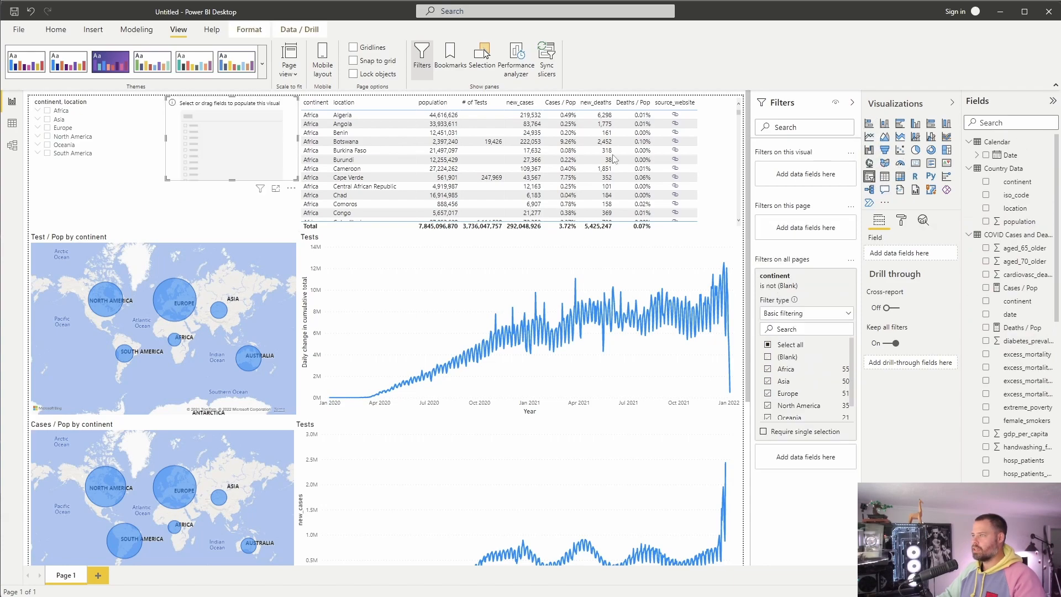
left_click_drag(223, 106, 215, 105)
left_click_drag(1009, 157, 909, 257)
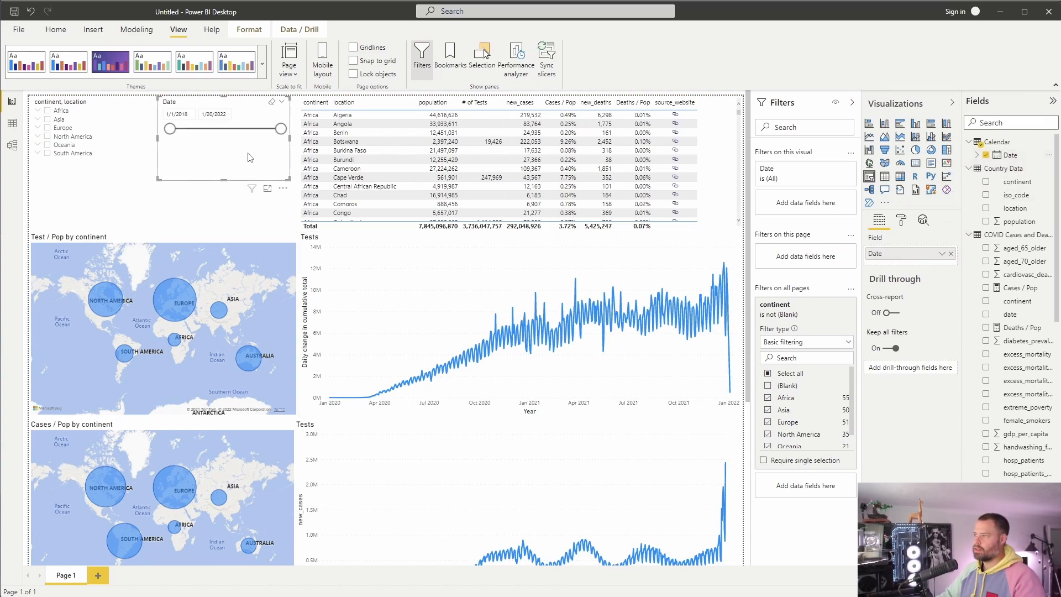
left_click_drag(289, 137, 249, 138)
mouse_move(170, 131)
left_mouse_down()
mouse_move(213, 135)
mouse_move(170, 130)
left_mouse_up()
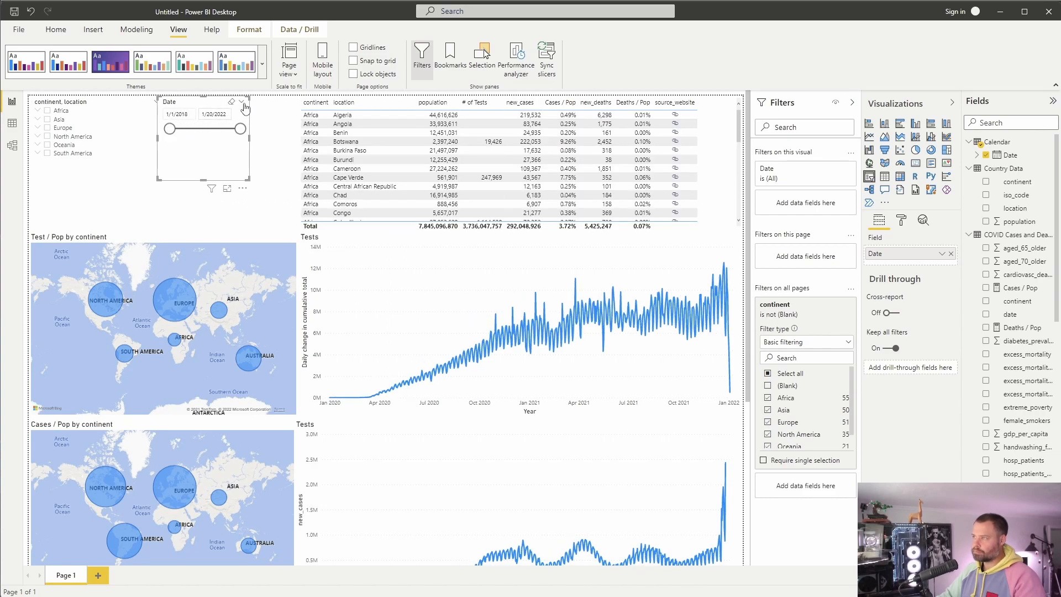
Try the List style on the Date slicer and return it to the Between range style.
left_click(243, 103)
left_click(261, 158)
left_click(241, 103)
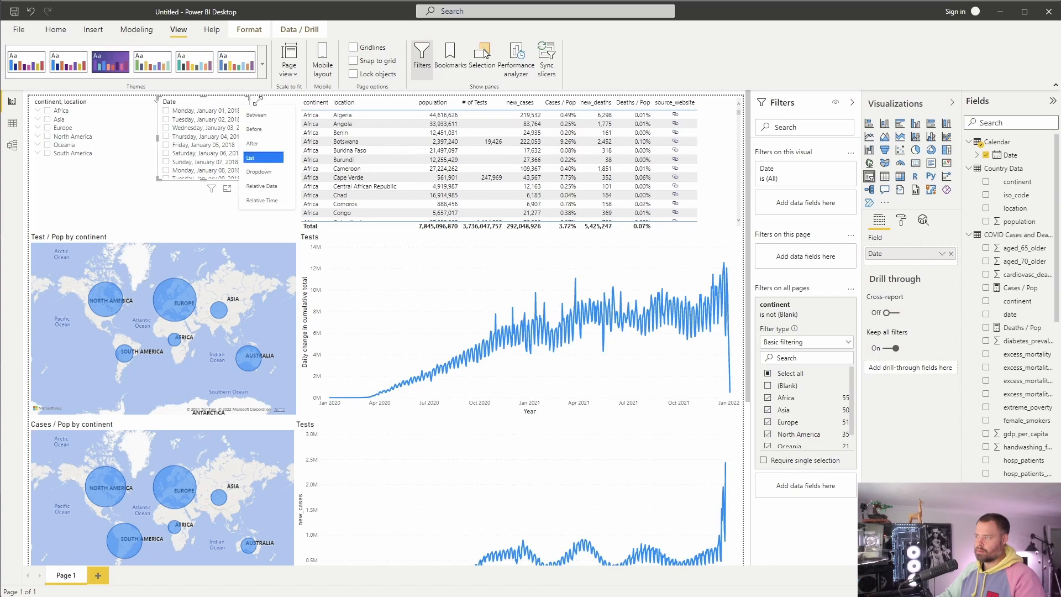
left_click(251, 114)
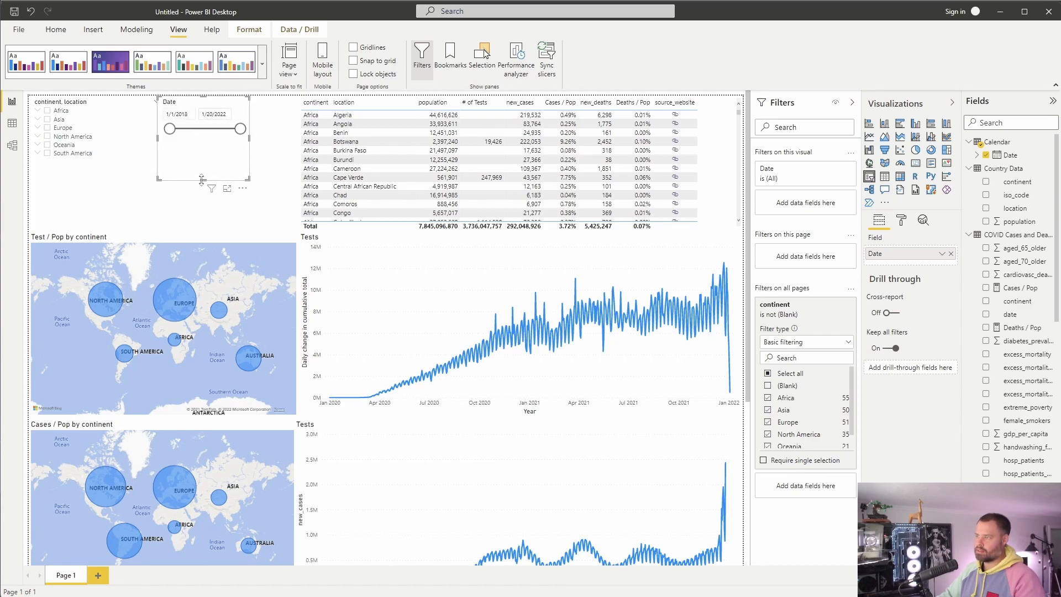
left_click(242, 196)
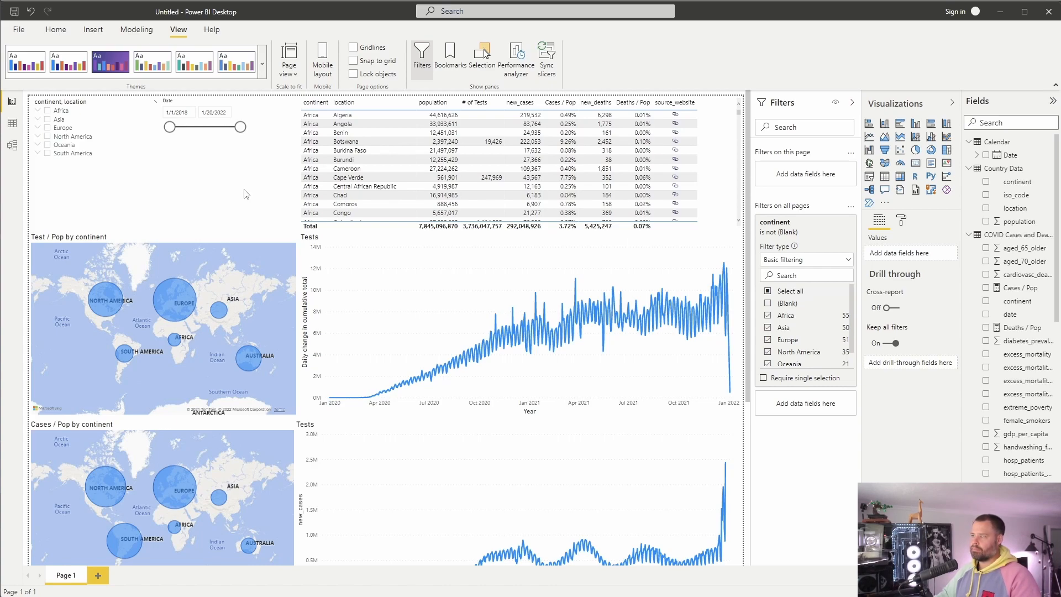
Add a second report page and give it a custom page size of 1250 by 600 pixels.
left_click(99, 577)
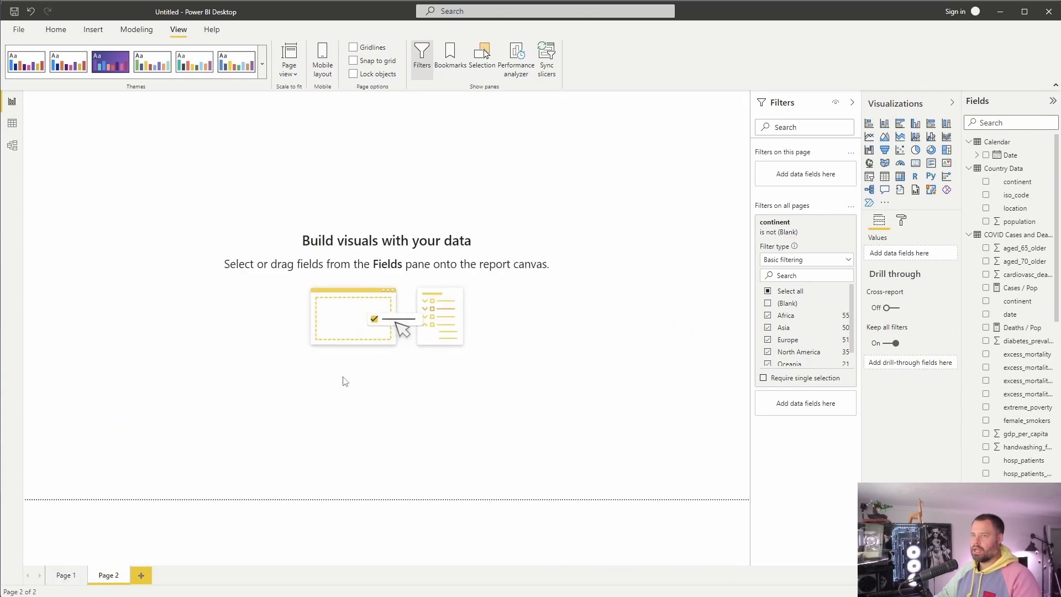
left_click(902, 222)
left_click(869, 285)
left_click(893, 316)
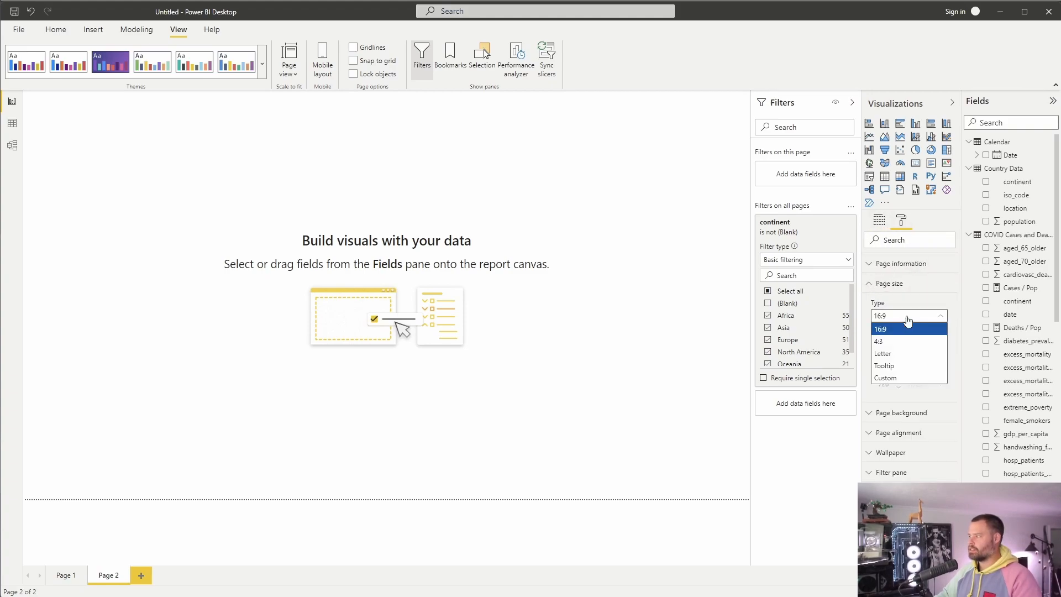
left_click(893, 380)
left_click(888, 351)
key("BackSpace")
type("50")
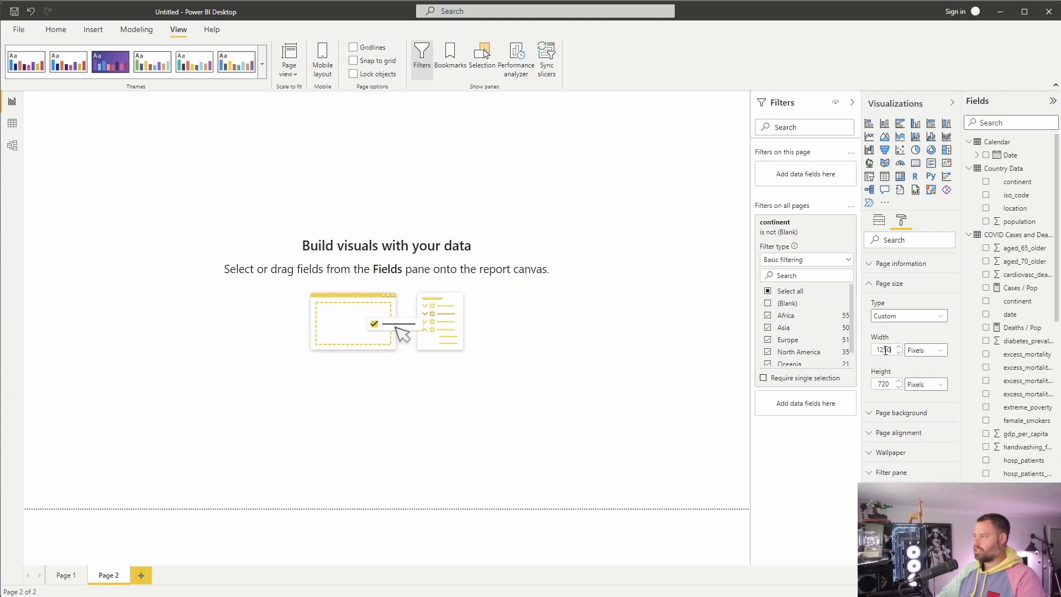
key("Tab")
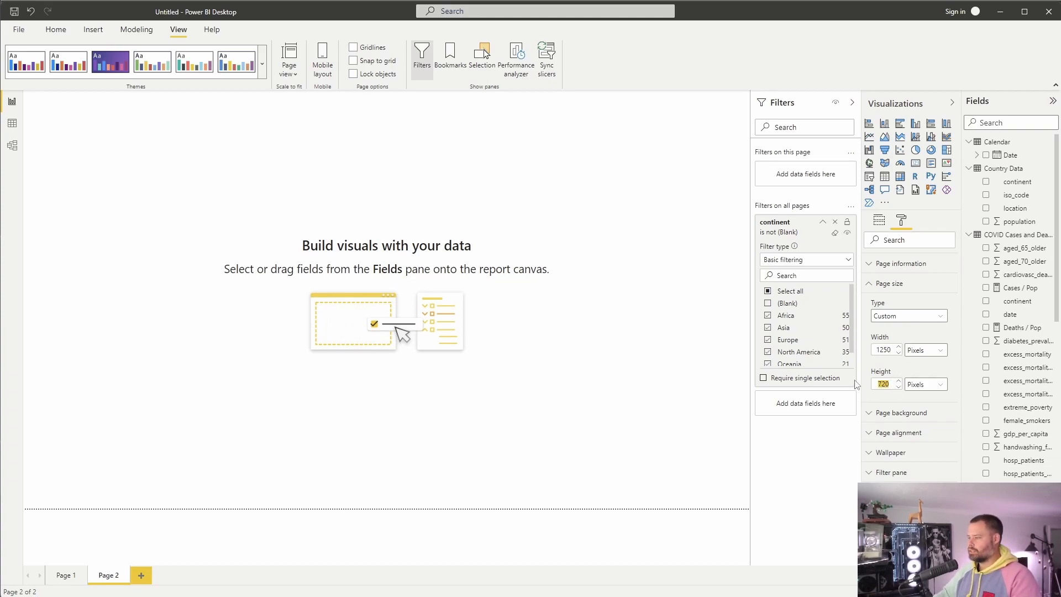
type("600")
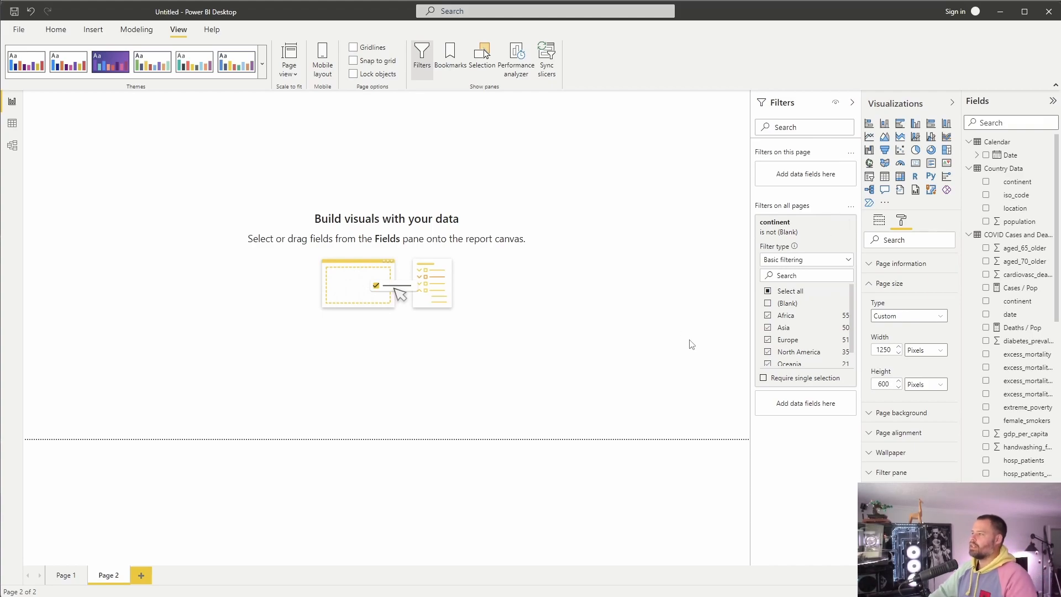
Enable Page 2 for use as a tooltip page in its page information.
left_click(872, 288)
left_click(870, 269)
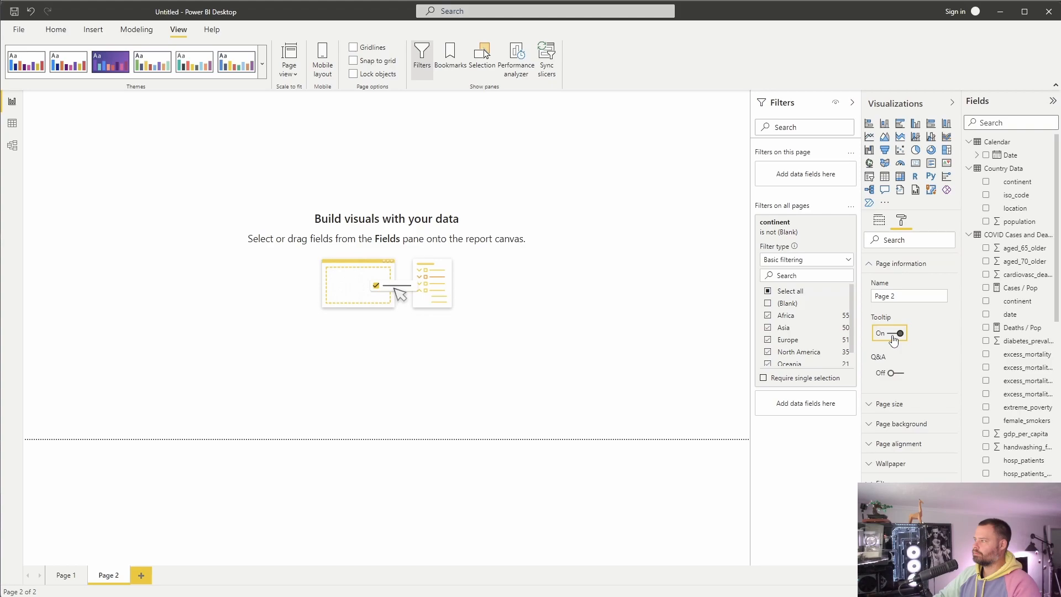
left_click(168, 304)
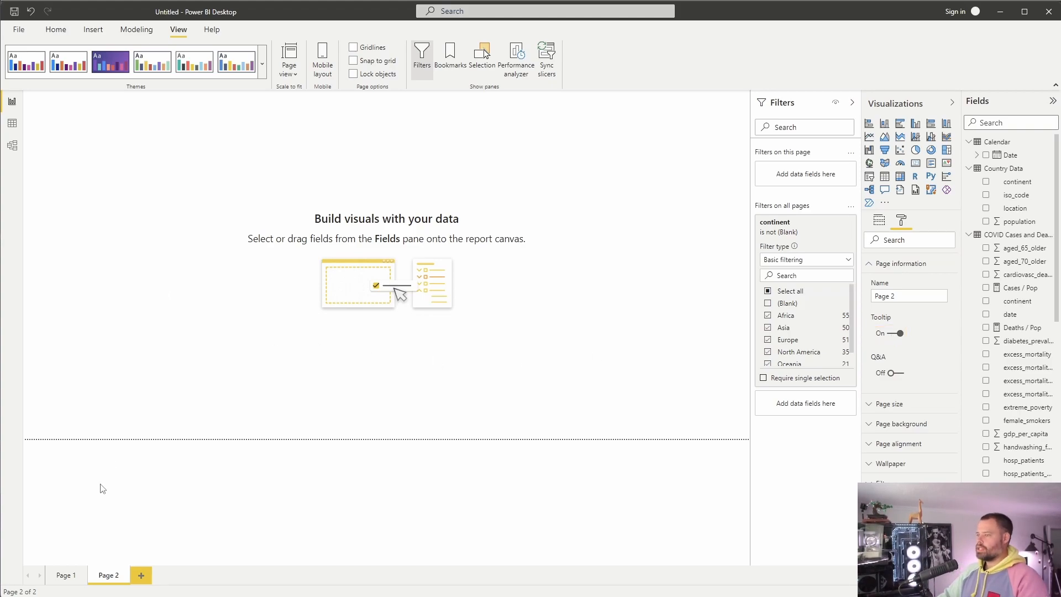
Copy the country table from Page 1 to Page 2, narrow it slightly and align it with the page's upper-left corner.
left_click(66, 578)
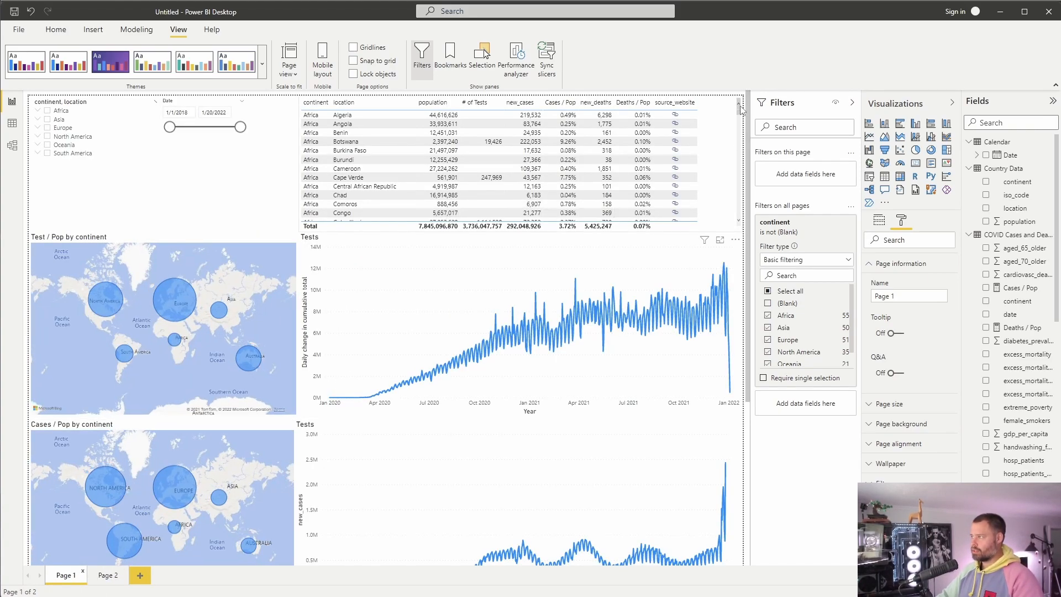
left_click(741, 109)
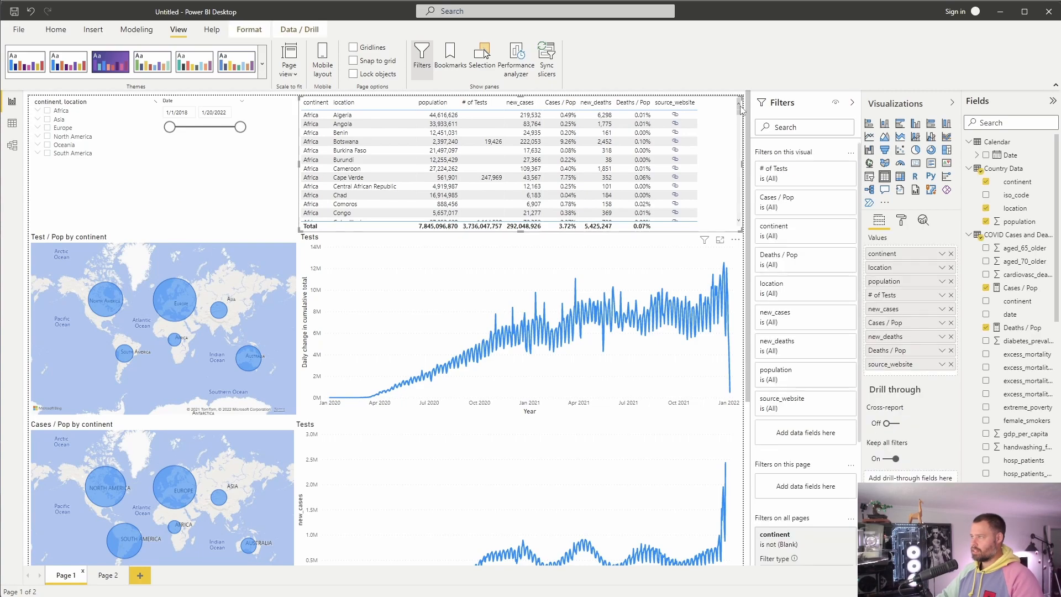
left_click(108, 575)
key("ctrl+v")
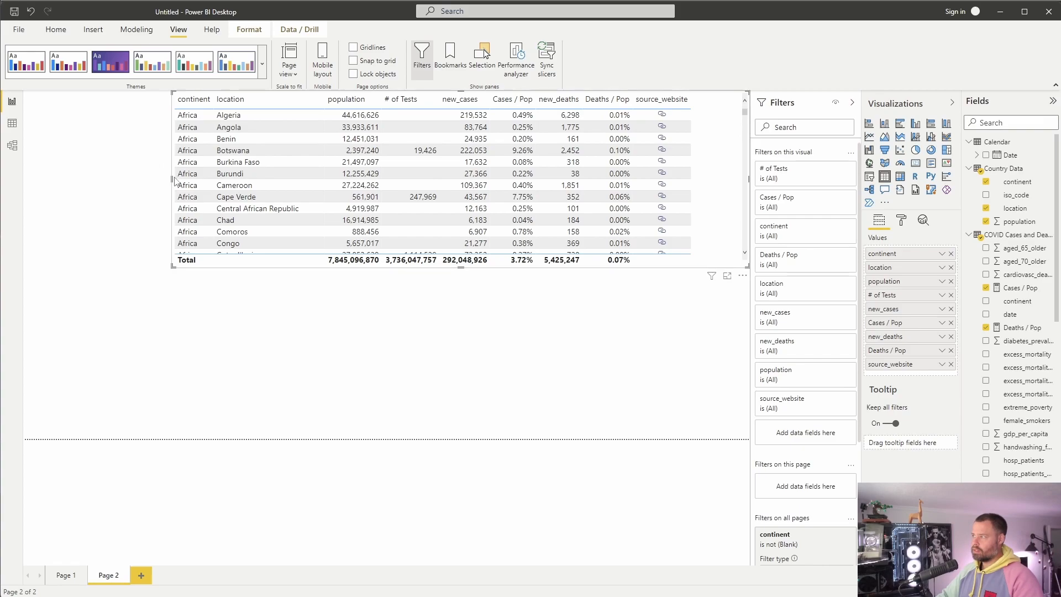
left_click_drag(749, 185, 526, 193)
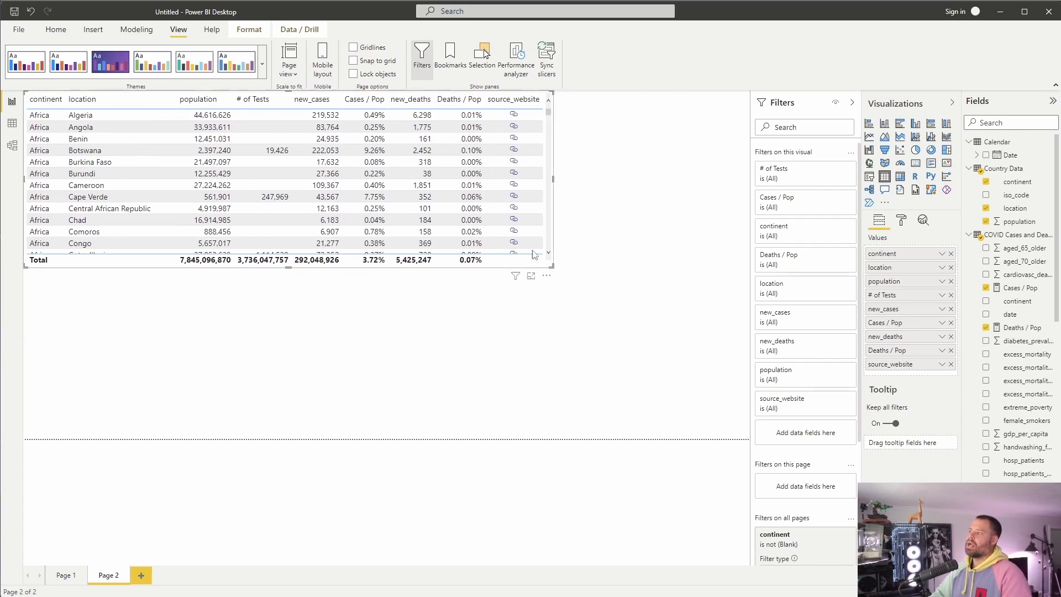
left_click(643, 254)
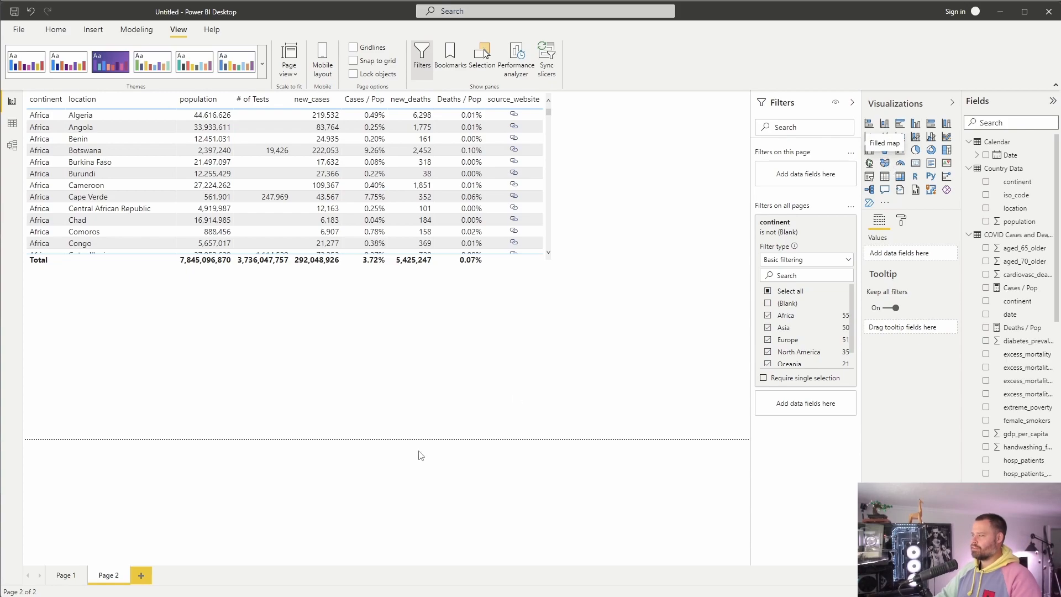
Copy the Test / Pop by continent map from Page 1 to Page 2, shrink it and place it in the page's lower-right corner.
left_click(66, 574)
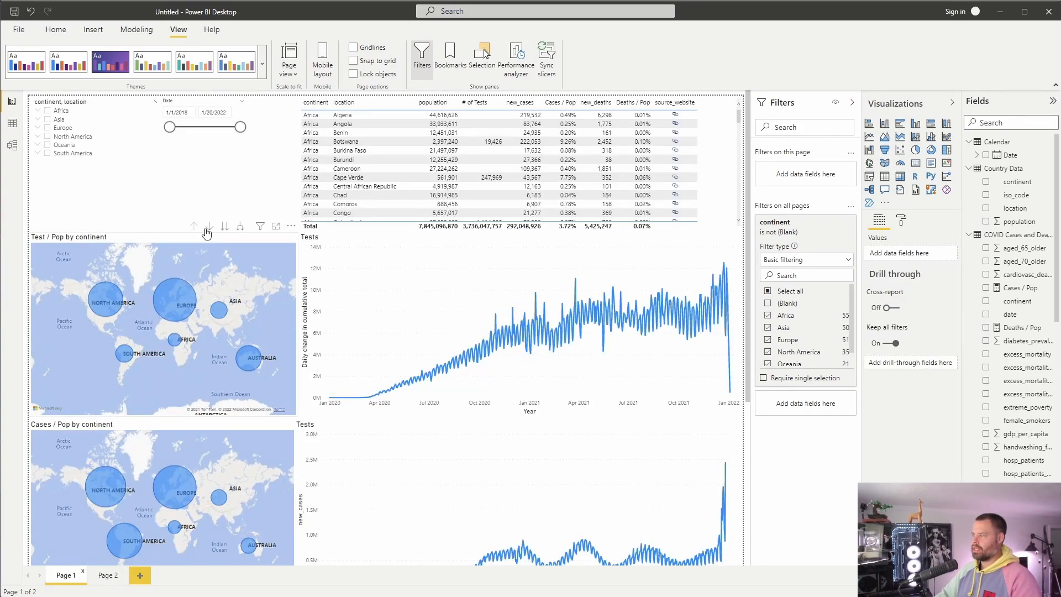
left_click(164, 237)
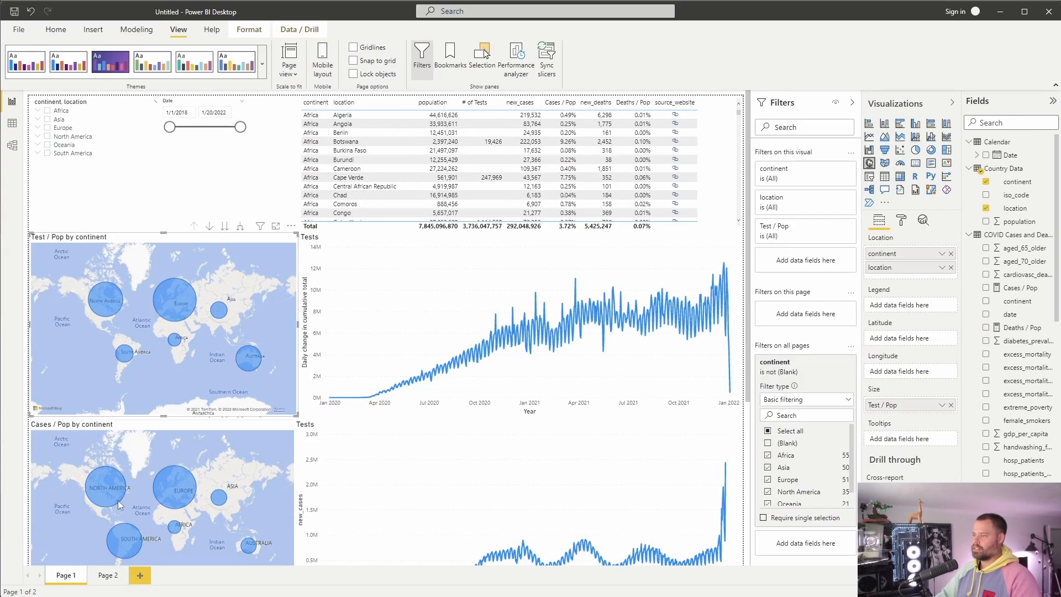
left_click(98, 580)
key("ctrl+v")
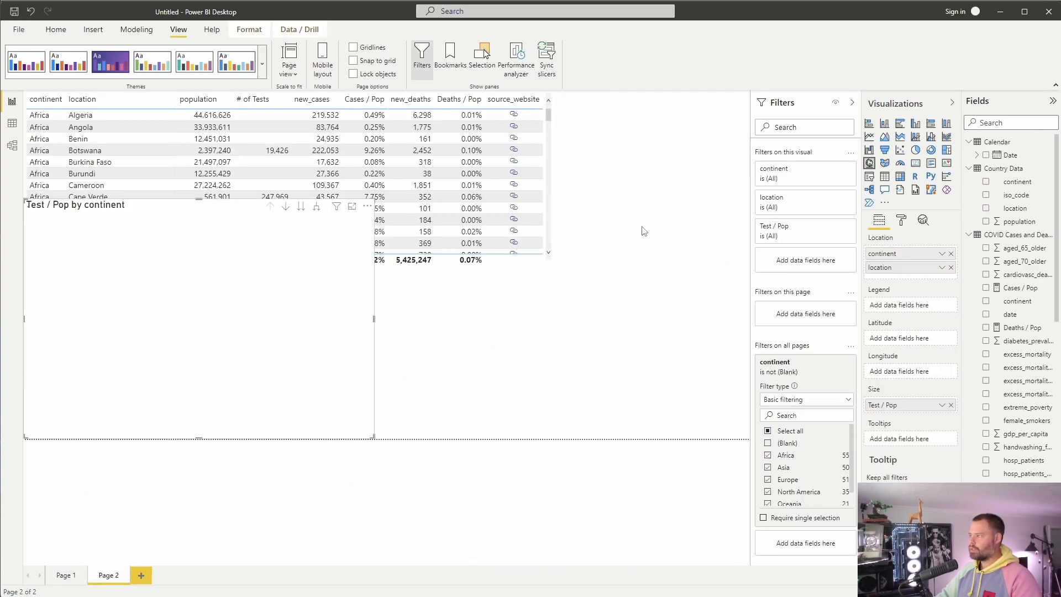
left_click_drag(25, 200, 109, 266)
left_click_drag(231, 270, 606, 271)
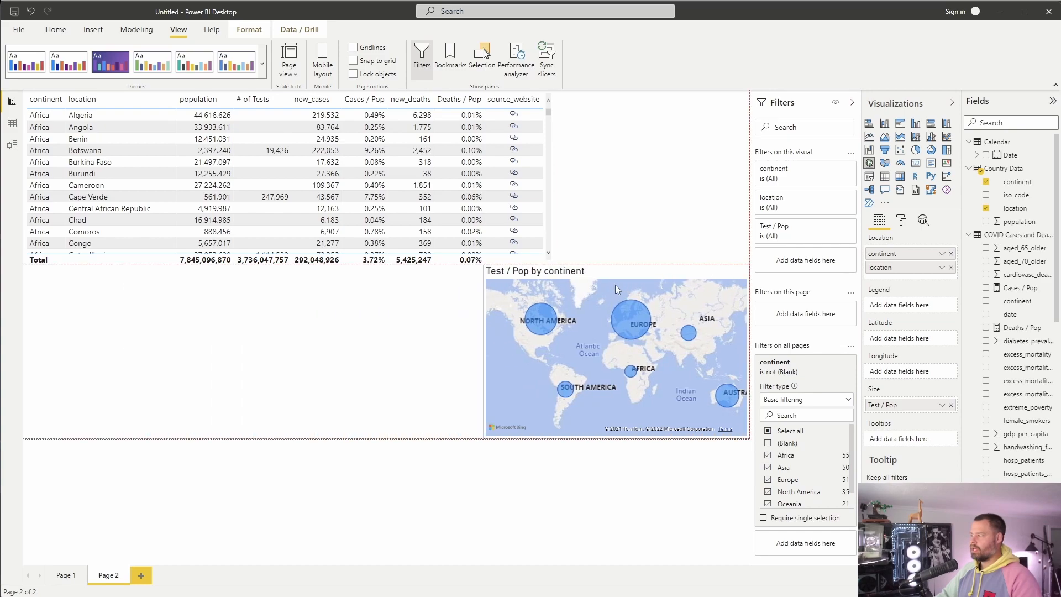
Convert the copied Test / Pop map to a filled map, narrow it and move it beside the country table.
left_click(885, 164)
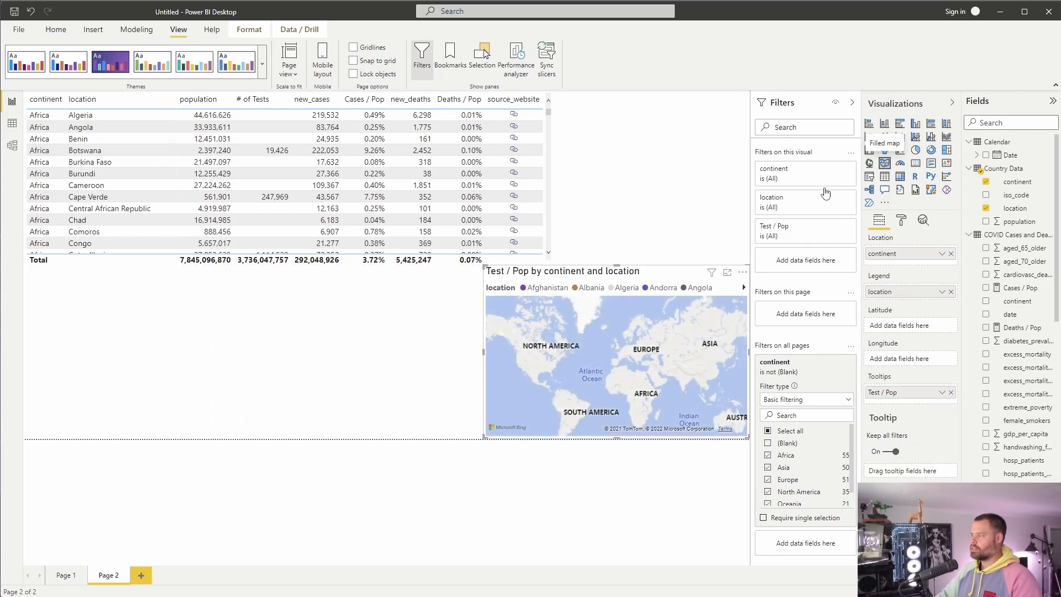
left_click_drag(484, 351, 546, 350)
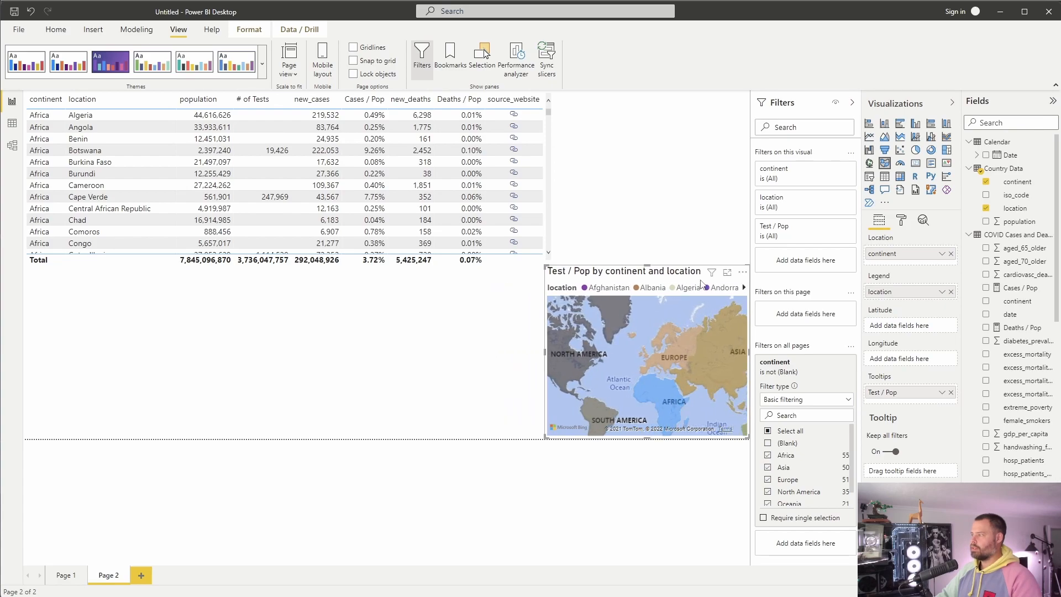
left_click_drag(704, 278, 700, 104)
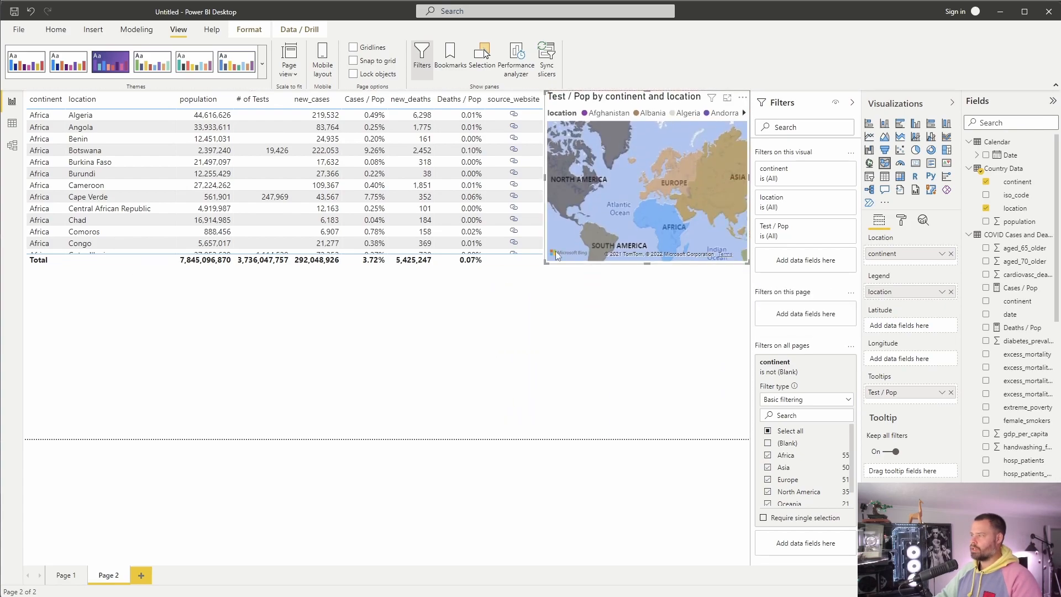
Narrow Page 2's country table, dropping its source_website column, and widen the filled map to meet the table.
left_click(511, 268)
left_click_drag(545, 190, 496, 180)
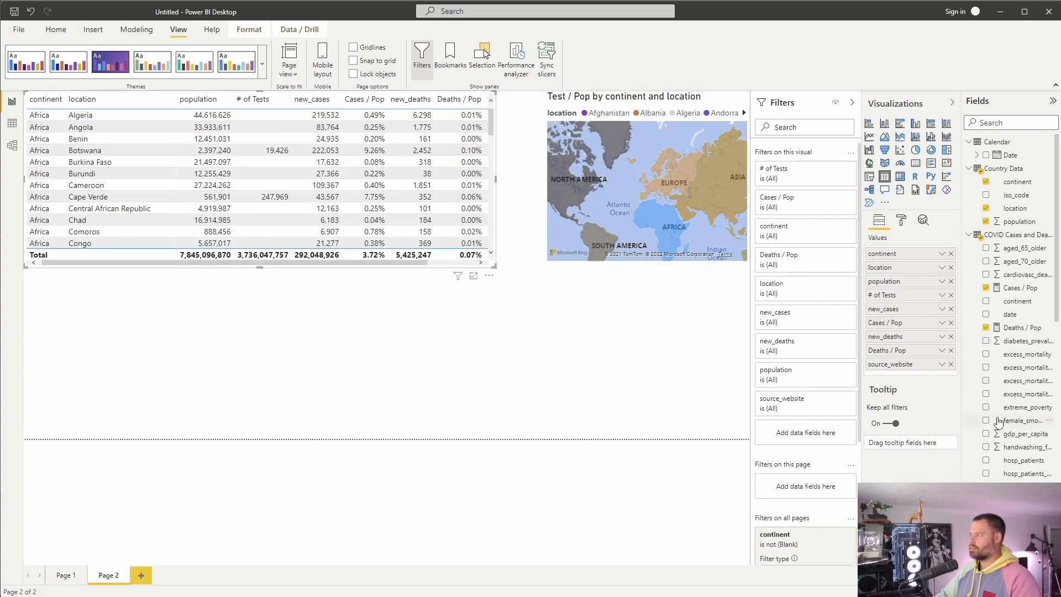
left_click(951, 365)
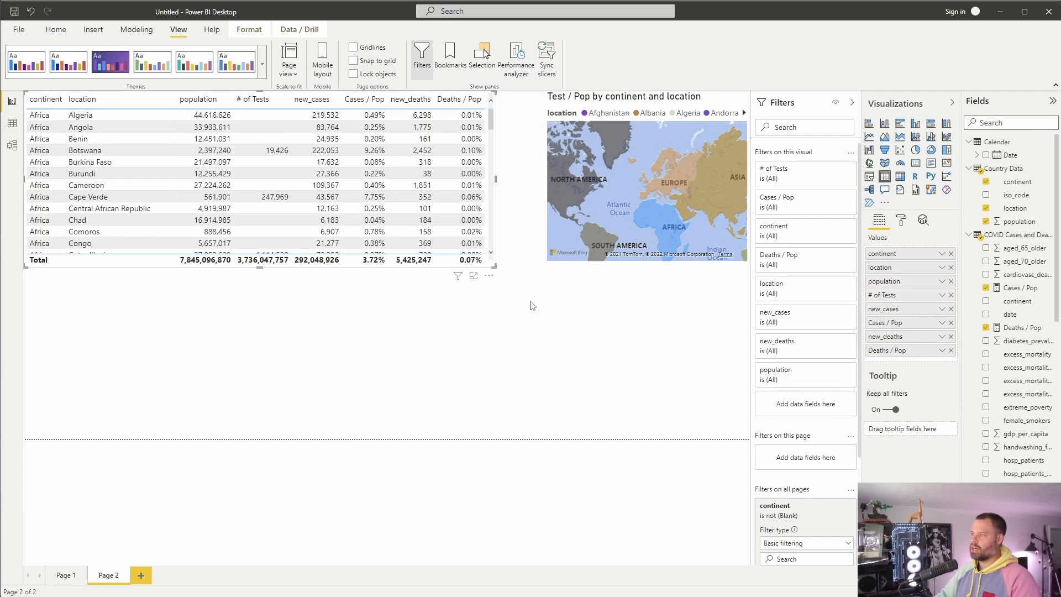
left_click(562, 160)
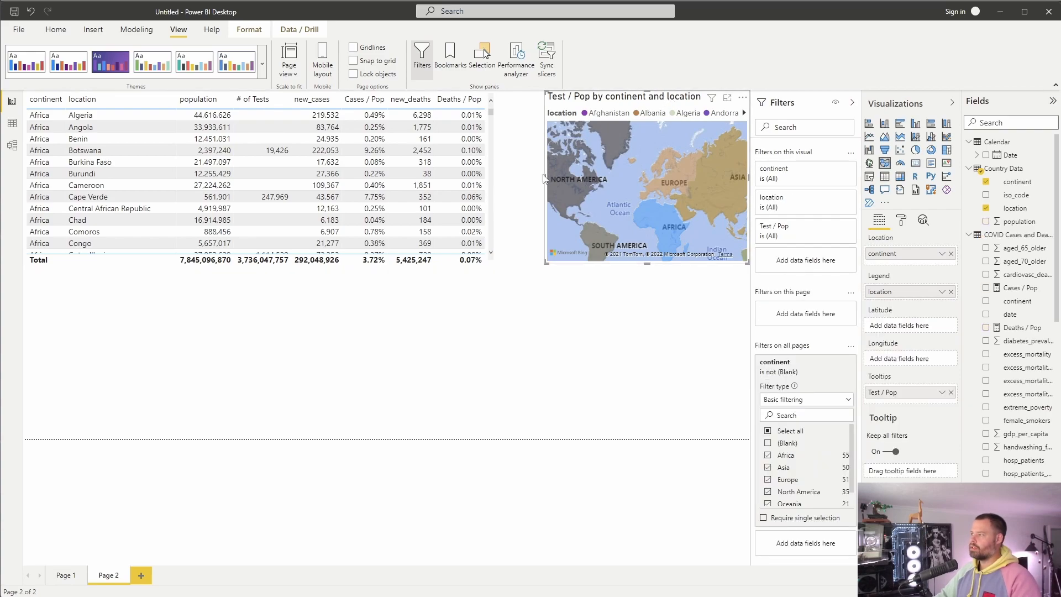
left_click_drag(544, 176, 497, 177)
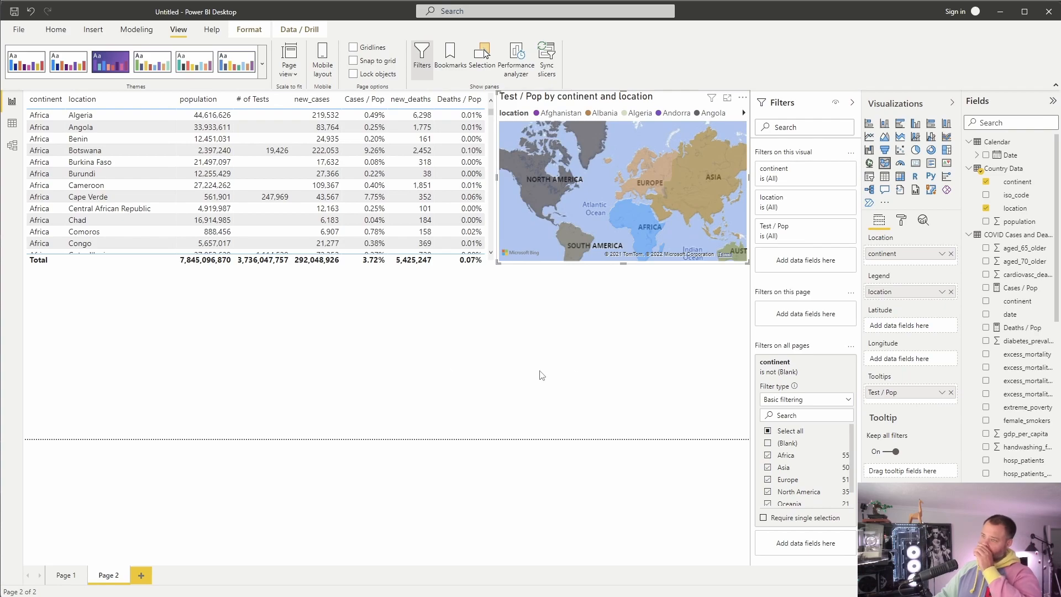
Copy the Tests line chart from Page 1 to Page 2 and fit it into the lower-left half of the page, under the table.
left_click(66, 575)
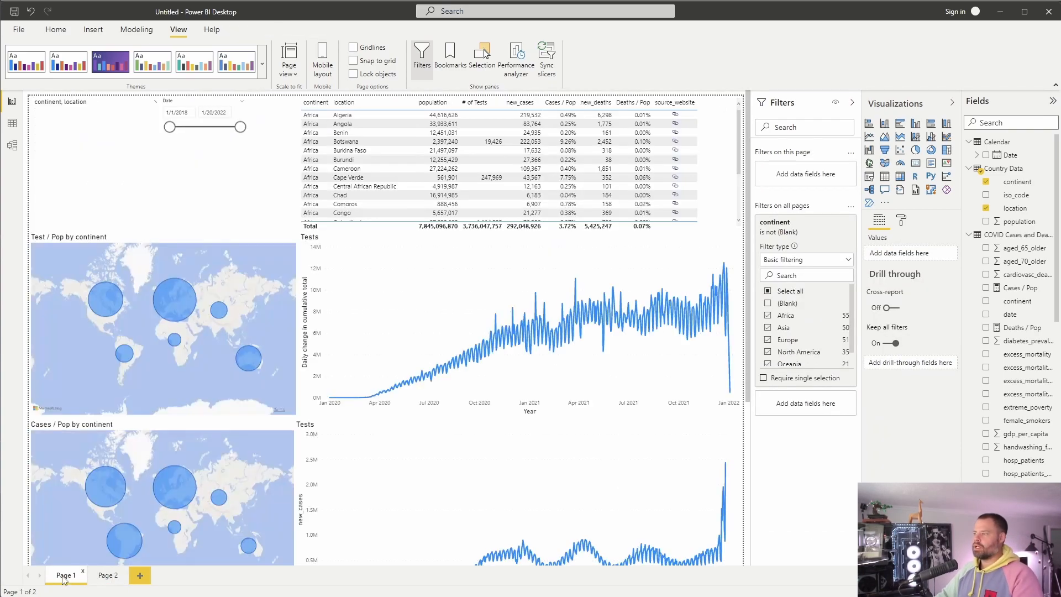
left_click(347, 240)
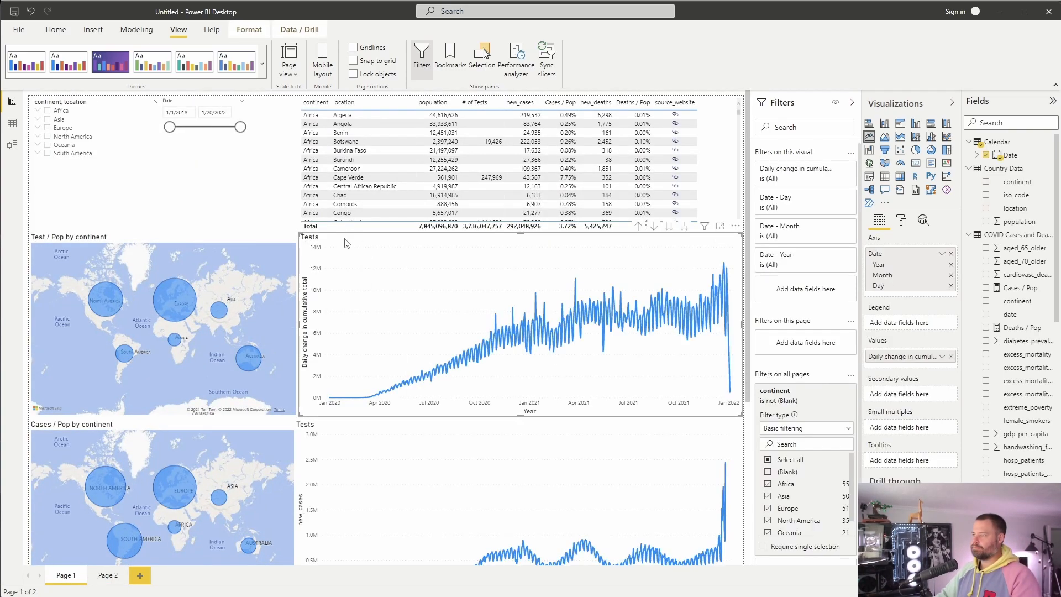
left_click(107, 578)
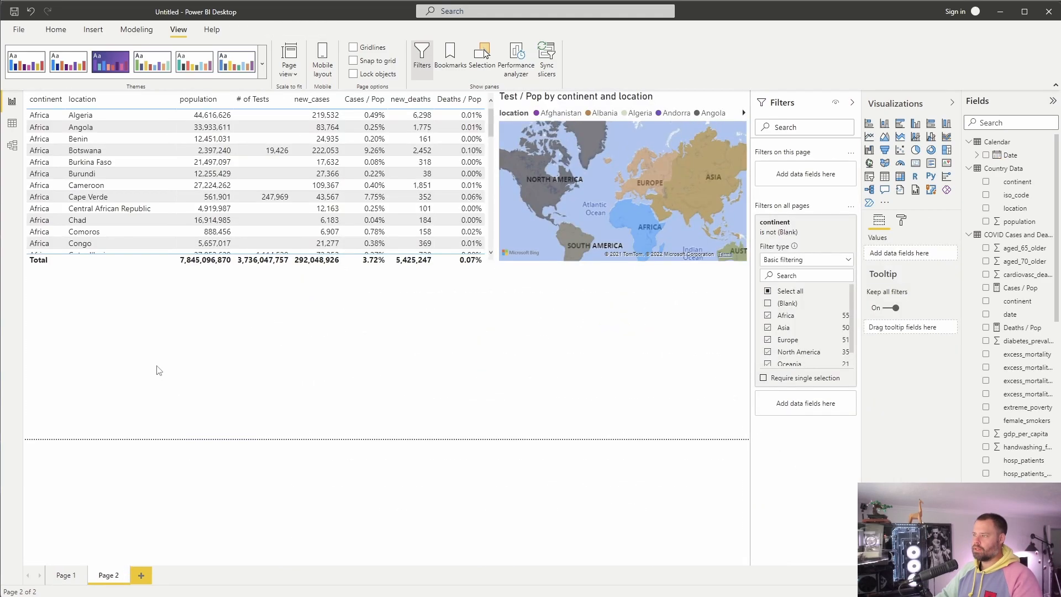
key("ctrl+v")
left_click_drag(526, 218, 376, 223)
left_click_drag(601, 200, 396, 272)
left_click_drag(396, 272, 389, 271)
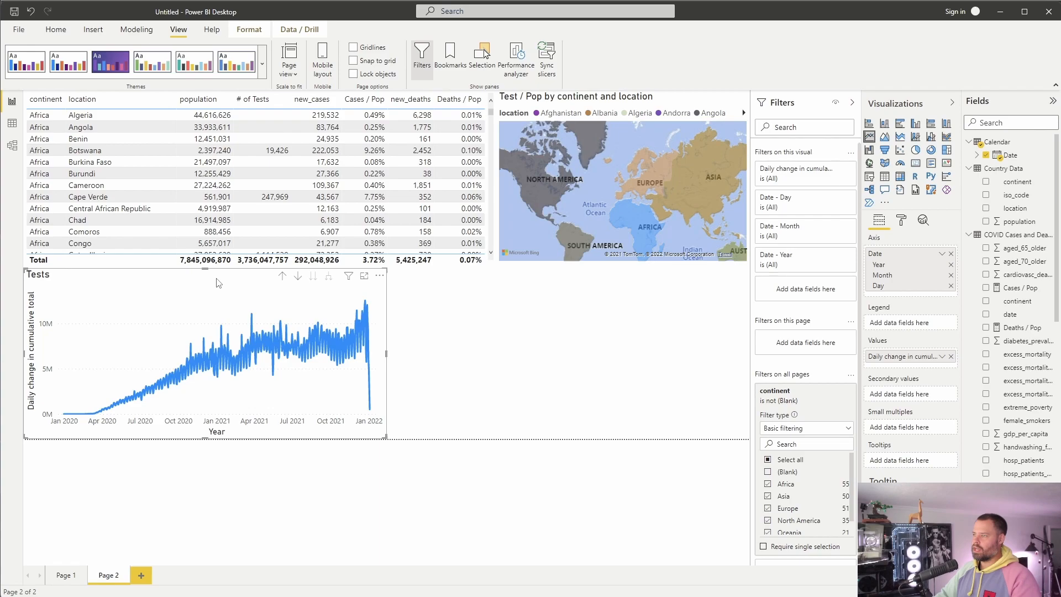
Duplicate the Tests line chart on Page 2 and place the copy beside the original, under the map.
key("ctrl+c")
key("ctrl+v")
left_click_drag(219, 283, 583, 325)
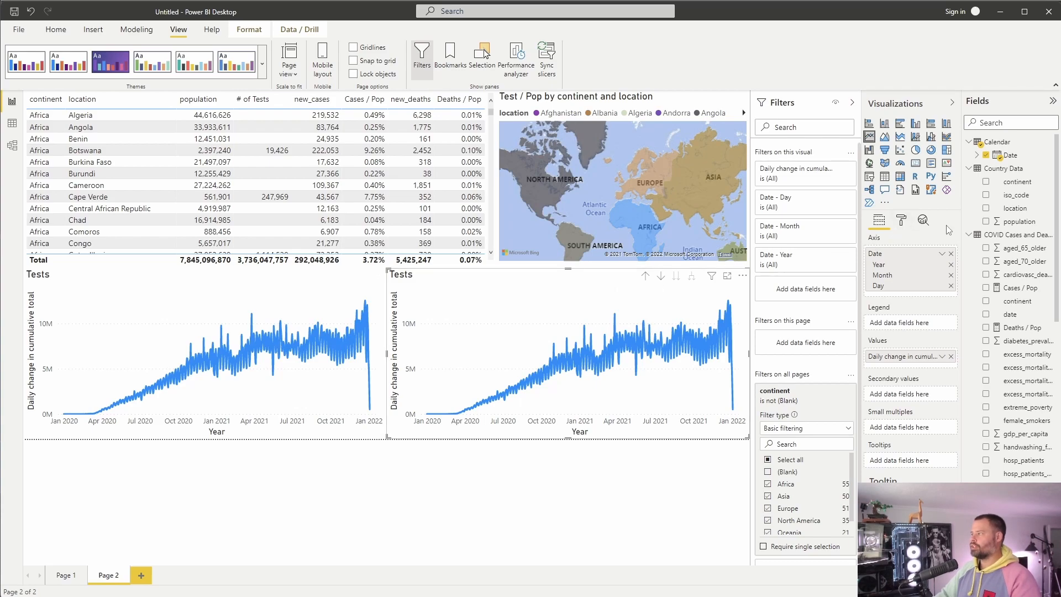
Convert the duplicated Tests chart to a waterfall chart and remove the Day level from its Date category.
left_click(870, 150)
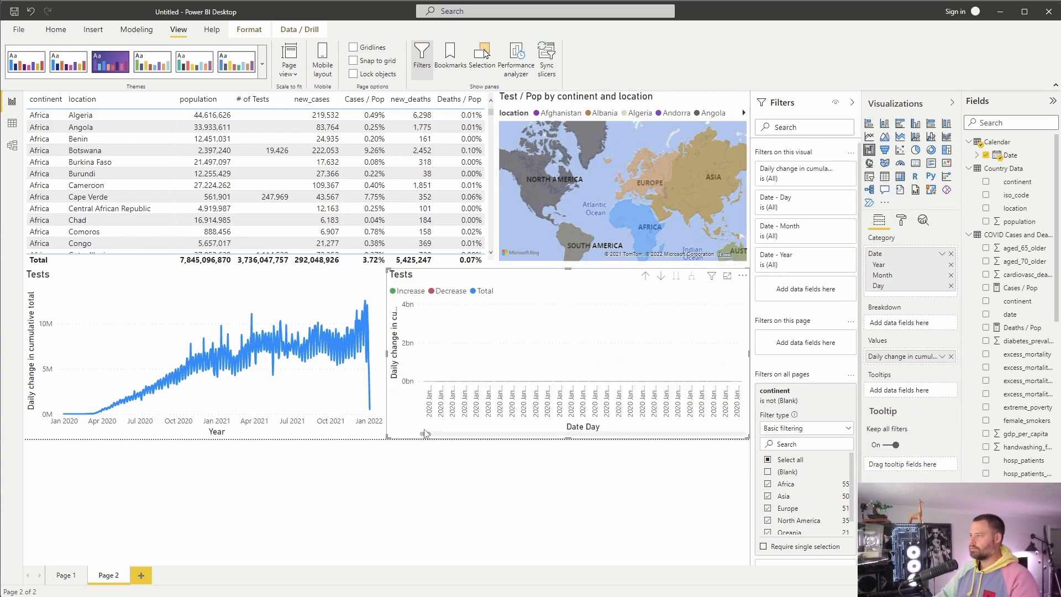
mouse_move(427, 436)
left_mouse_down()
mouse_move(741, 434)
mouse_move(423, 433)
left_mouse_up()
left_click(951, 286)
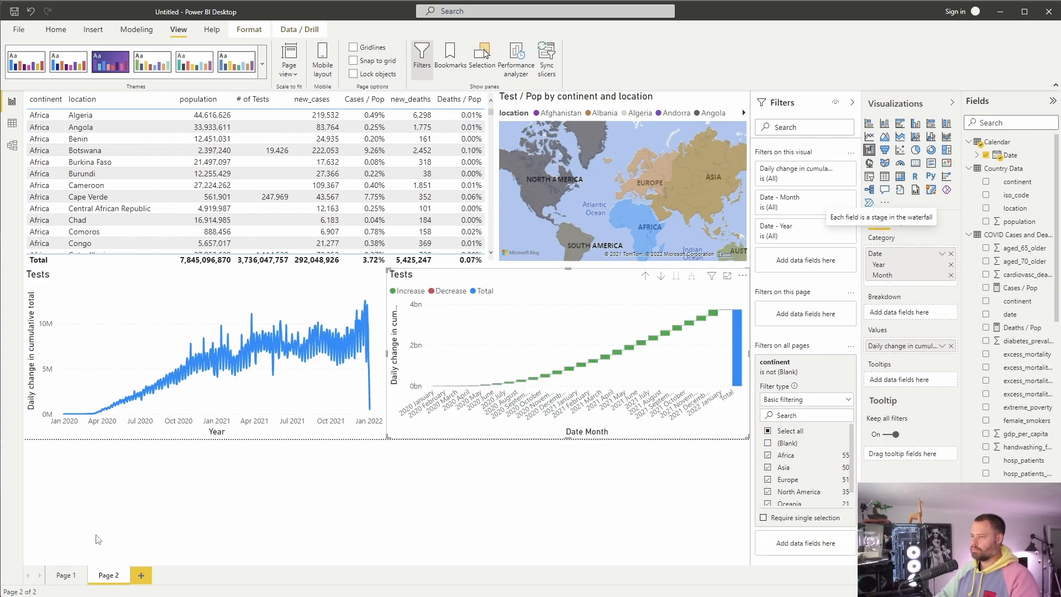
Turn on the tooltip for Page 1's Test / Pop by continent map, with type Report page and Page 2 as its page.
left_click(65, 577)
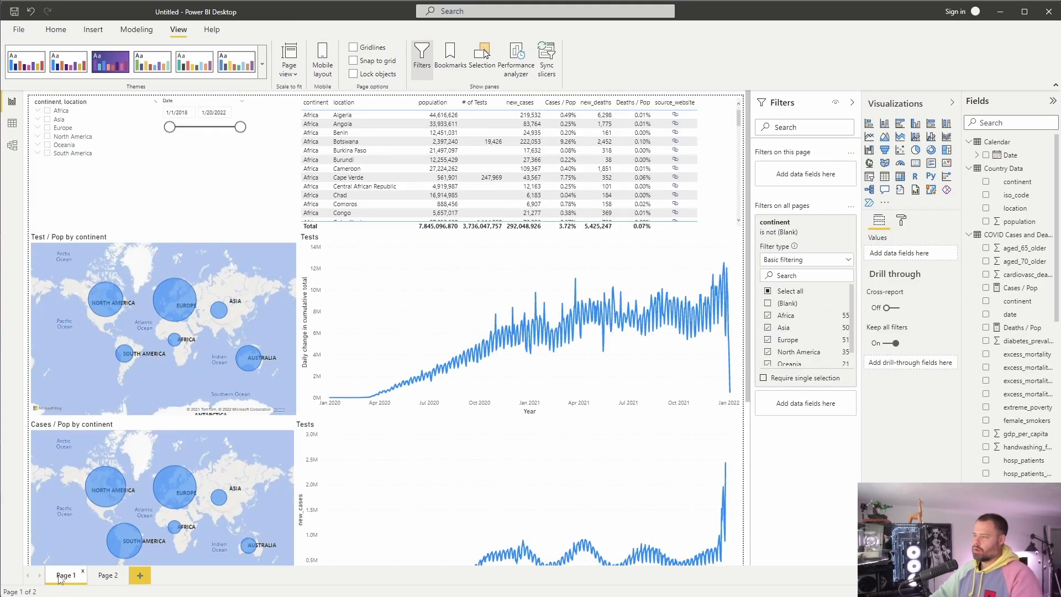
left_click(175, 238)
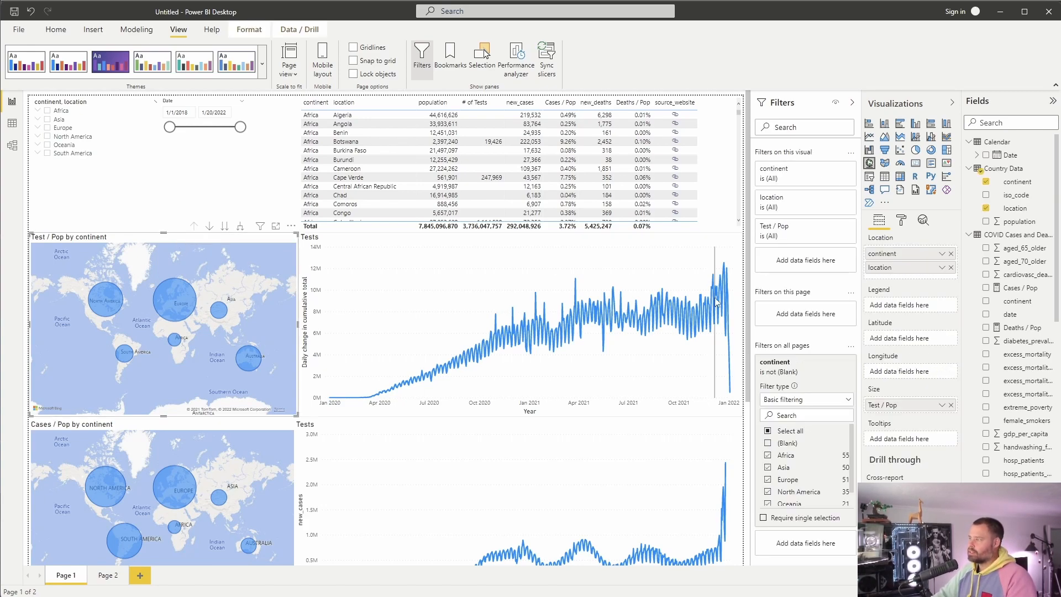
mouse_move(631, 334)
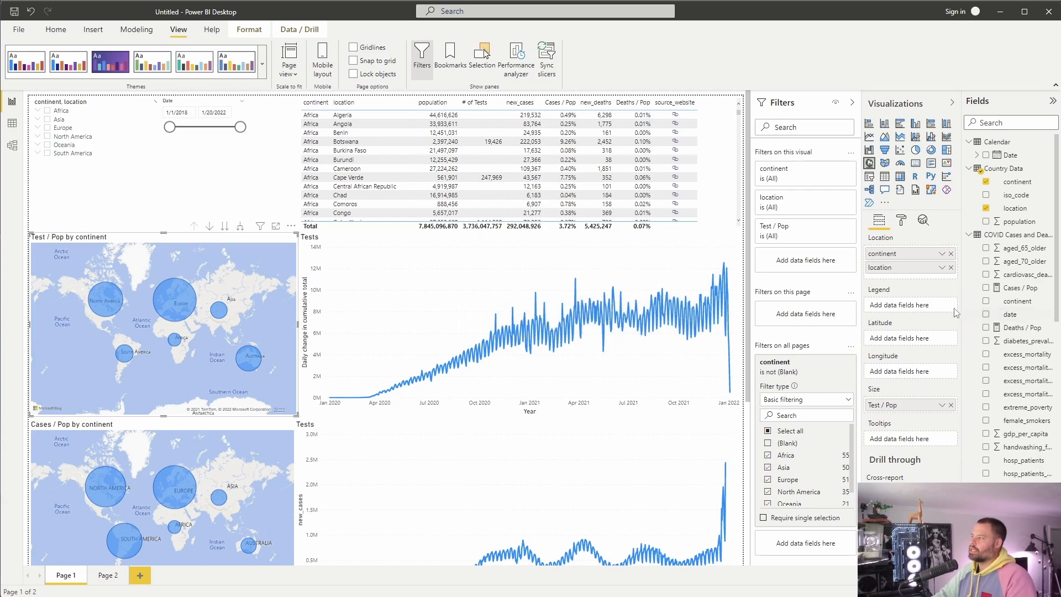
left_click(902, 221)
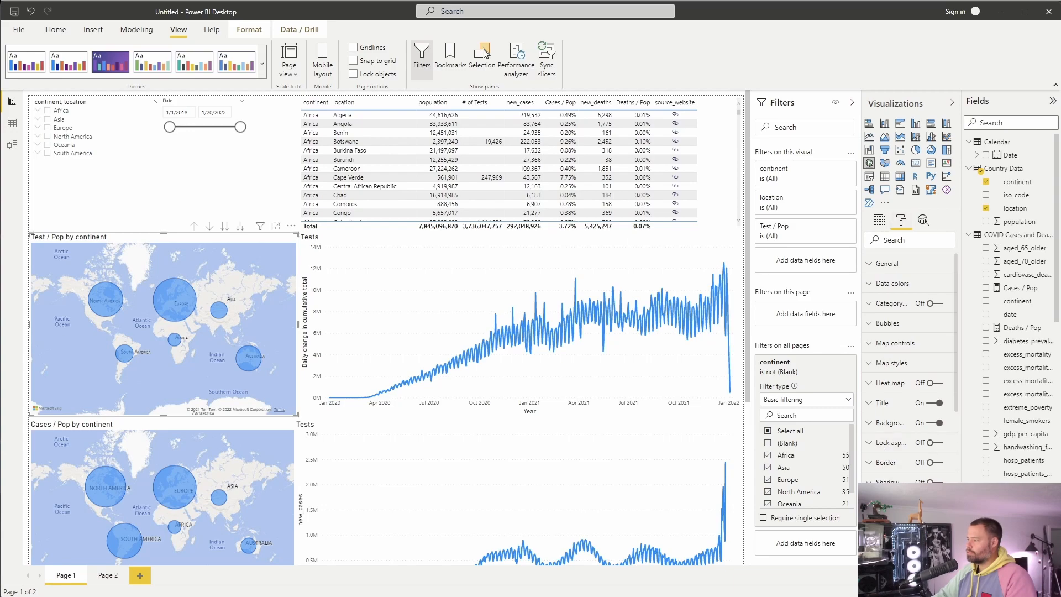
scroll(921, 481, "down", 2)
scroll(920, 480, "down", 1)
left_click(931, 472)
left_click(901, 493)
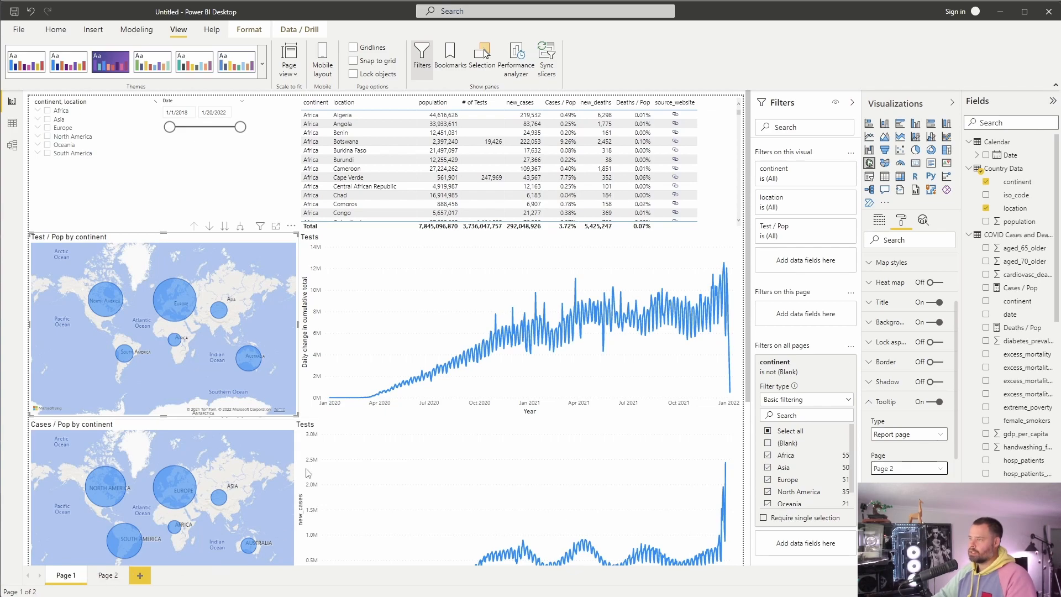
left_click(188, 199)
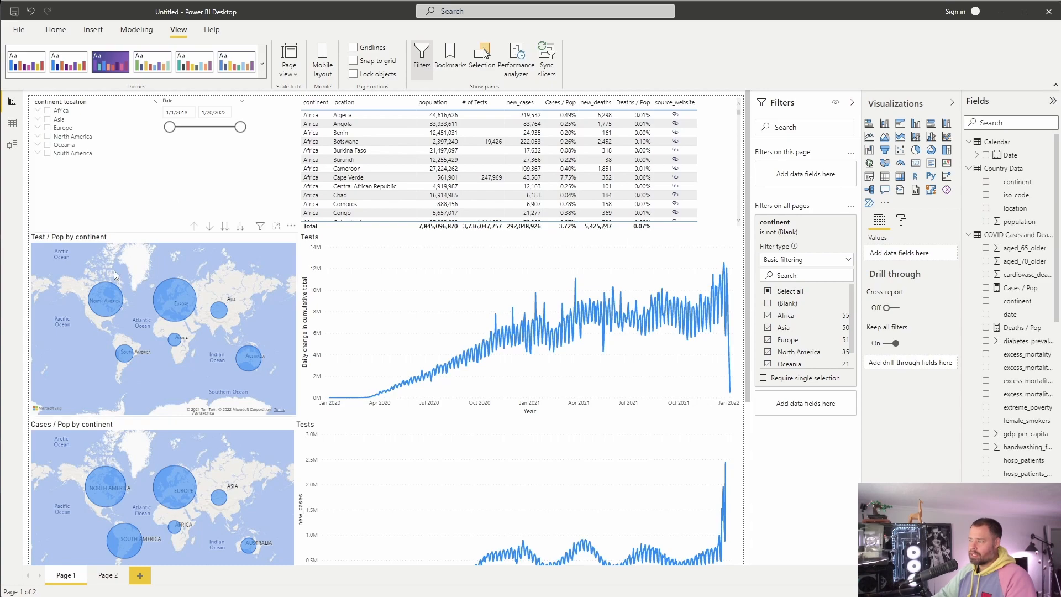
Check the map's tooltip on North America and expand North America in the continent, location slicer to browse its locations.
mouse_move(99, 309)
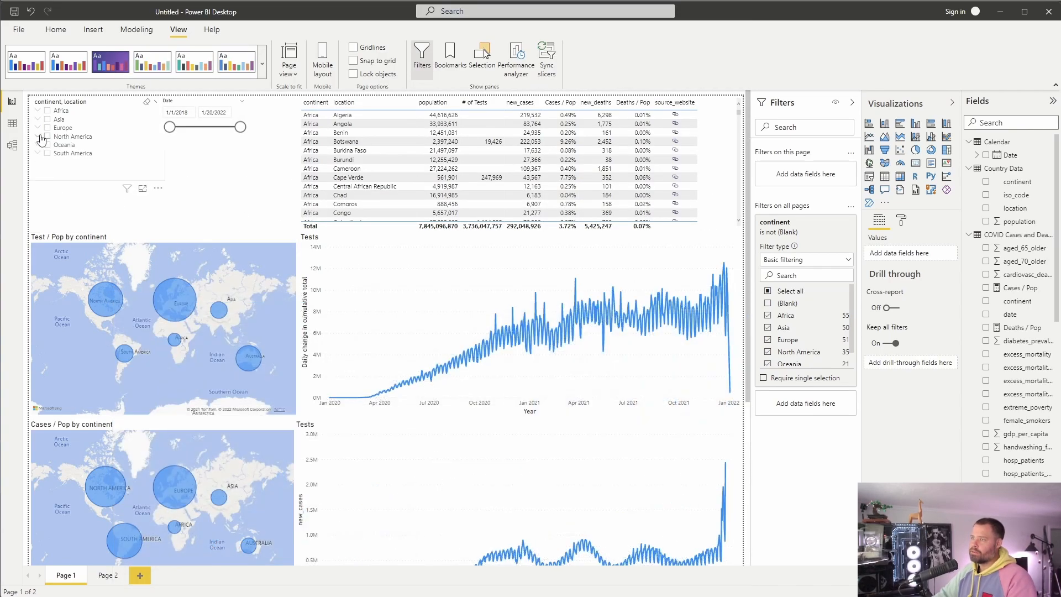
left_click(38, 136)
scroll(96, 149, "down", 3)
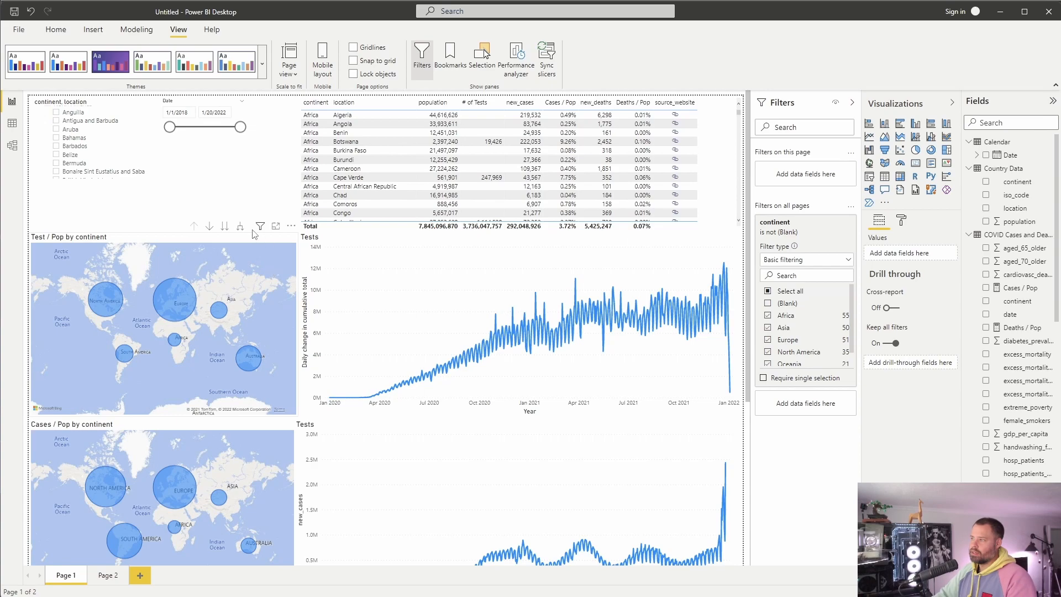
Expand the Test / Pop map one hierarchy level to plot by continent and location.
left_click(240, 226)
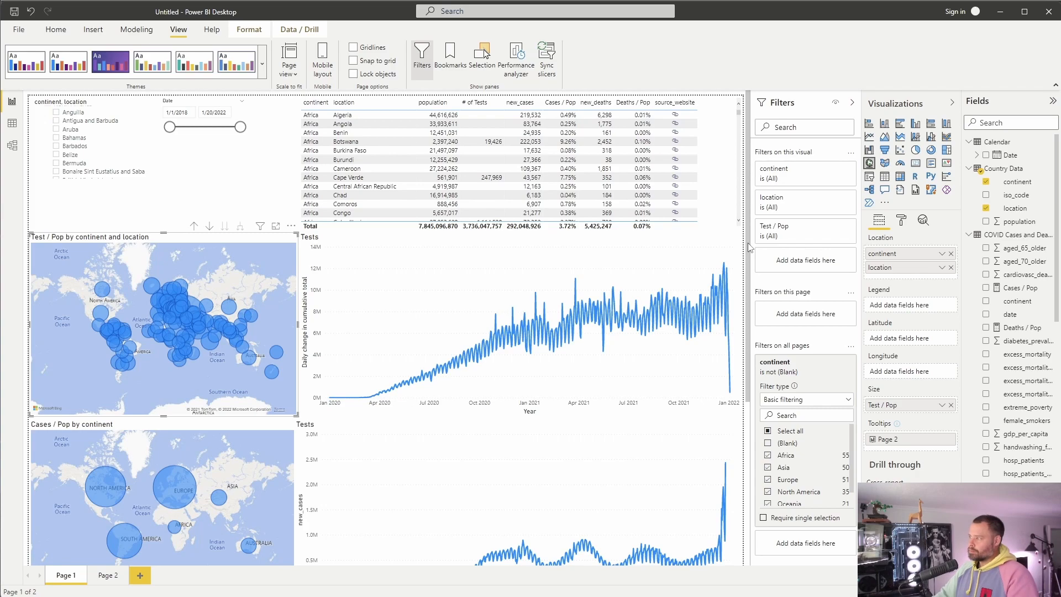
scroll(750, 247, "down", 5)
scroll(750, 247, "up", 5)
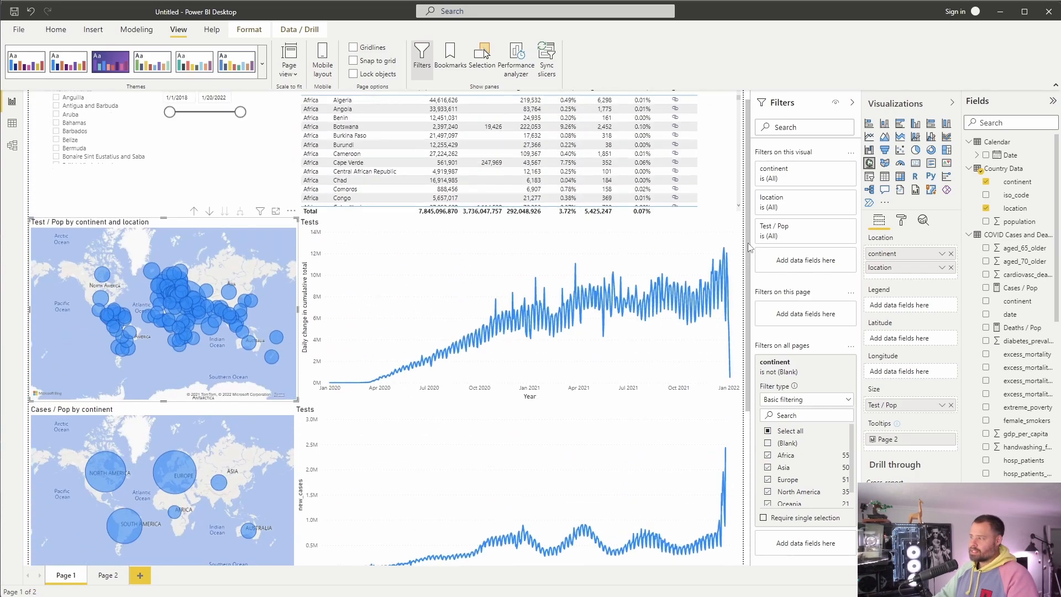